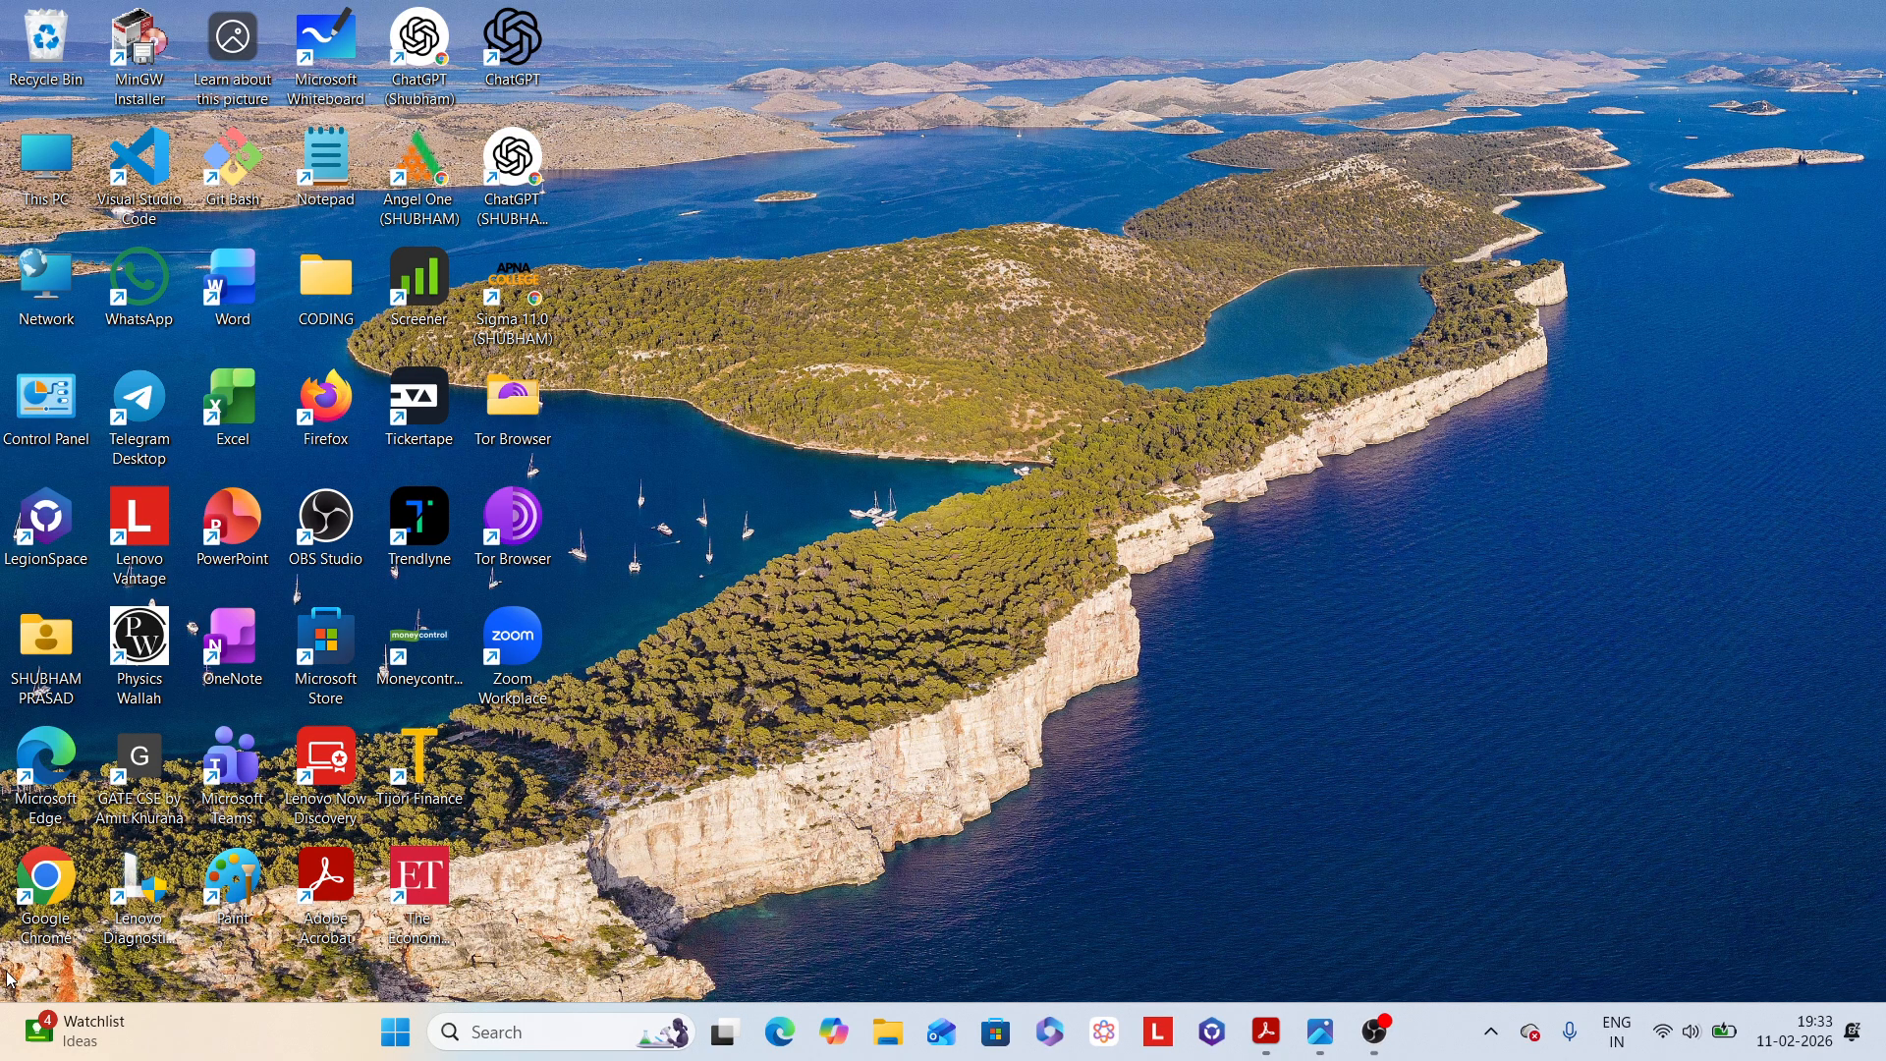
Start Google Chrome from its desktop shortcut to reach the 'Who's using Chrome?' profile picker.
double_click(47, 889)
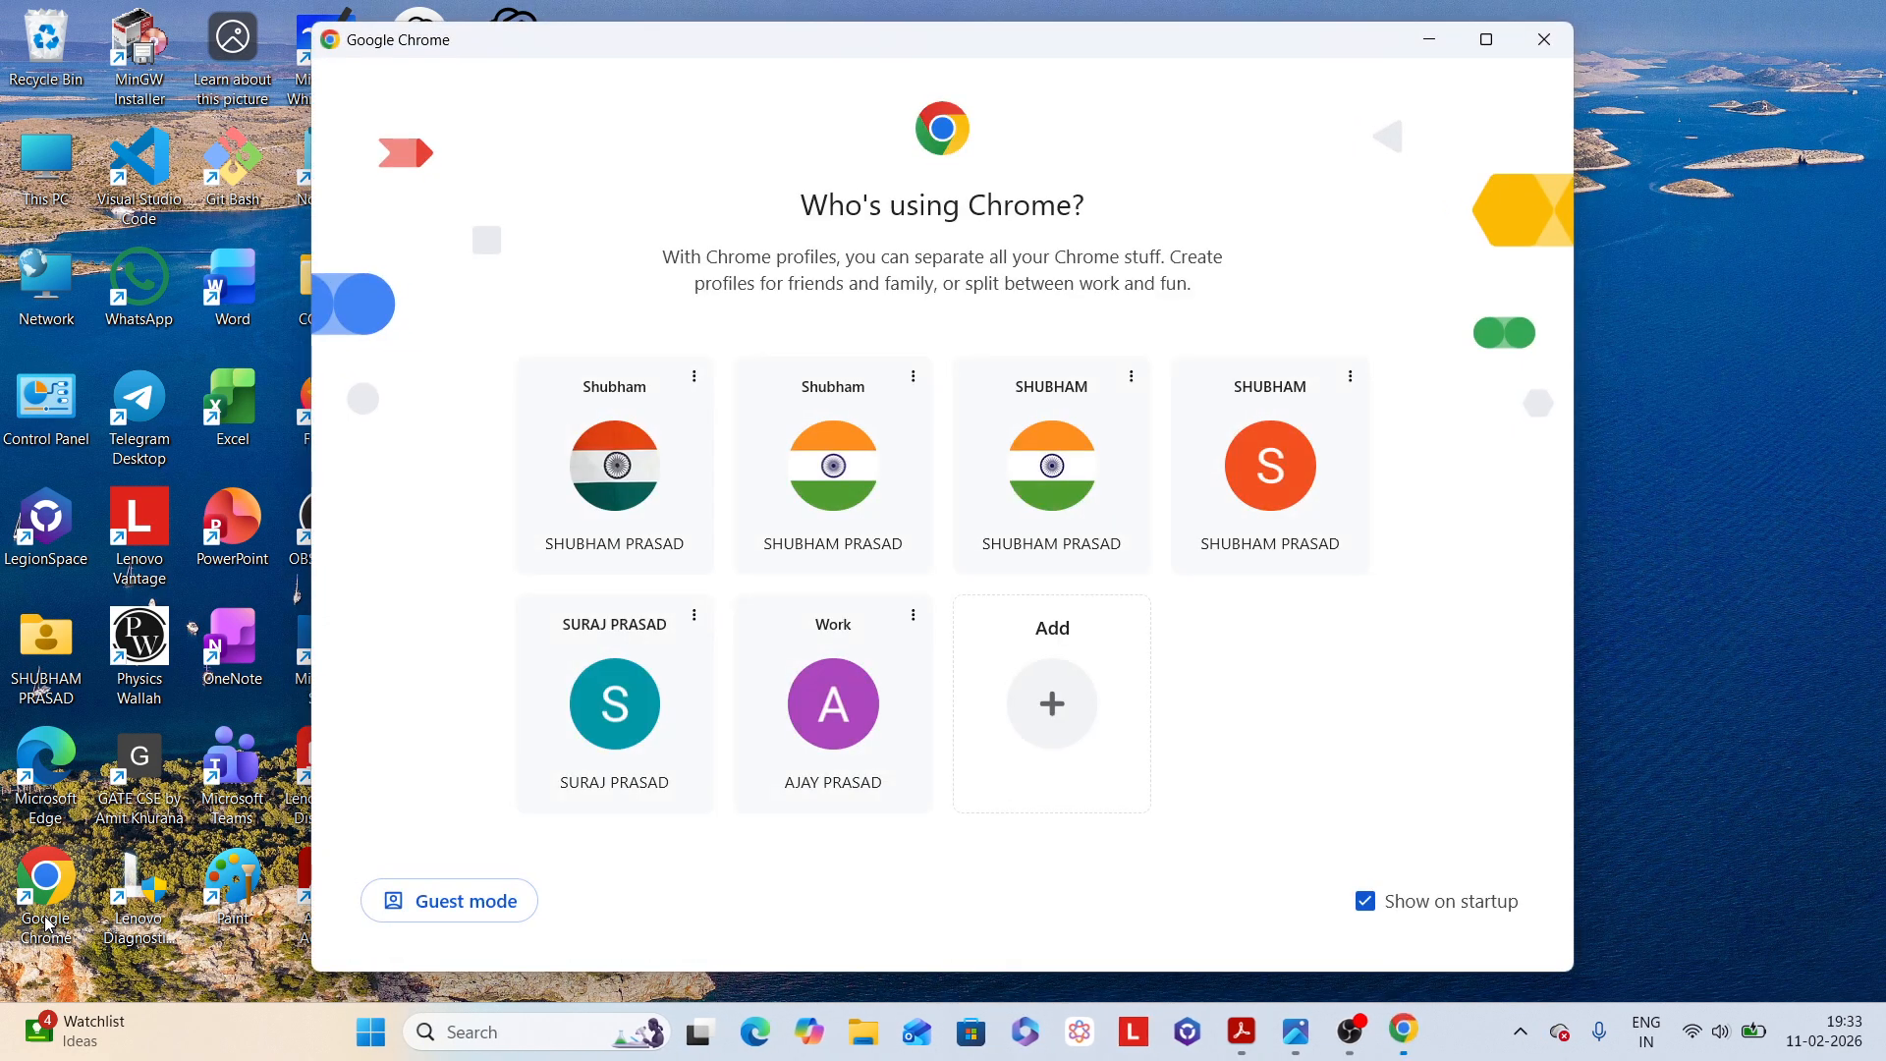
Open Chrome with the first profile and search Google for 'ekalyan'.
click(636, 521)
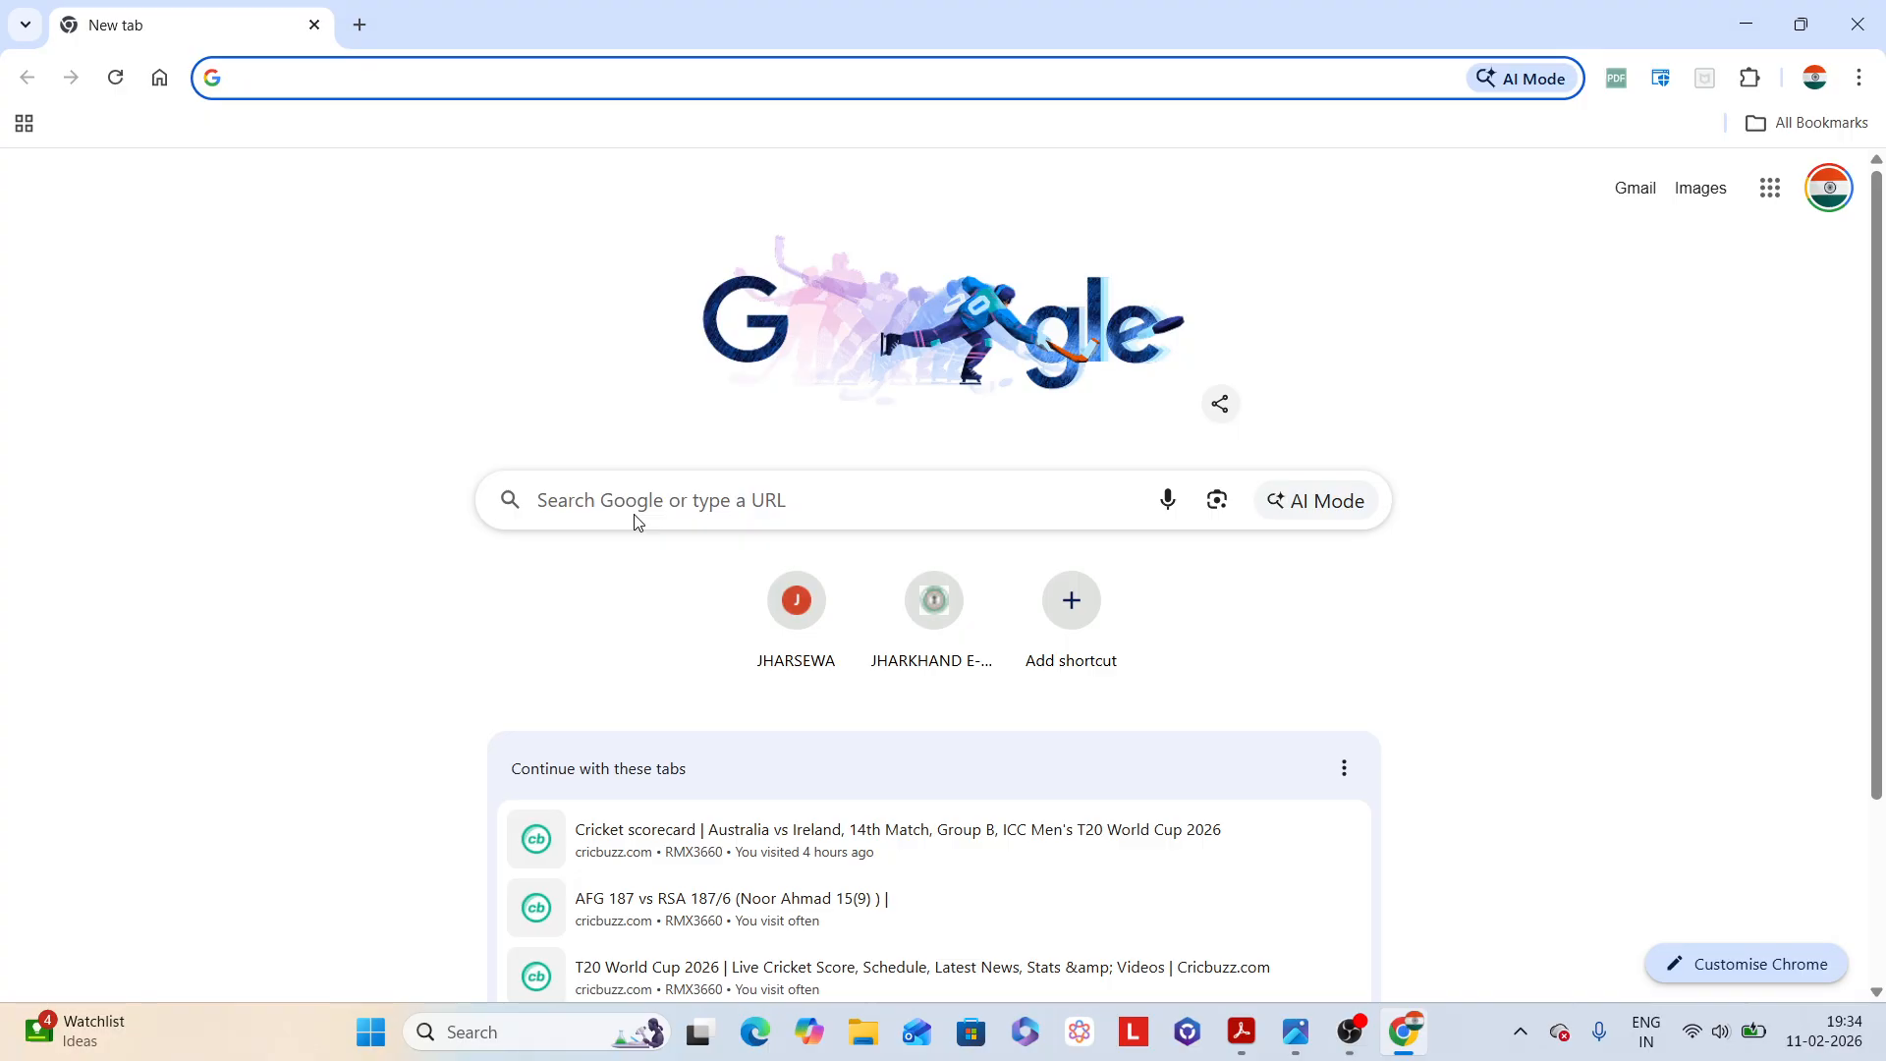
click(637, 522)
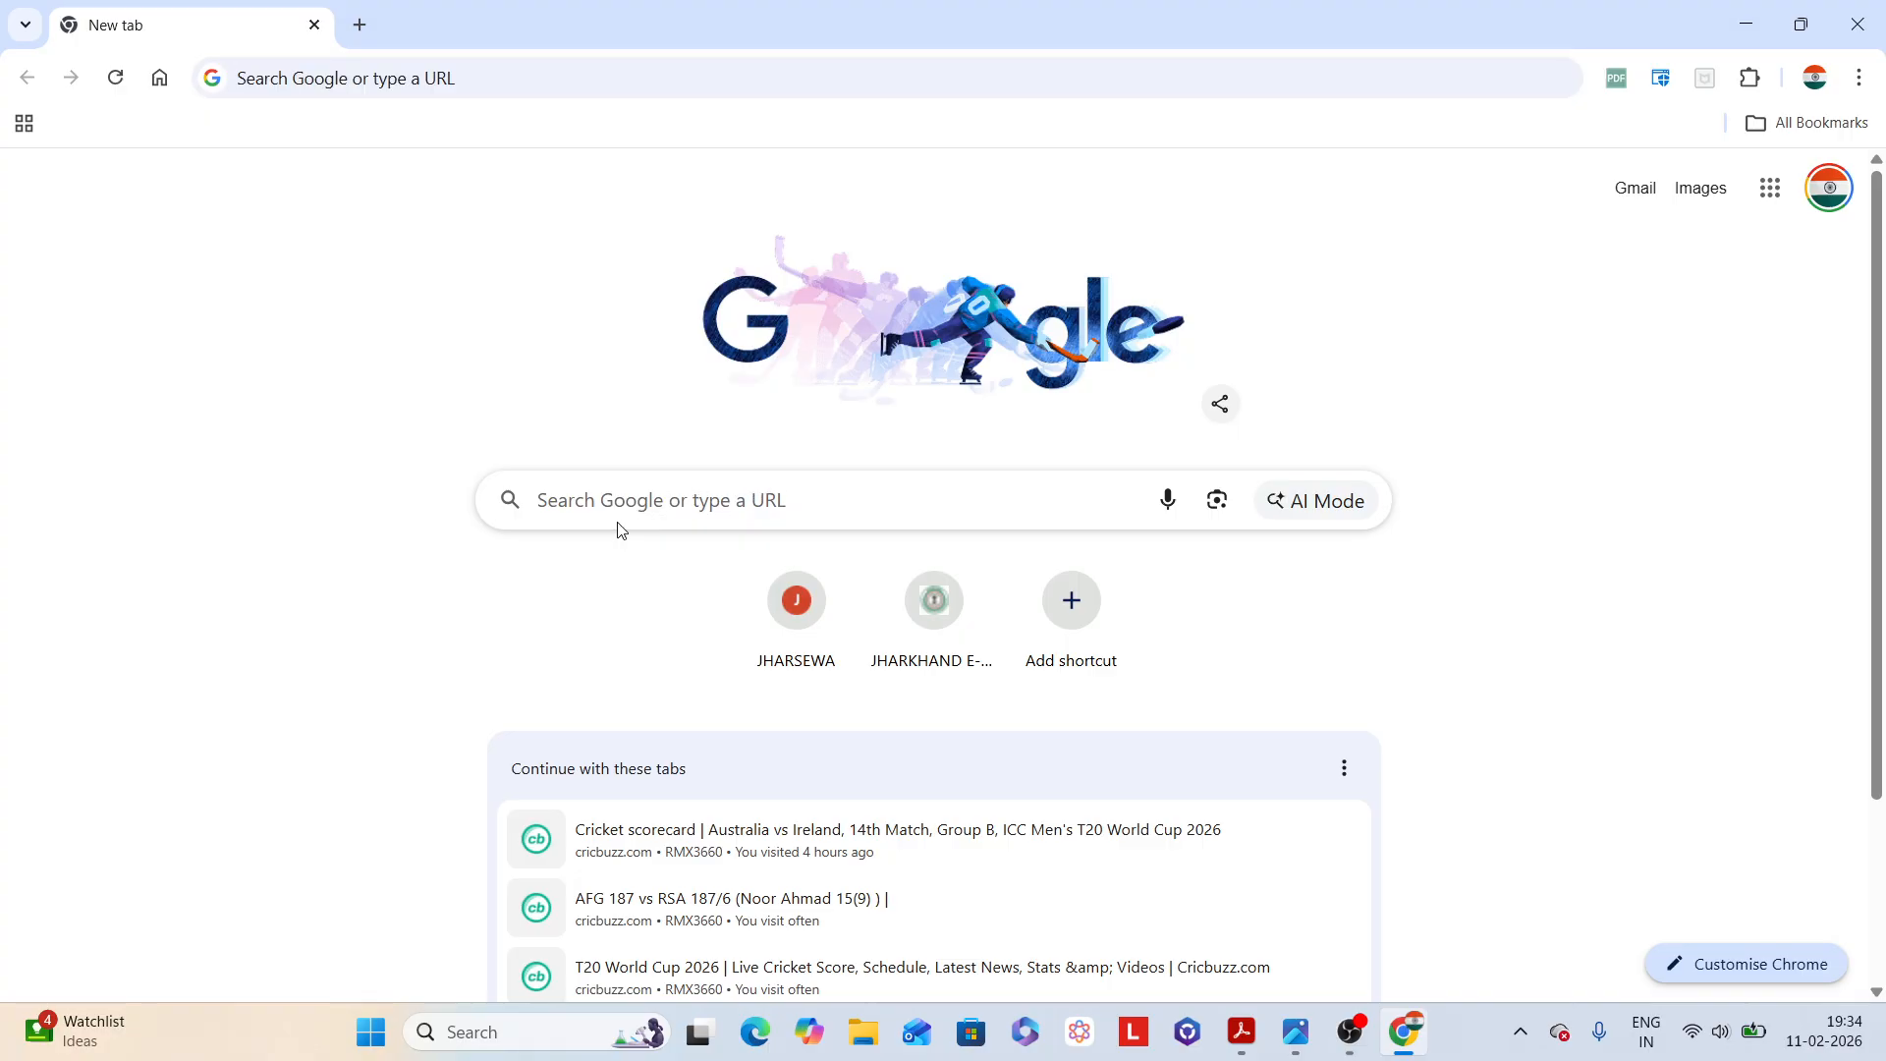
click(609, 506)
click(639, 595)
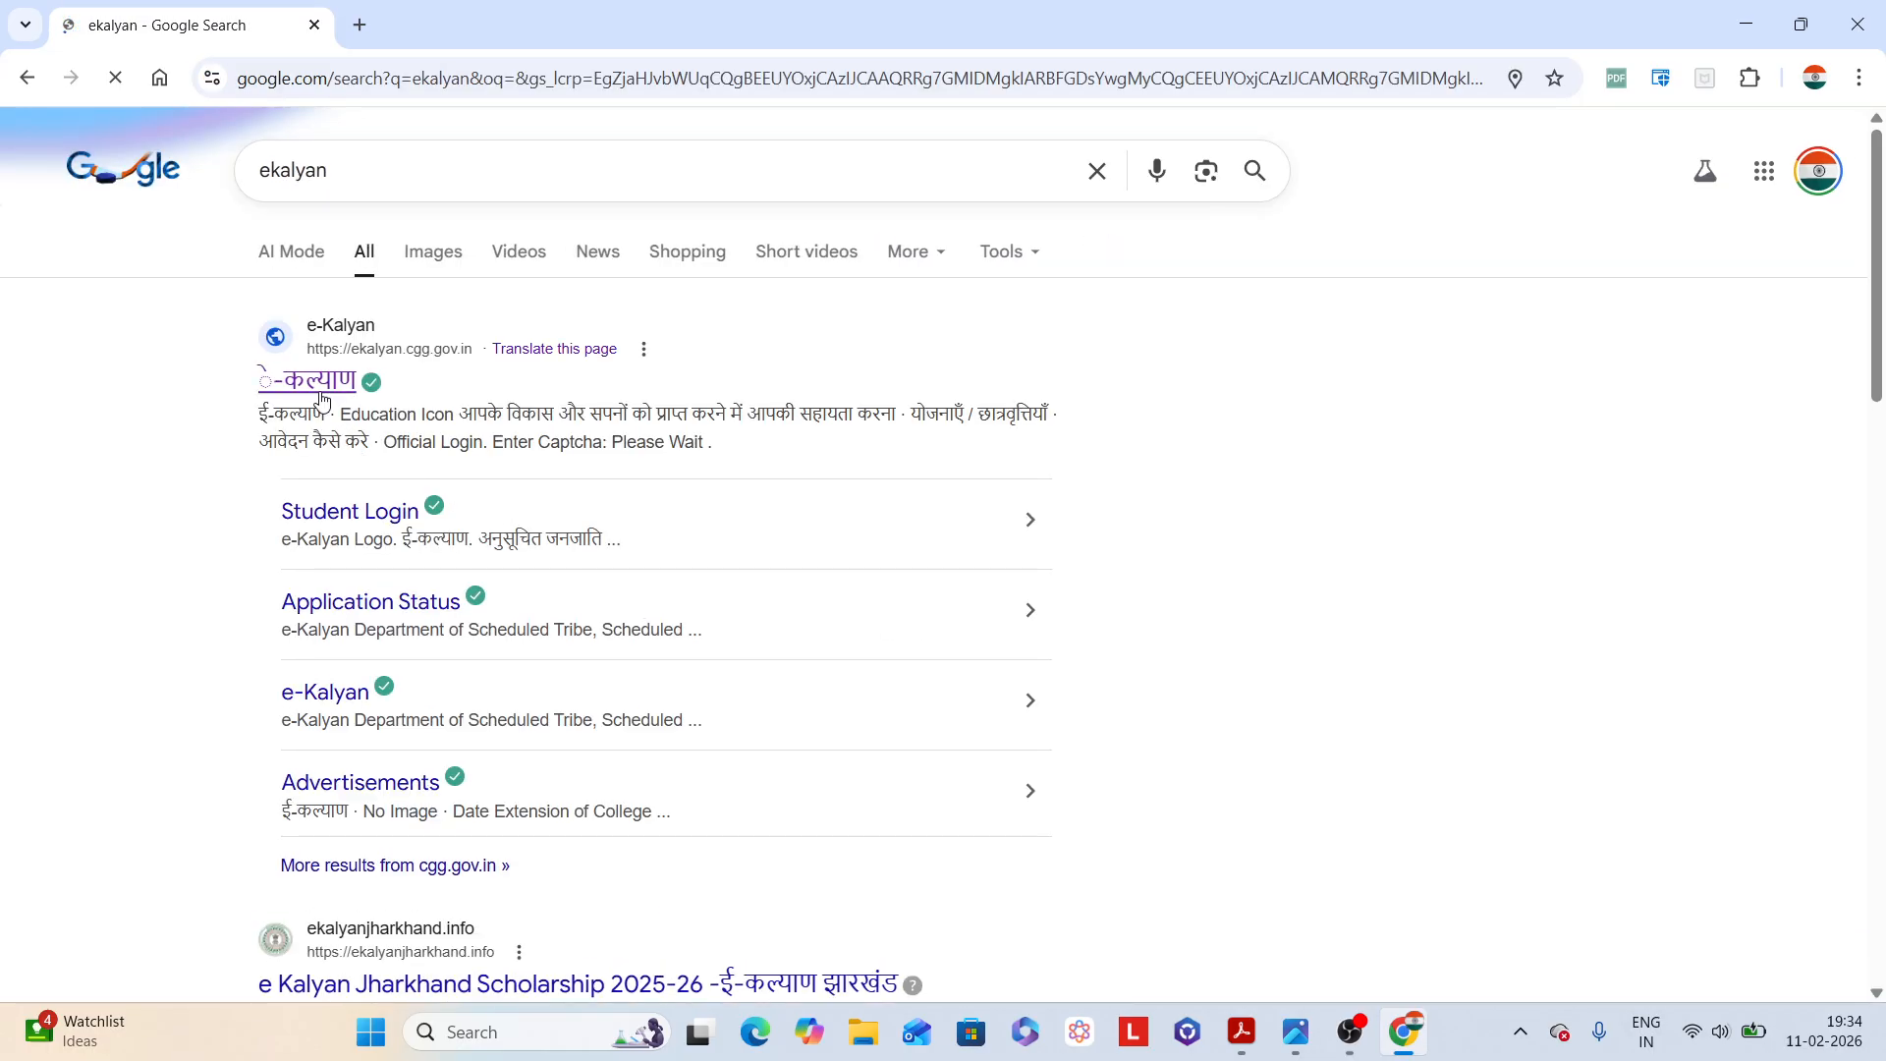
Open the e-कल्याण result at ekalyan.cgg.gov.in to load the portal home page.
click(316, 383)
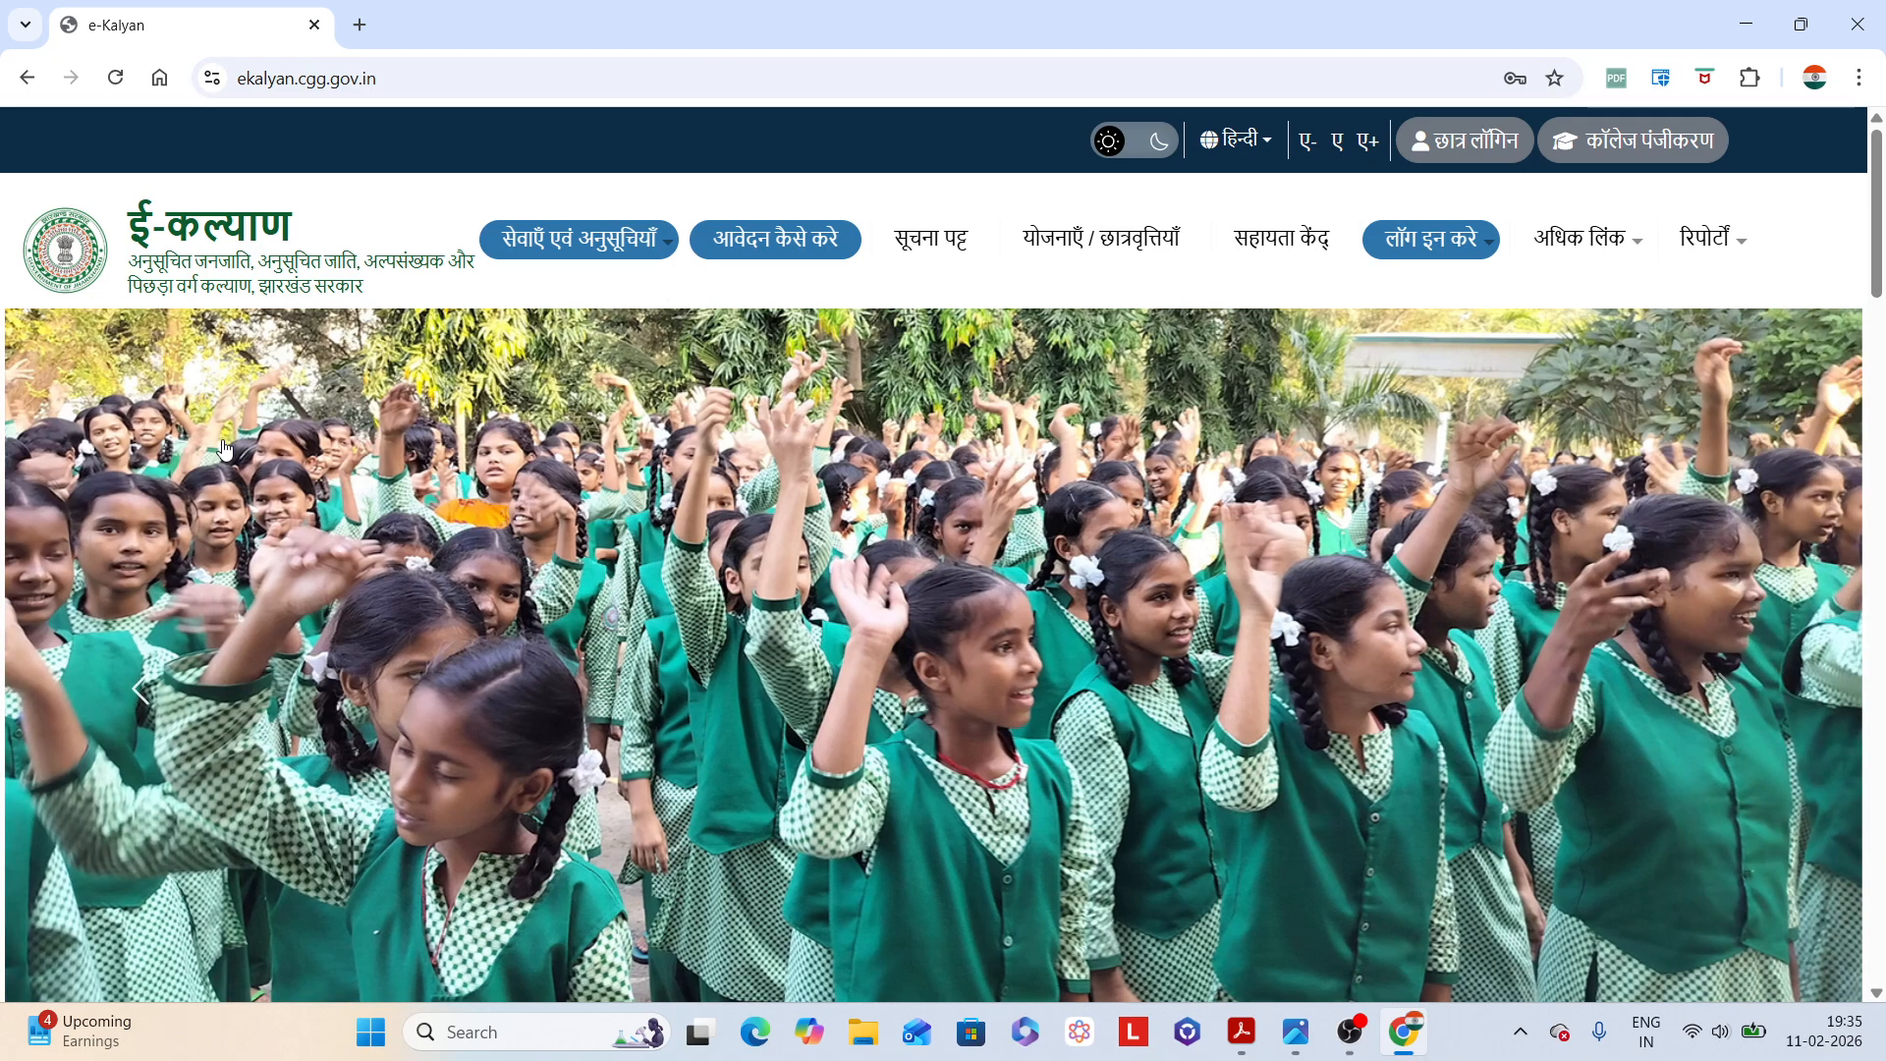
click(1474, 246)
click(1534, 251)
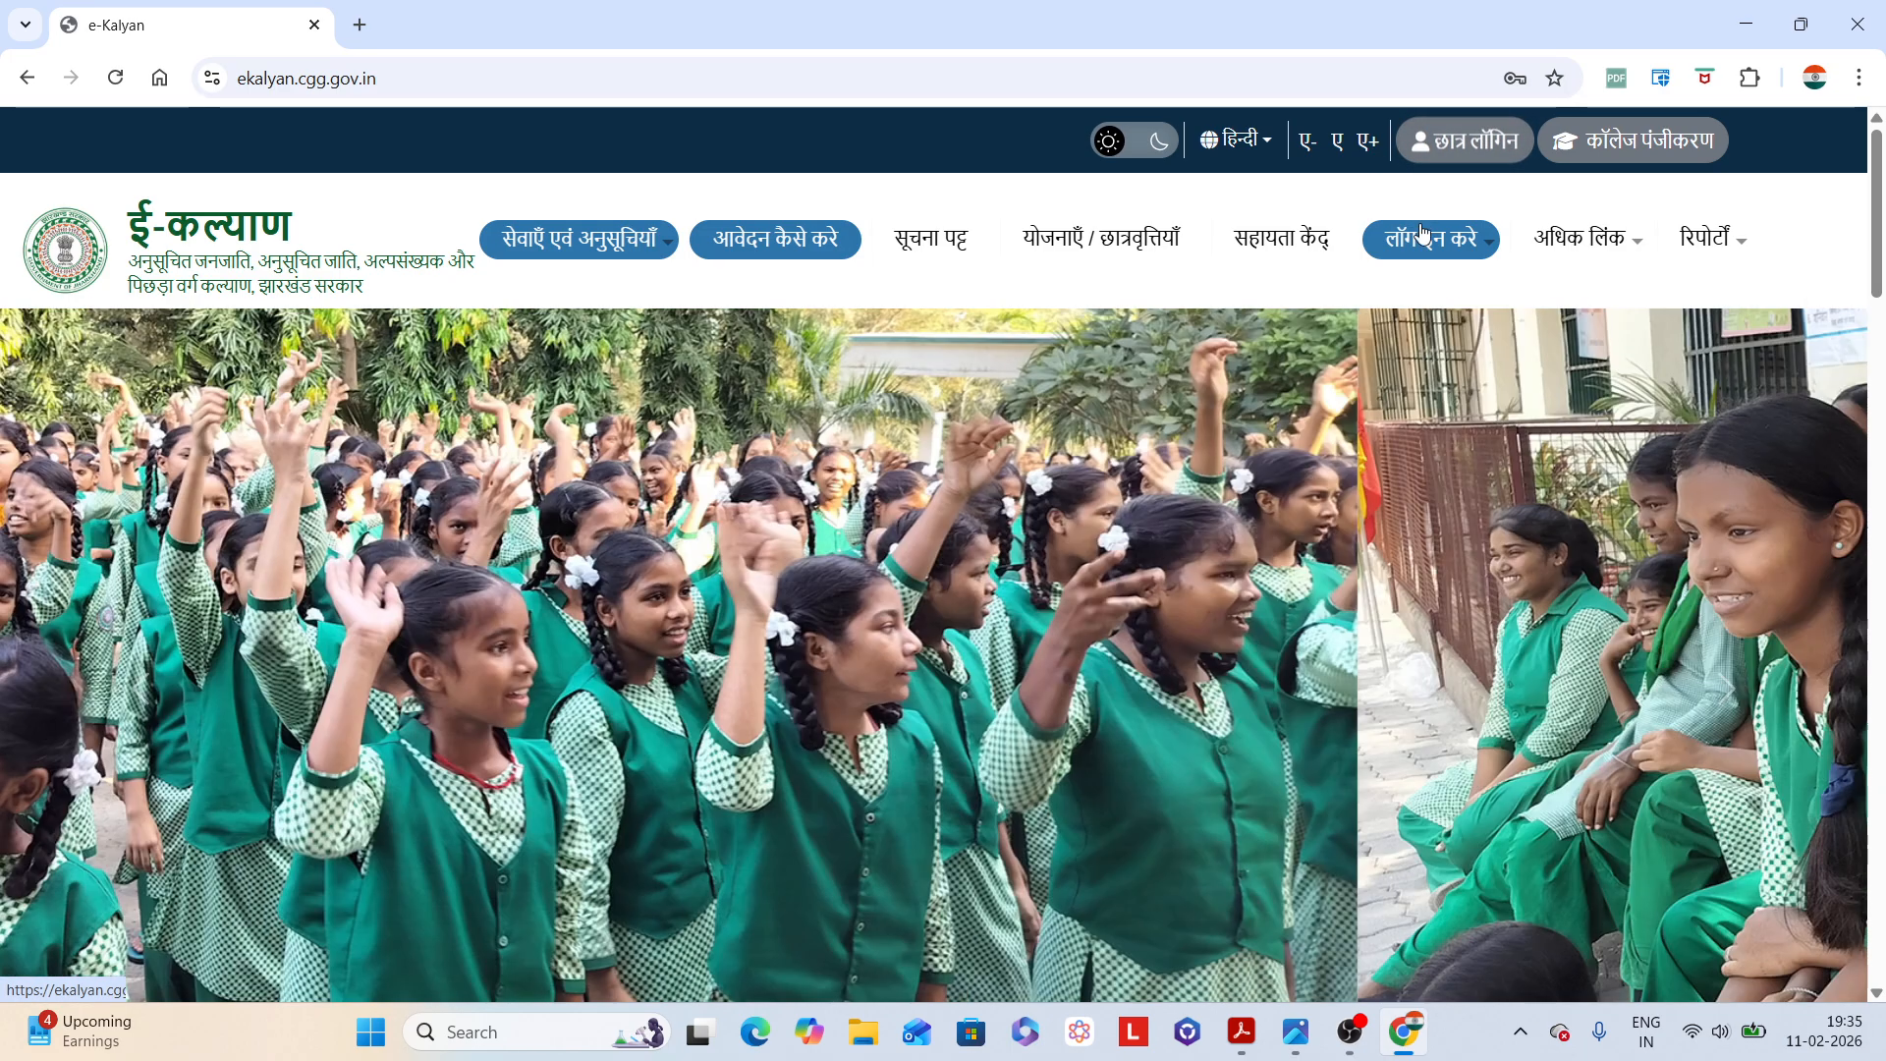
click(1427, 245)
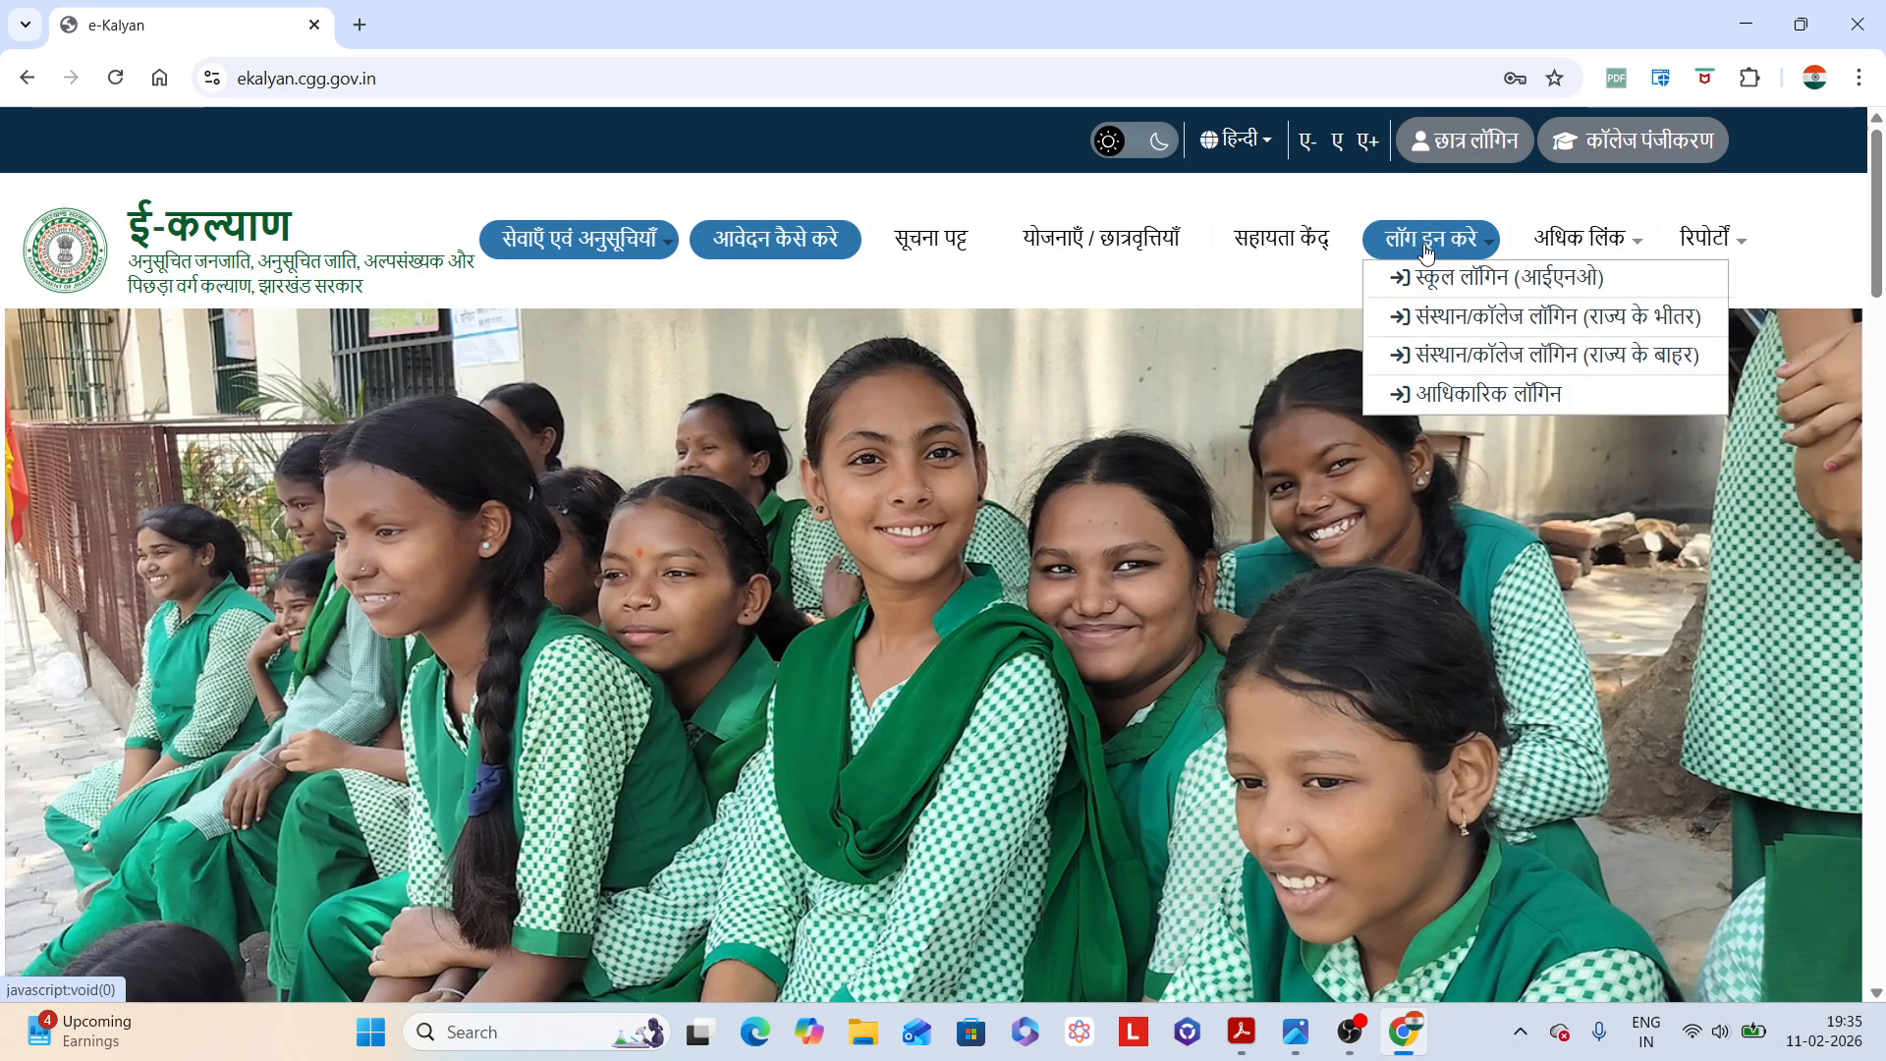
click(1441, 147)
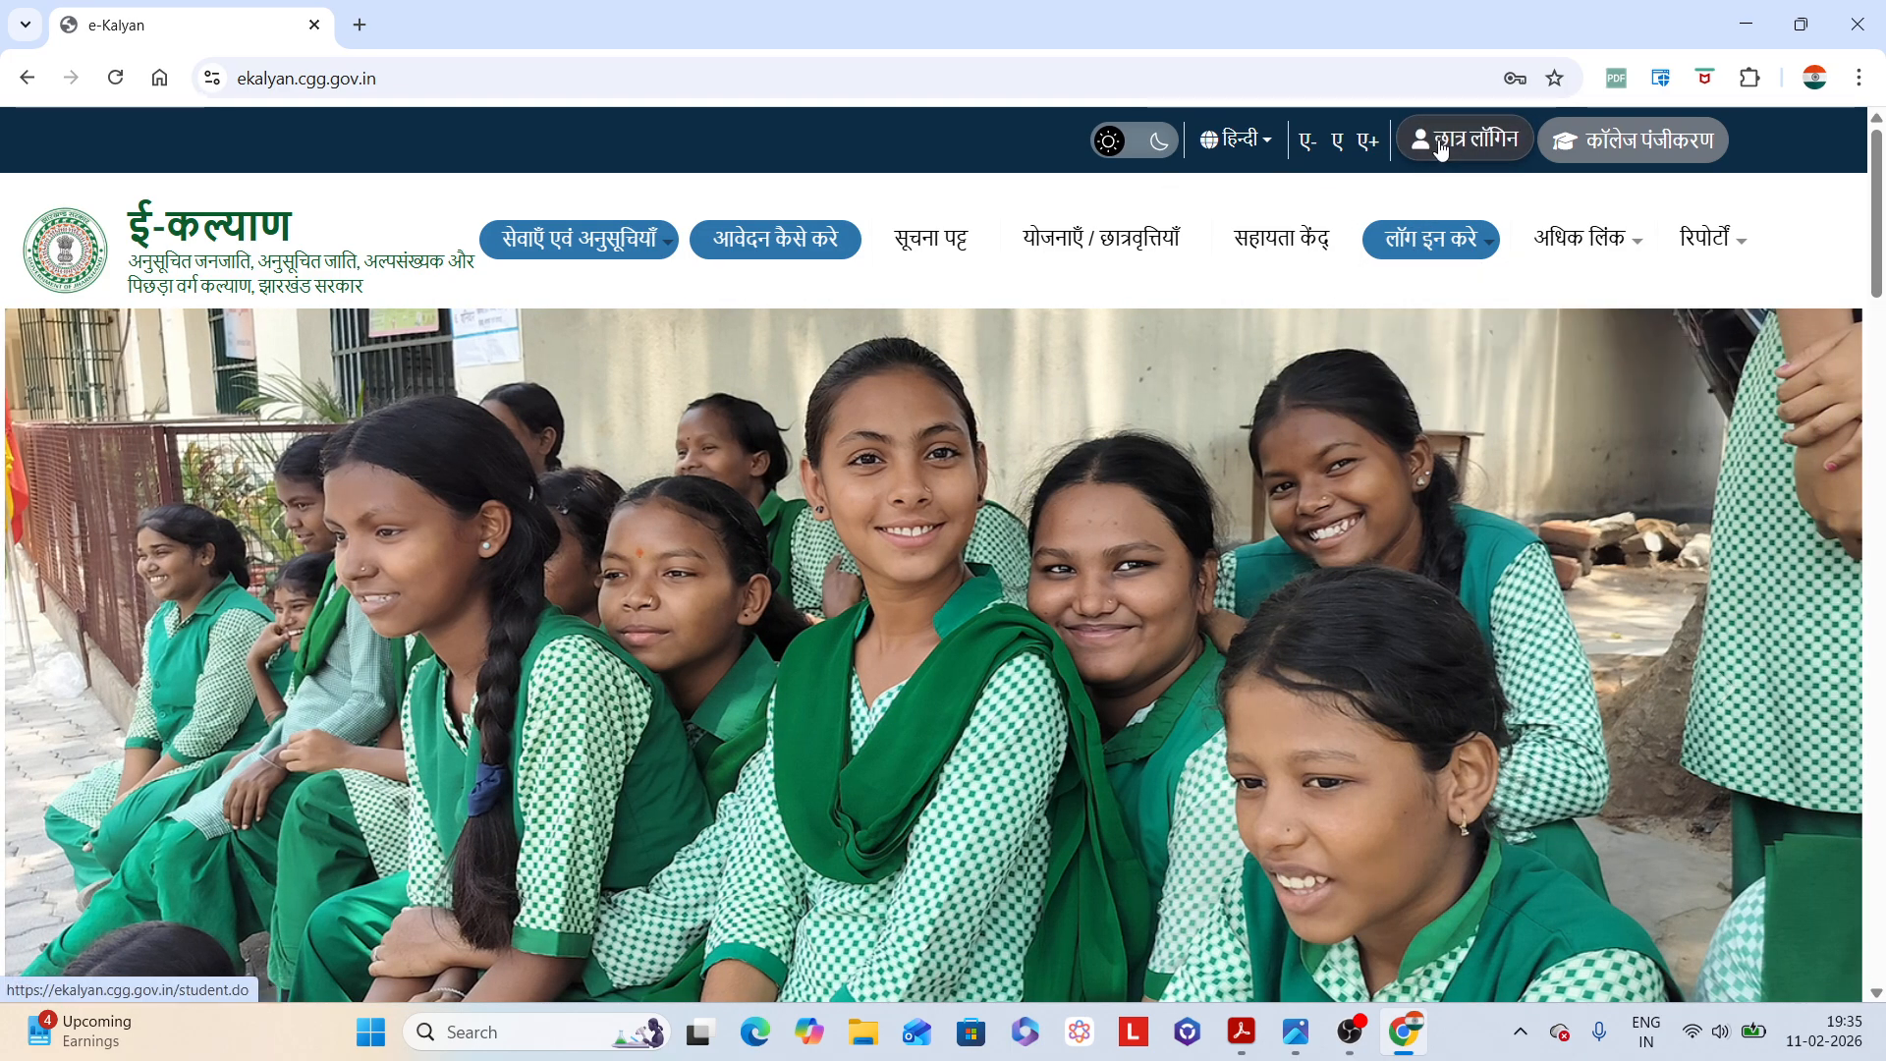
click(1441, 148)
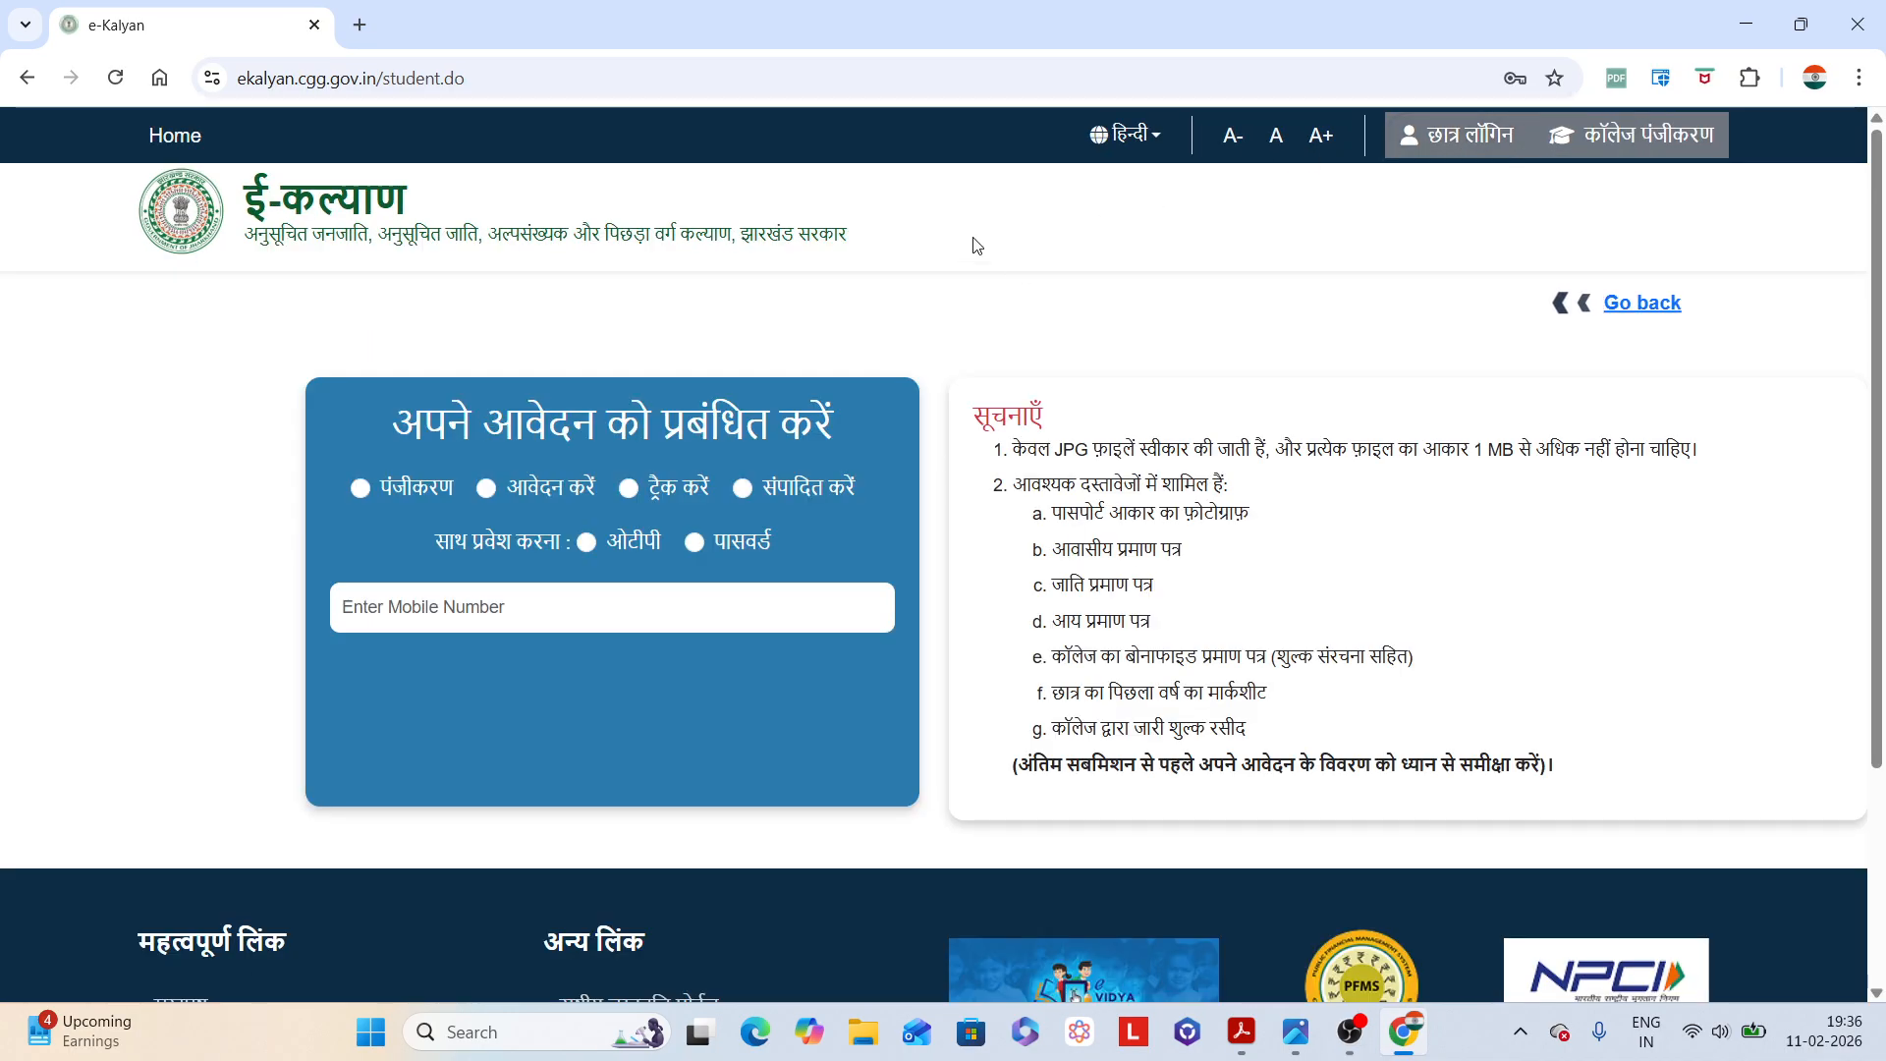
click(27, 79)
click(70, 77)
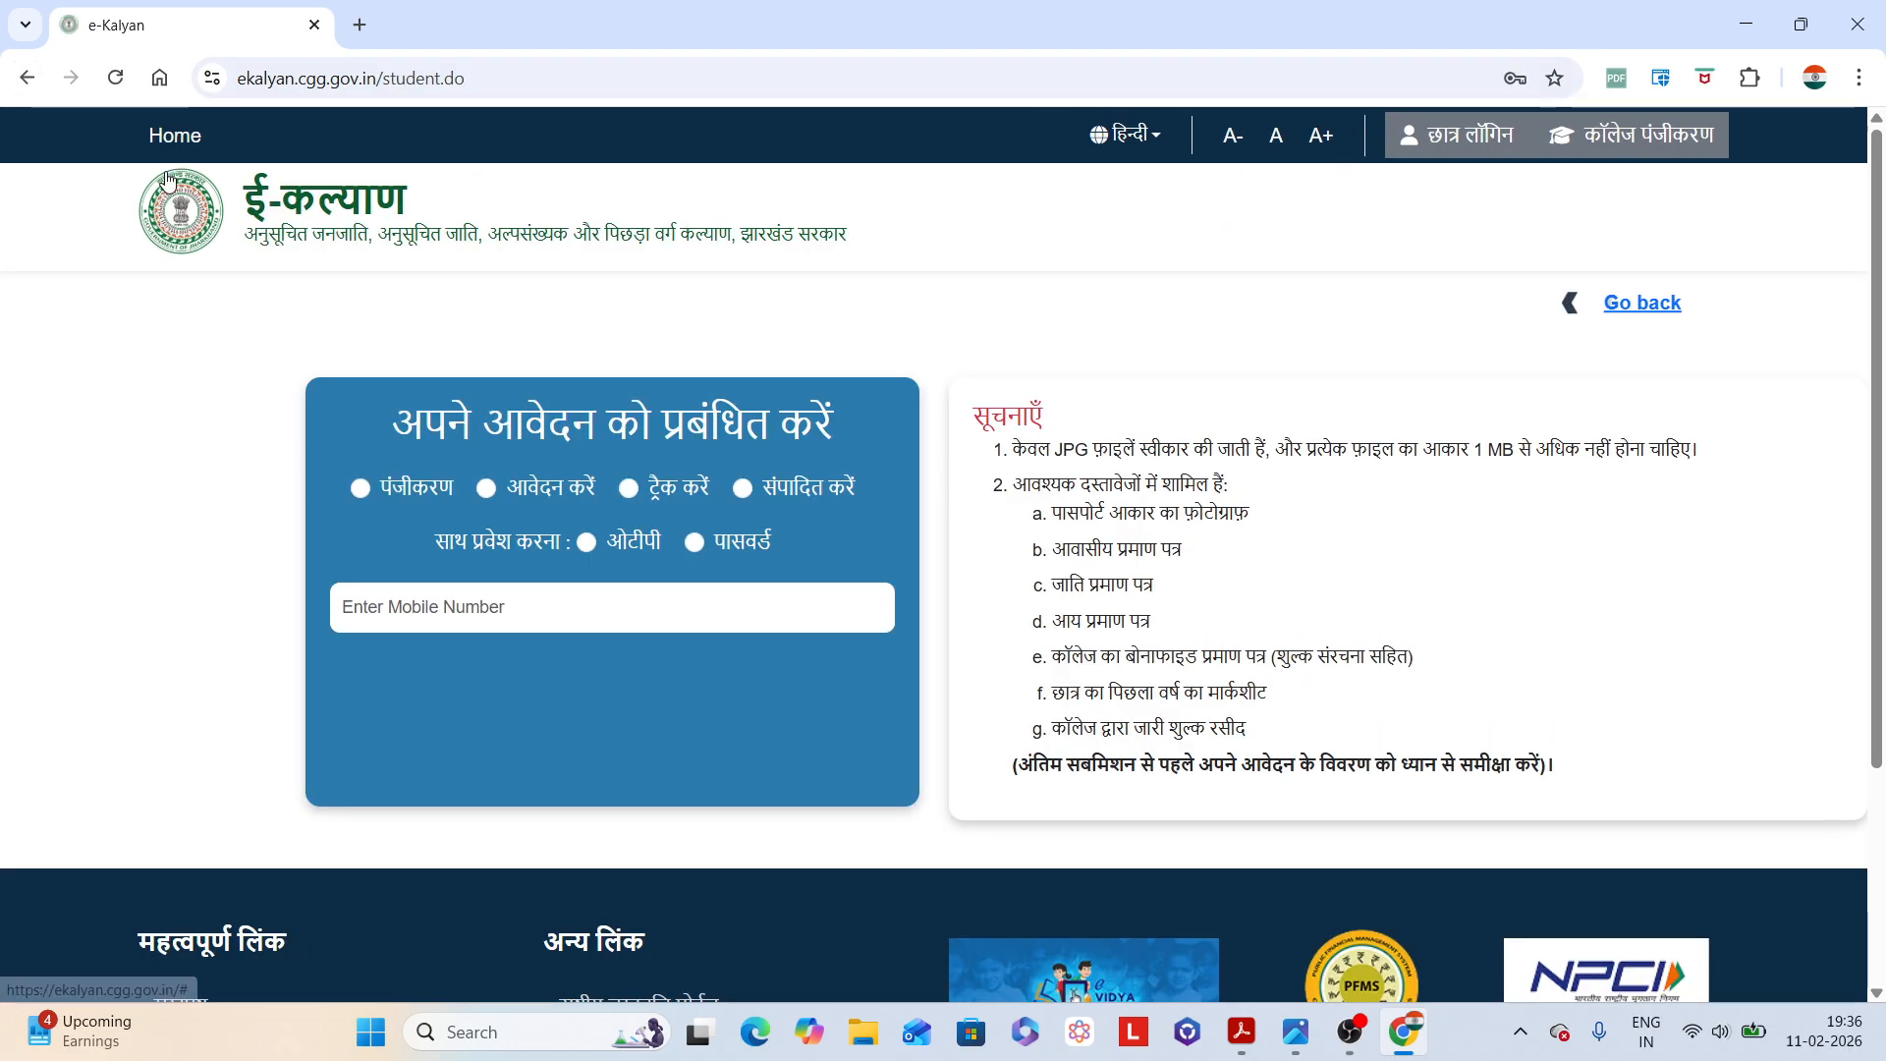
click(34, 79)
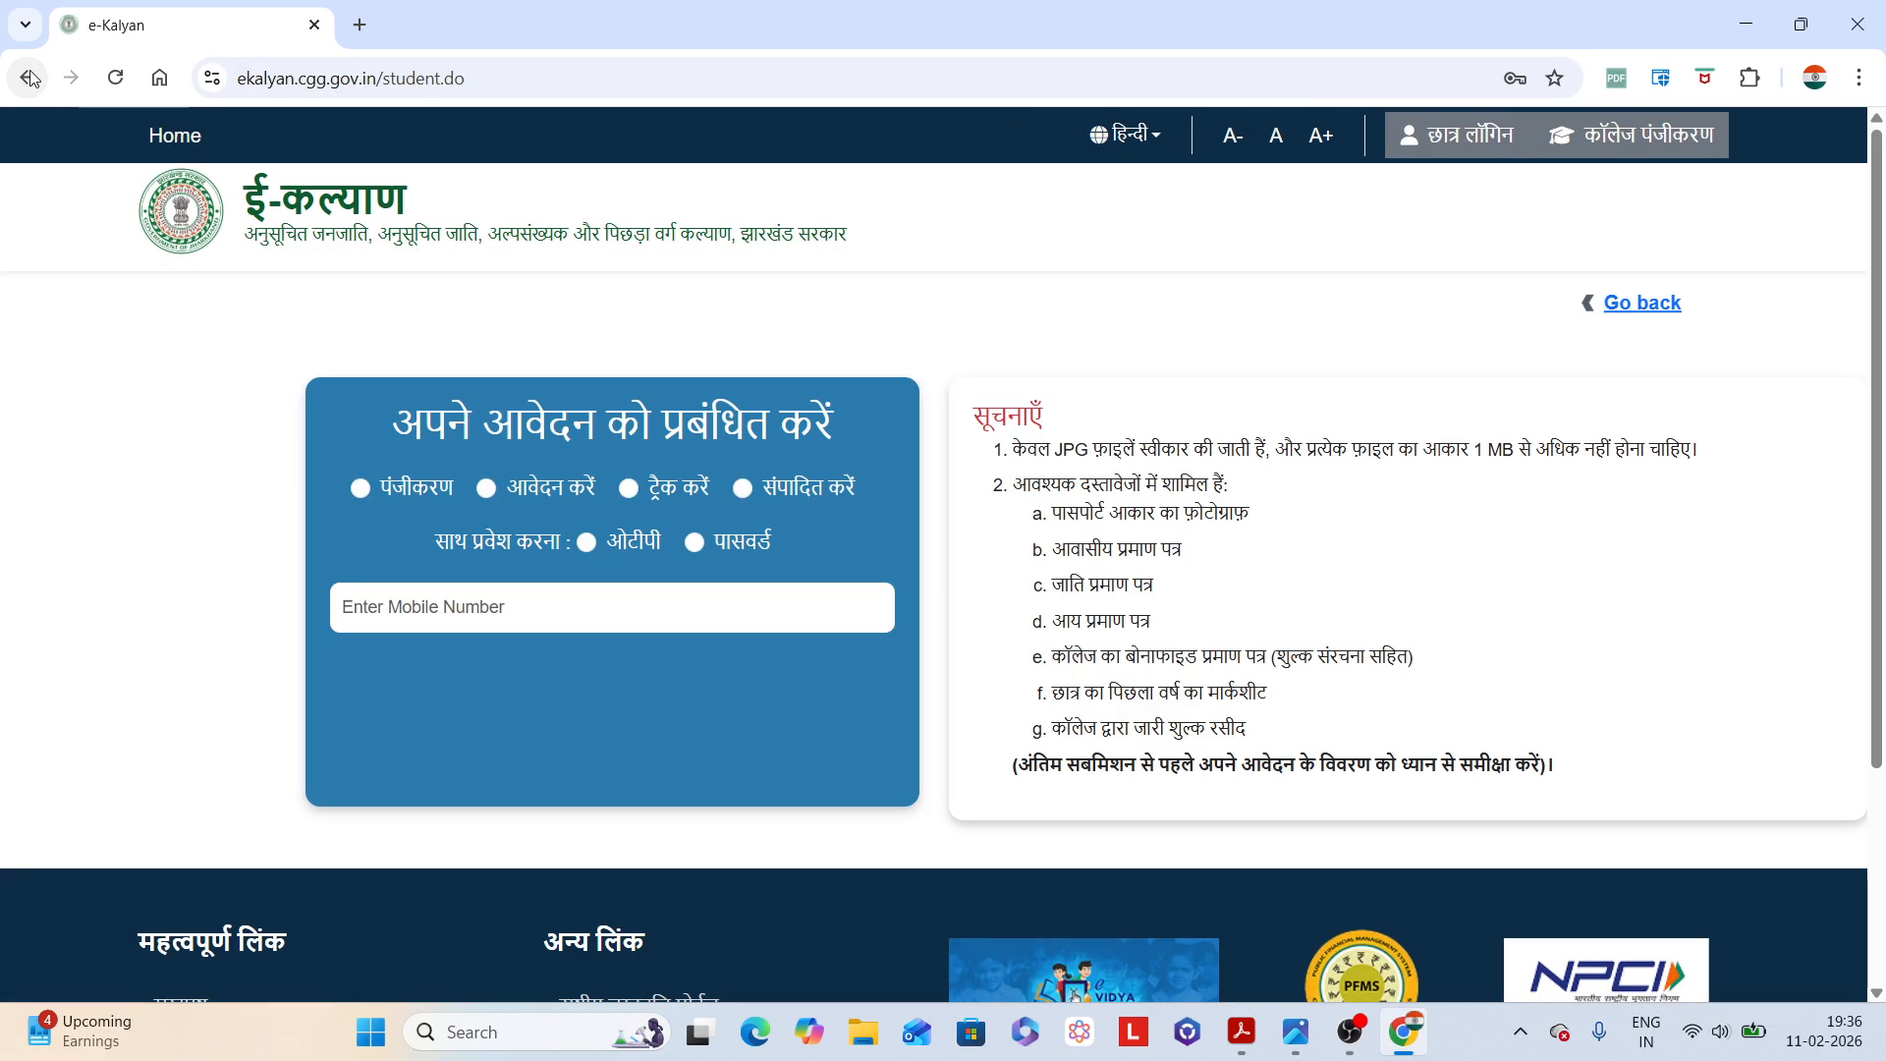
click(1659, 307)
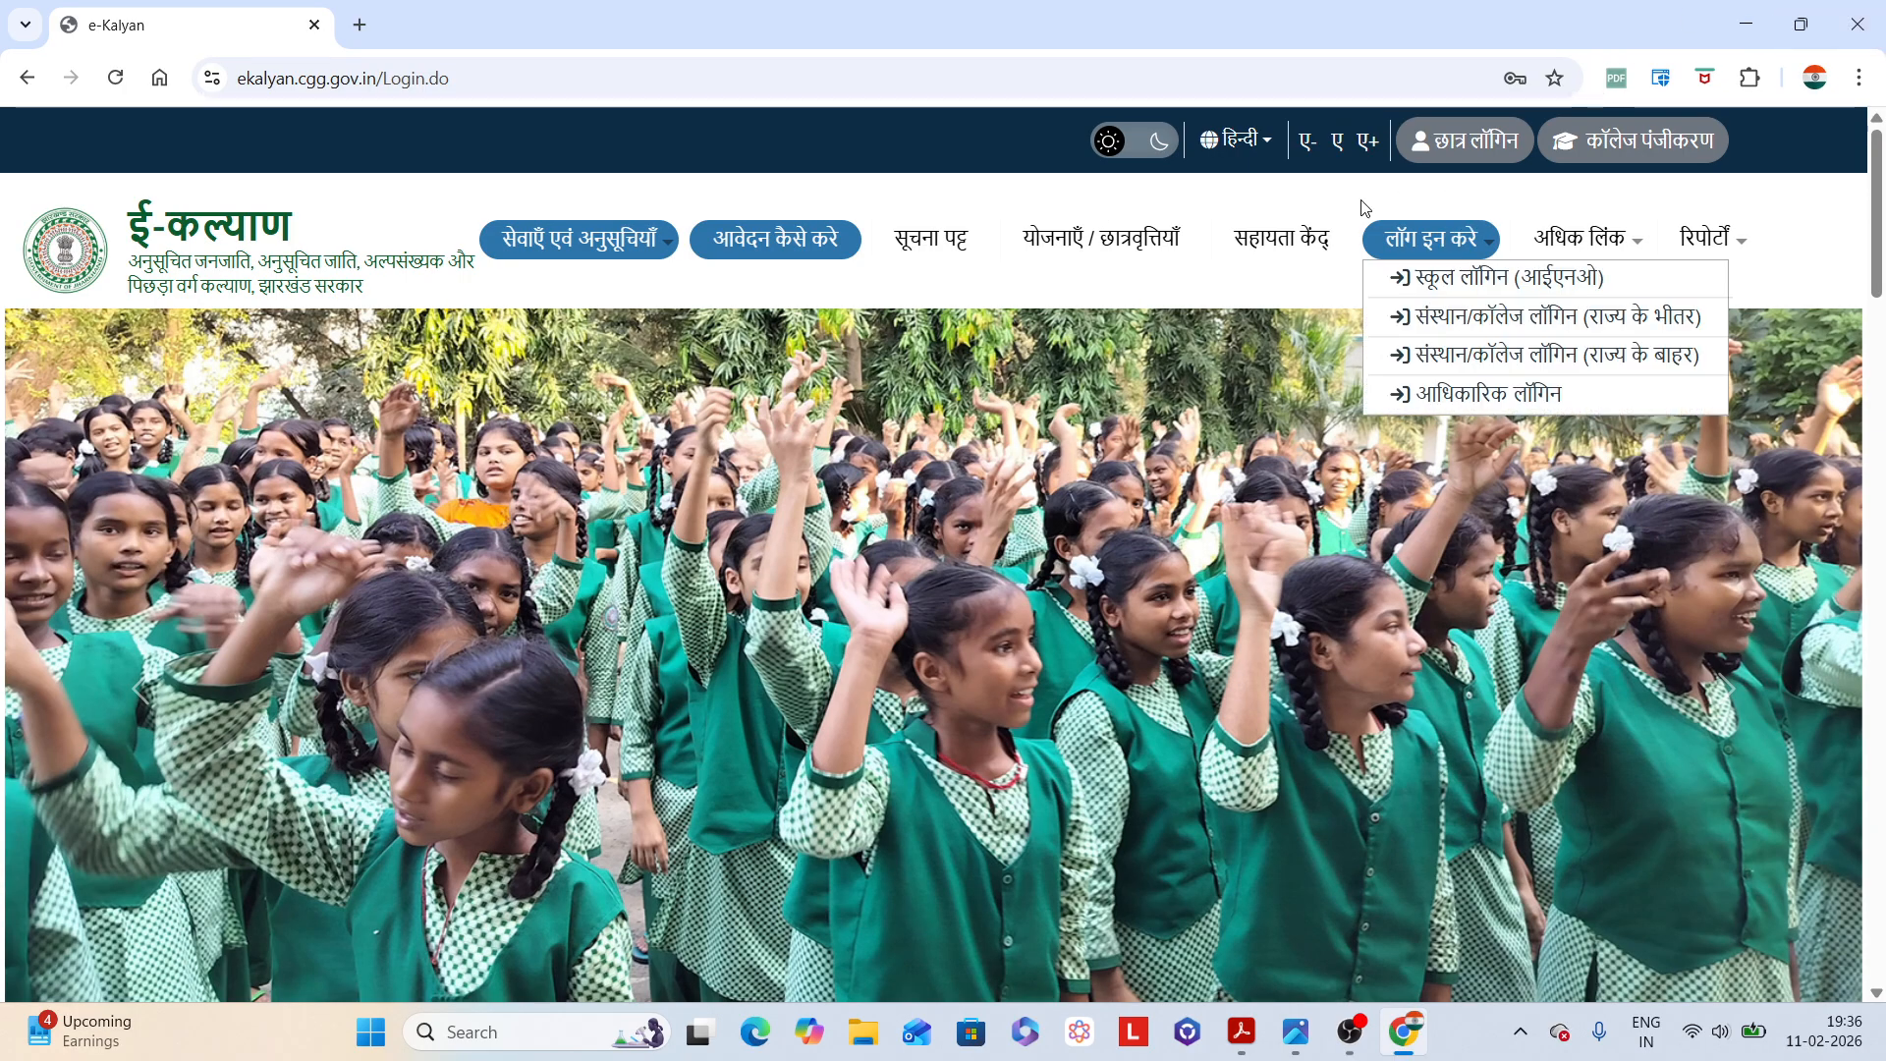
Switch the site language to English and go to the Student Login page.
click(1255, 143)
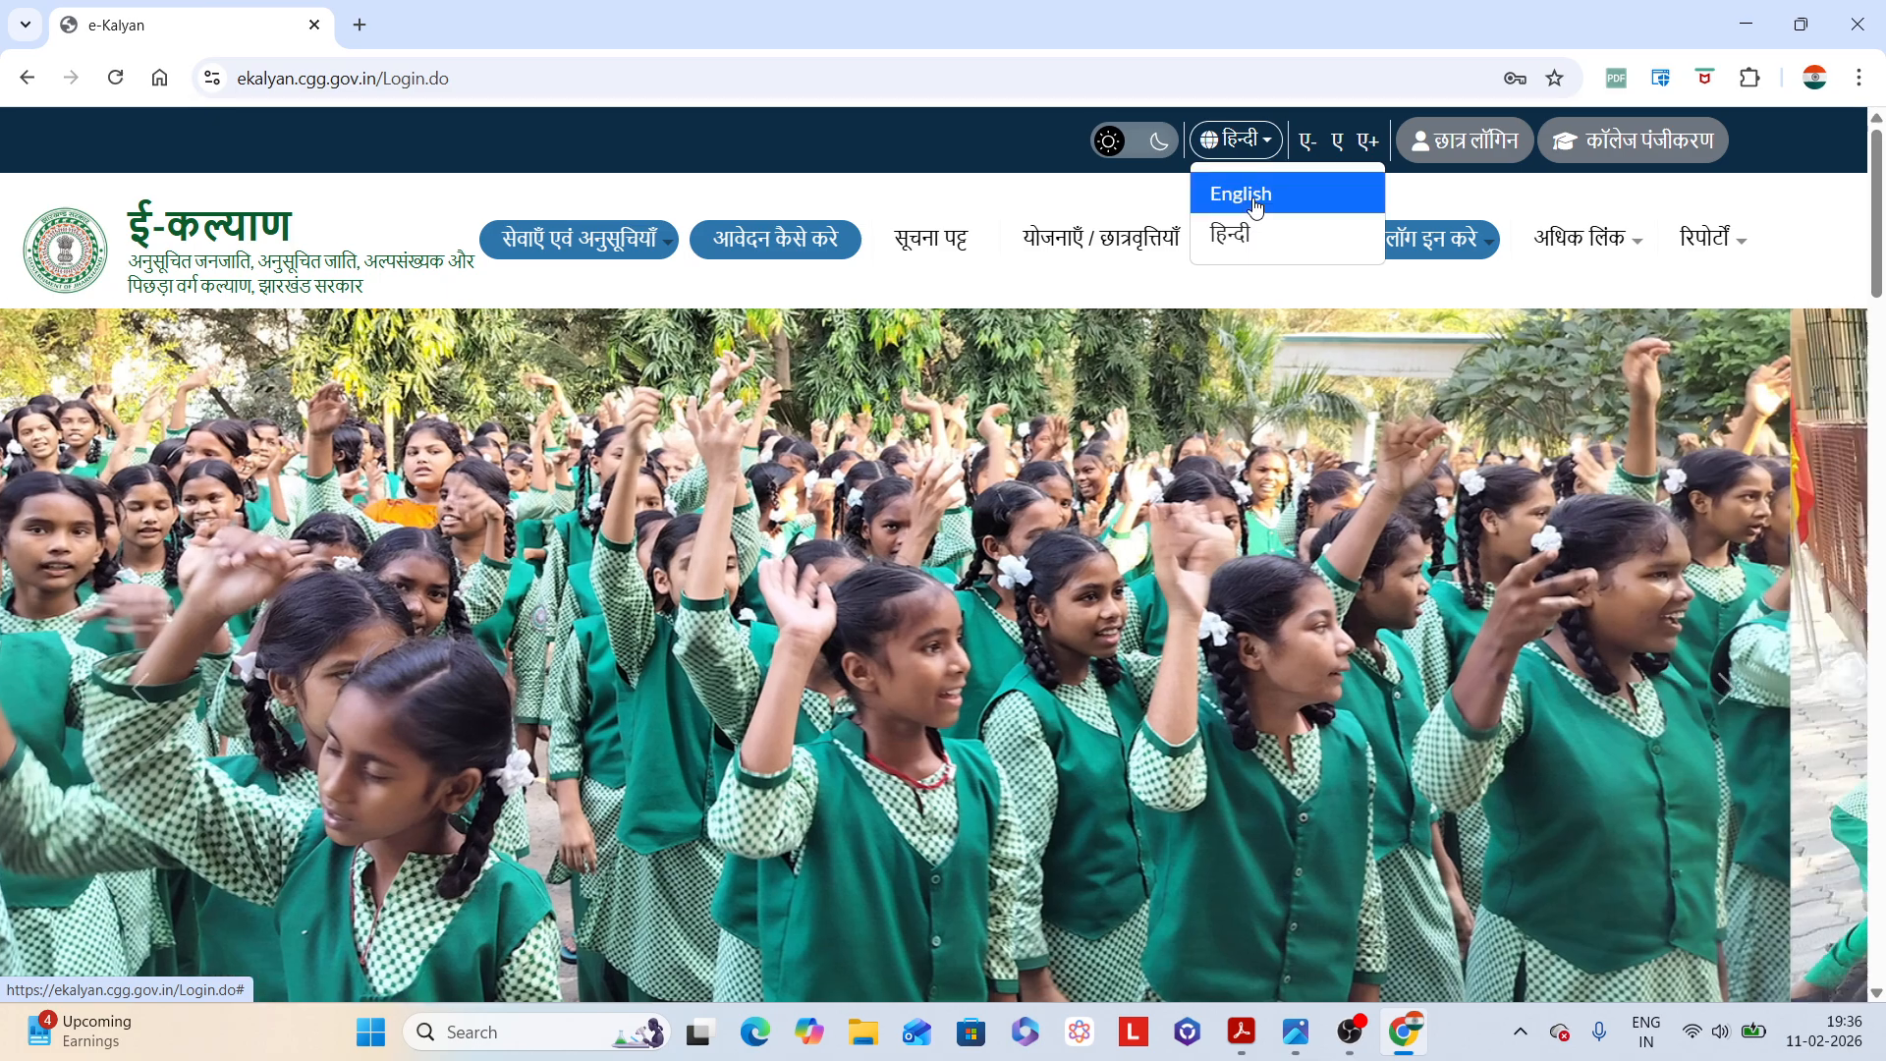
click(1254, 196)
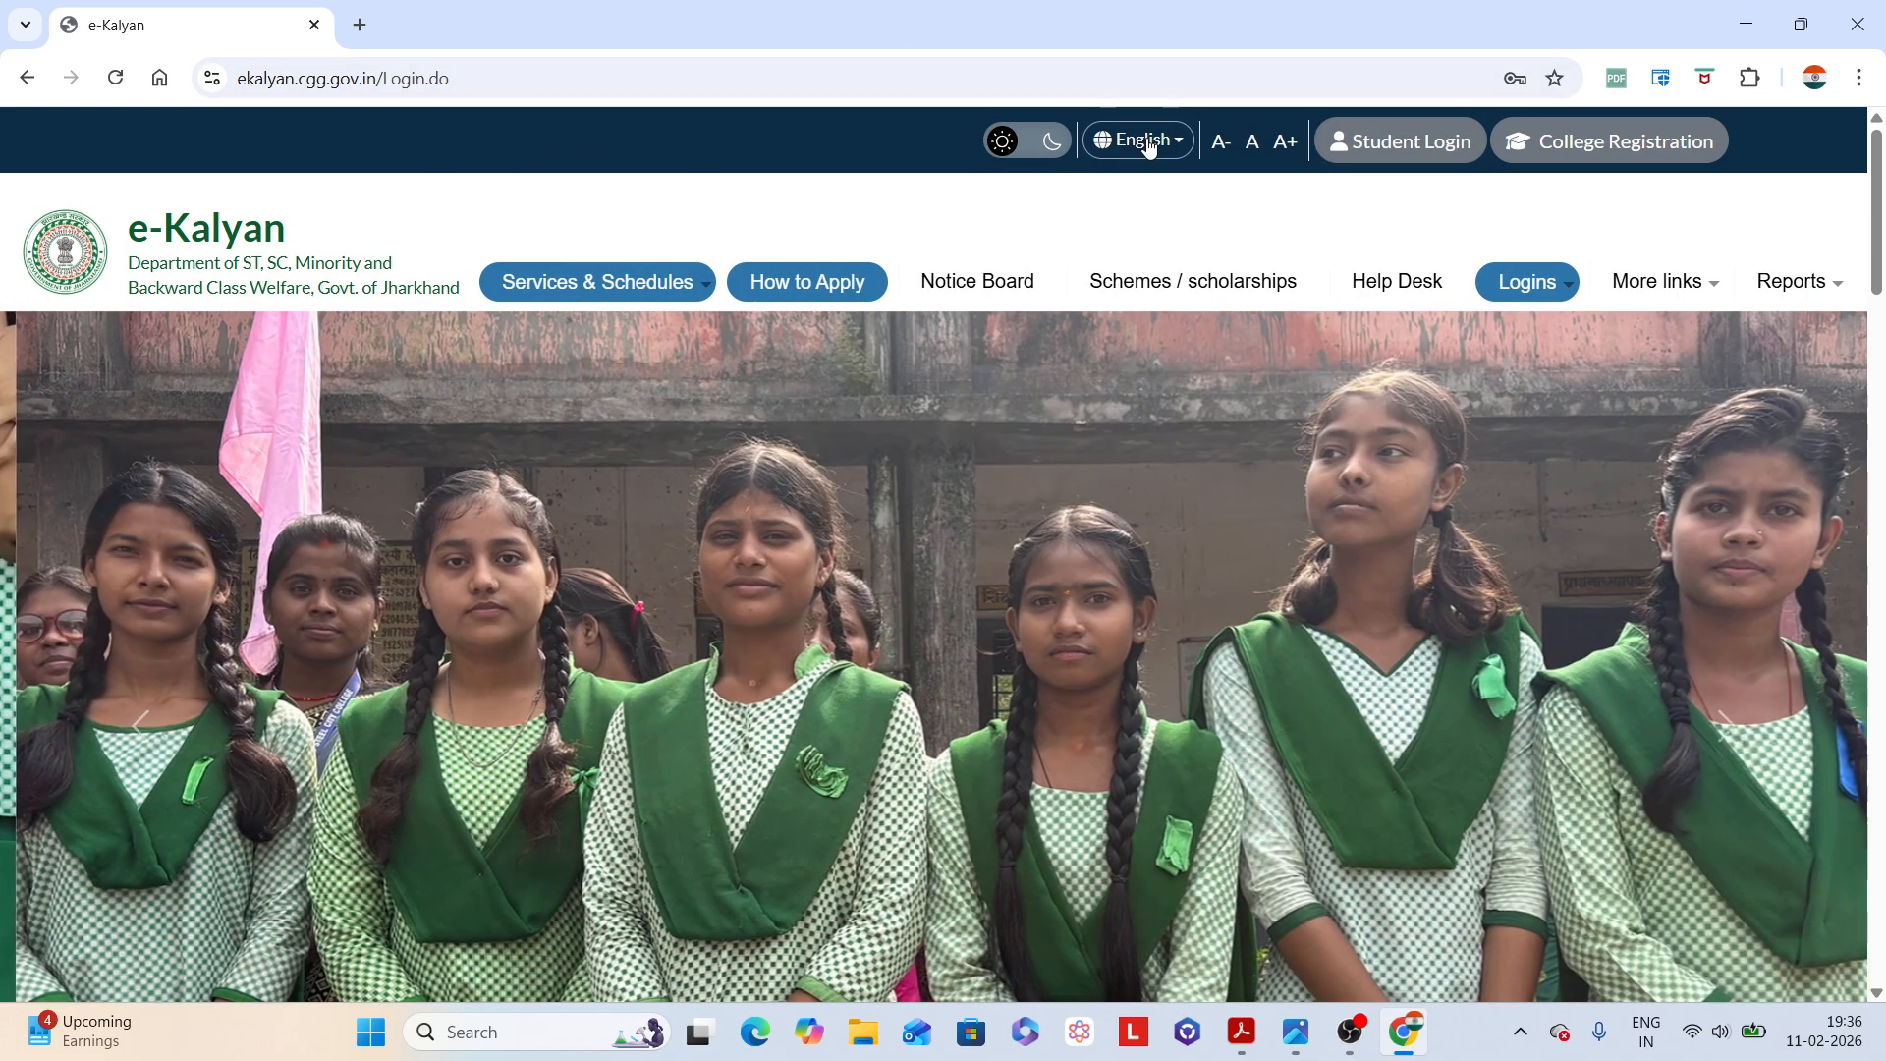
click(1140, 139)
click(1140, 232)
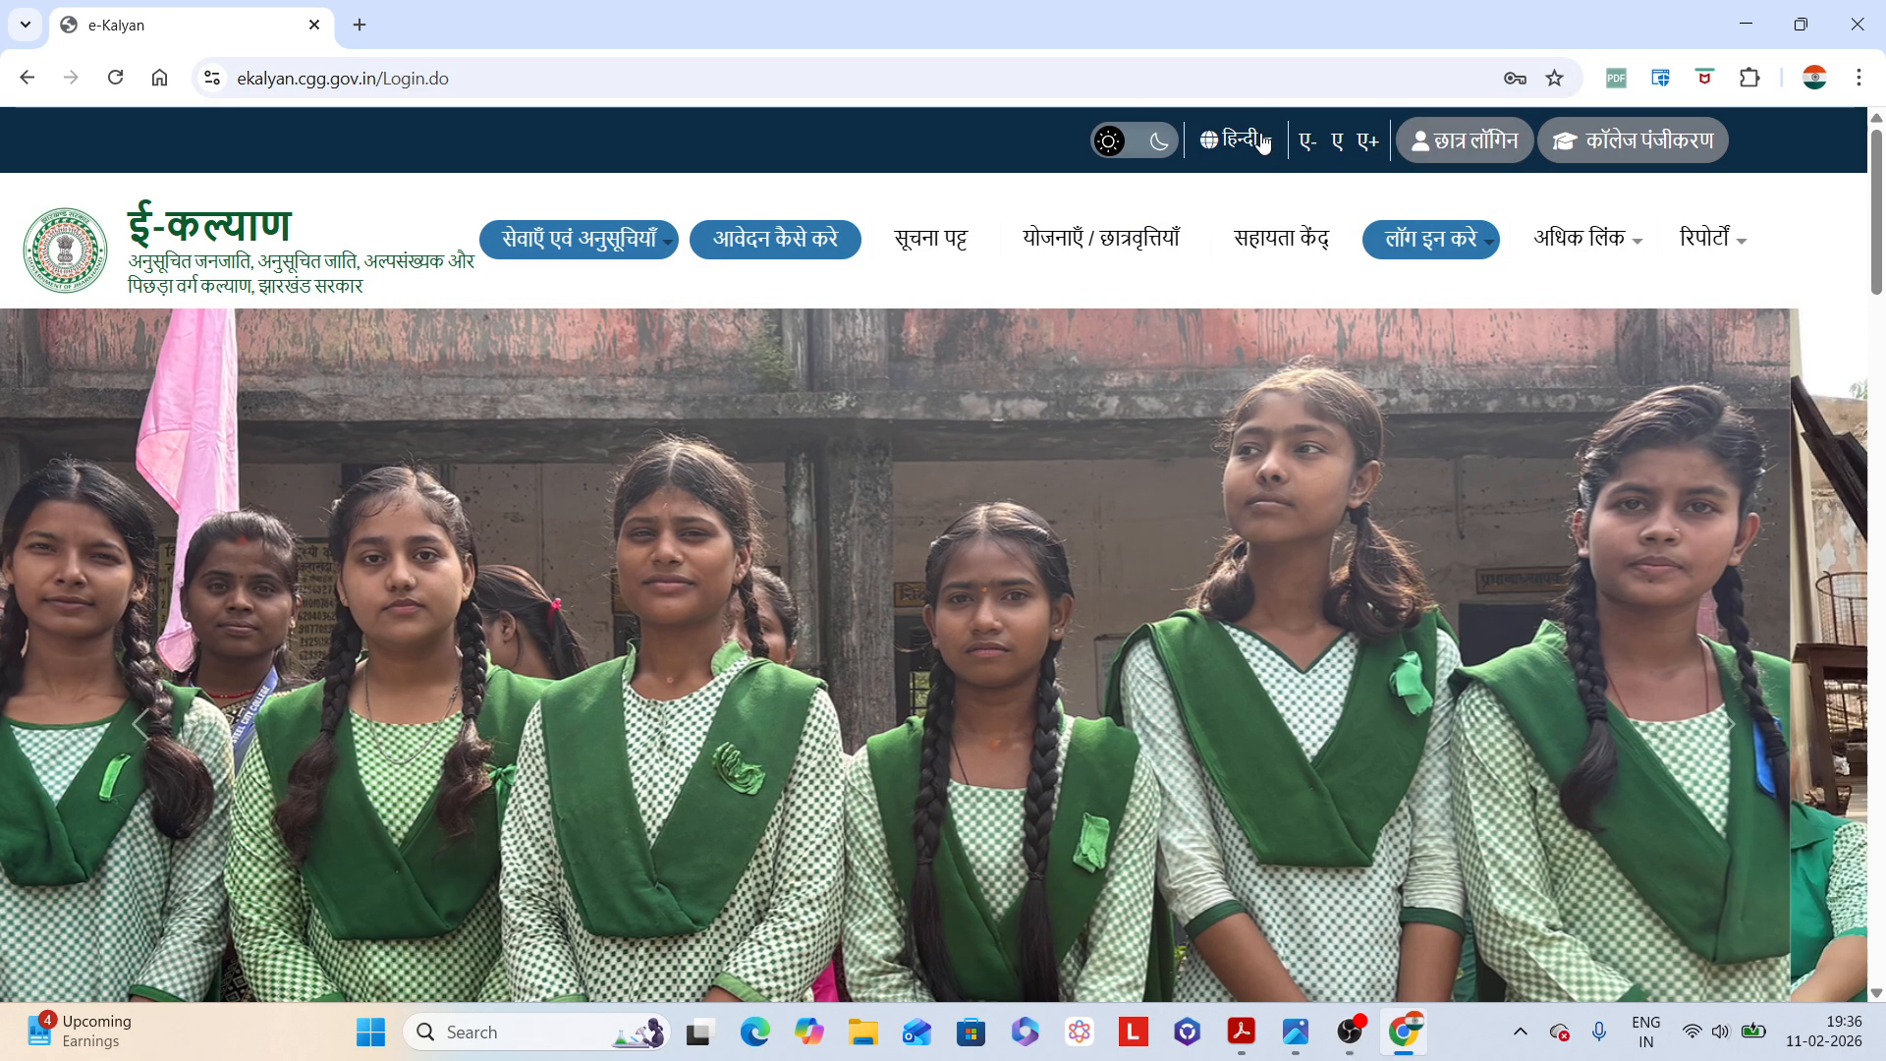
click(1240, 140)
click(1263, 195)
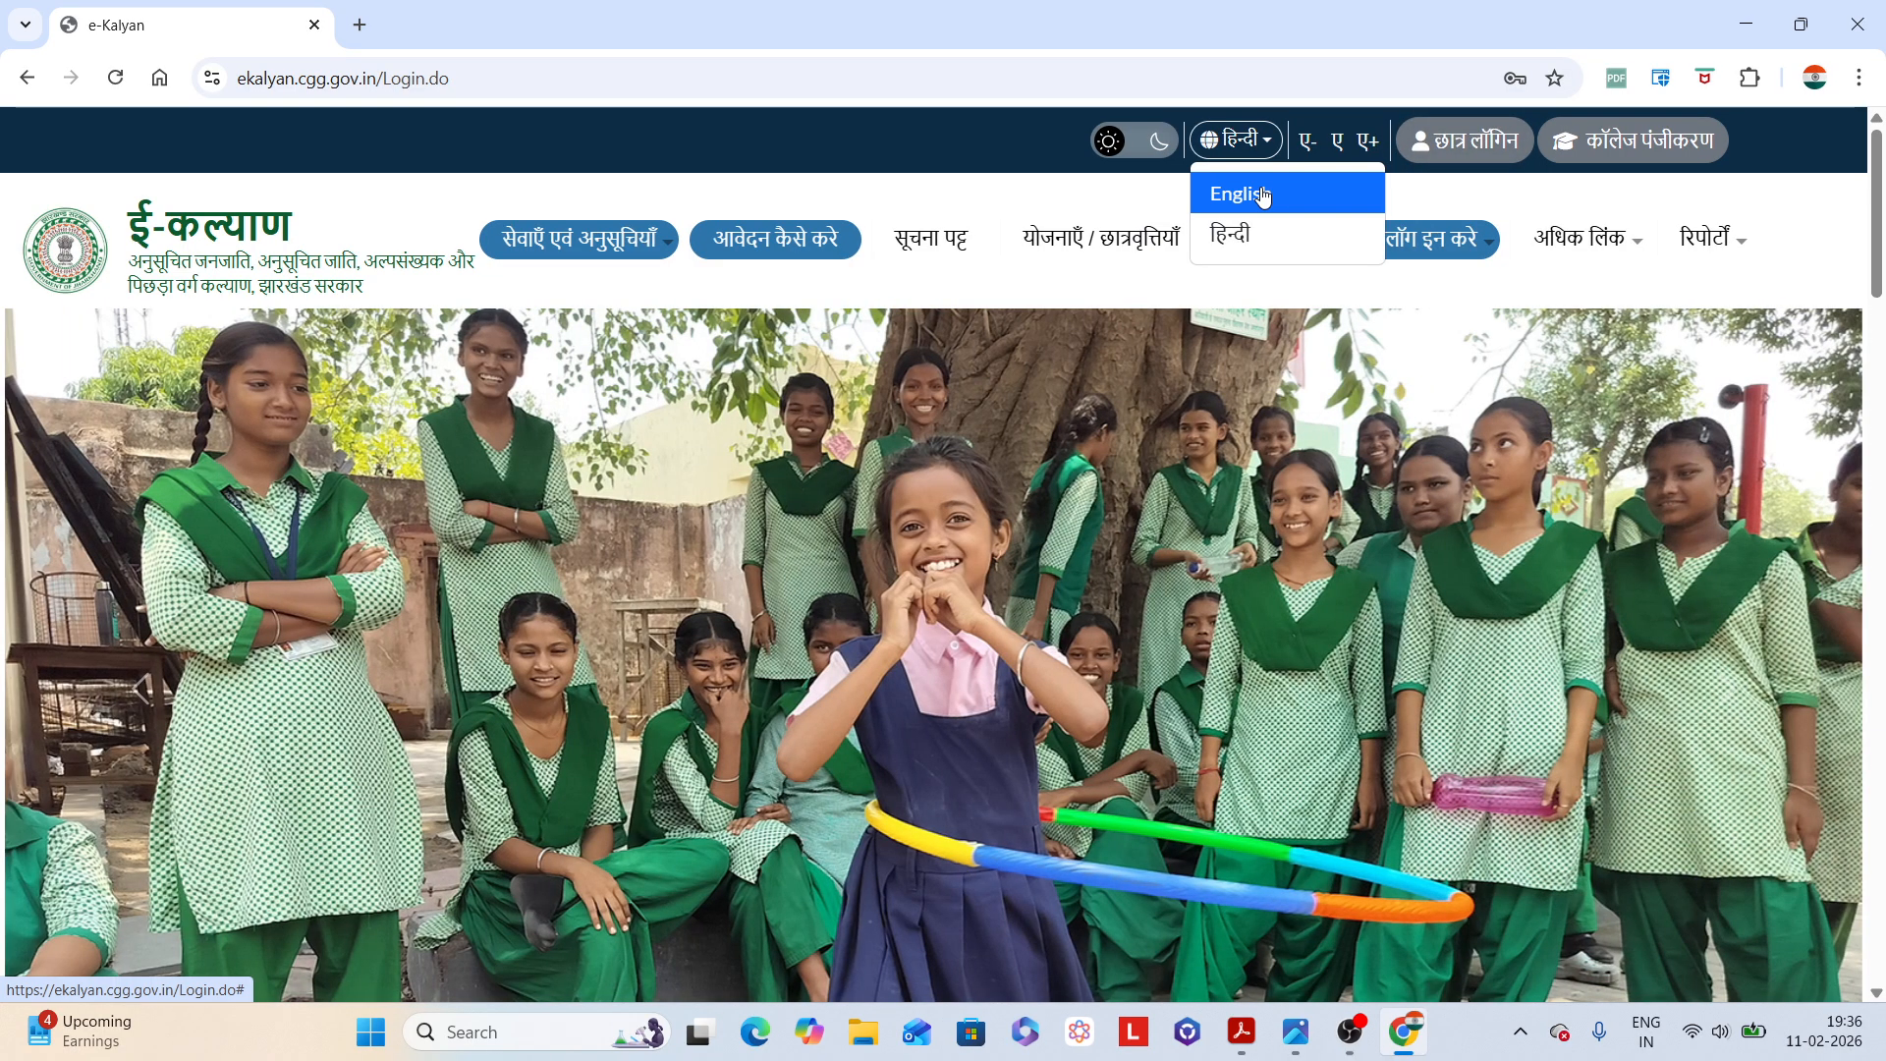
click(1392, 140)
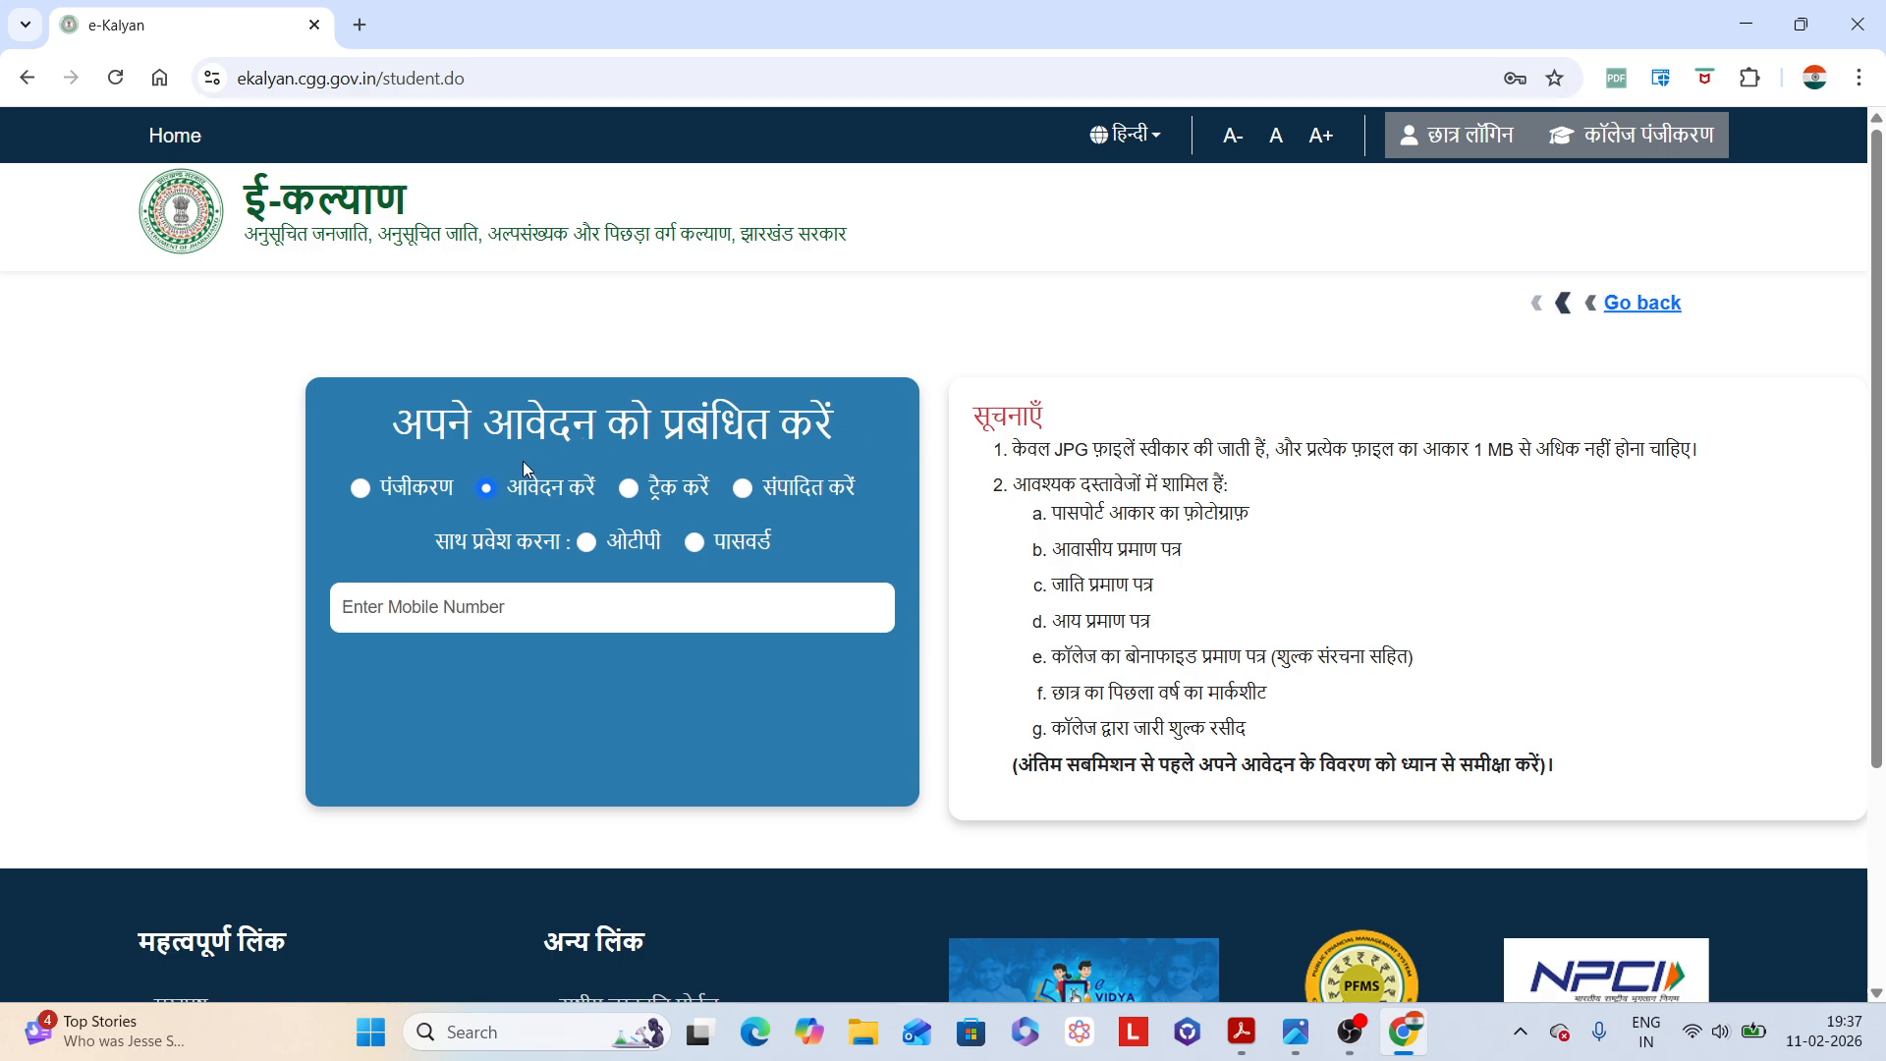
Log in with password using the saved mobile-number login, confirmed by the Windows PIN.
click(588, 542)
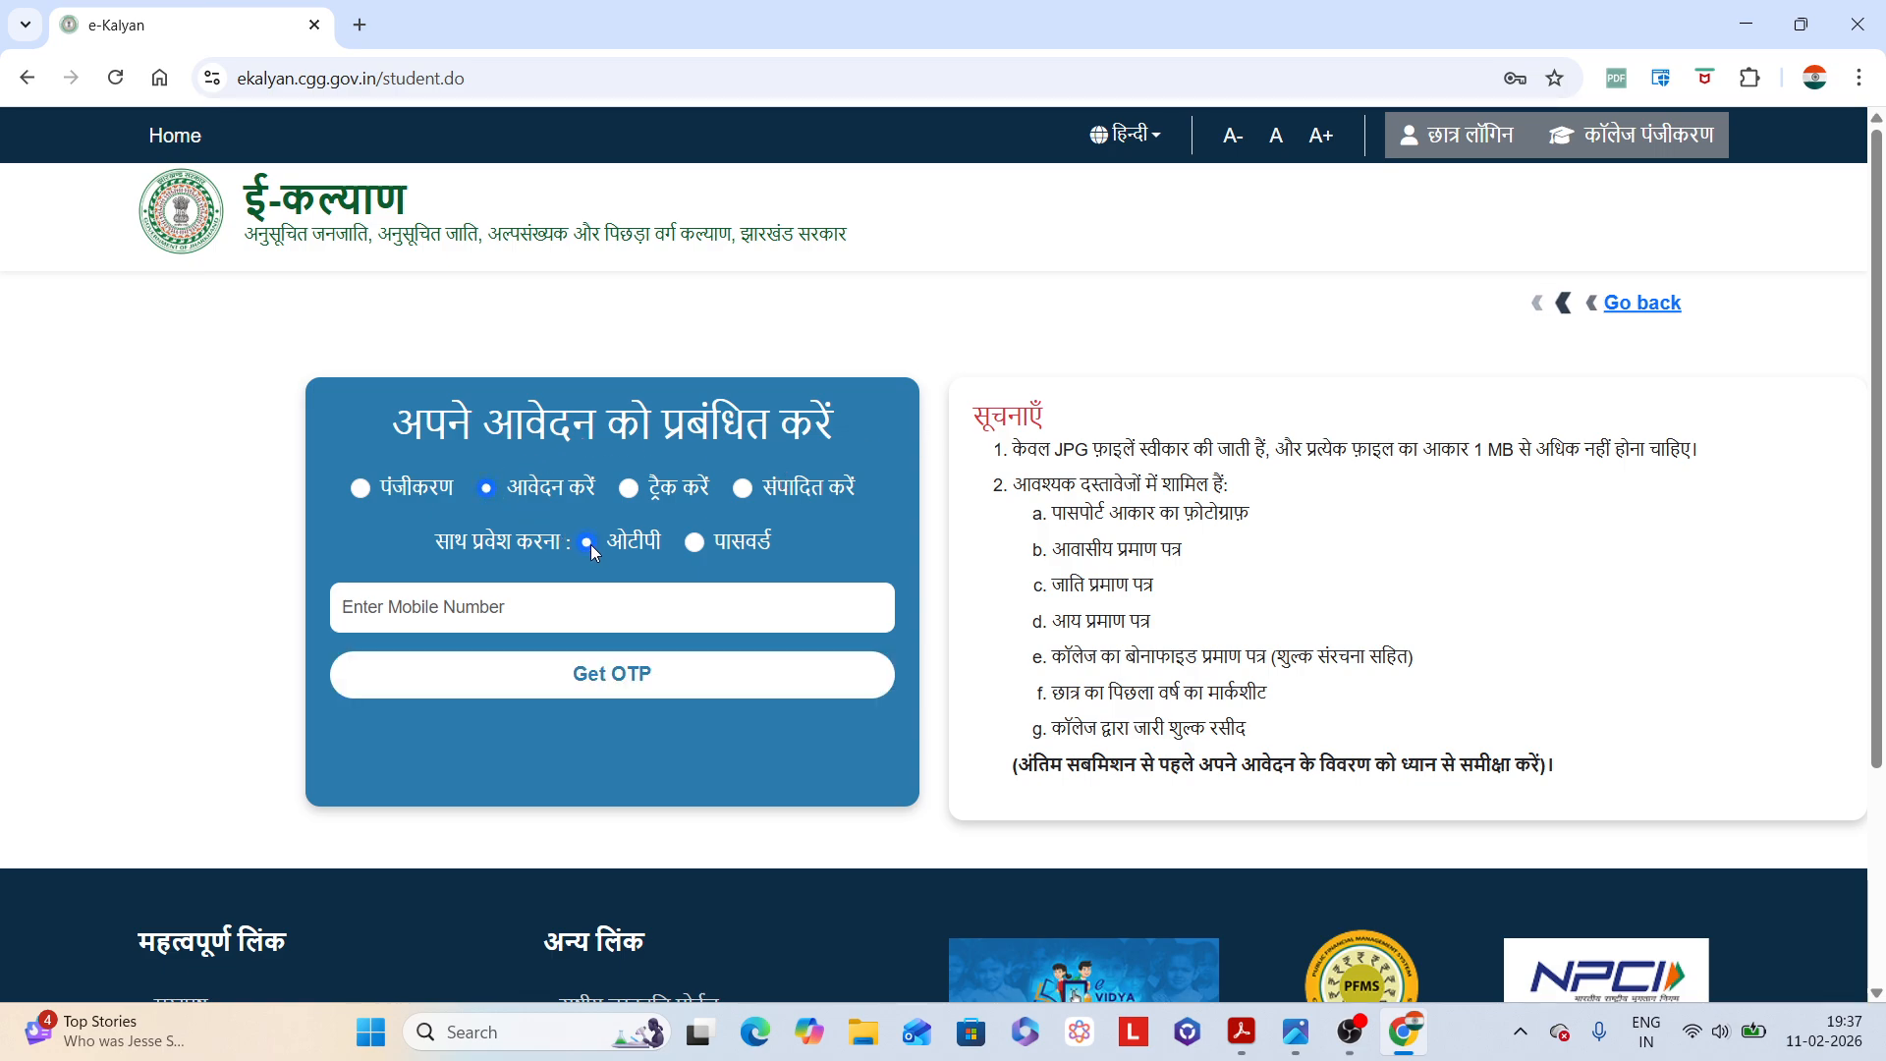
click(519, 602)
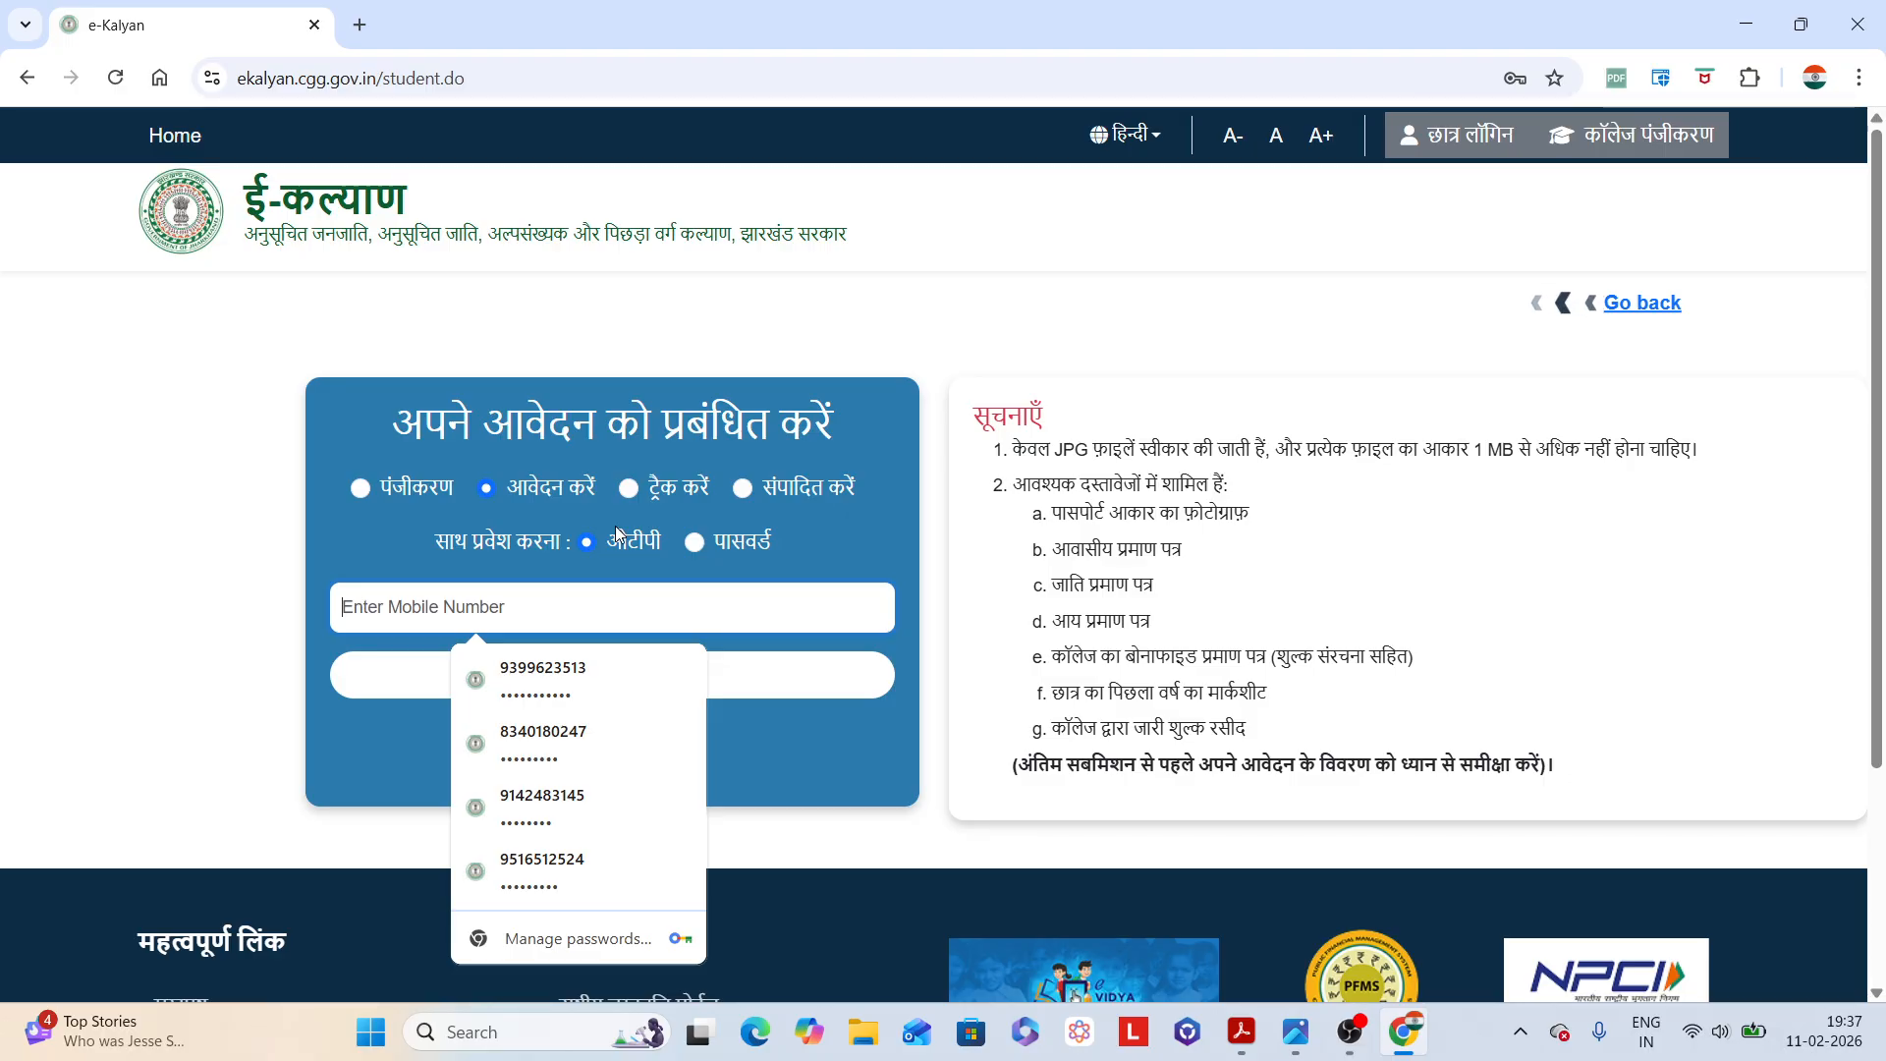
click(694, 543)
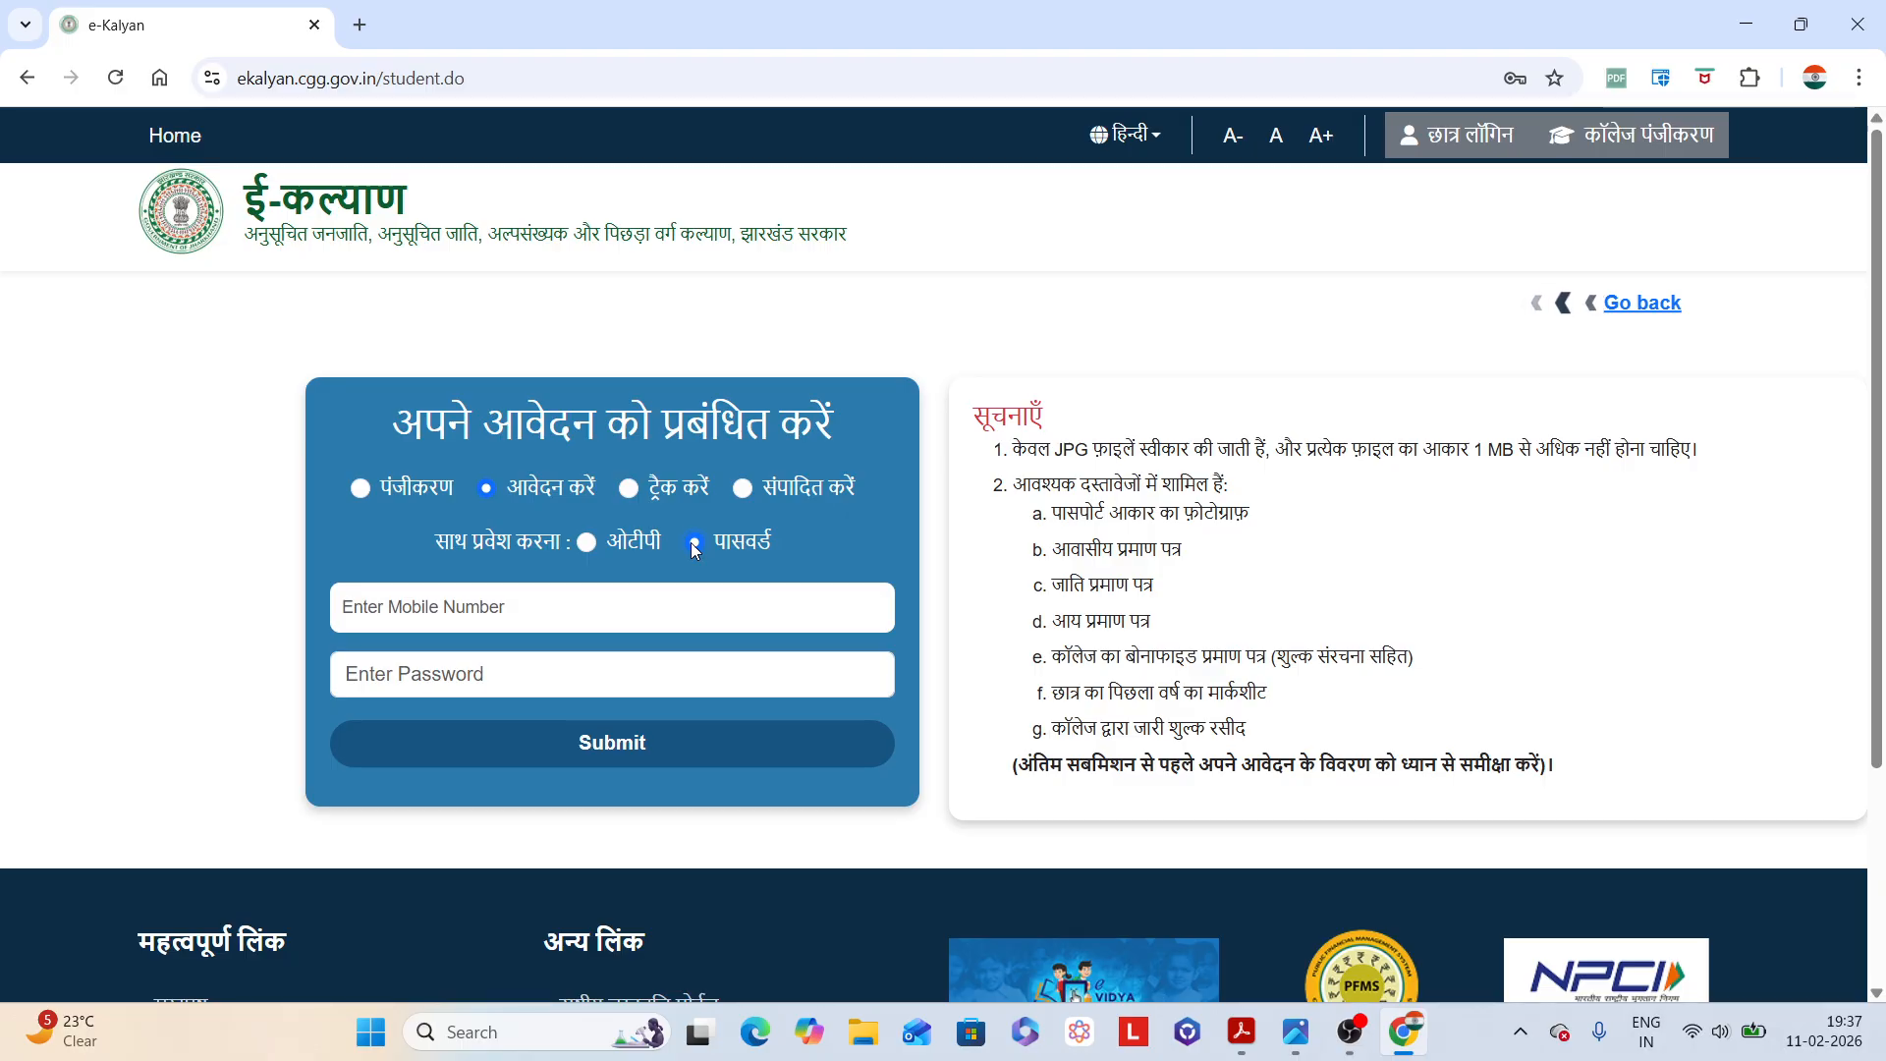
click(545, 619)
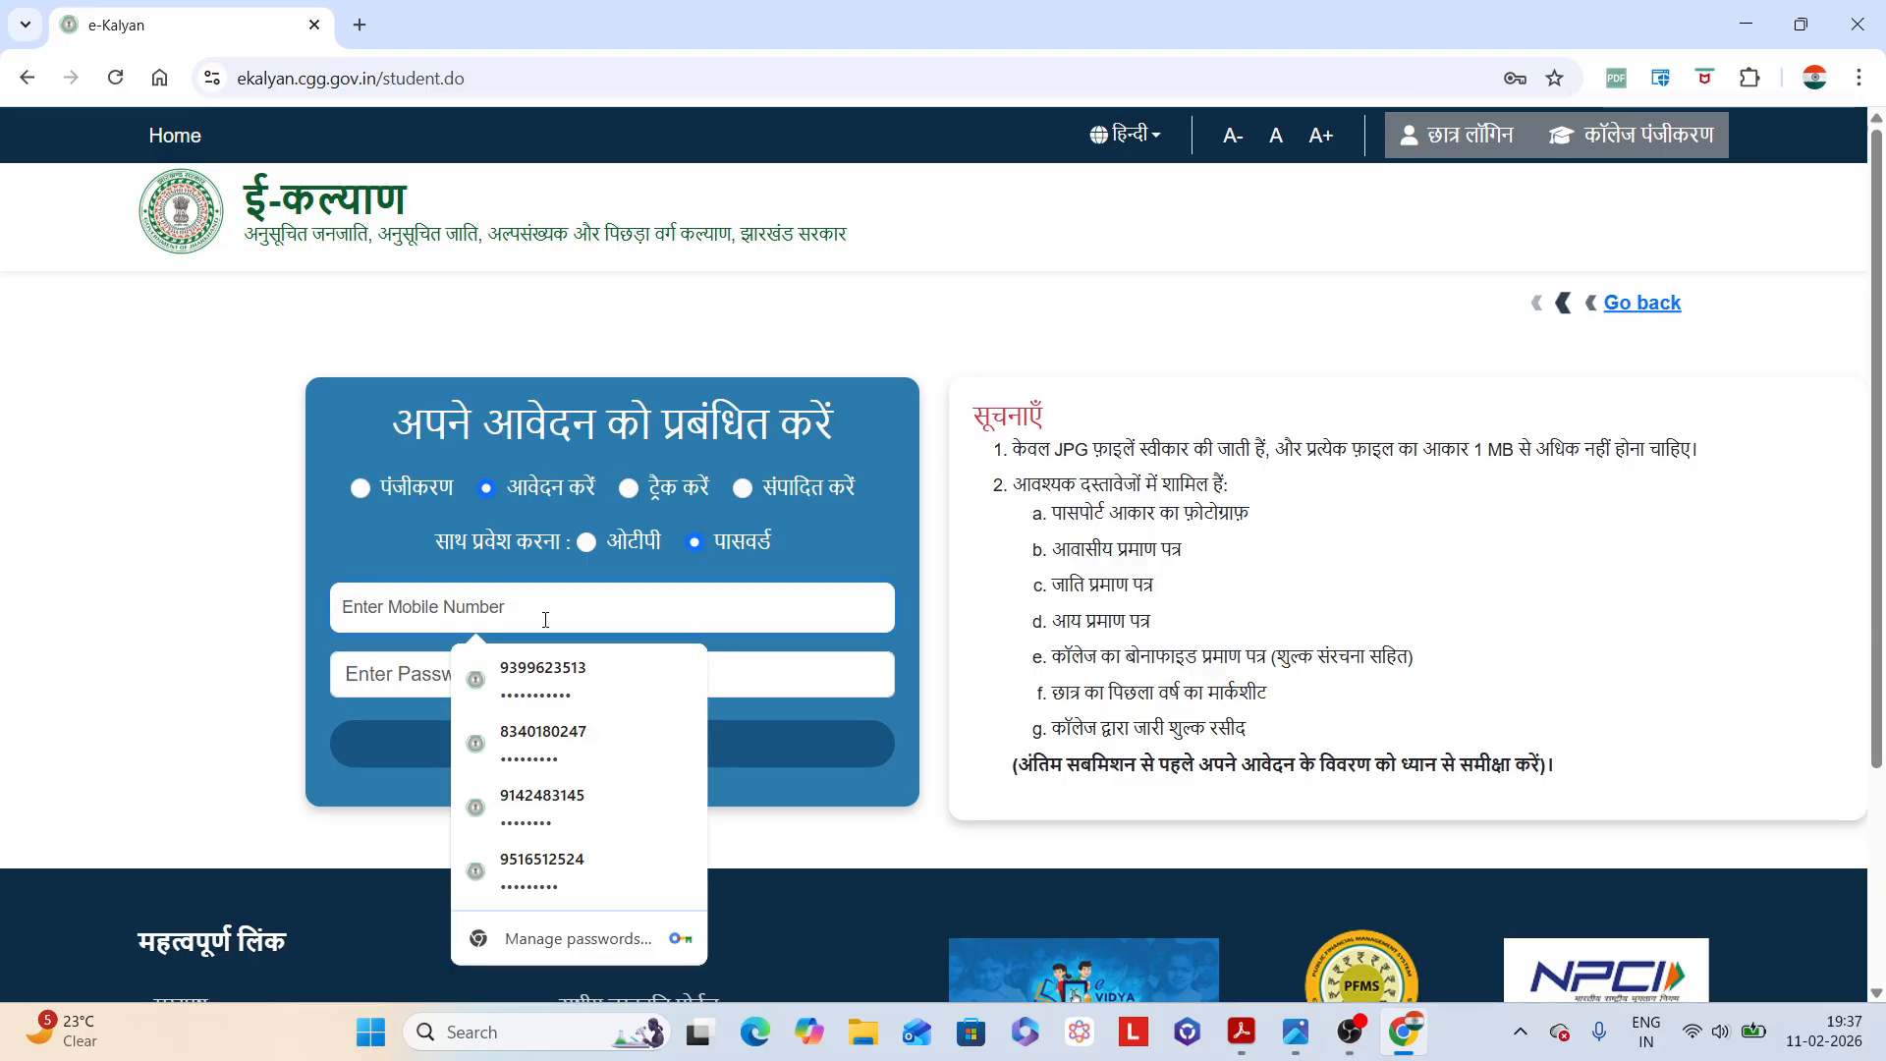
click(550, 682)
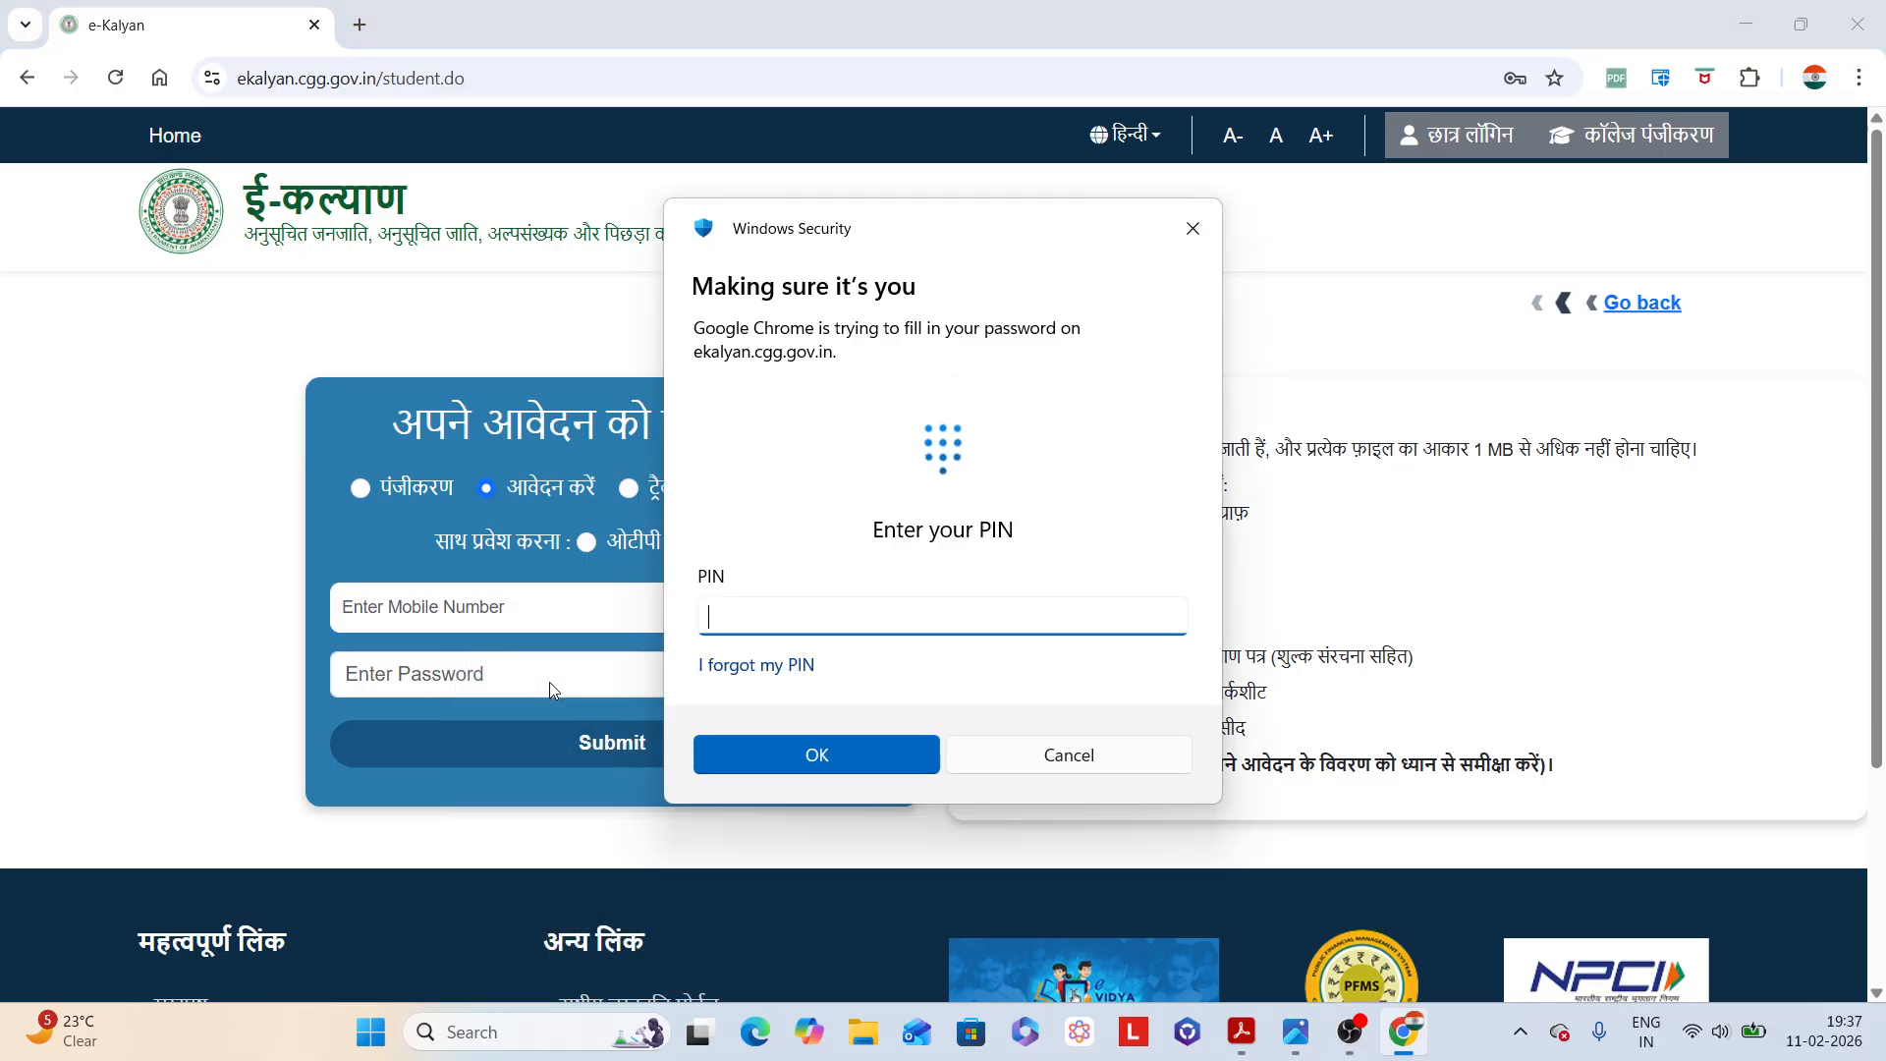
text(•••••••••)
key(Return)
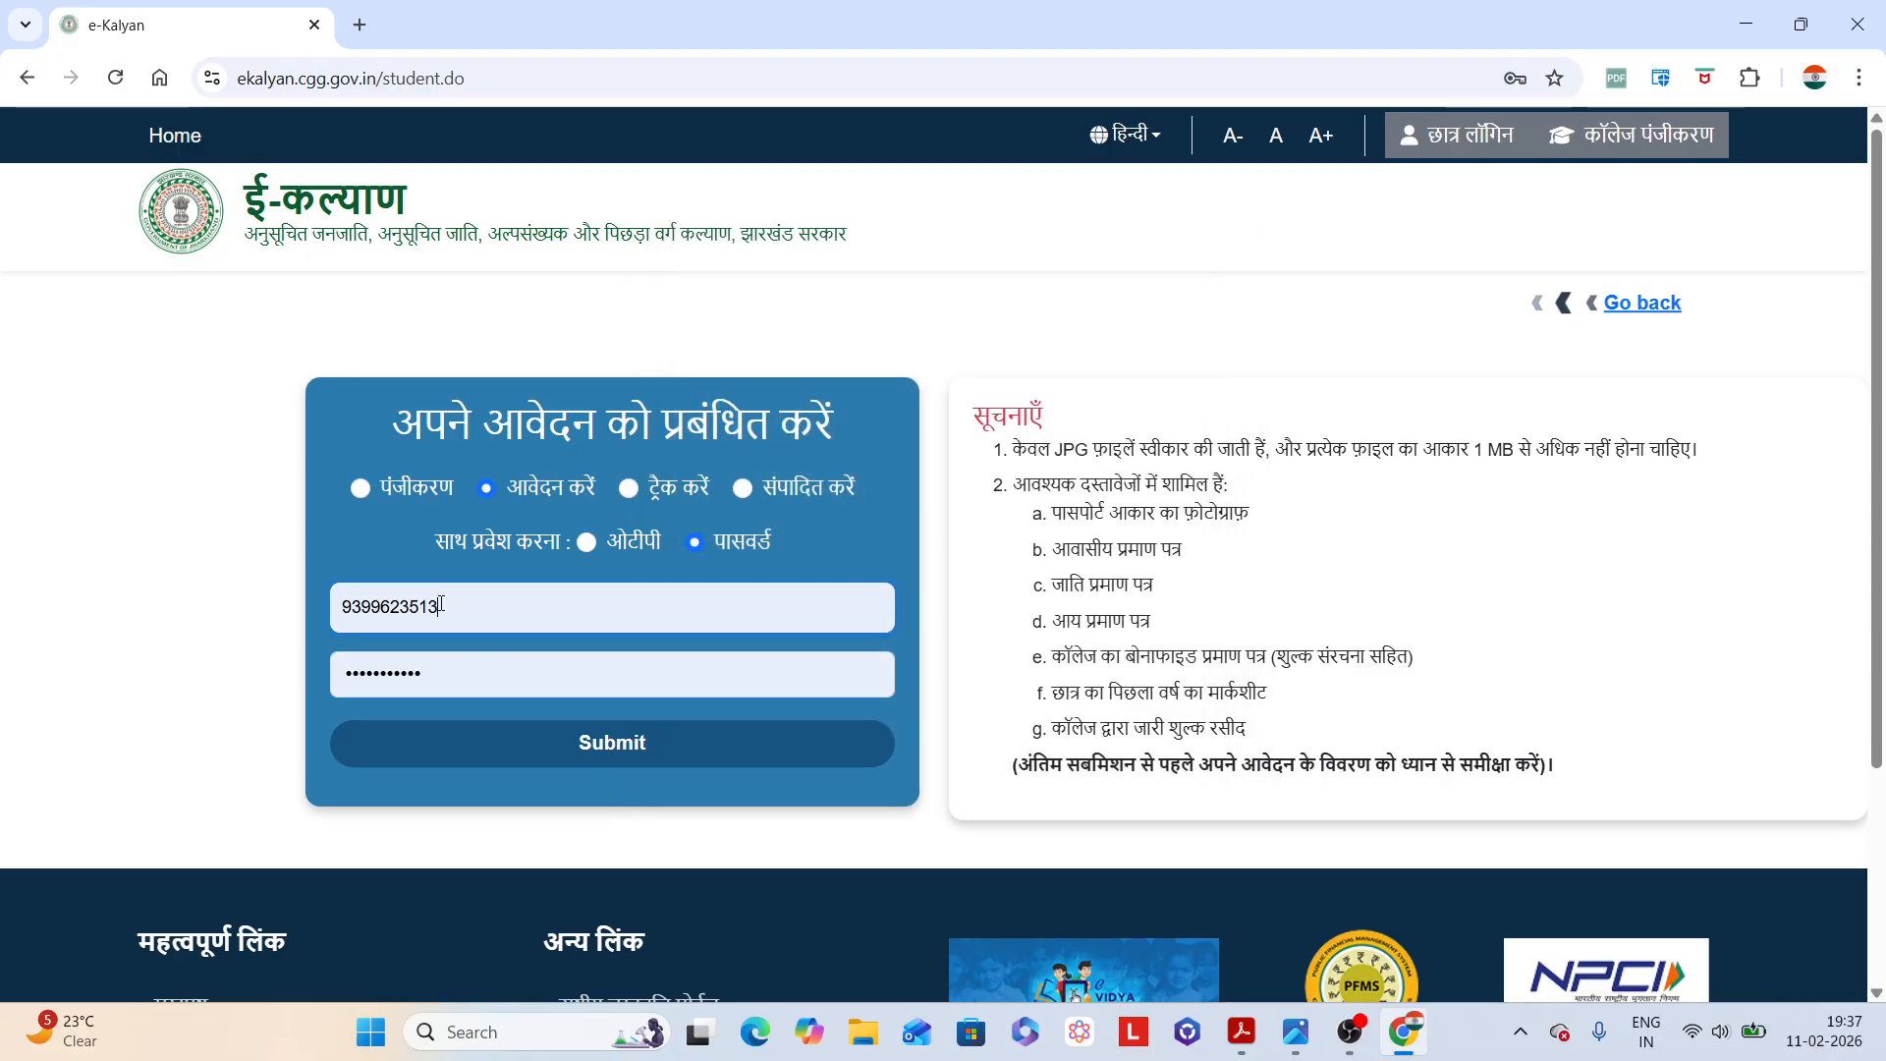
click(604, 764)
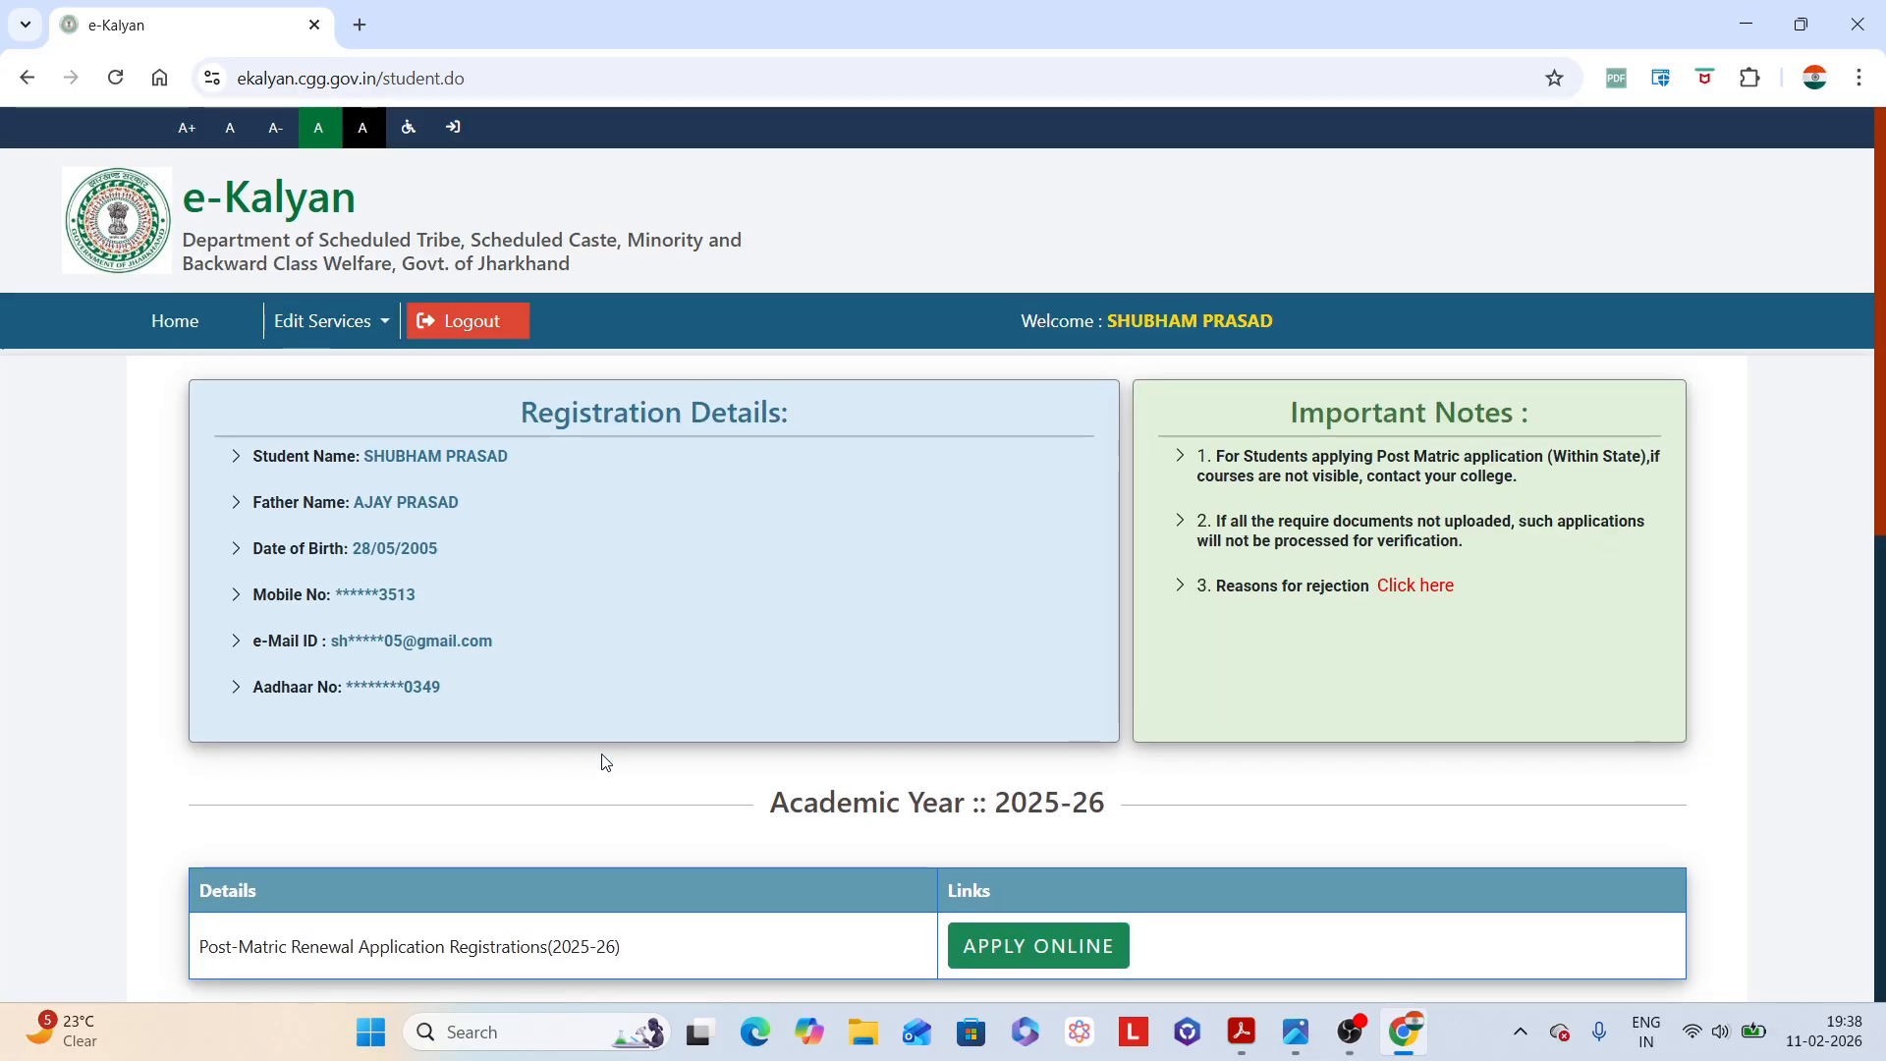
scroll(605, 762, down, 5)
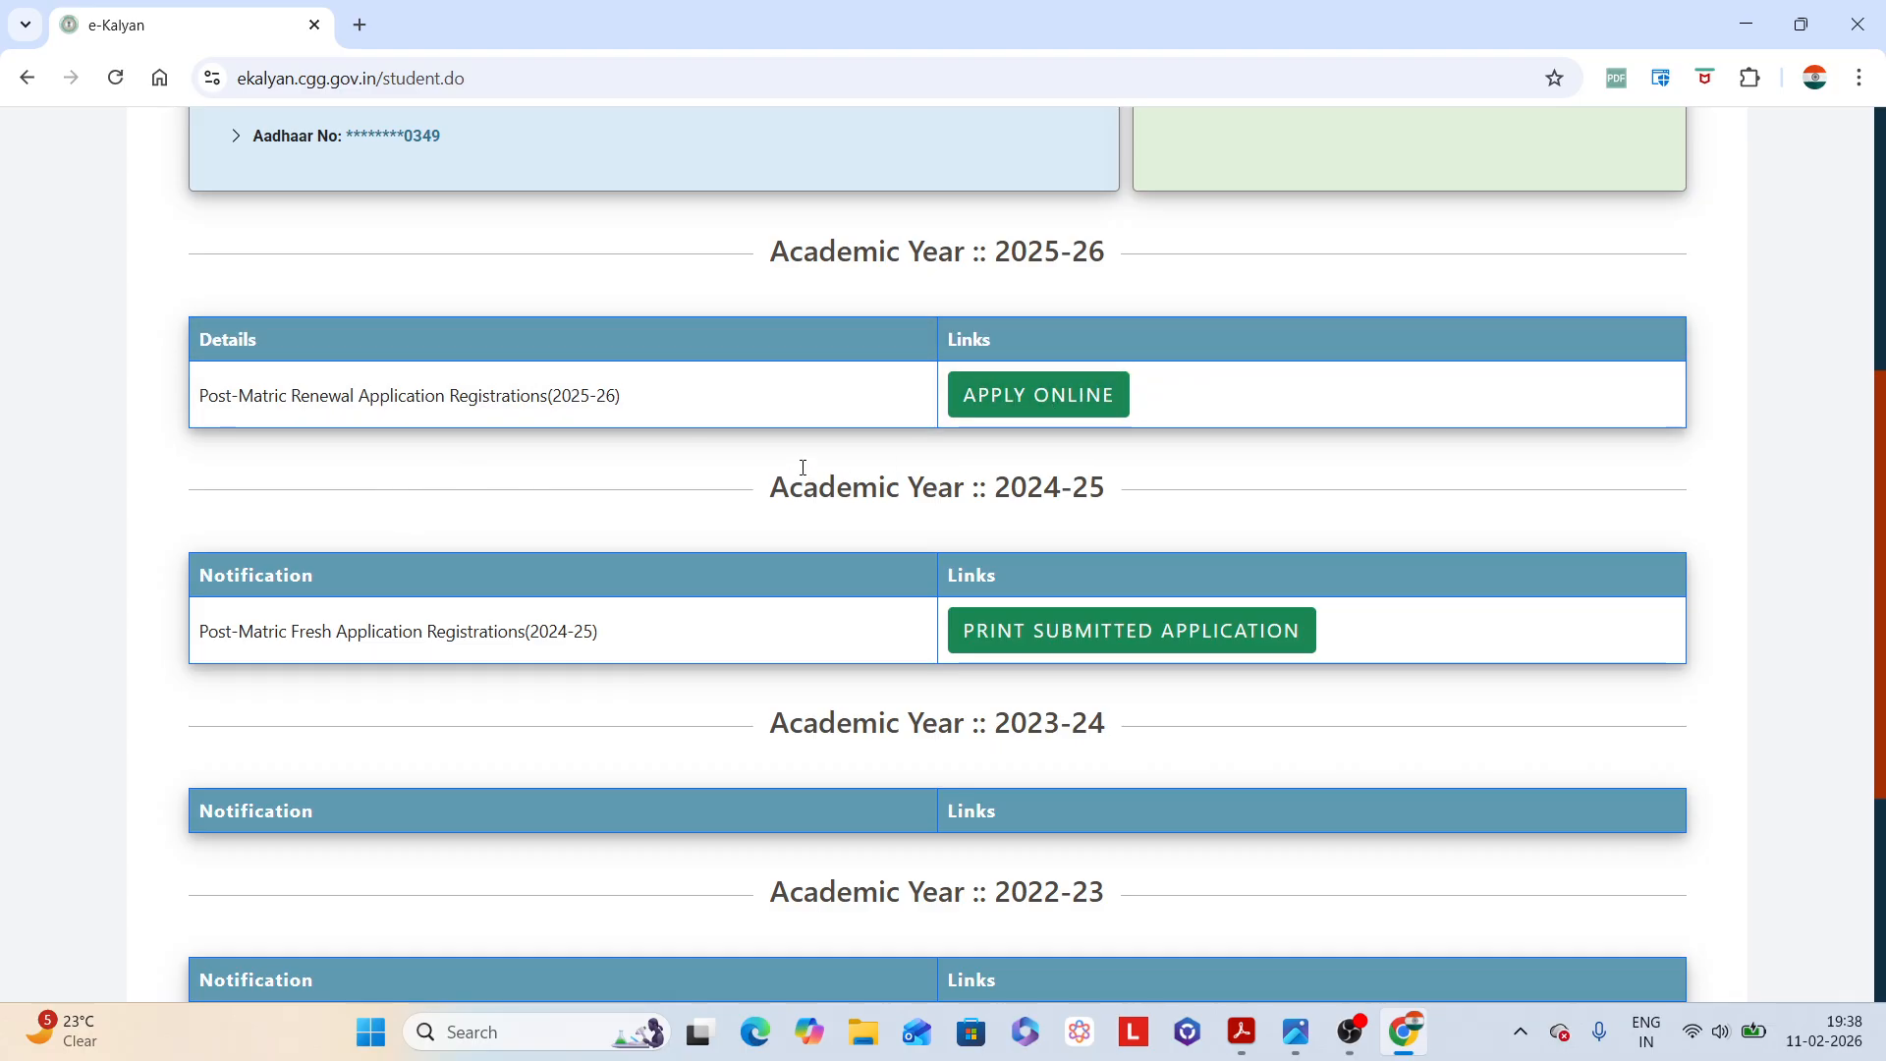
scroll(802, 465, down, 1)
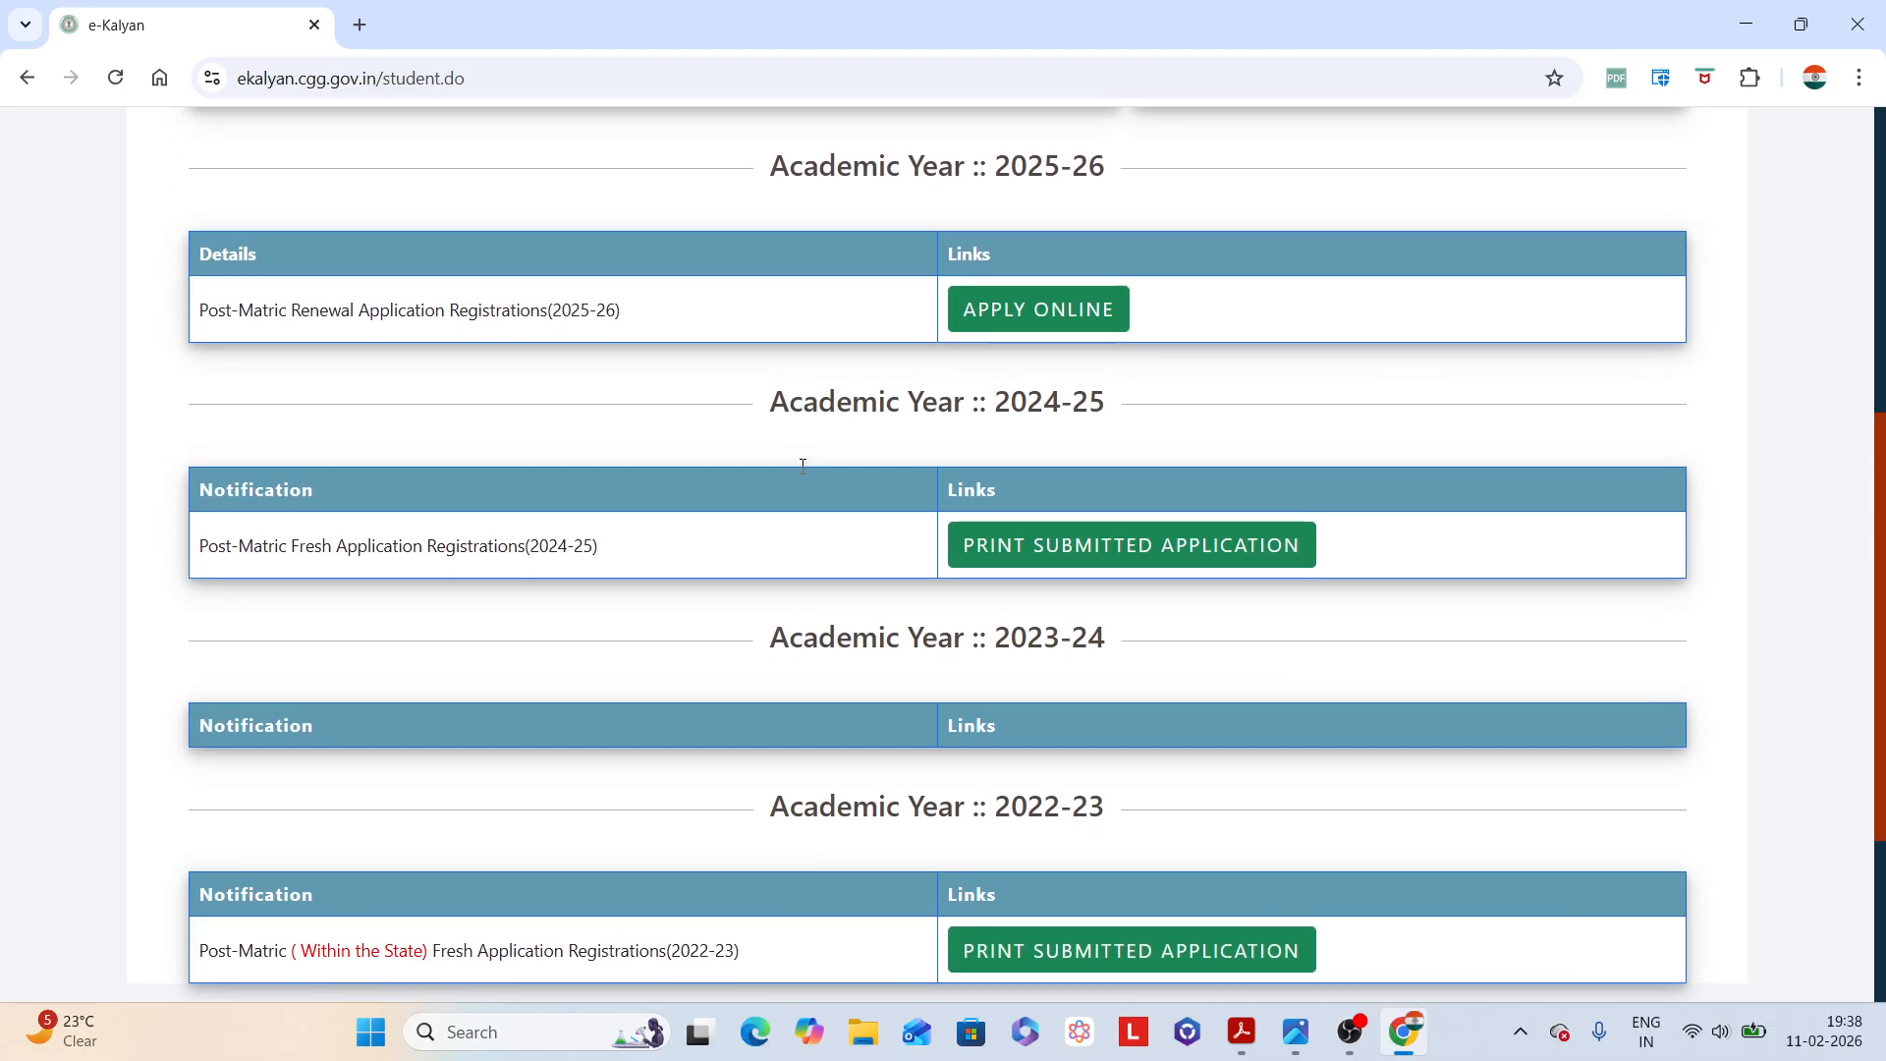
scroll(803, 465, down, 1)
scroll(803, 466, up, 2)
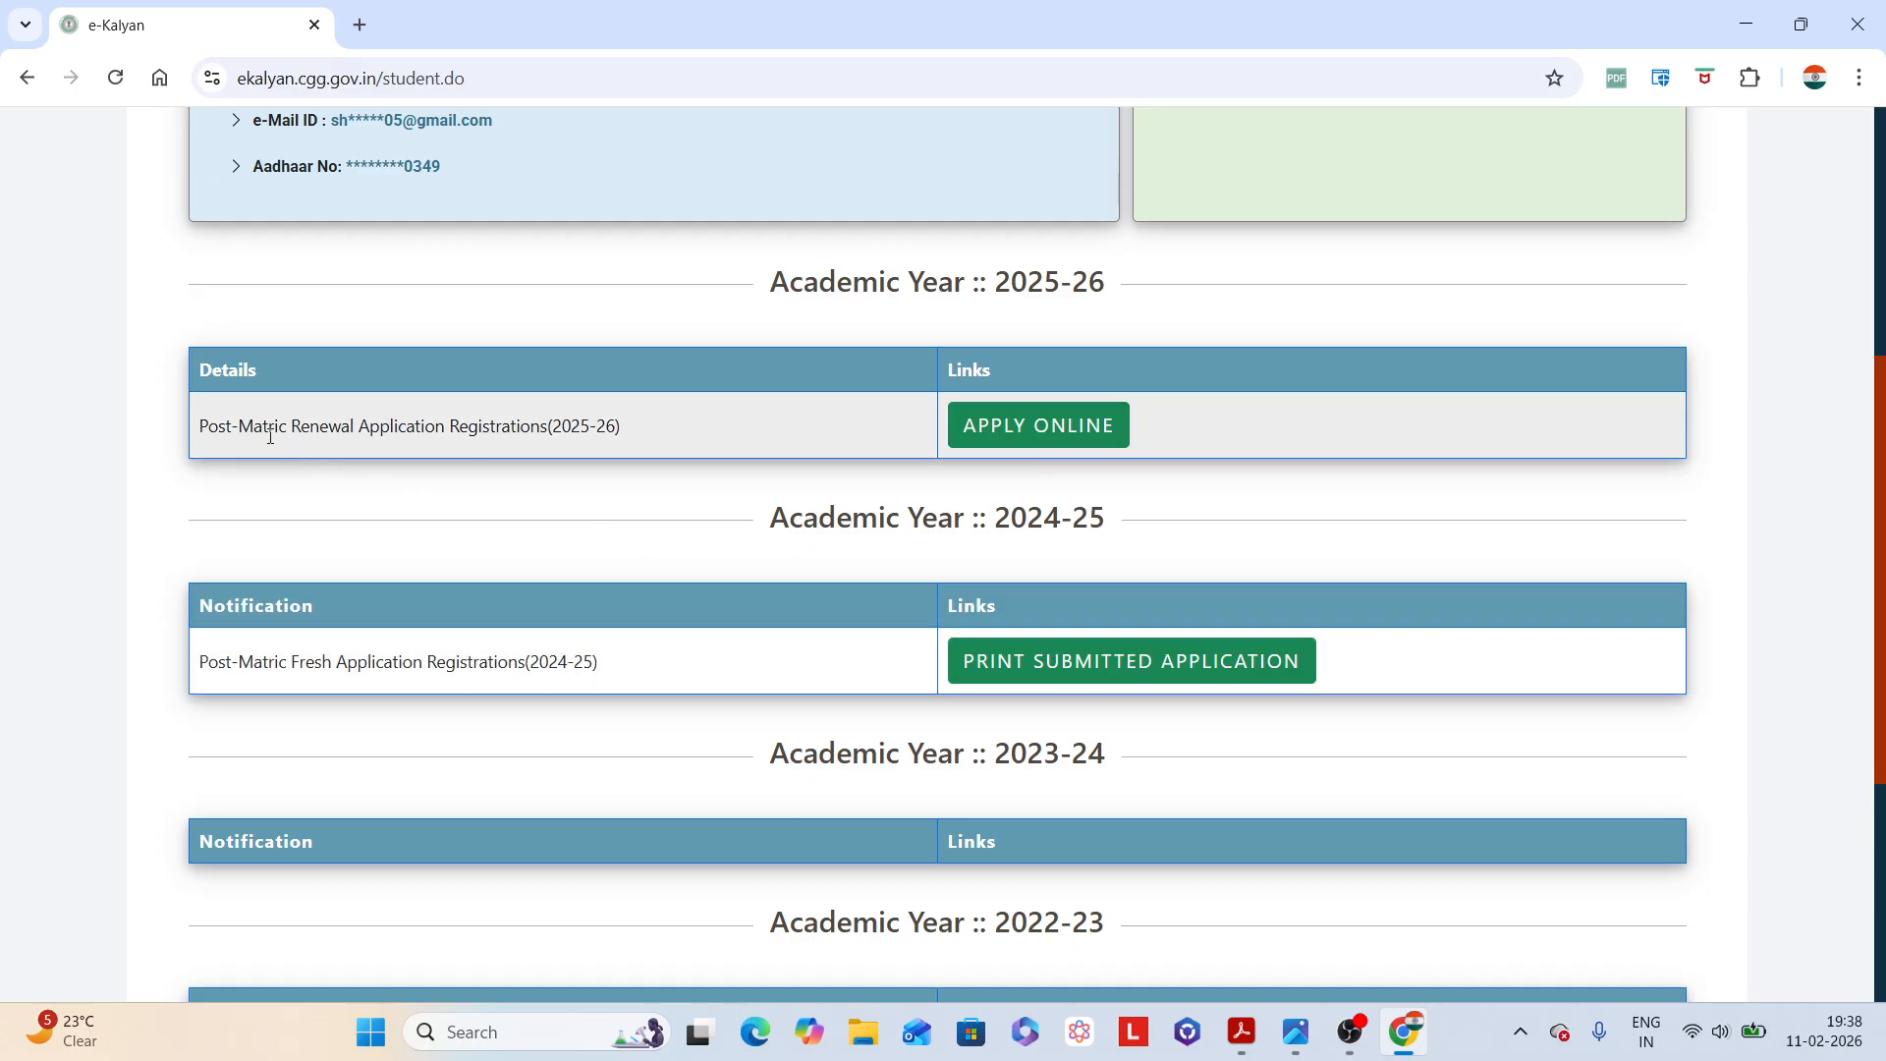
click(1022, 437)
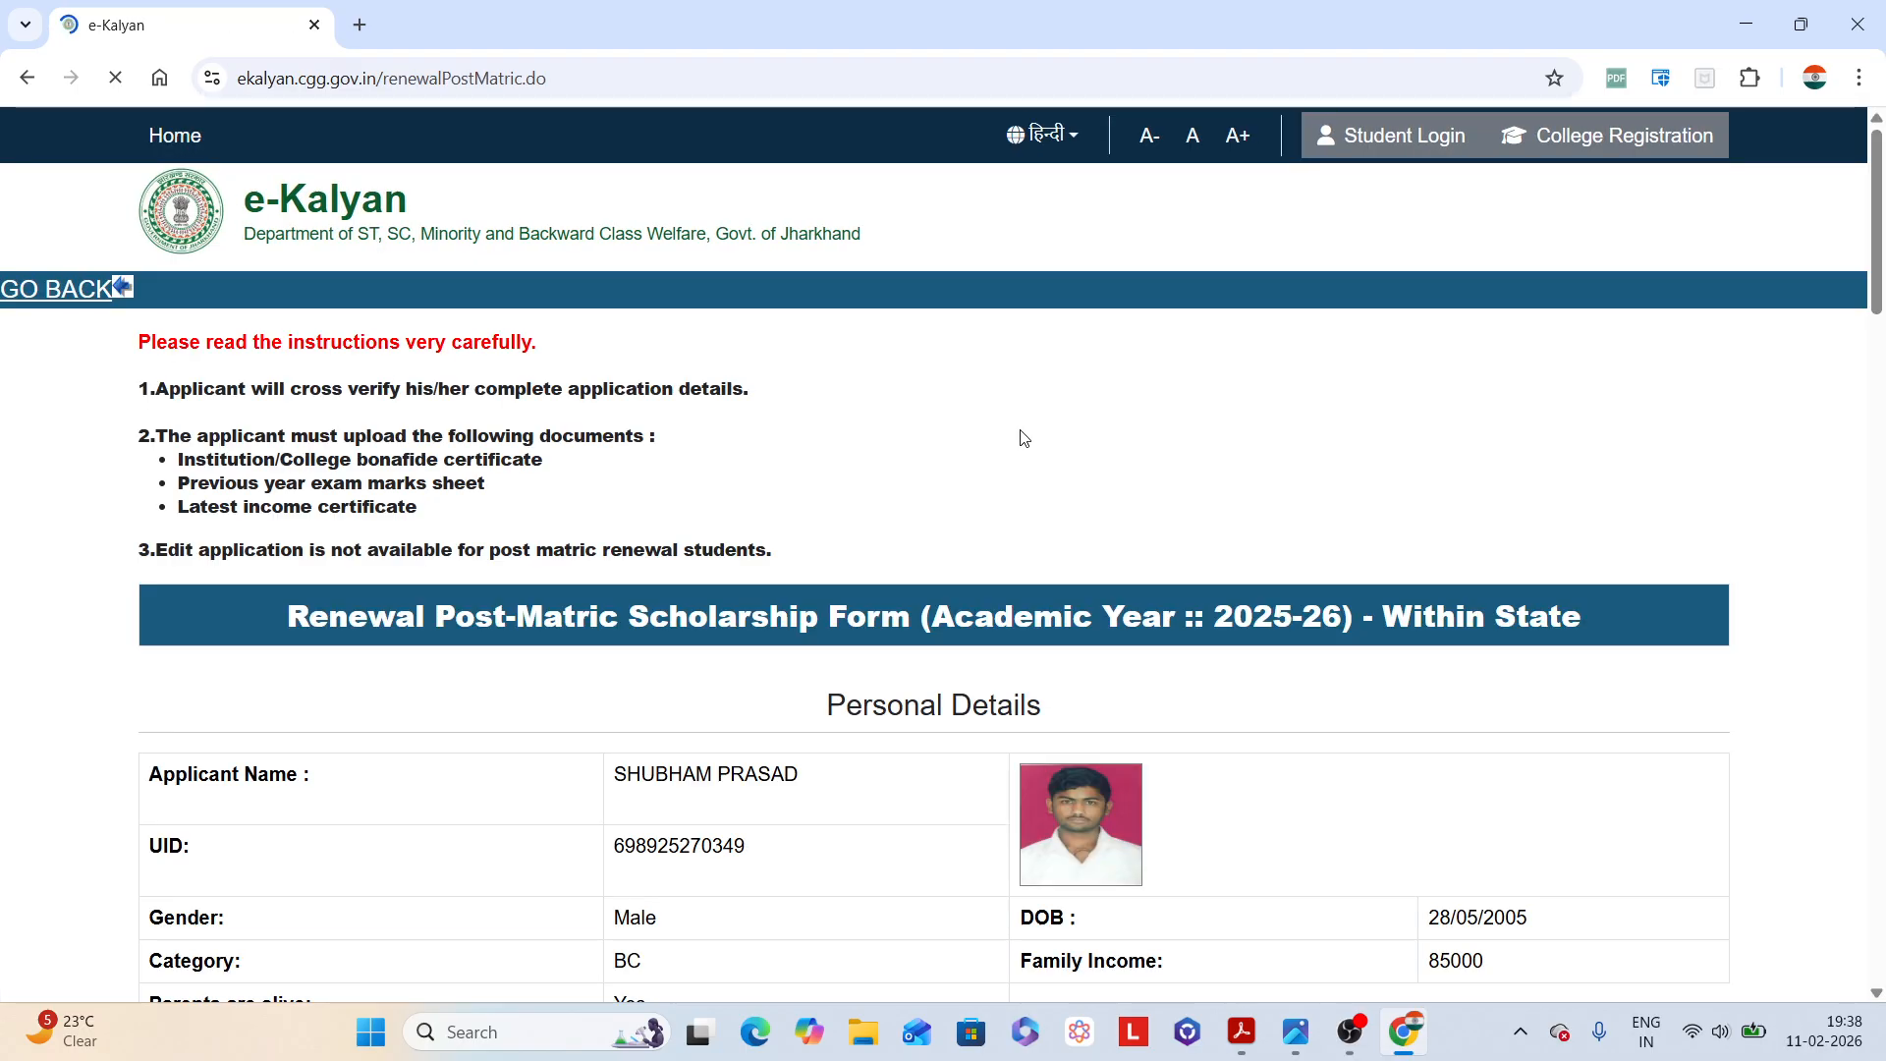
scroll(1023, 439, down, 10)
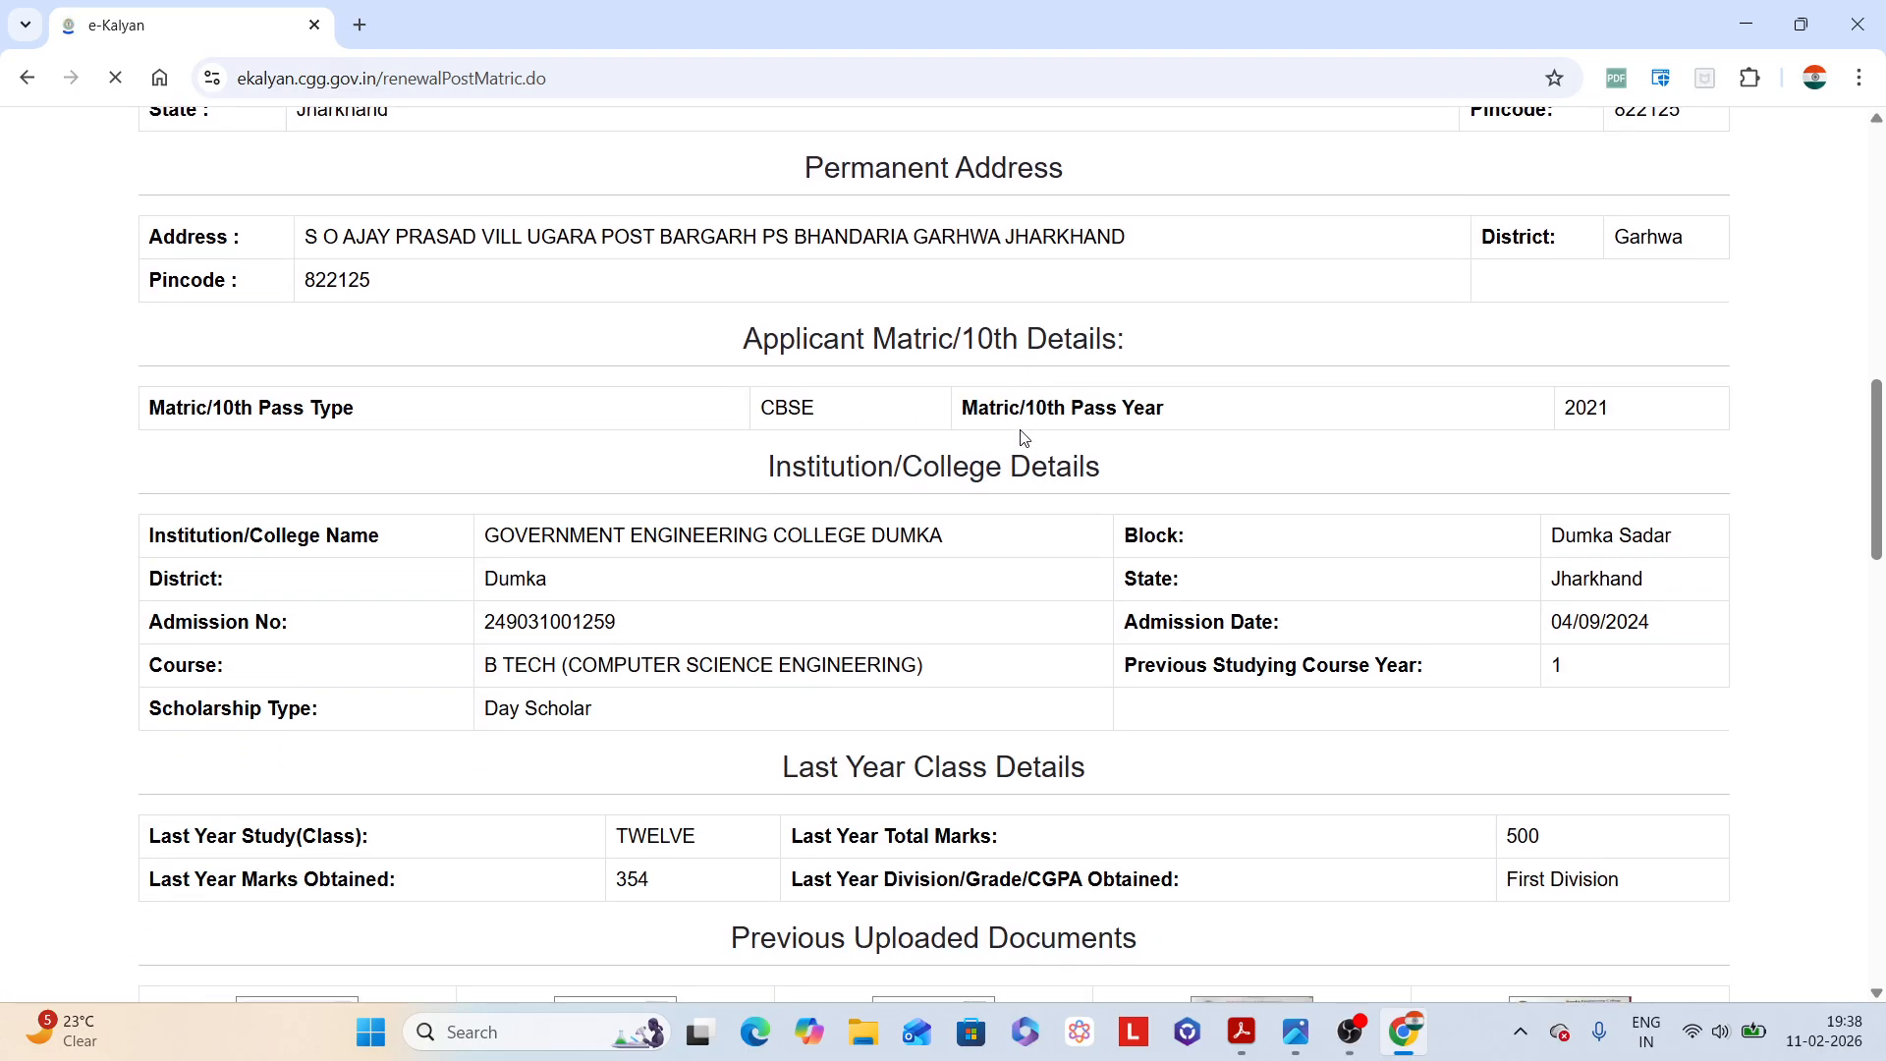
scroll(1024, 438, down, 3)
scroll(1021, 430, up, 5)
scroll(1022, 431, up, 4)
scroll(1021, 430, down, 5)
scroll(1021, 431, up, 10)
scroll(1021, 430, up, 1)
scroll(1021, 430, down, 5)
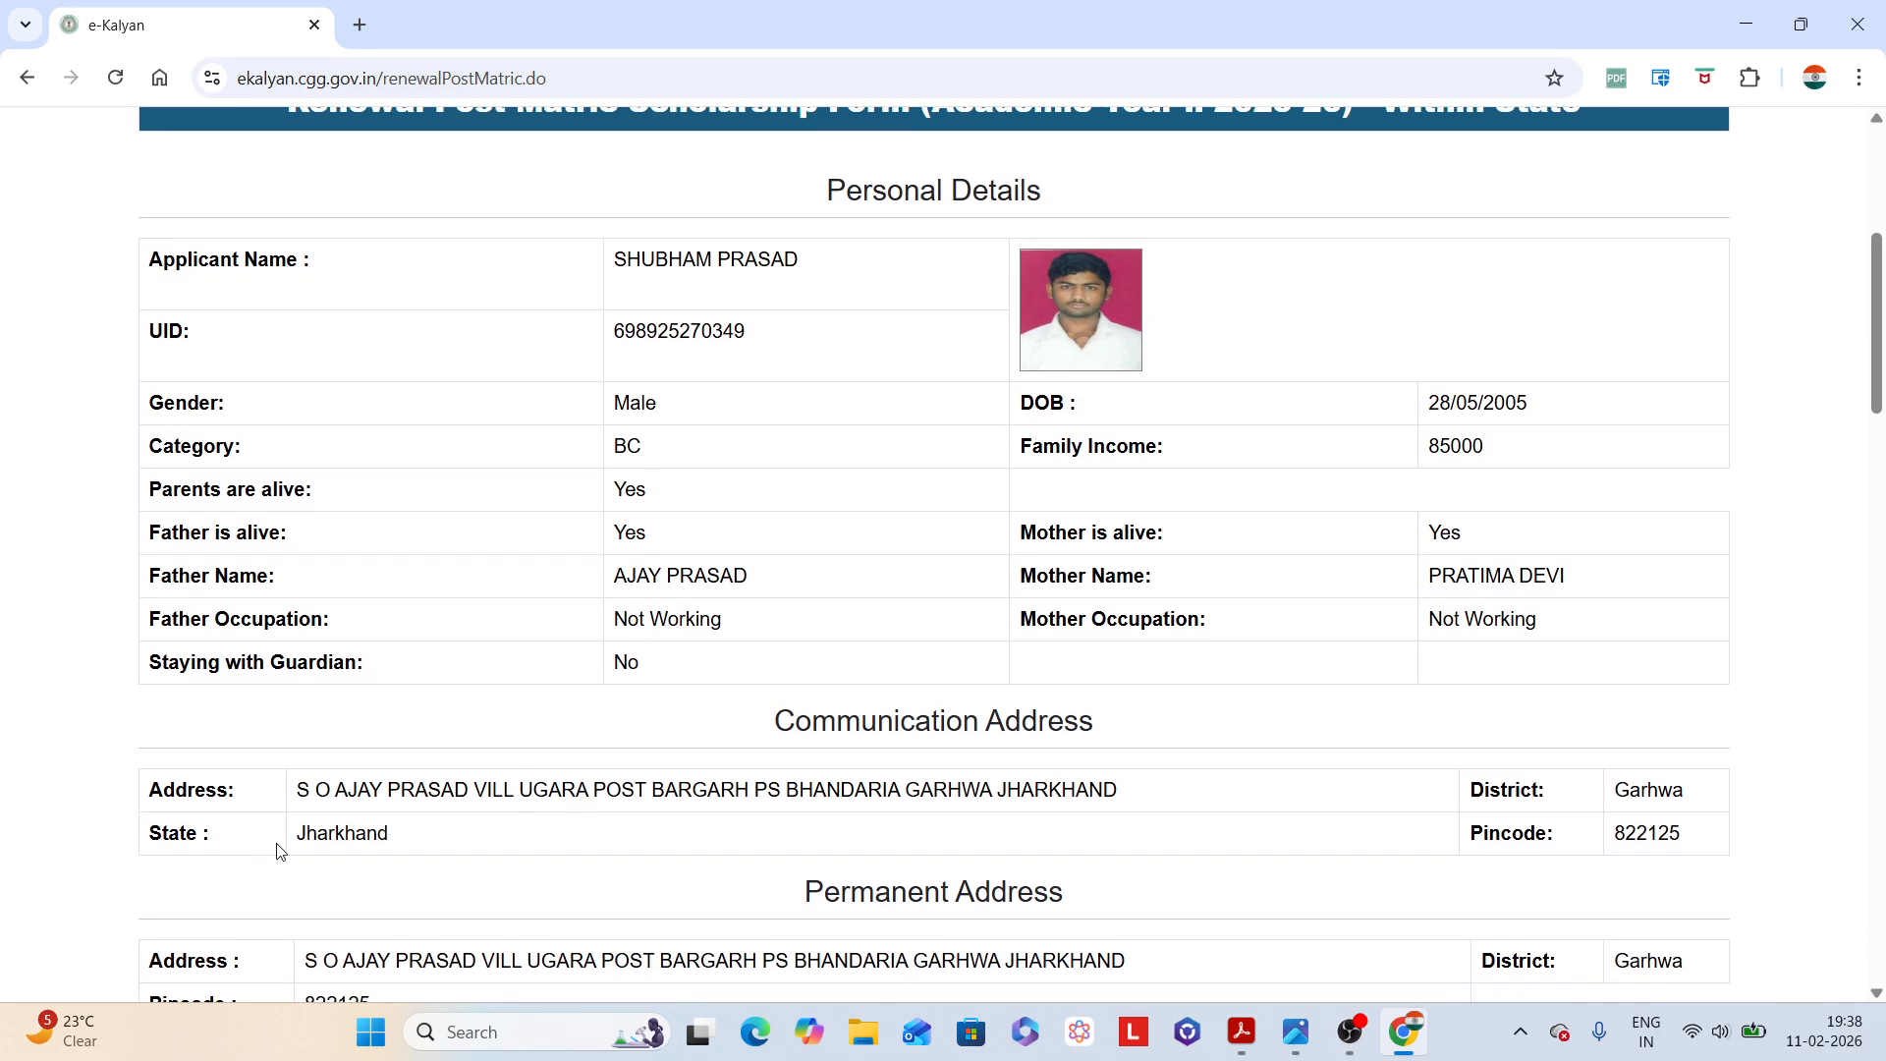
scroll(475, 930, down, 7)
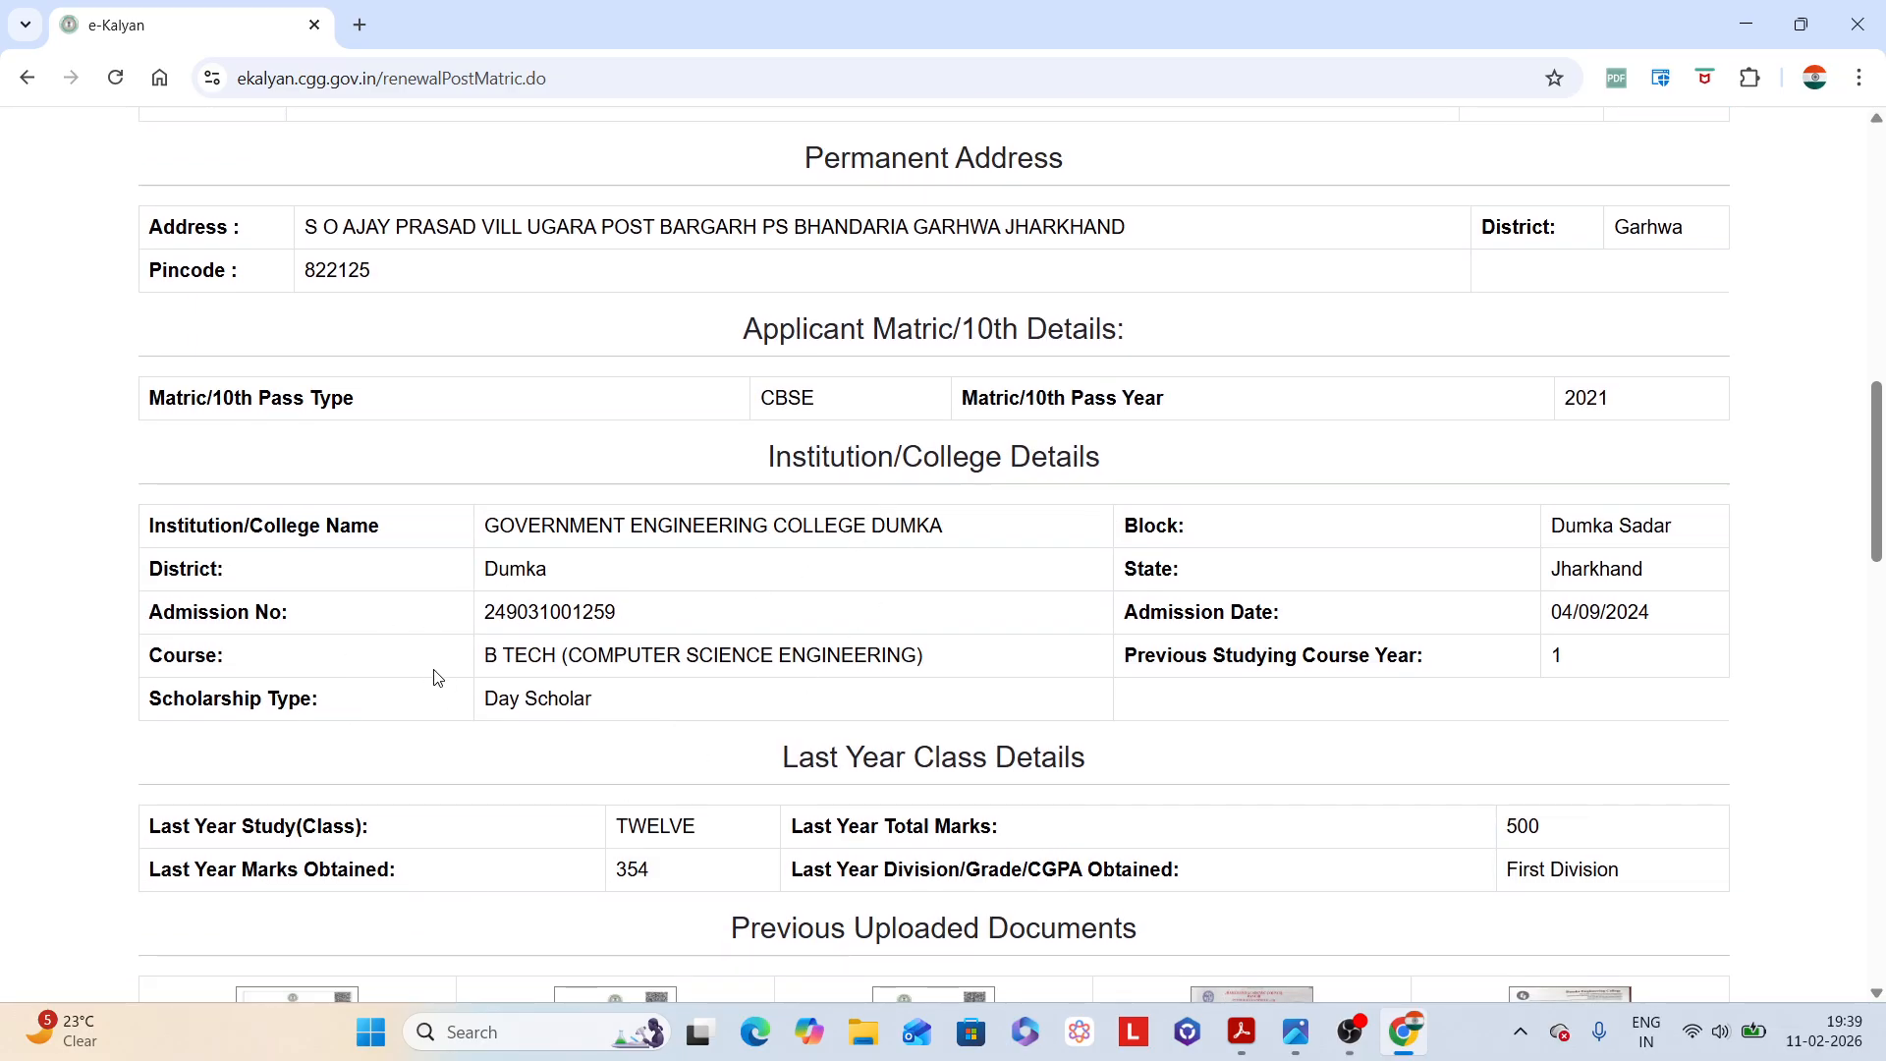
scroll(929, 497, down, 2)
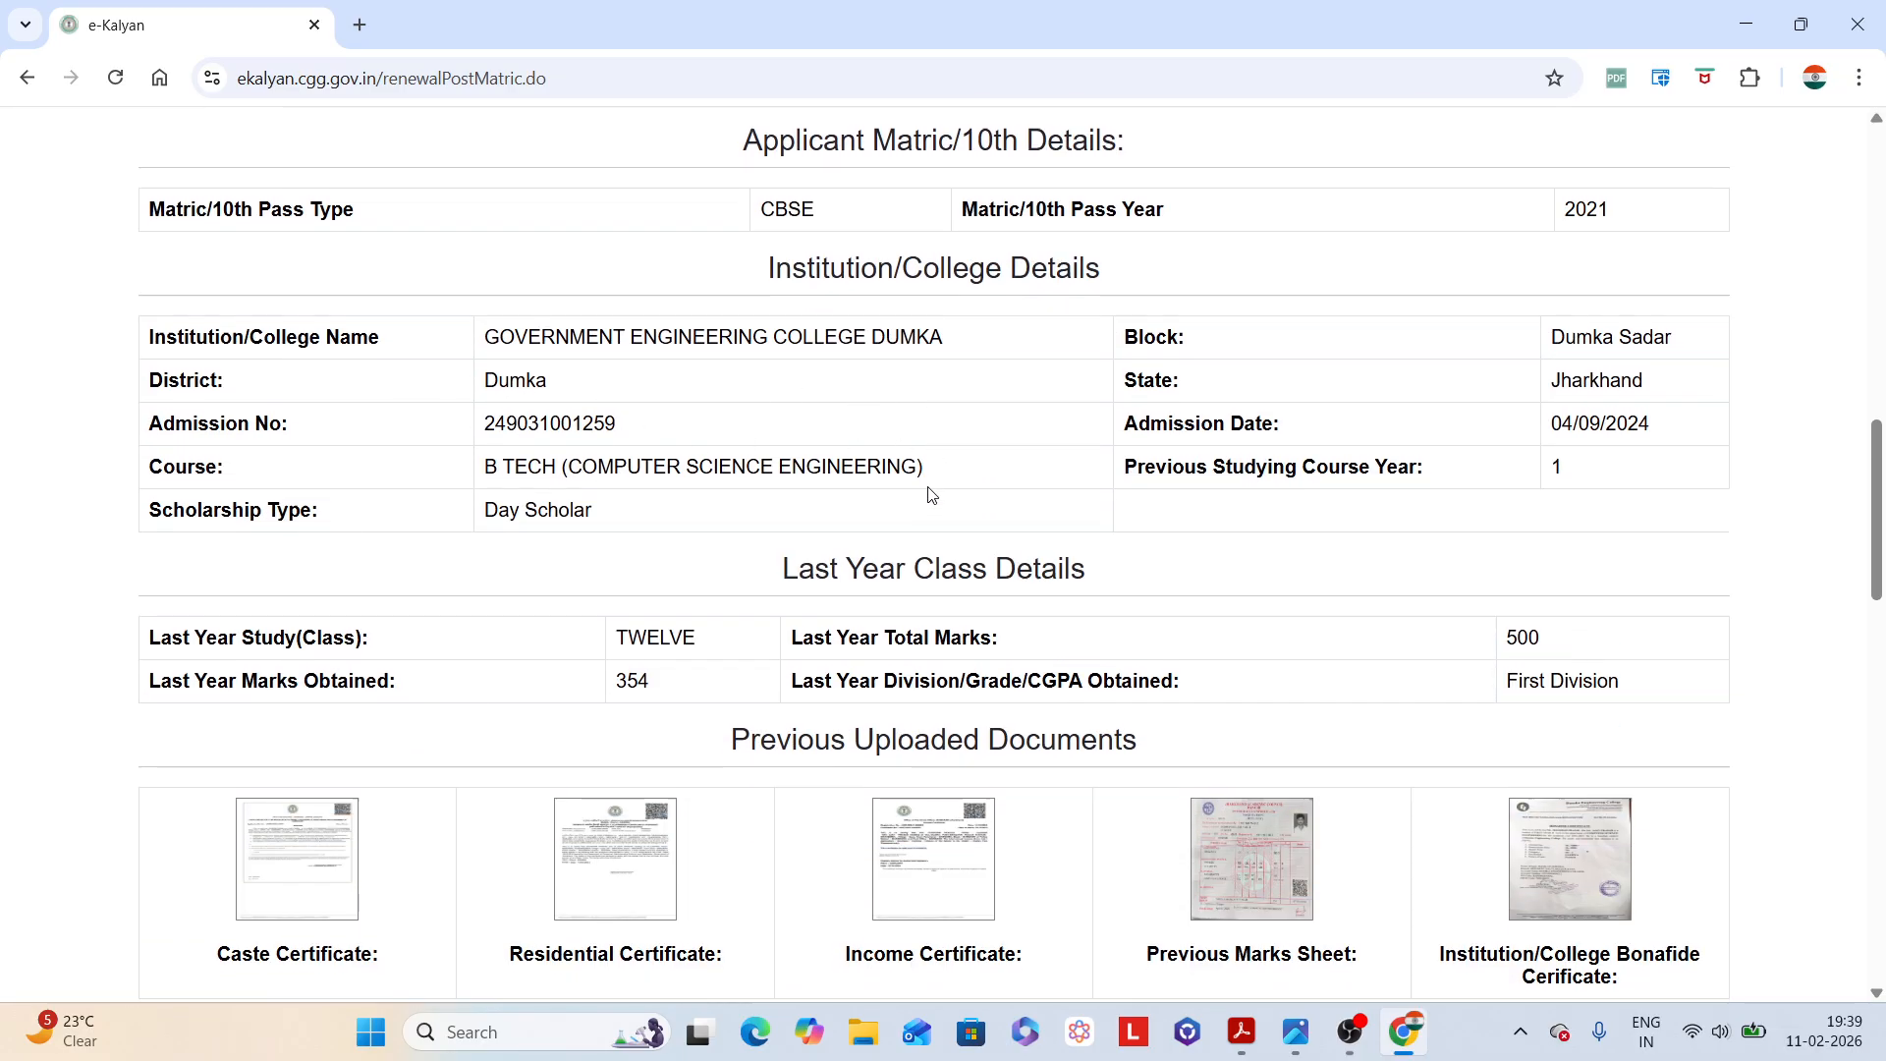
scroll(932, 494, down, 10)
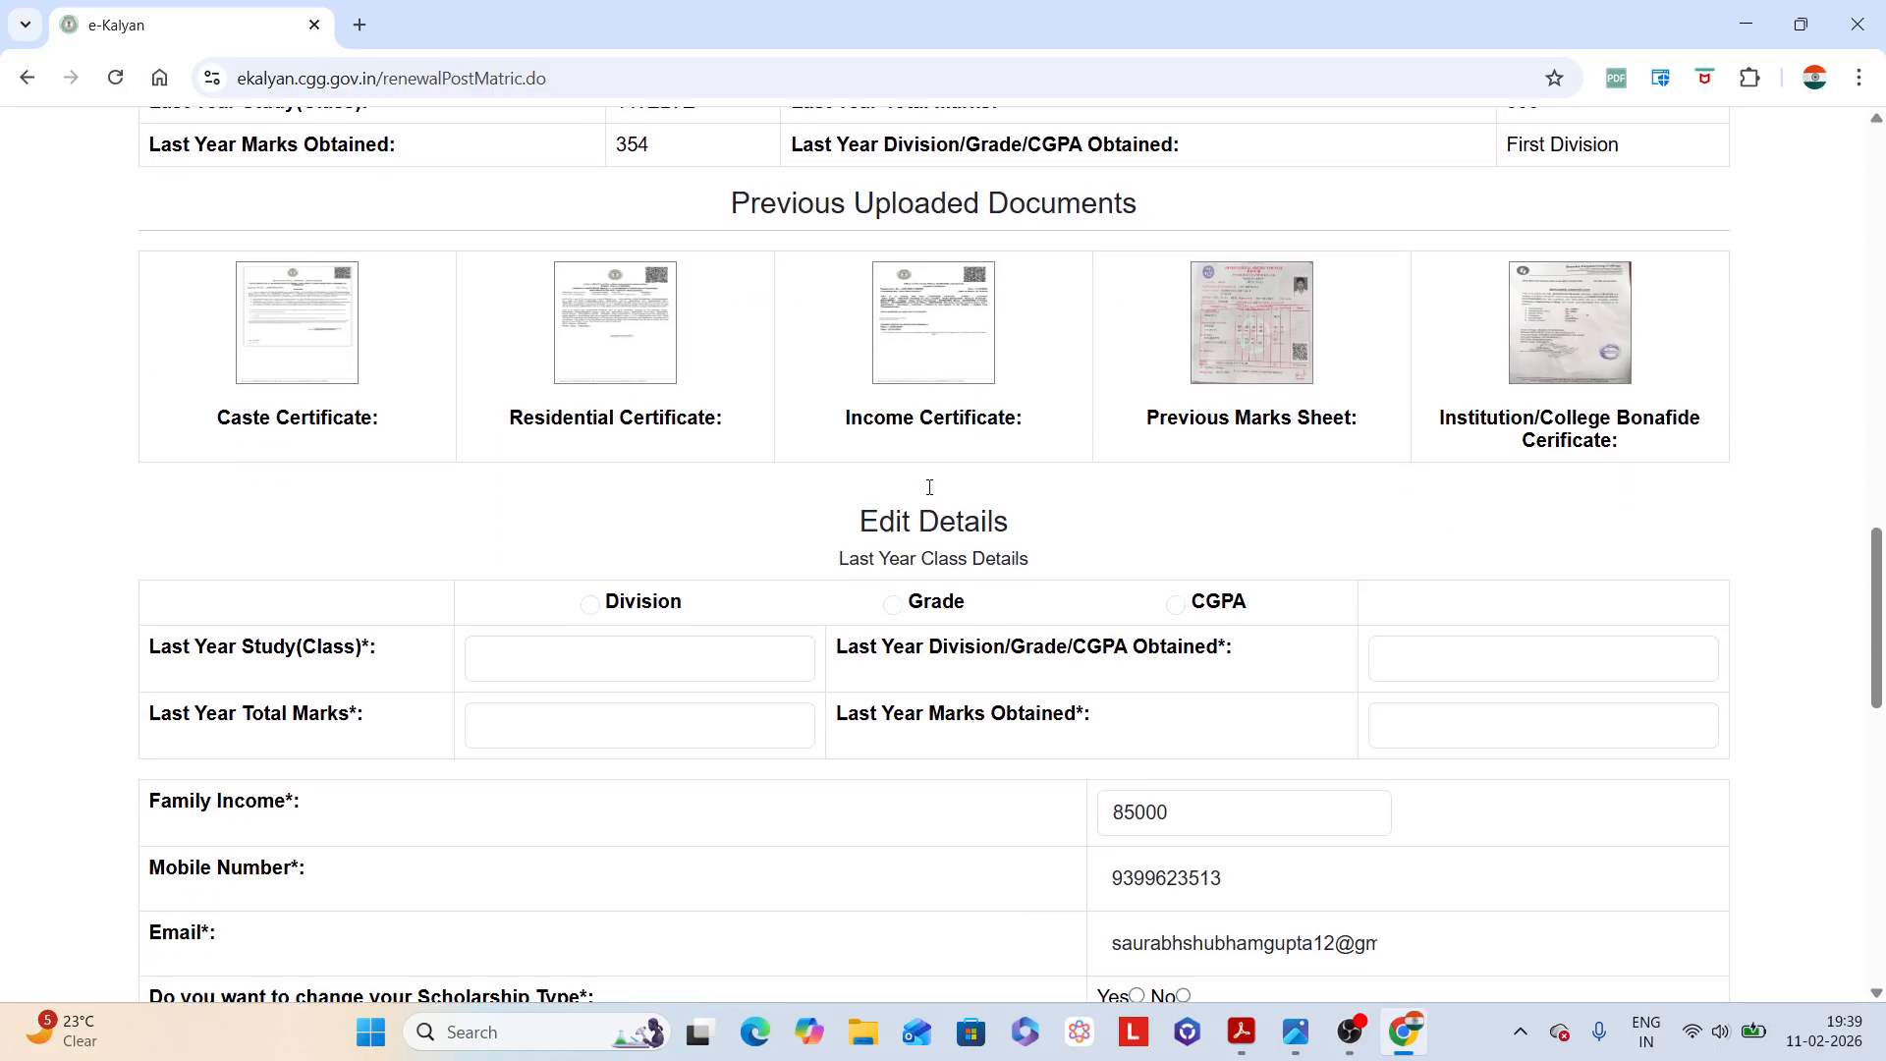
scroll(931, 495, up, 3)
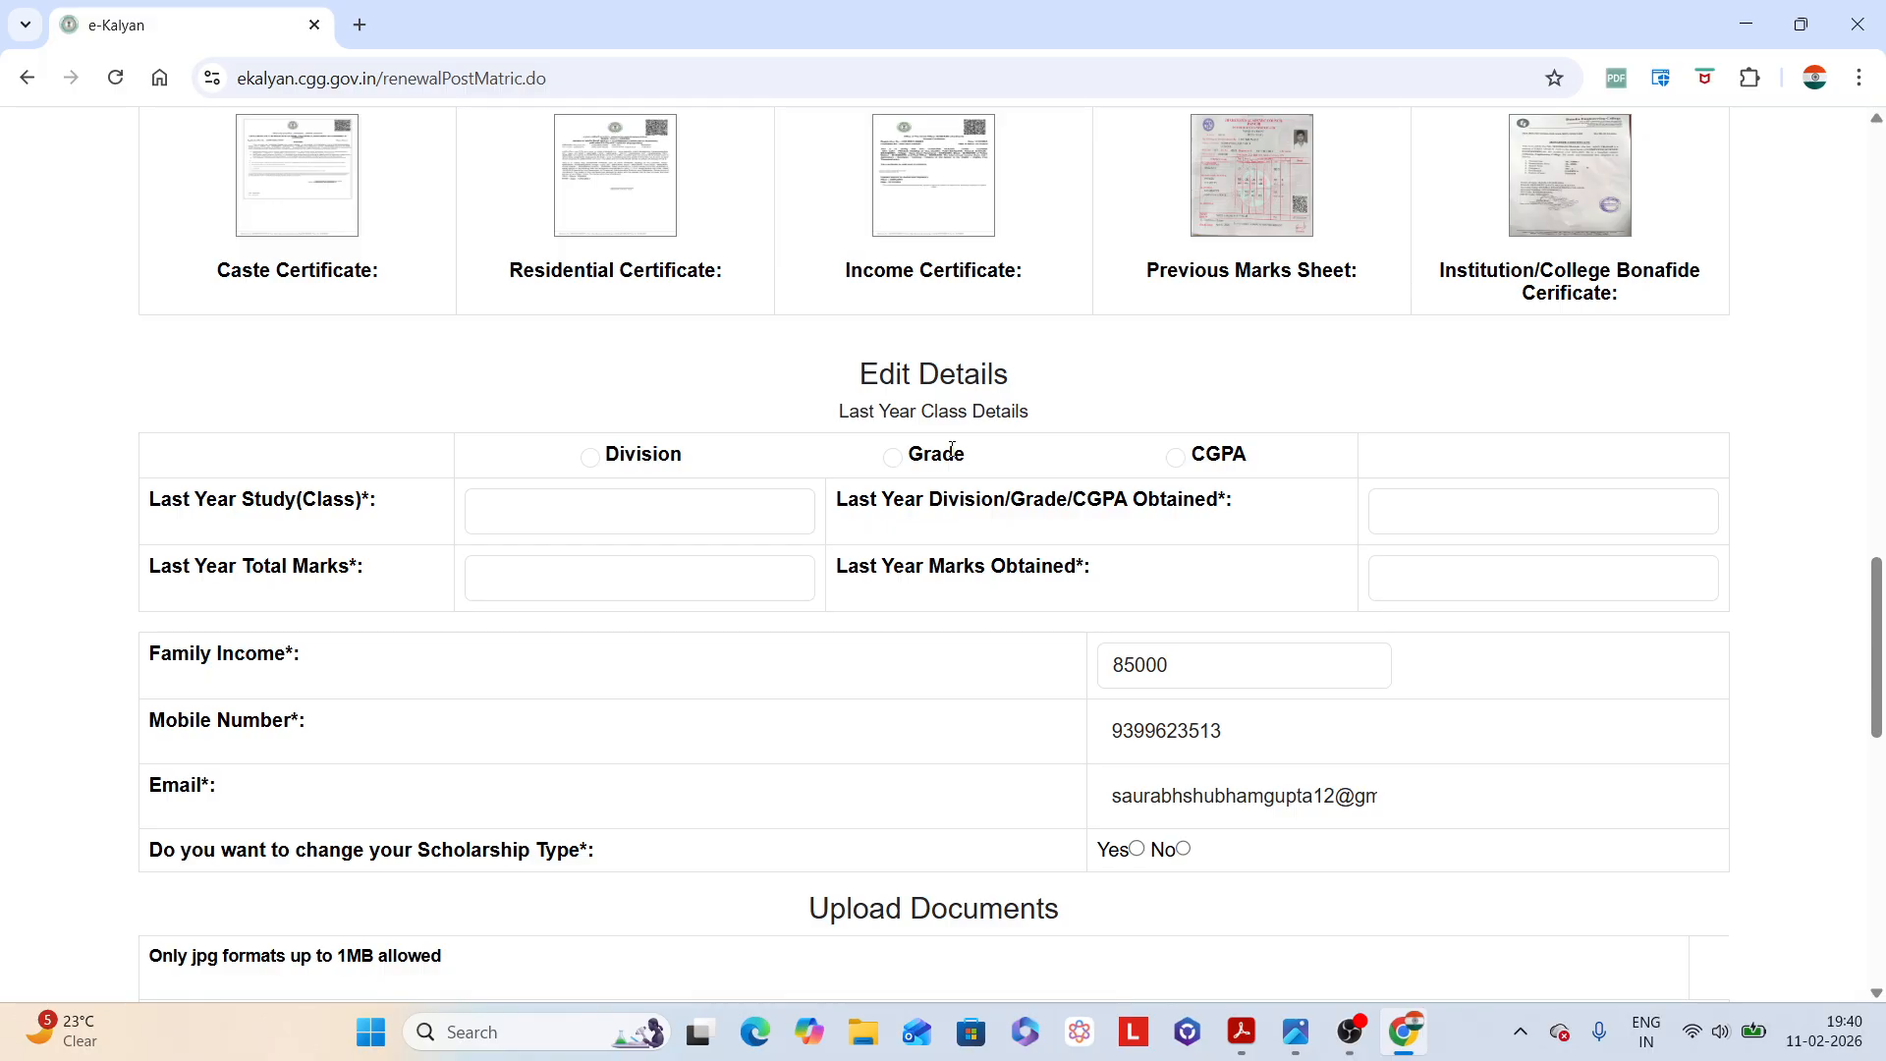
Choose CGPA as the result type, set class to BTECH CSE FIRST YEAR, and enter 8.5.
click(893, 459)
click(1175, 458)
click(702, 510)
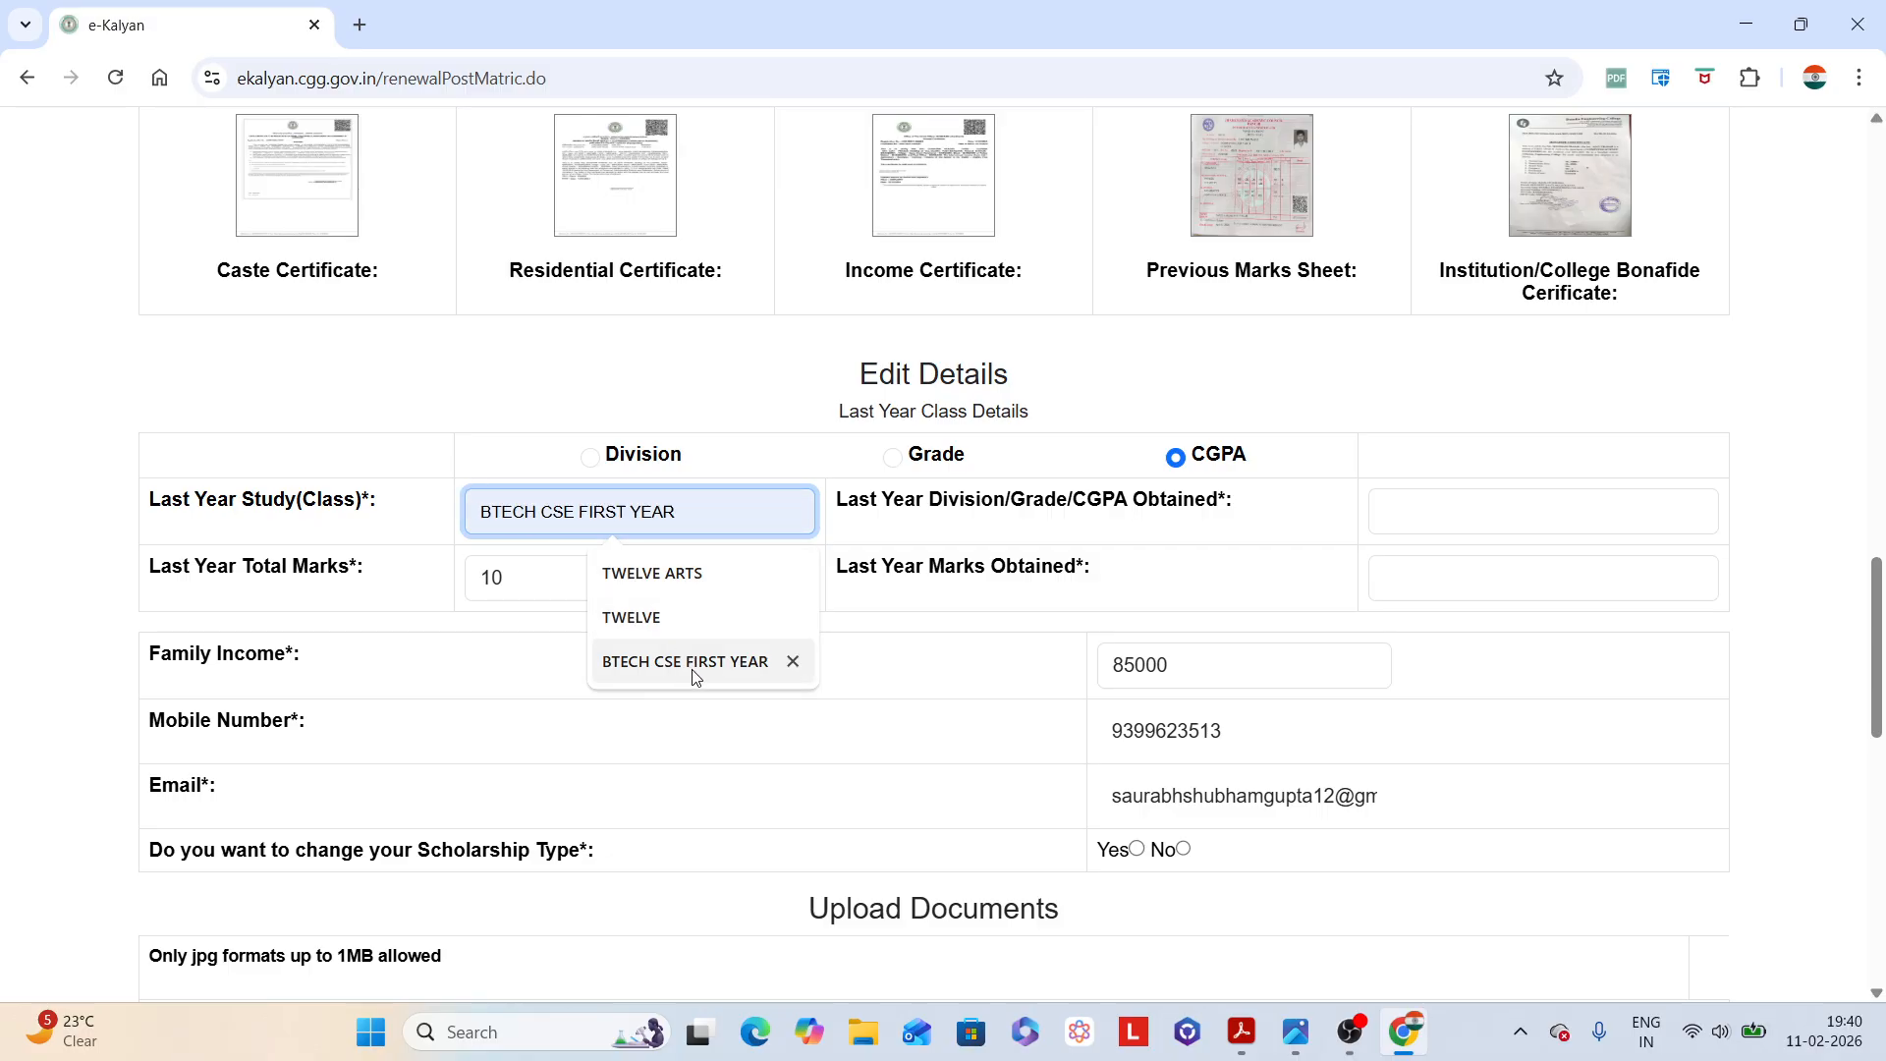
click(693, 661)
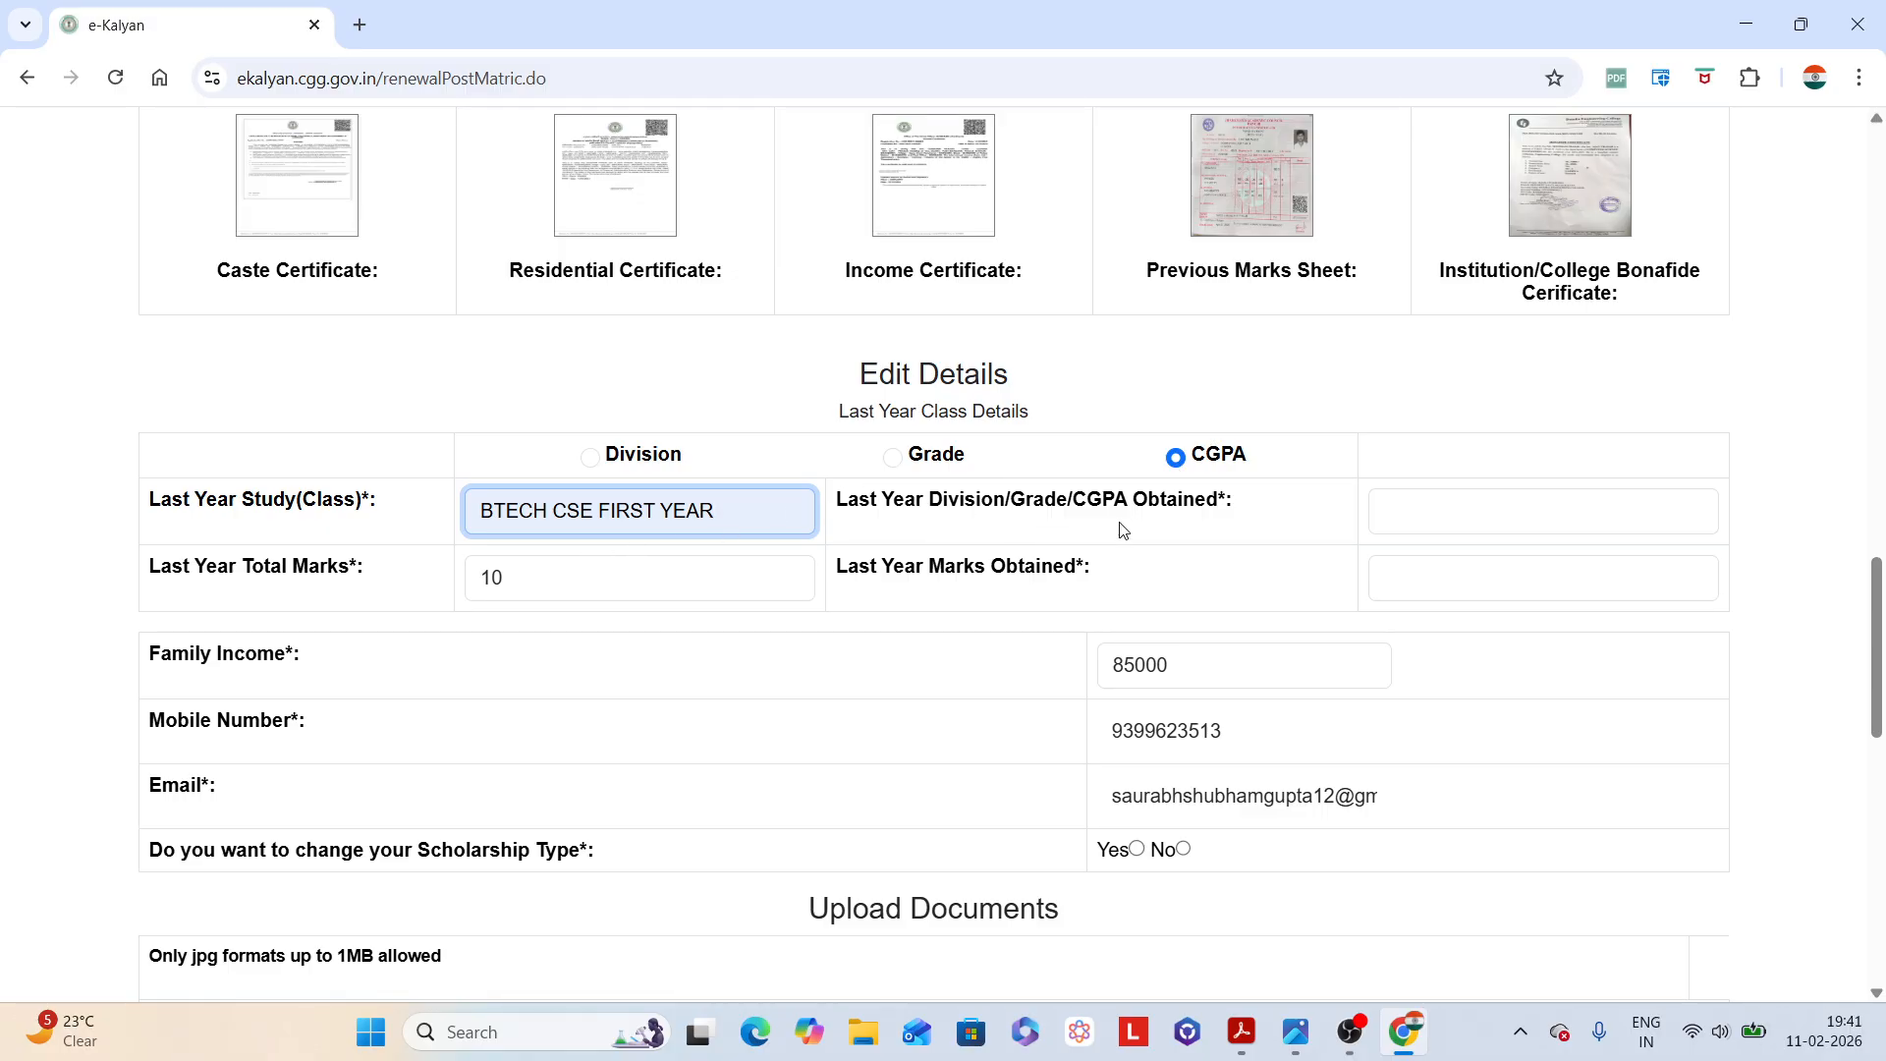
click(1468, 520)
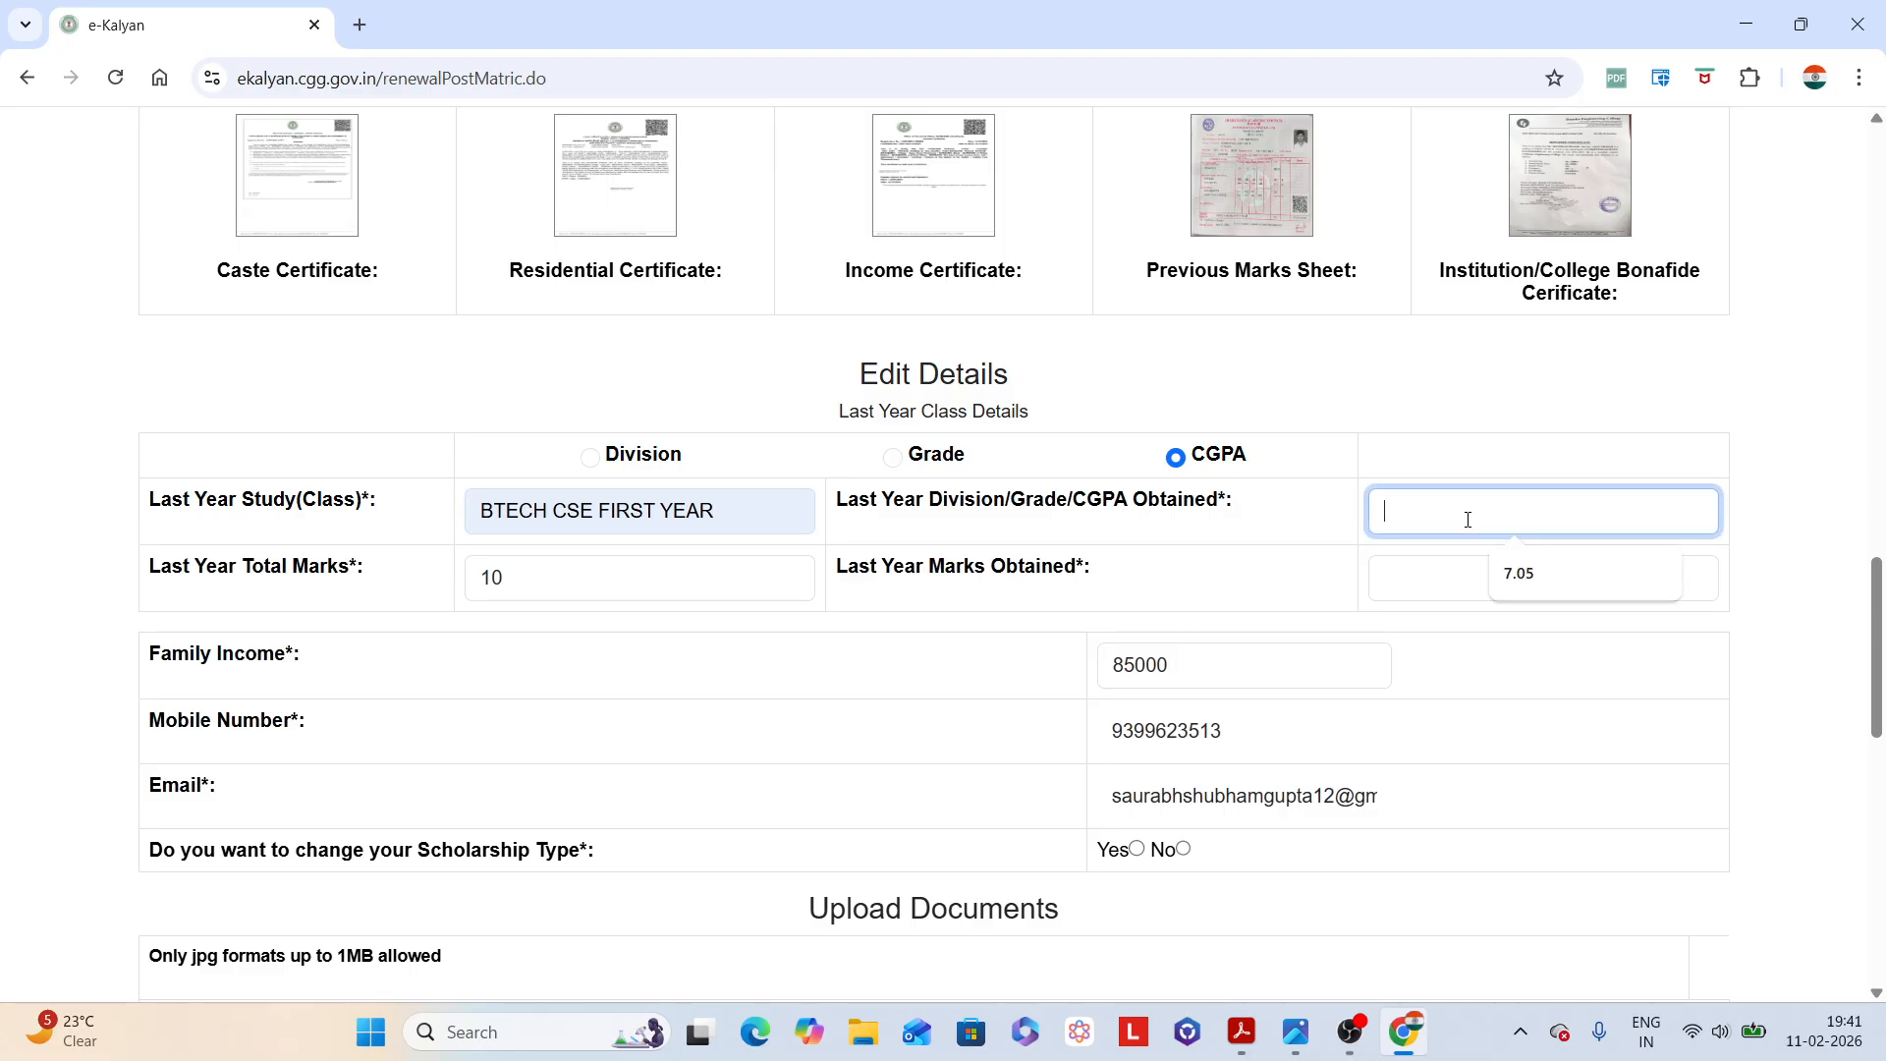
text(8.5)
click(1817, 603)
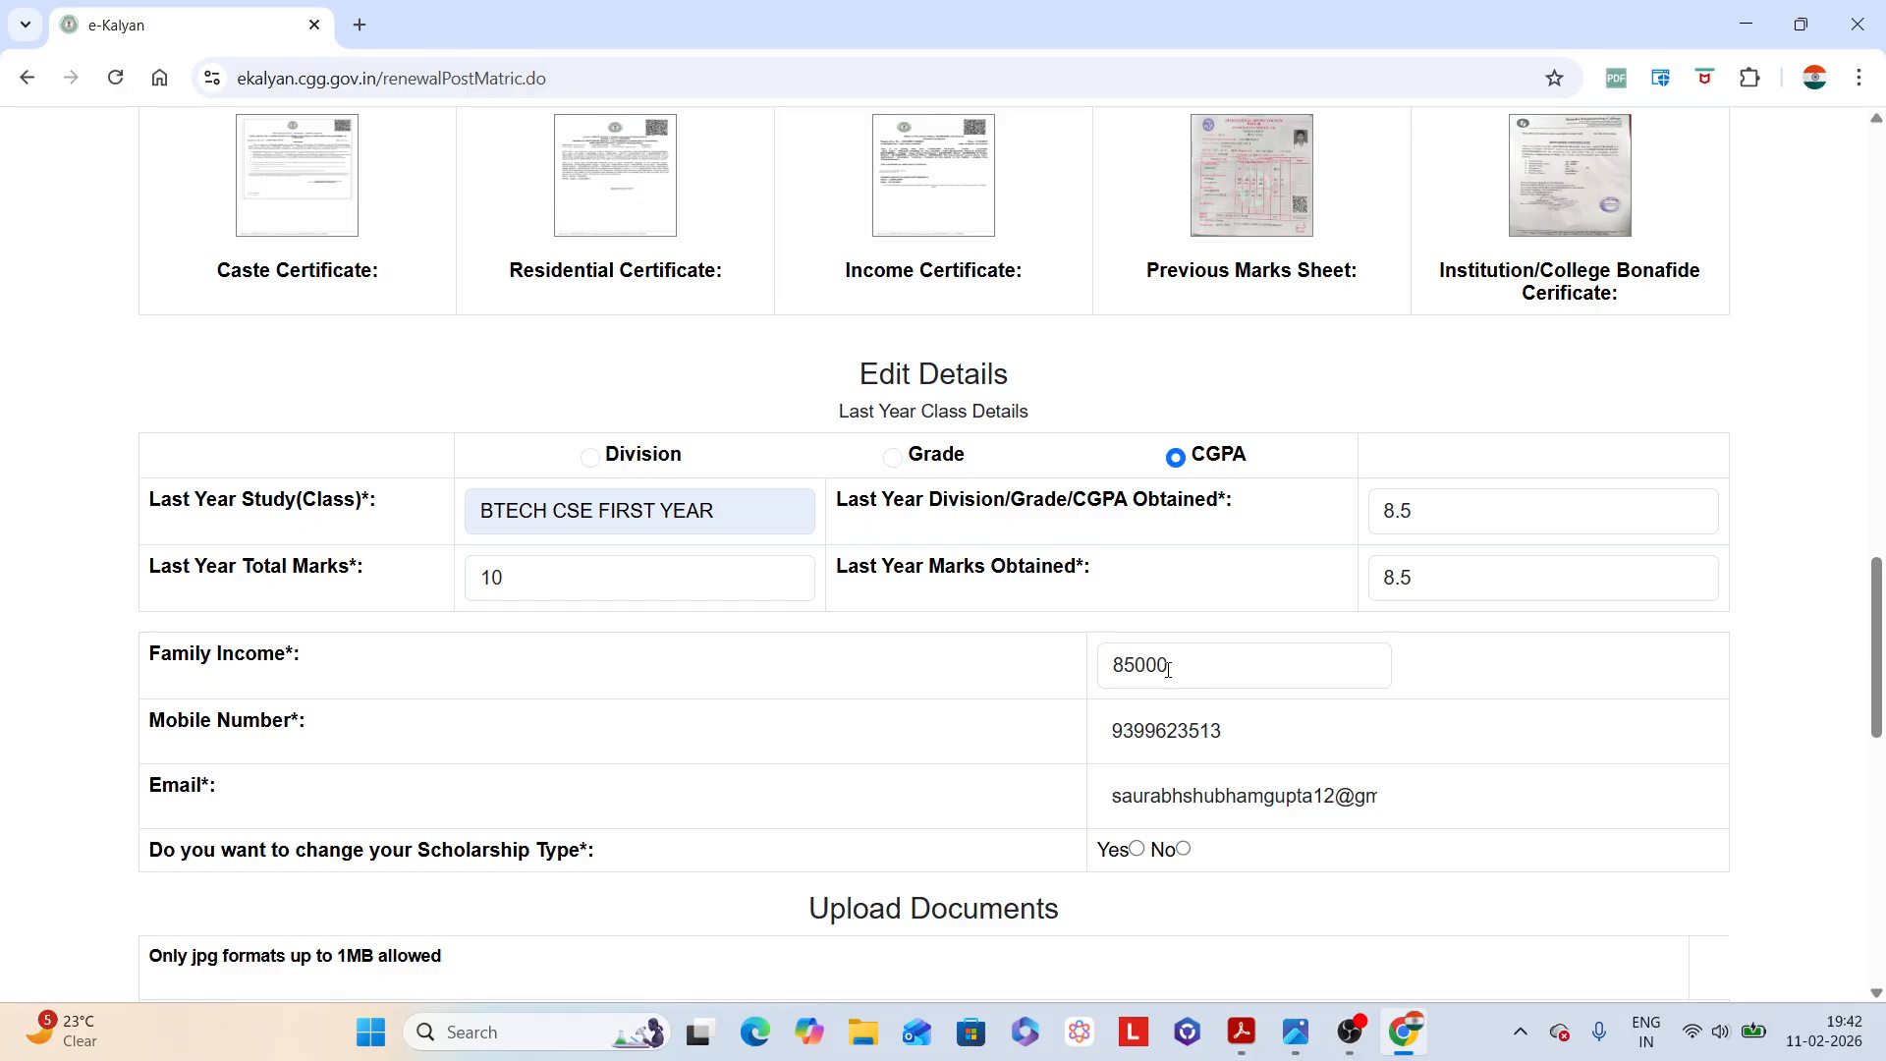
Review the Family Income and Mobile Number fields and answer the scholarship-type change question.
scroll(1168, 670, down, 3)
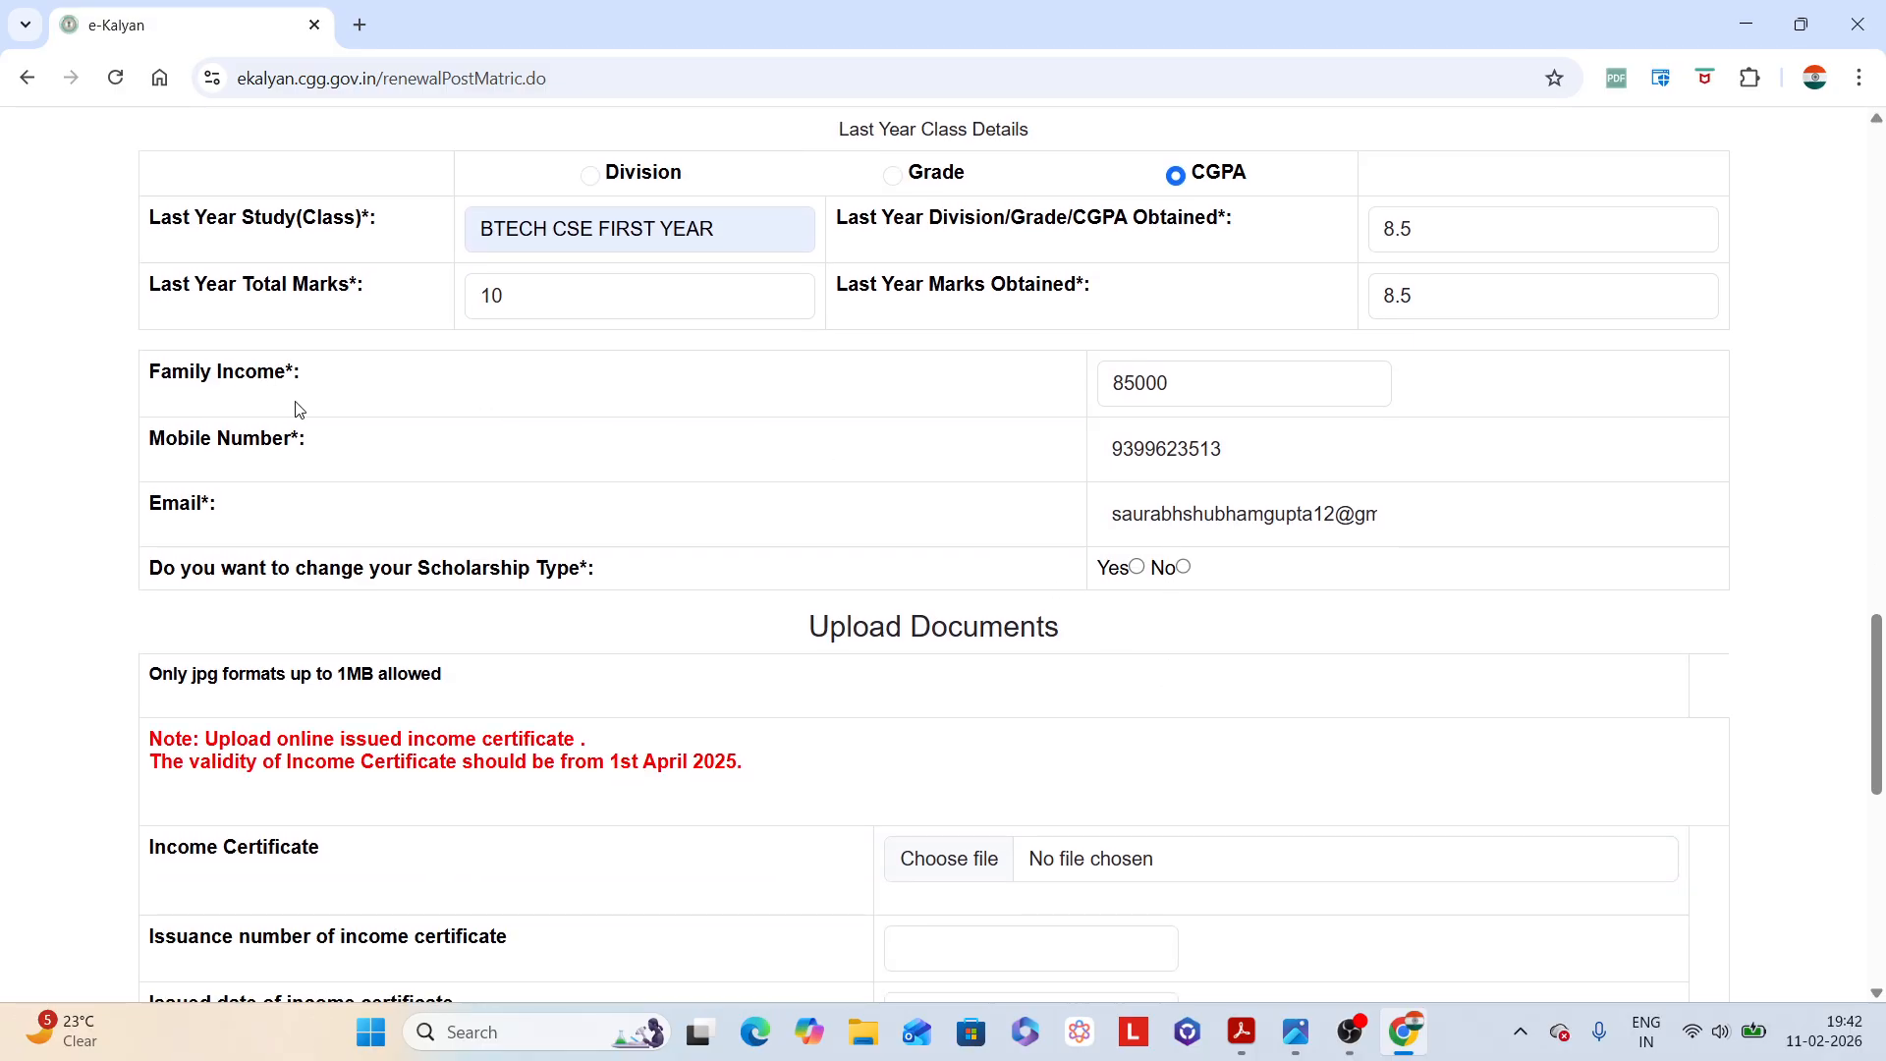
click(1185, 387)
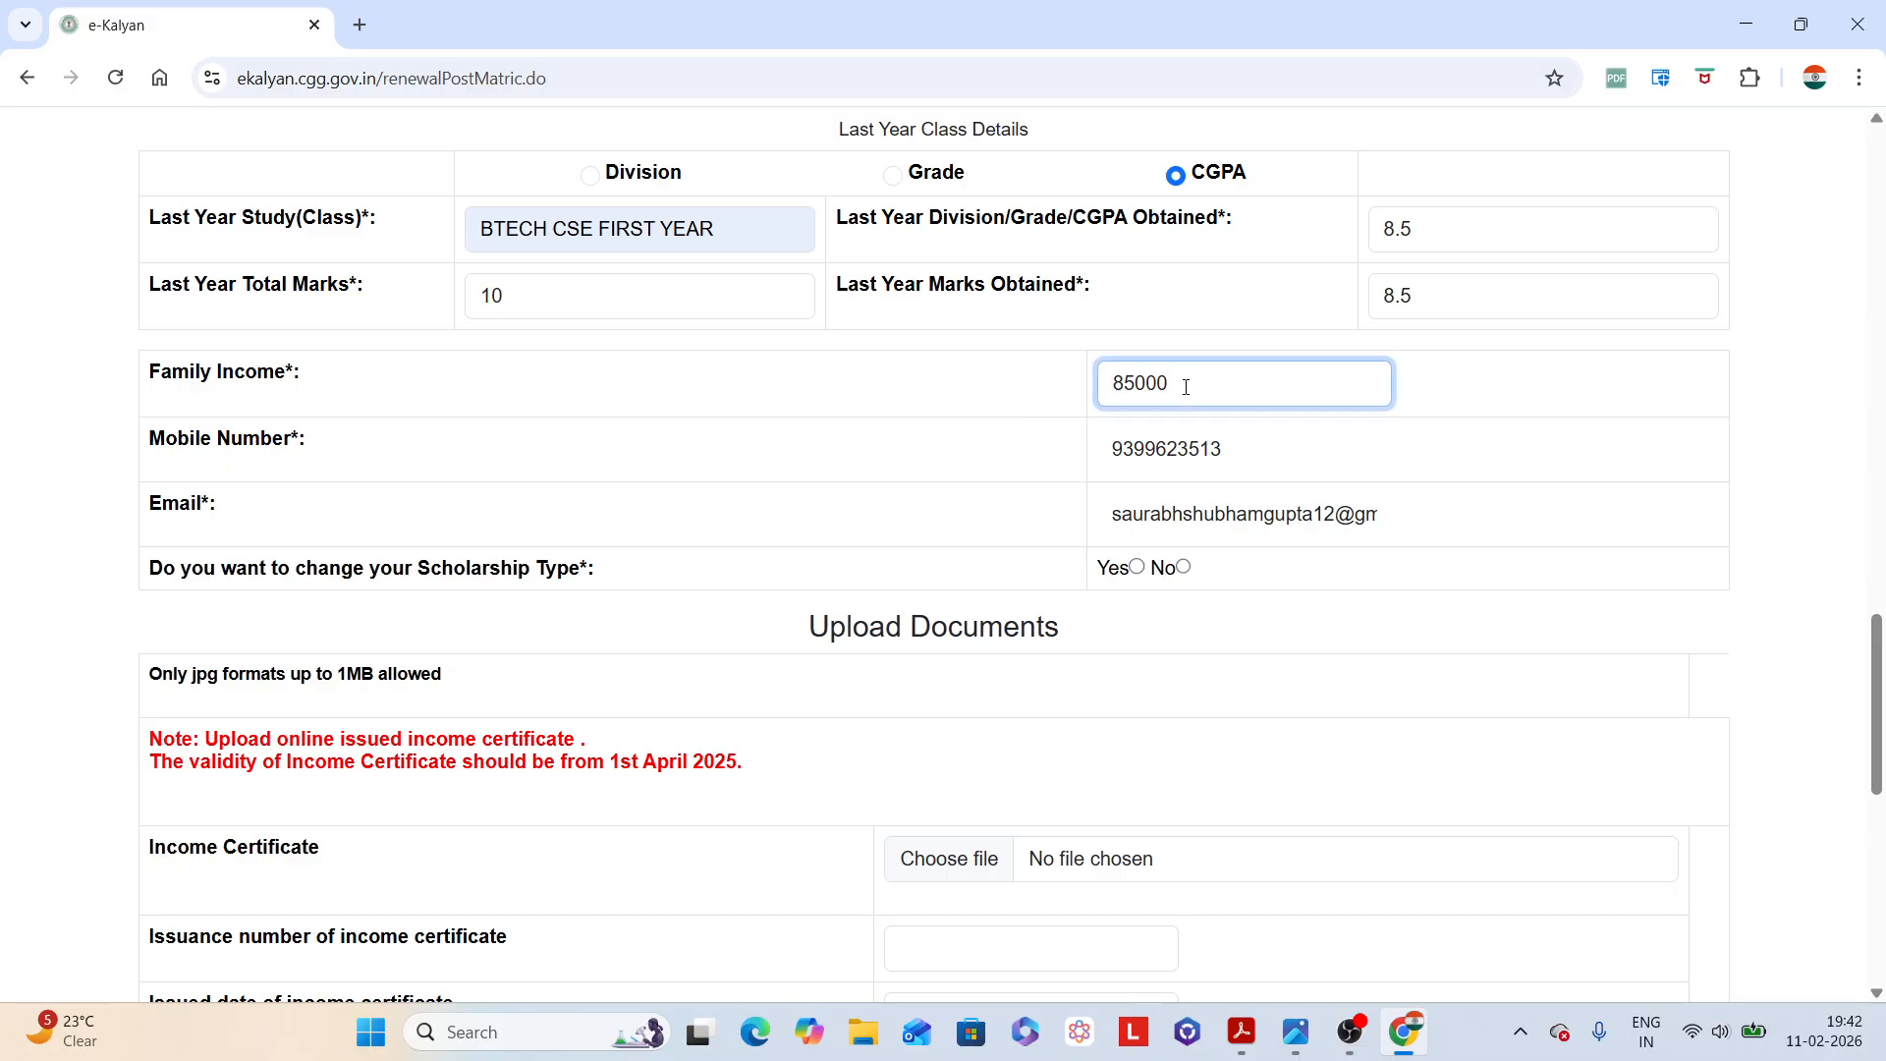
click(1225, 456)
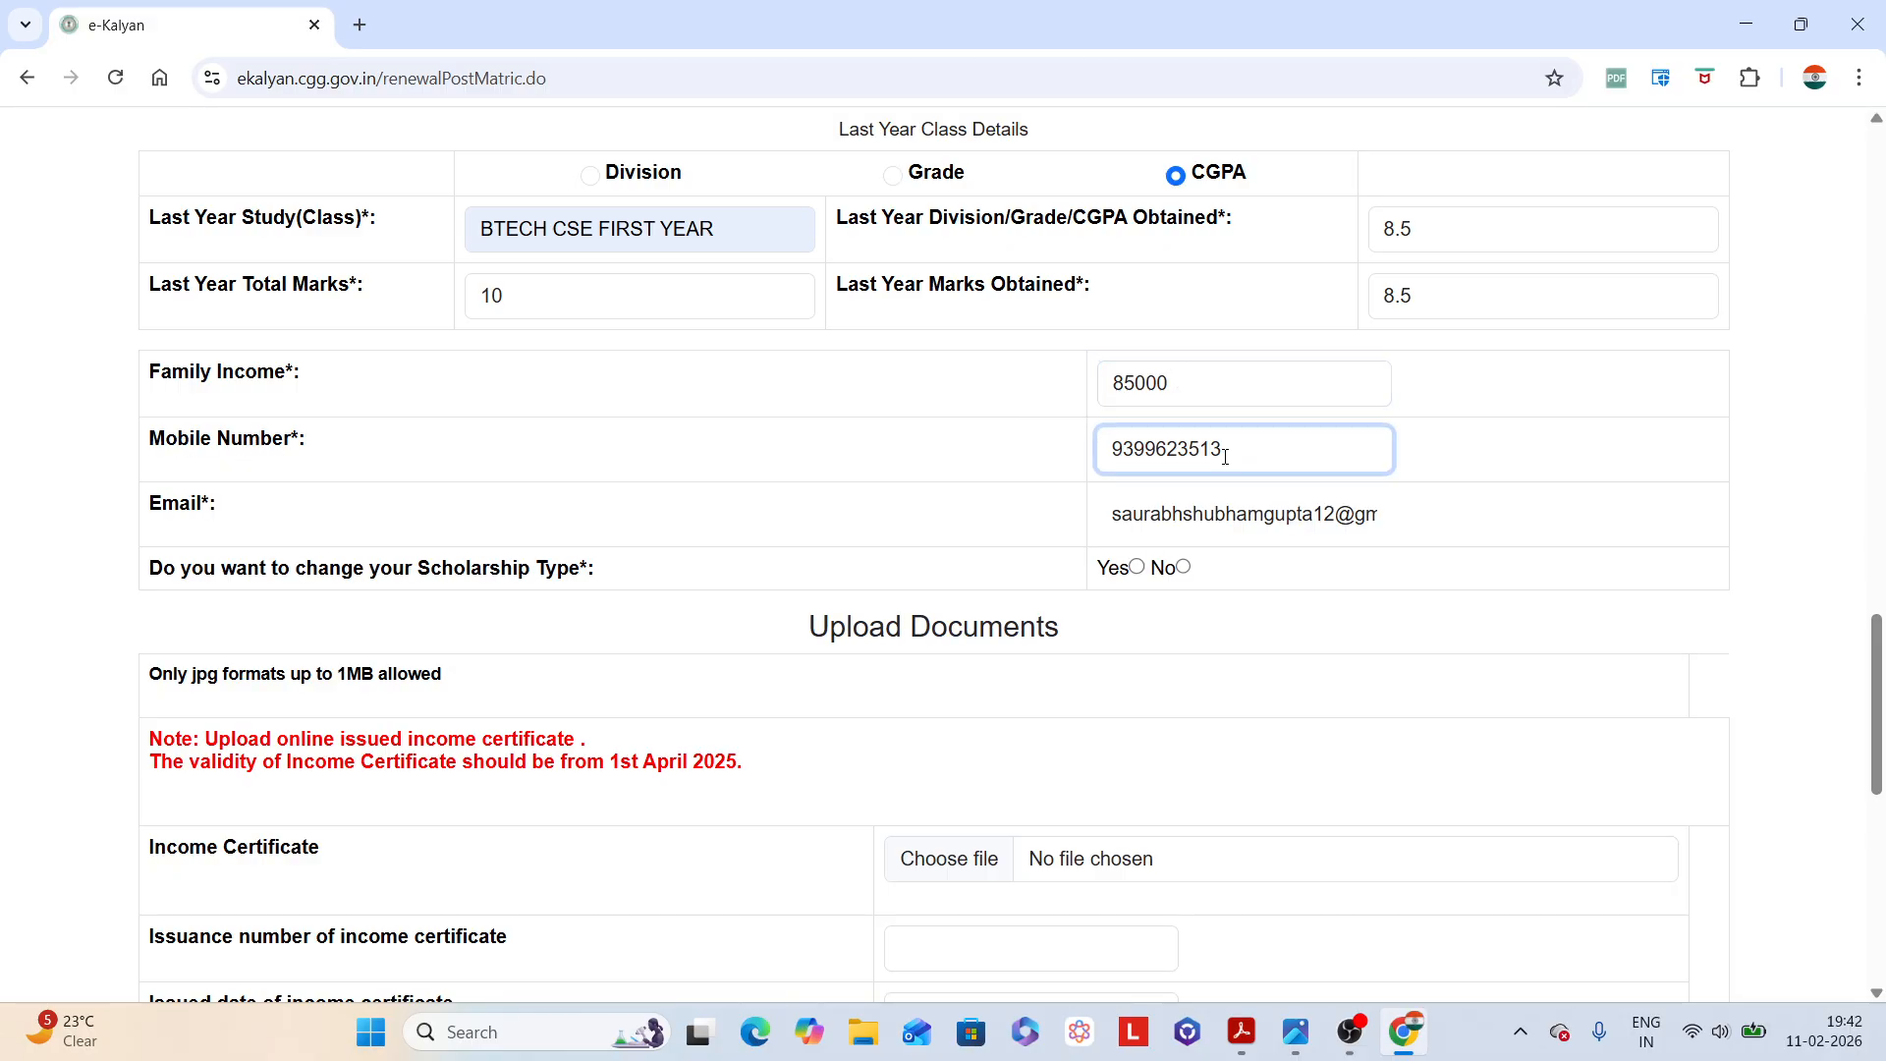
click(1397, 535)
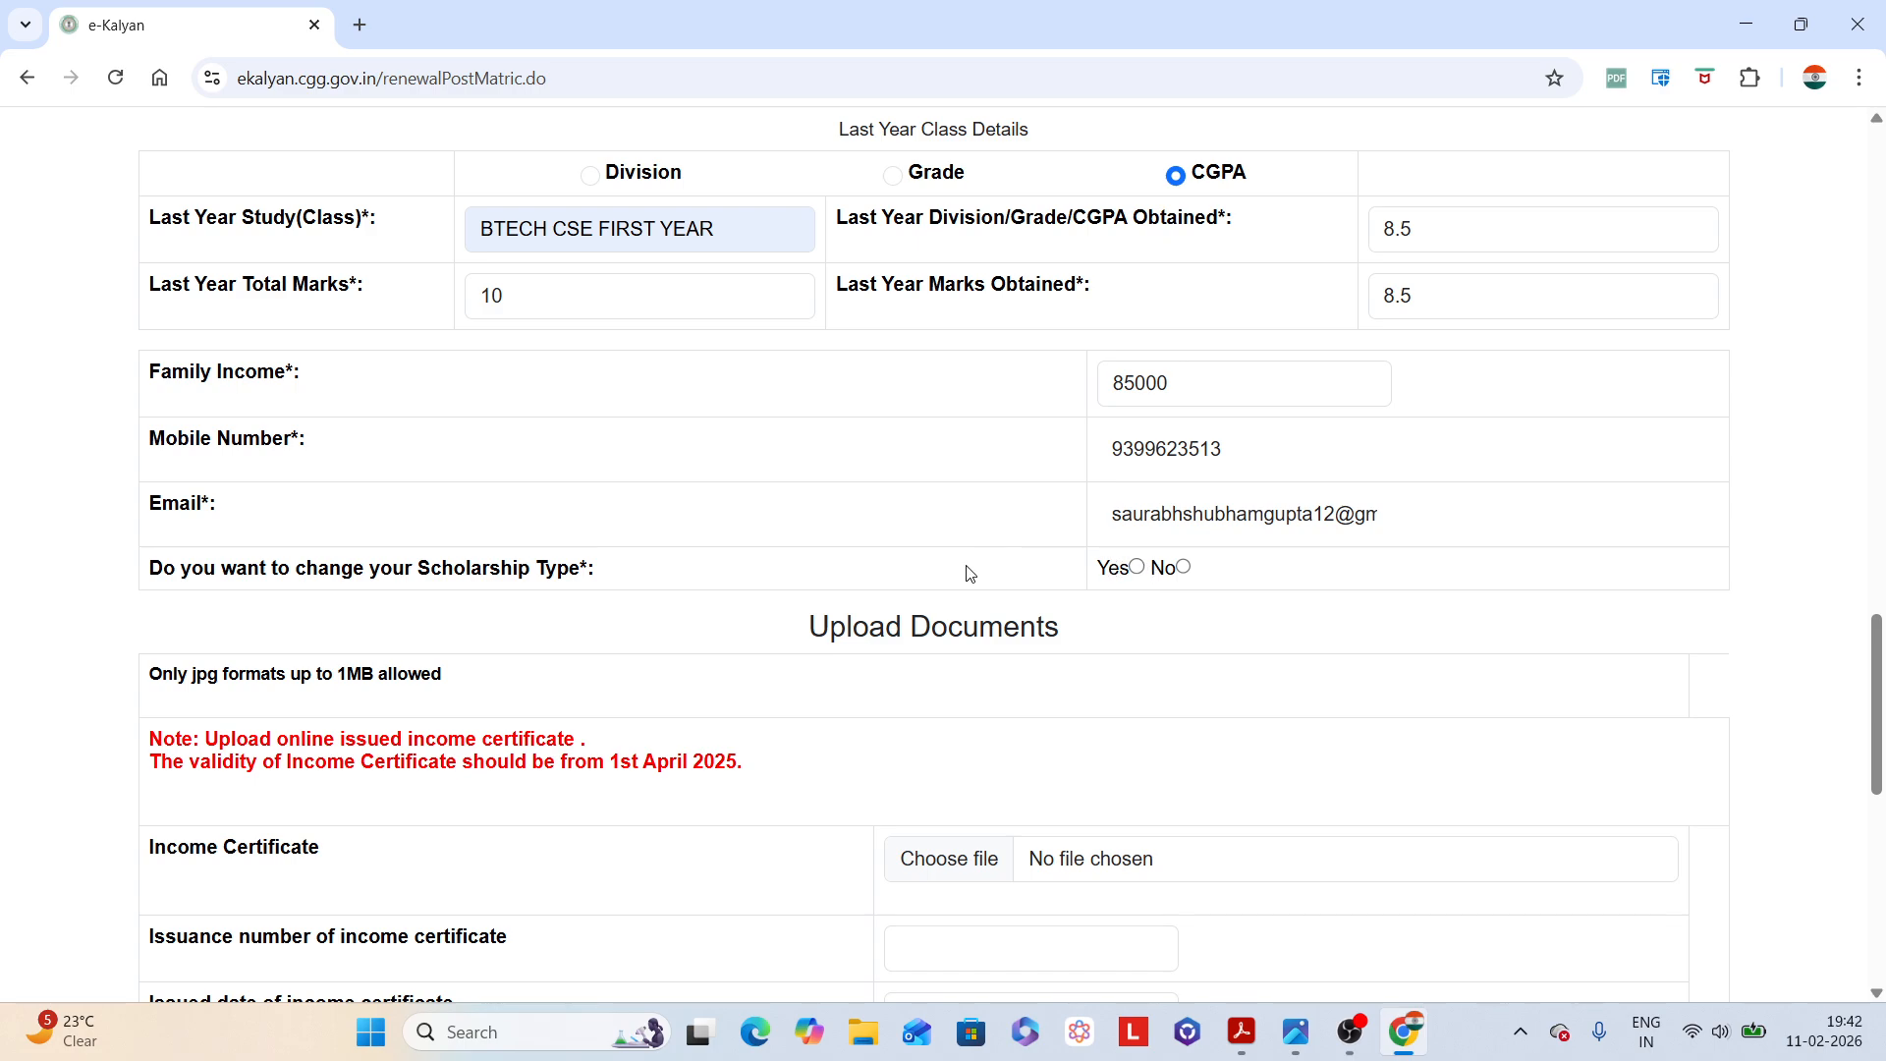
click(1183, 569)
click(1136, 568)
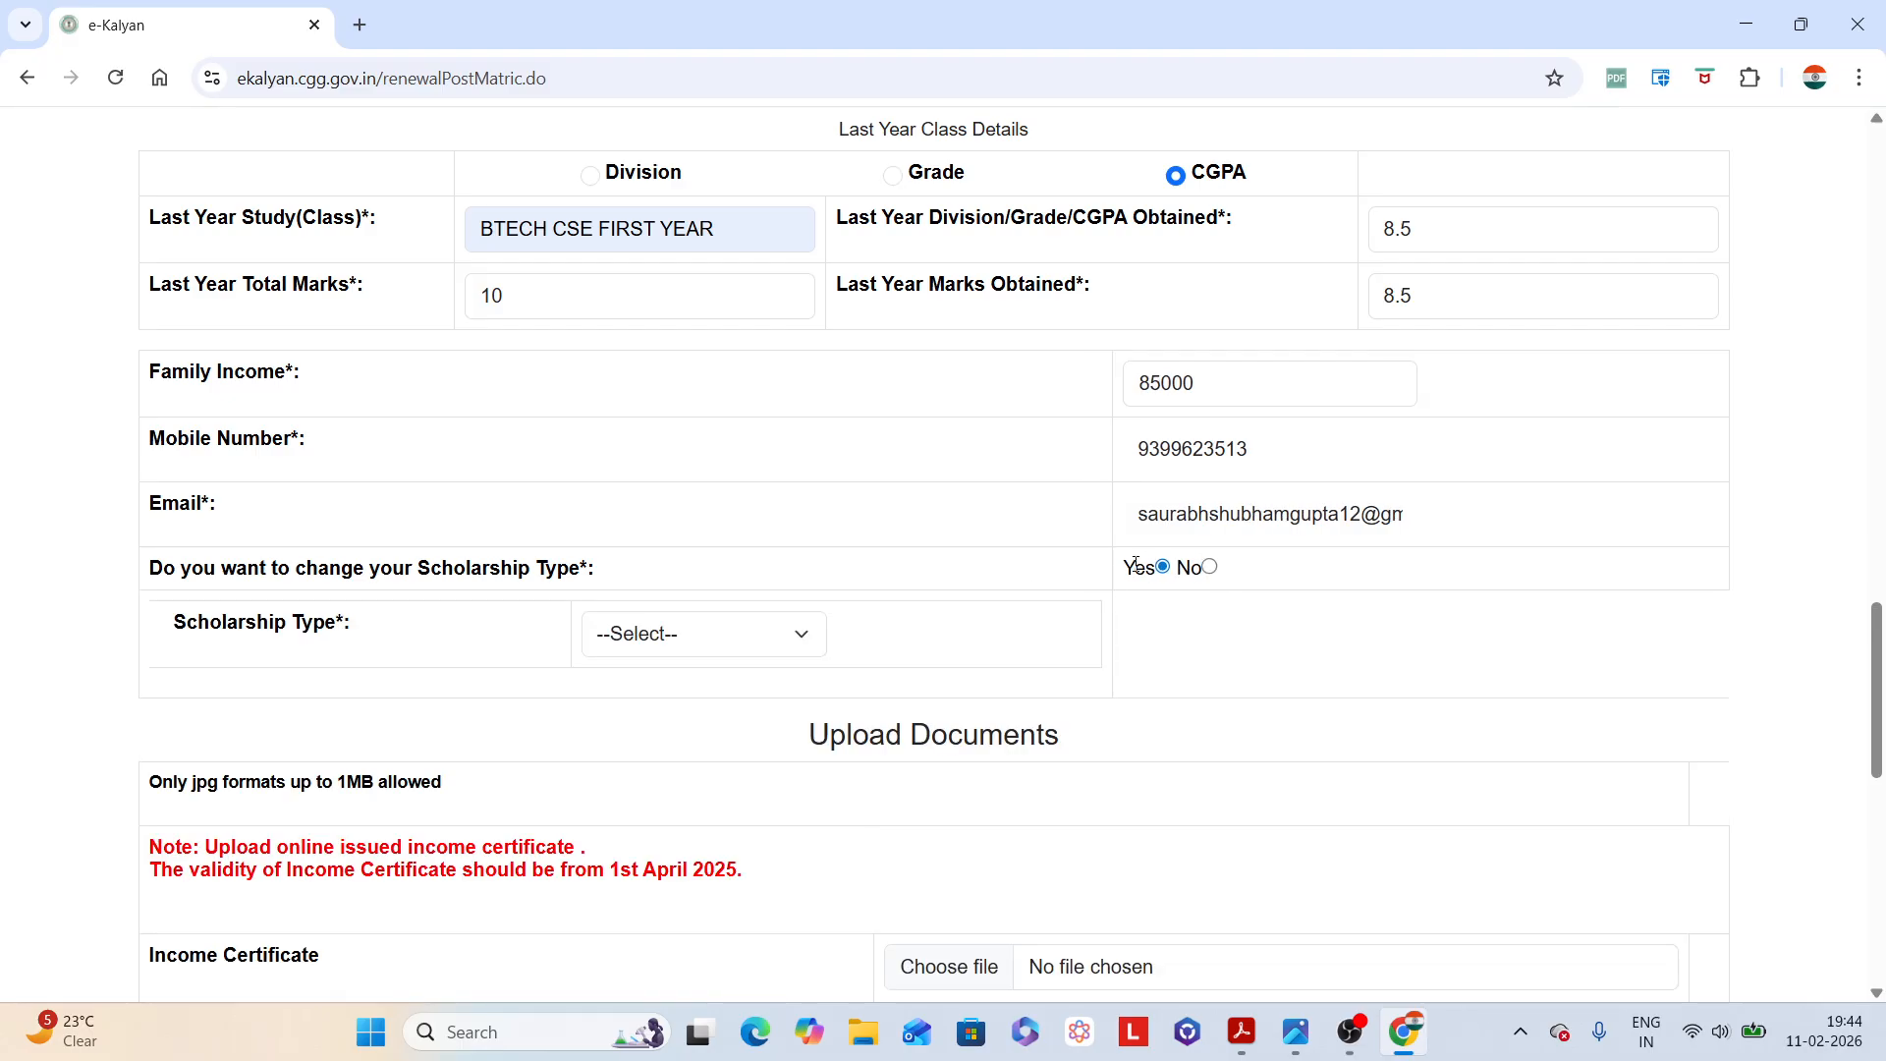
click(709, 648)
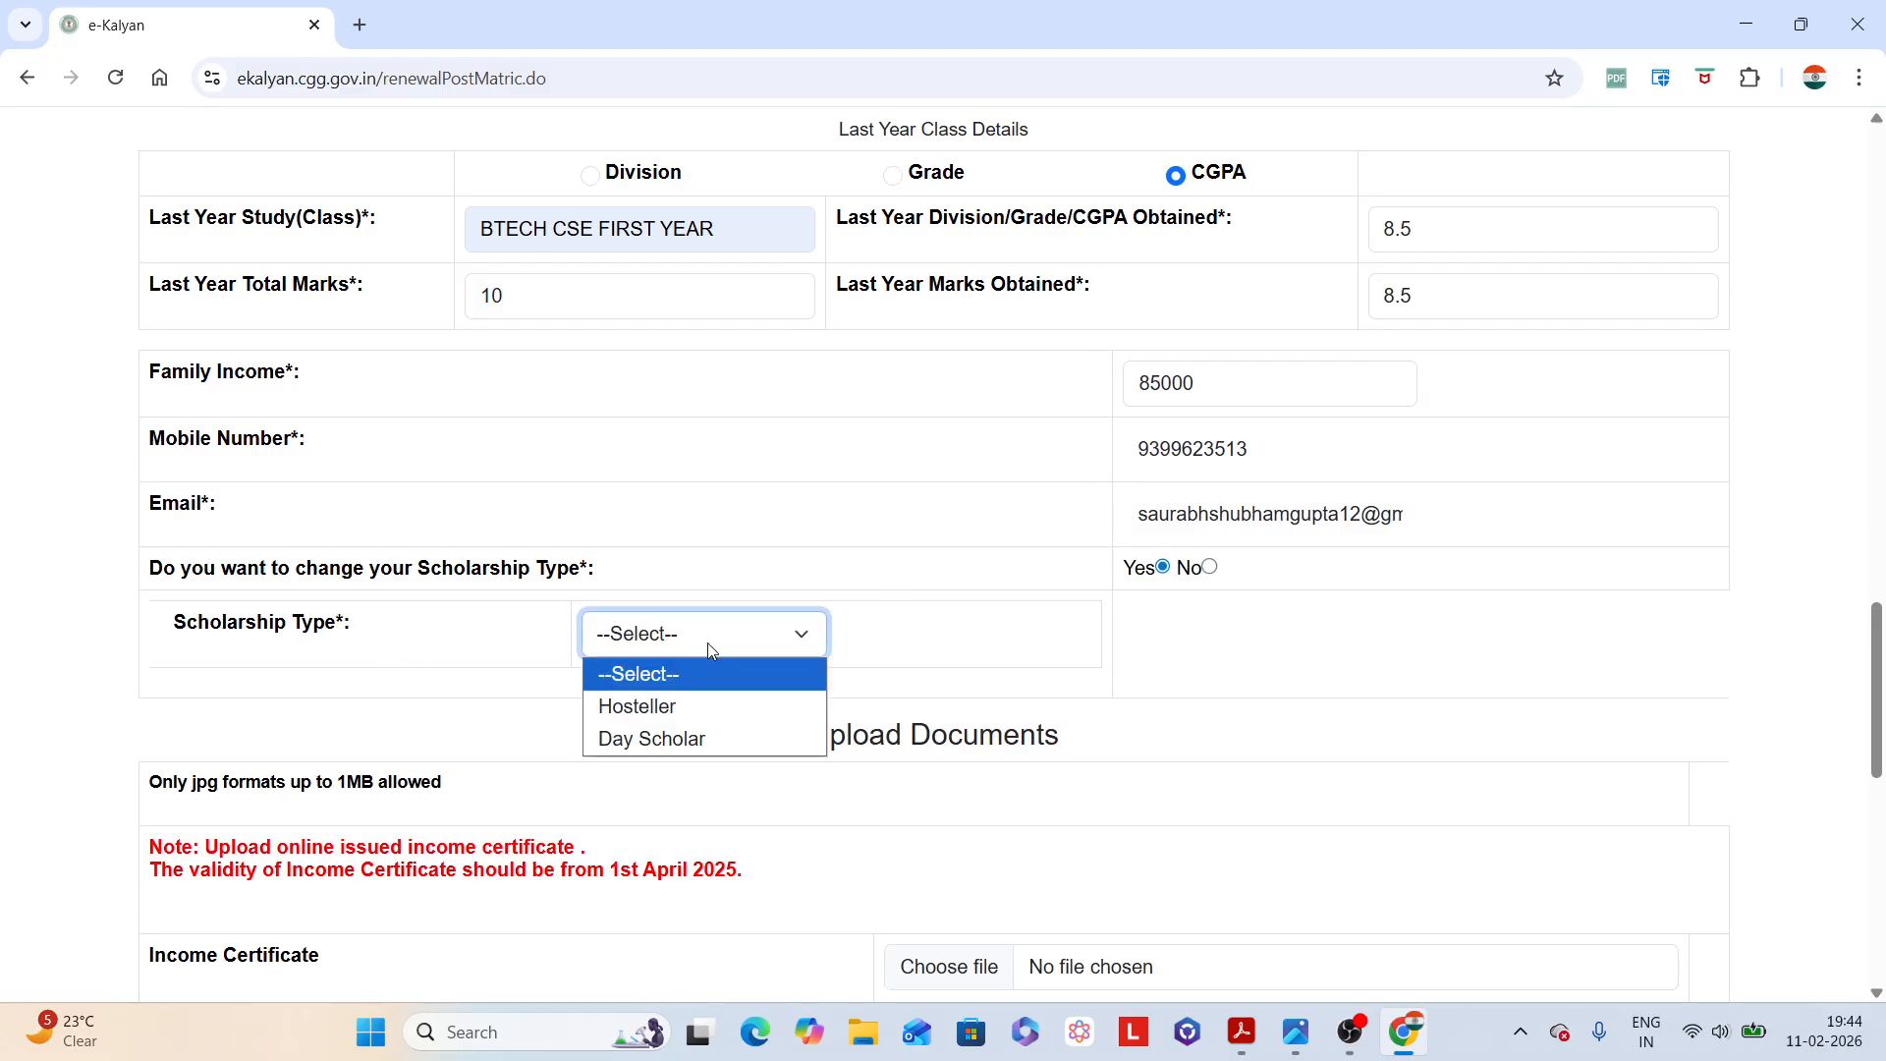
click(690, 741)
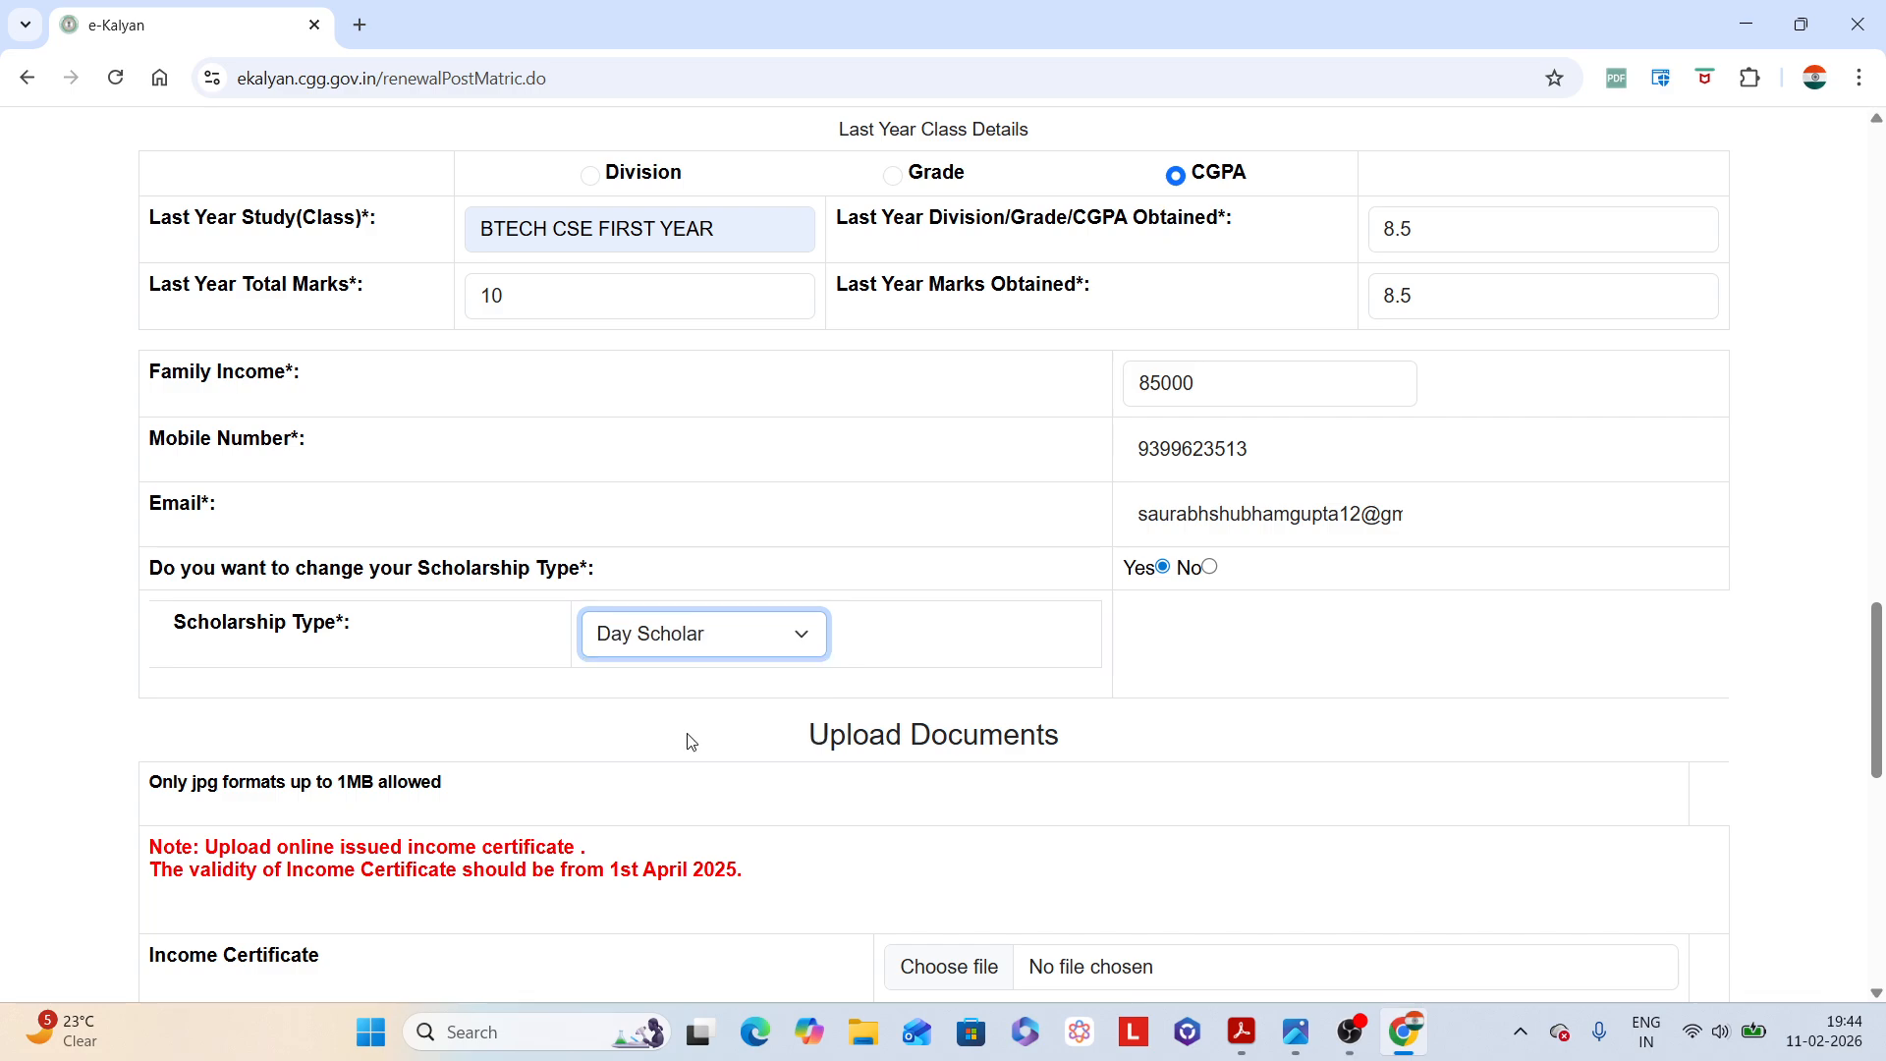
click(732, 651)
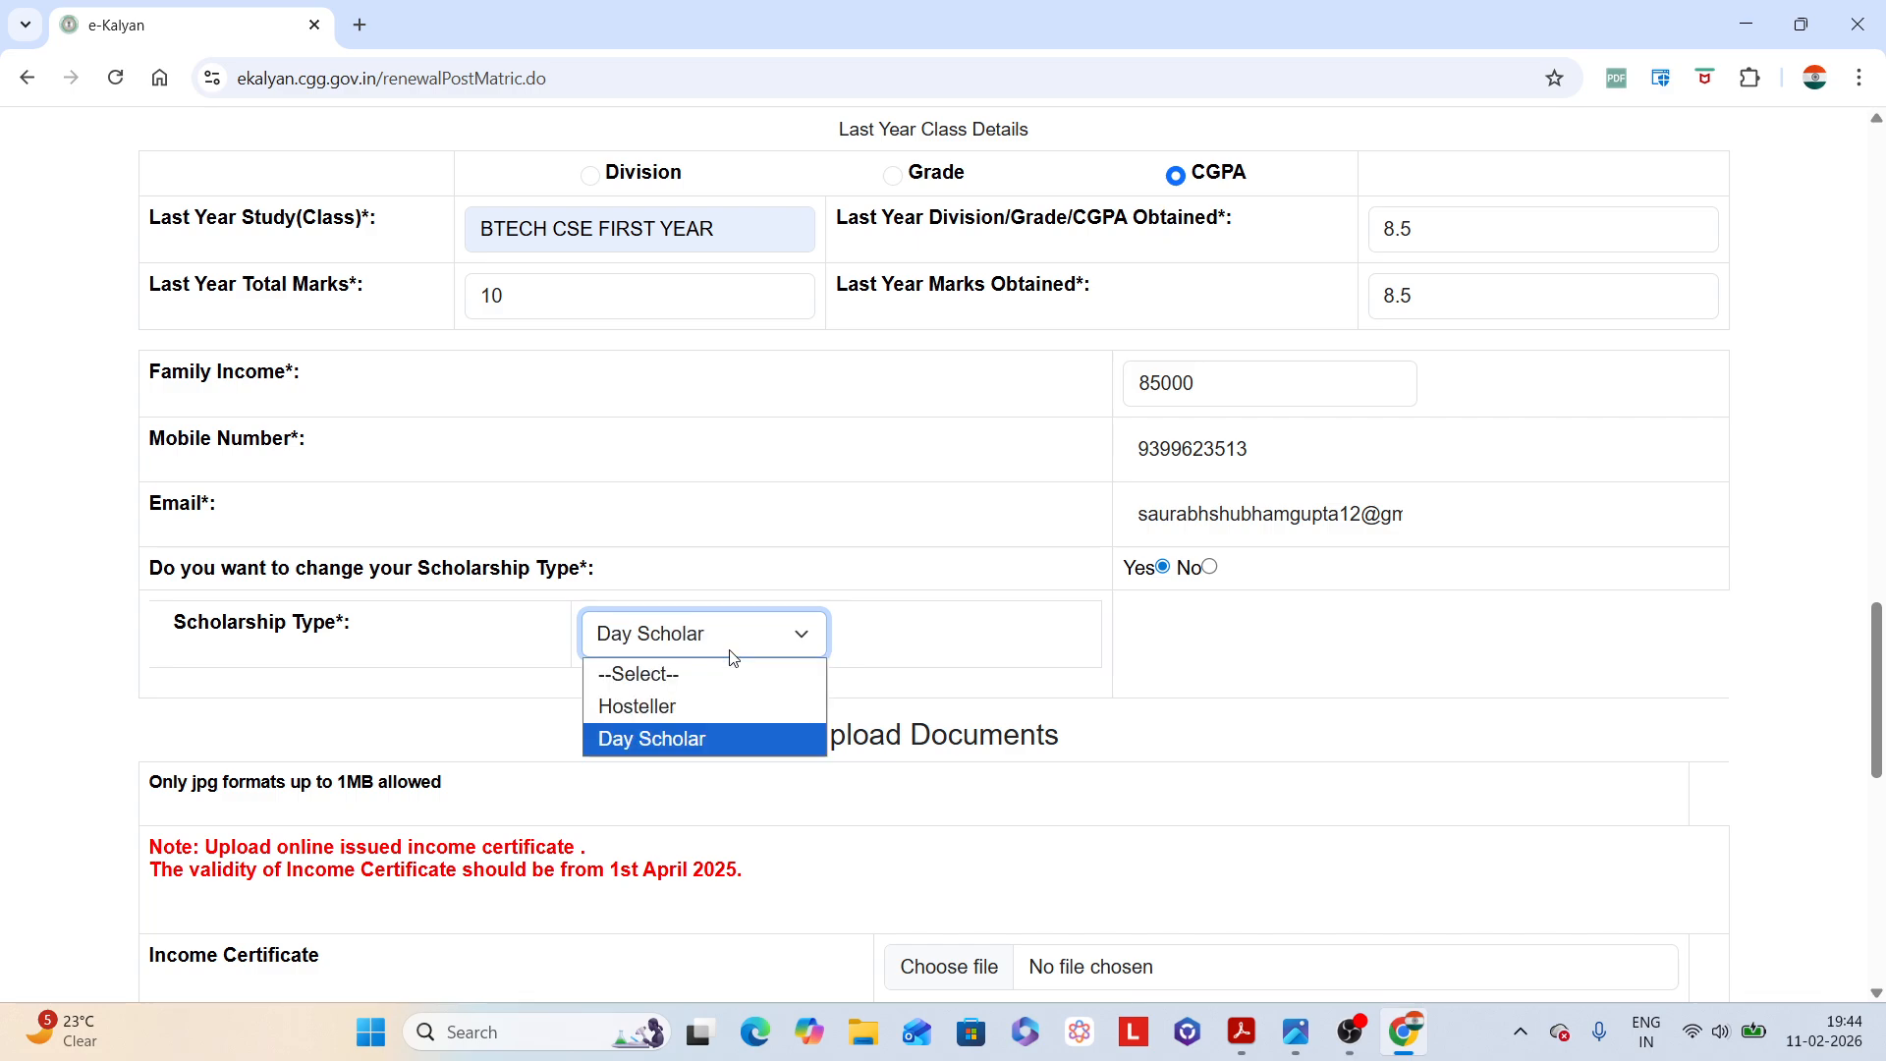
click(704, 713)
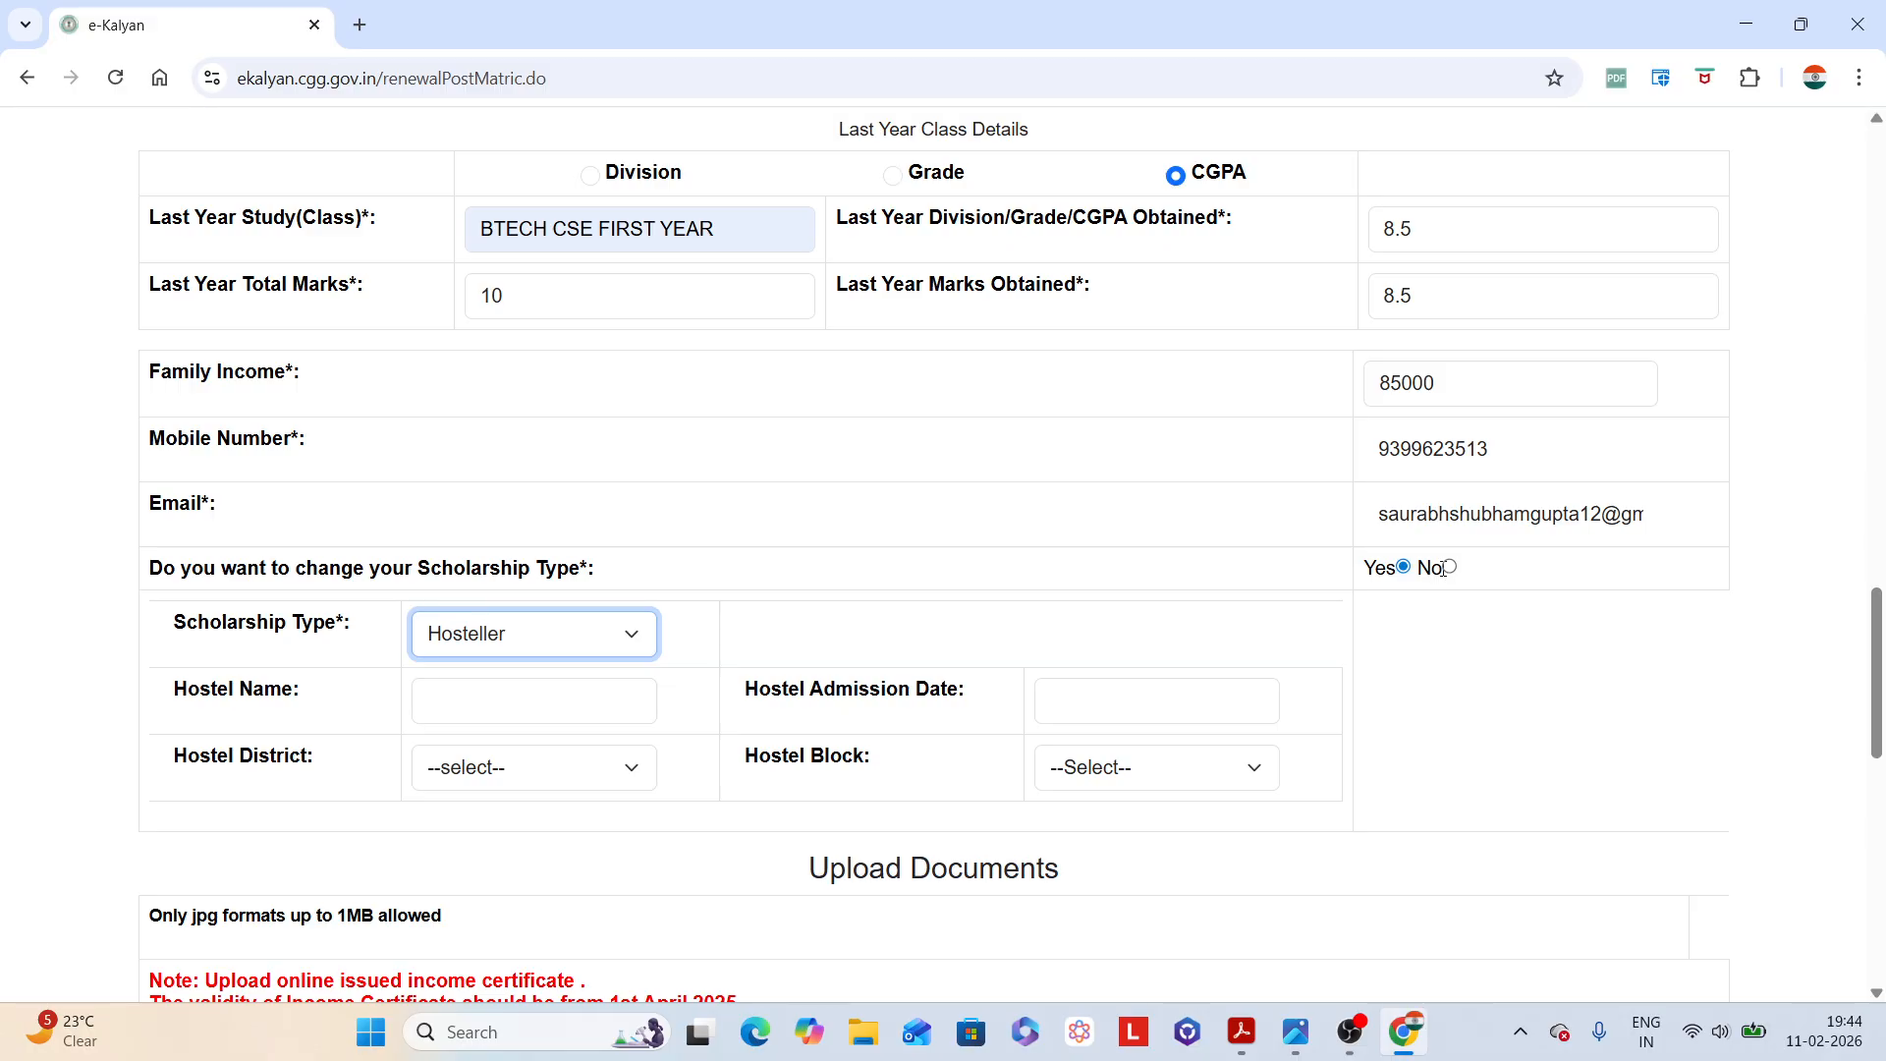
click(1450, 566)
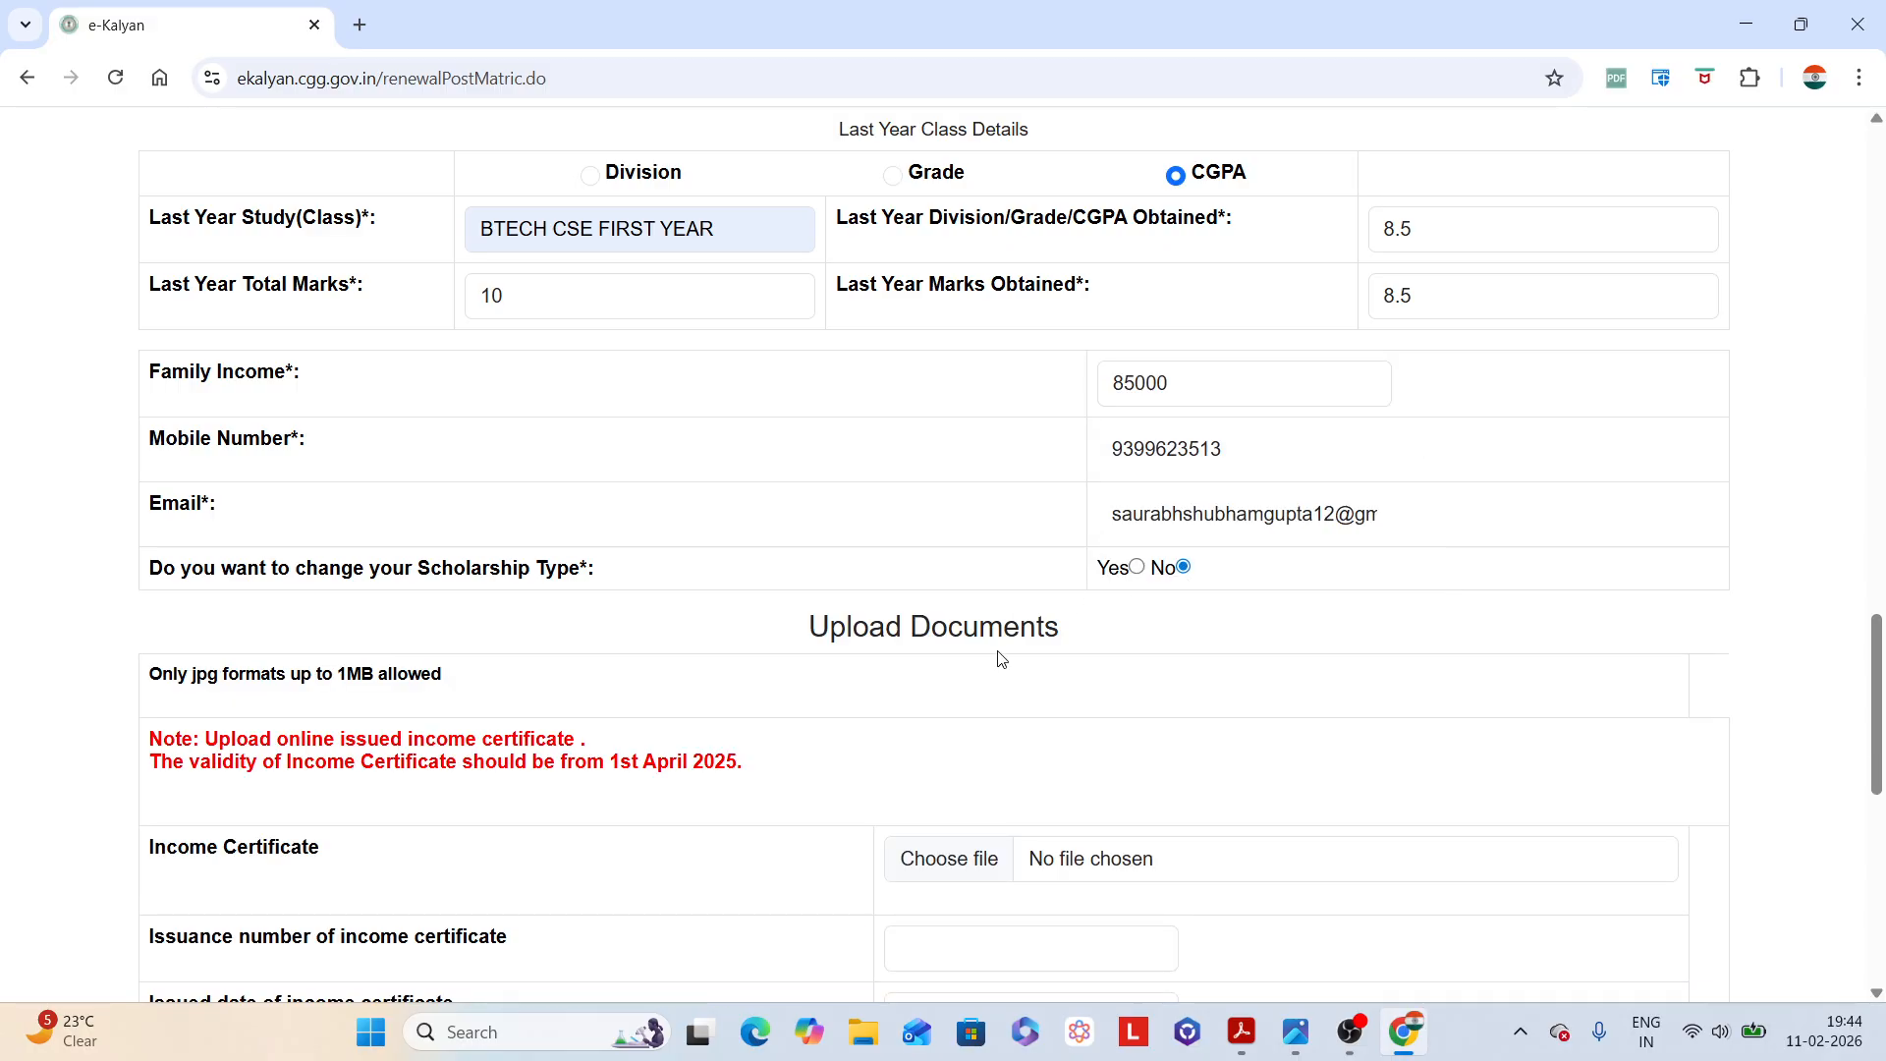
scroll(1000, 658, down, 2)
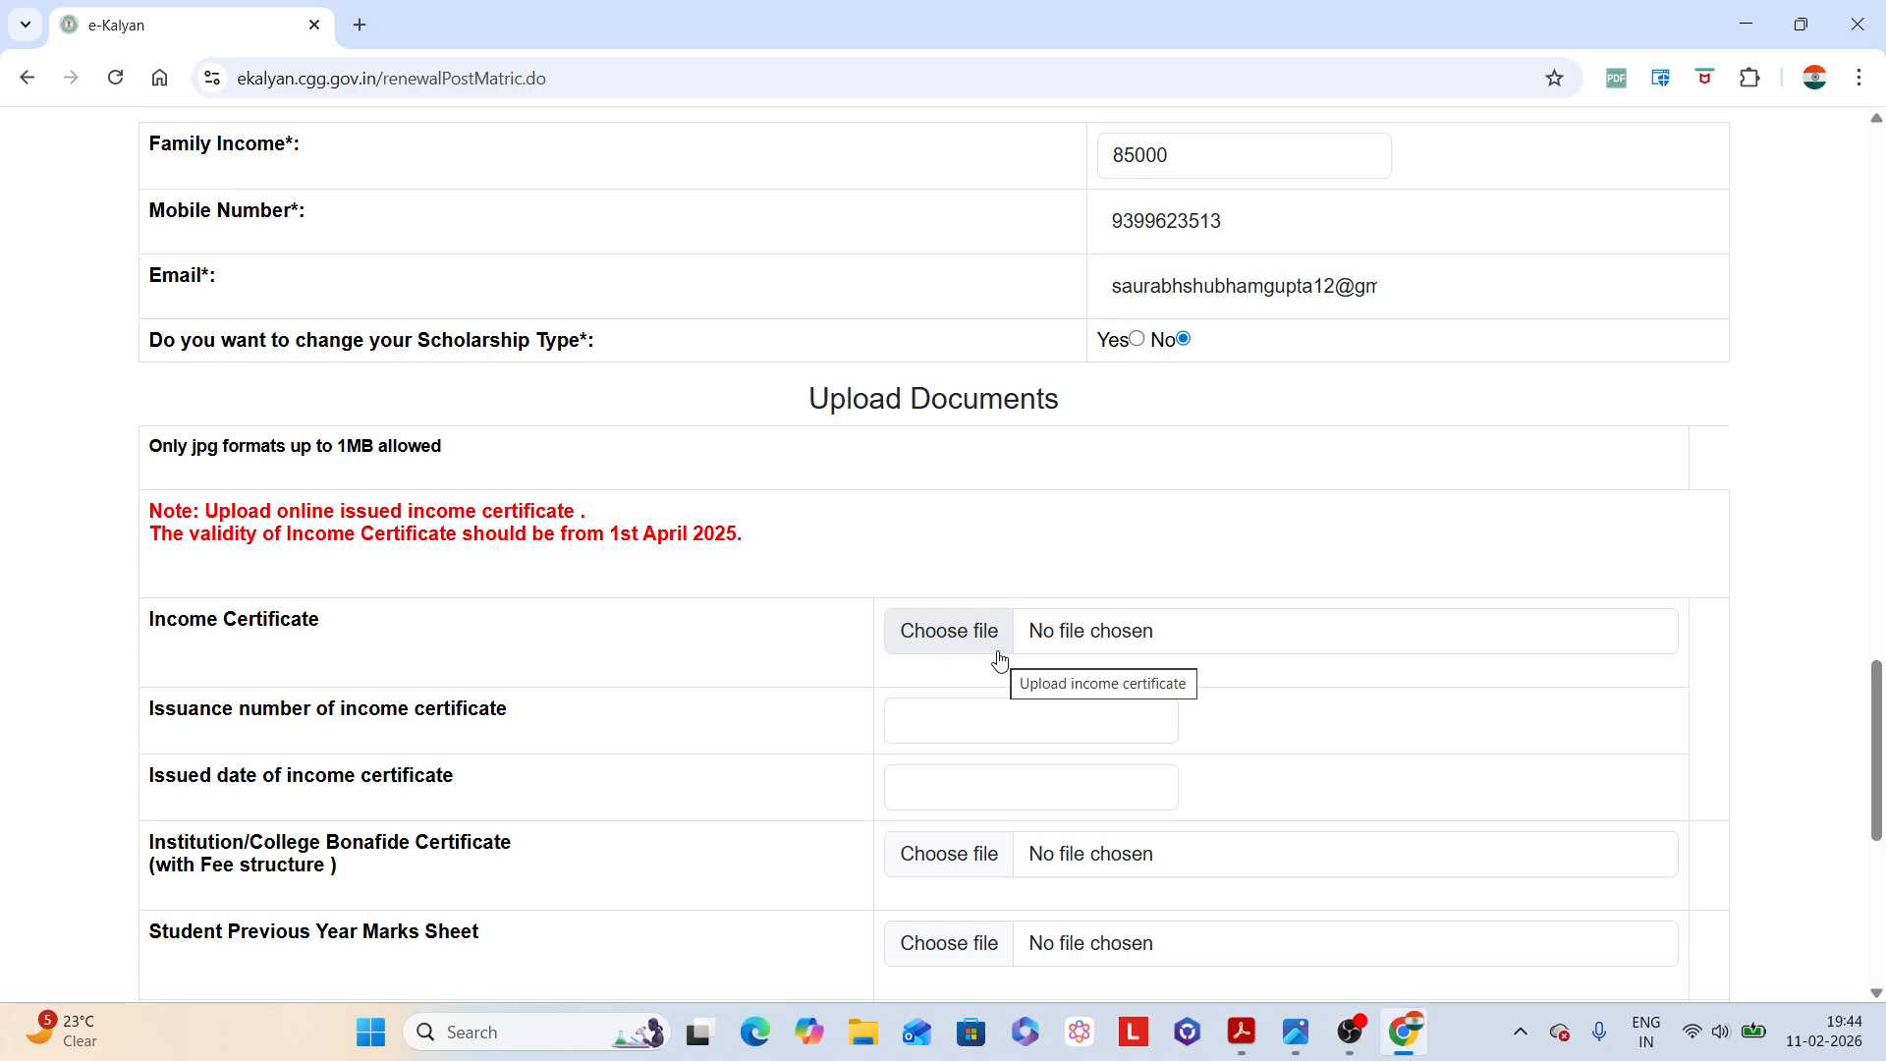
scroll(999, 660, down, 1)
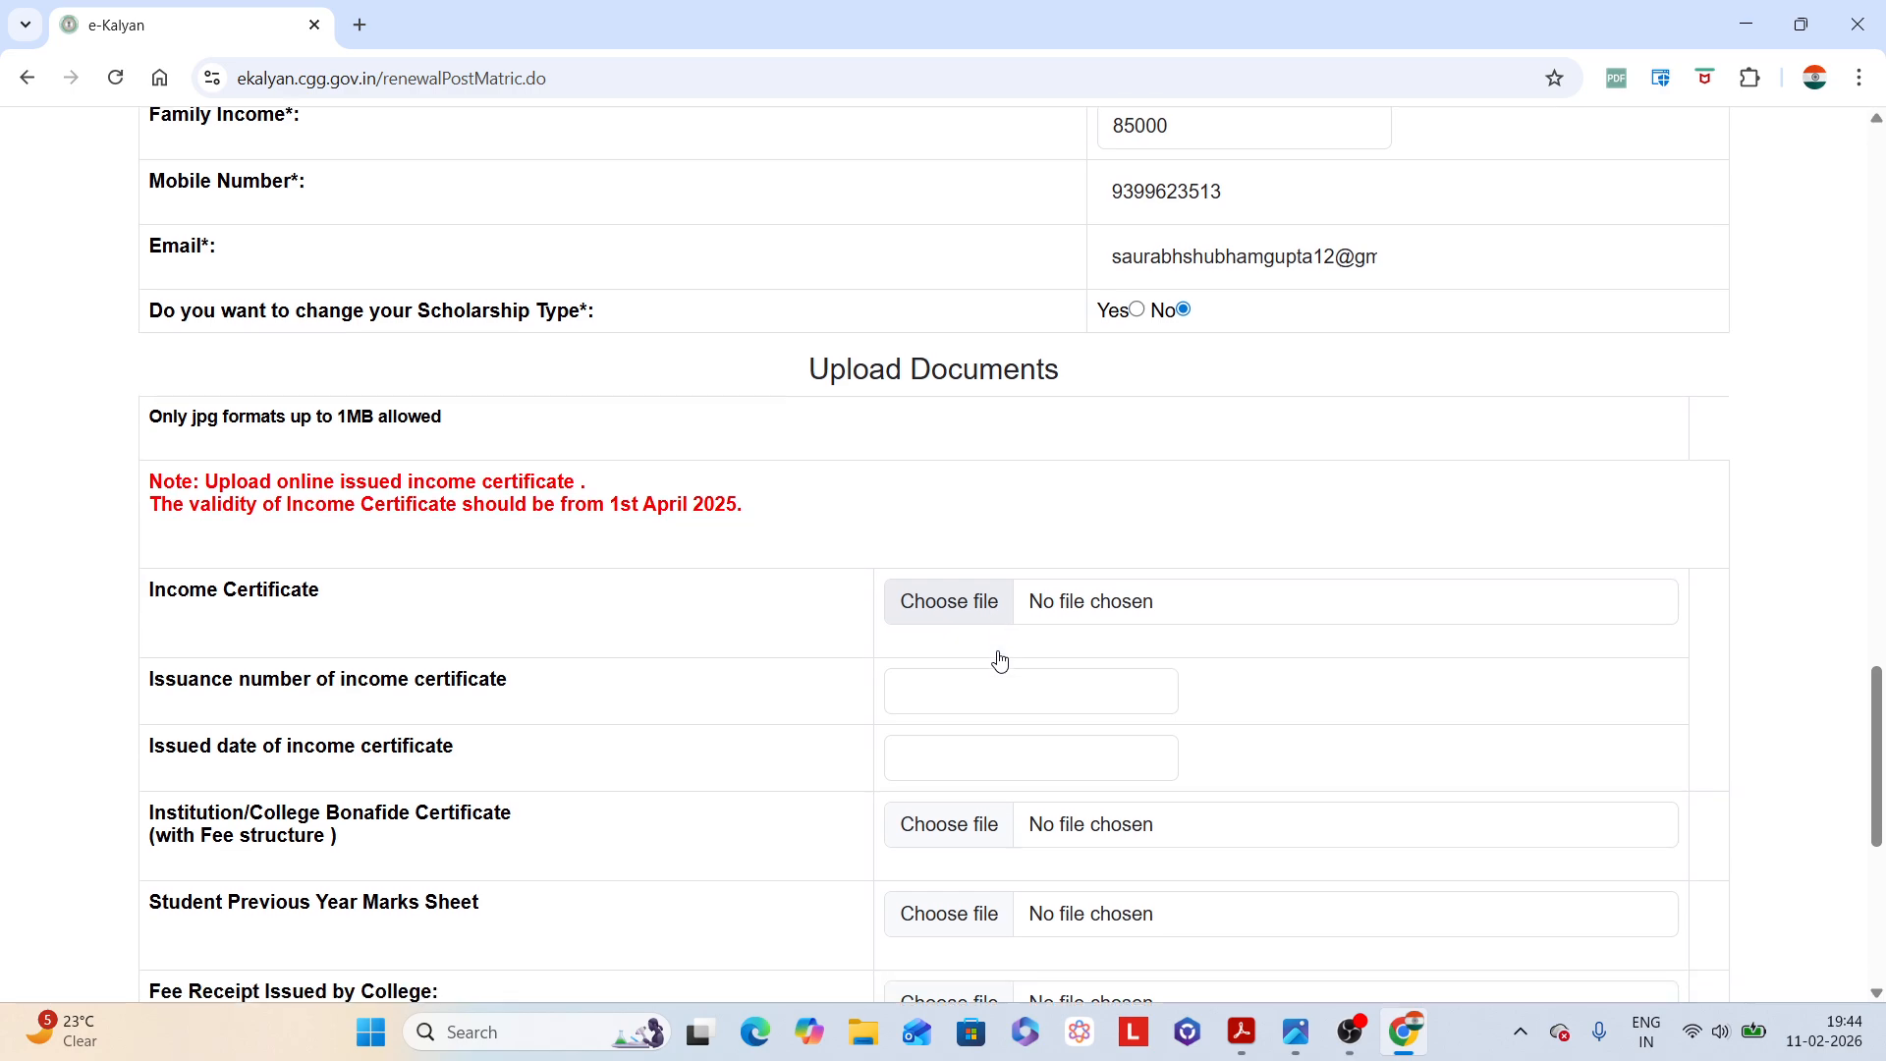
click(979, 518)
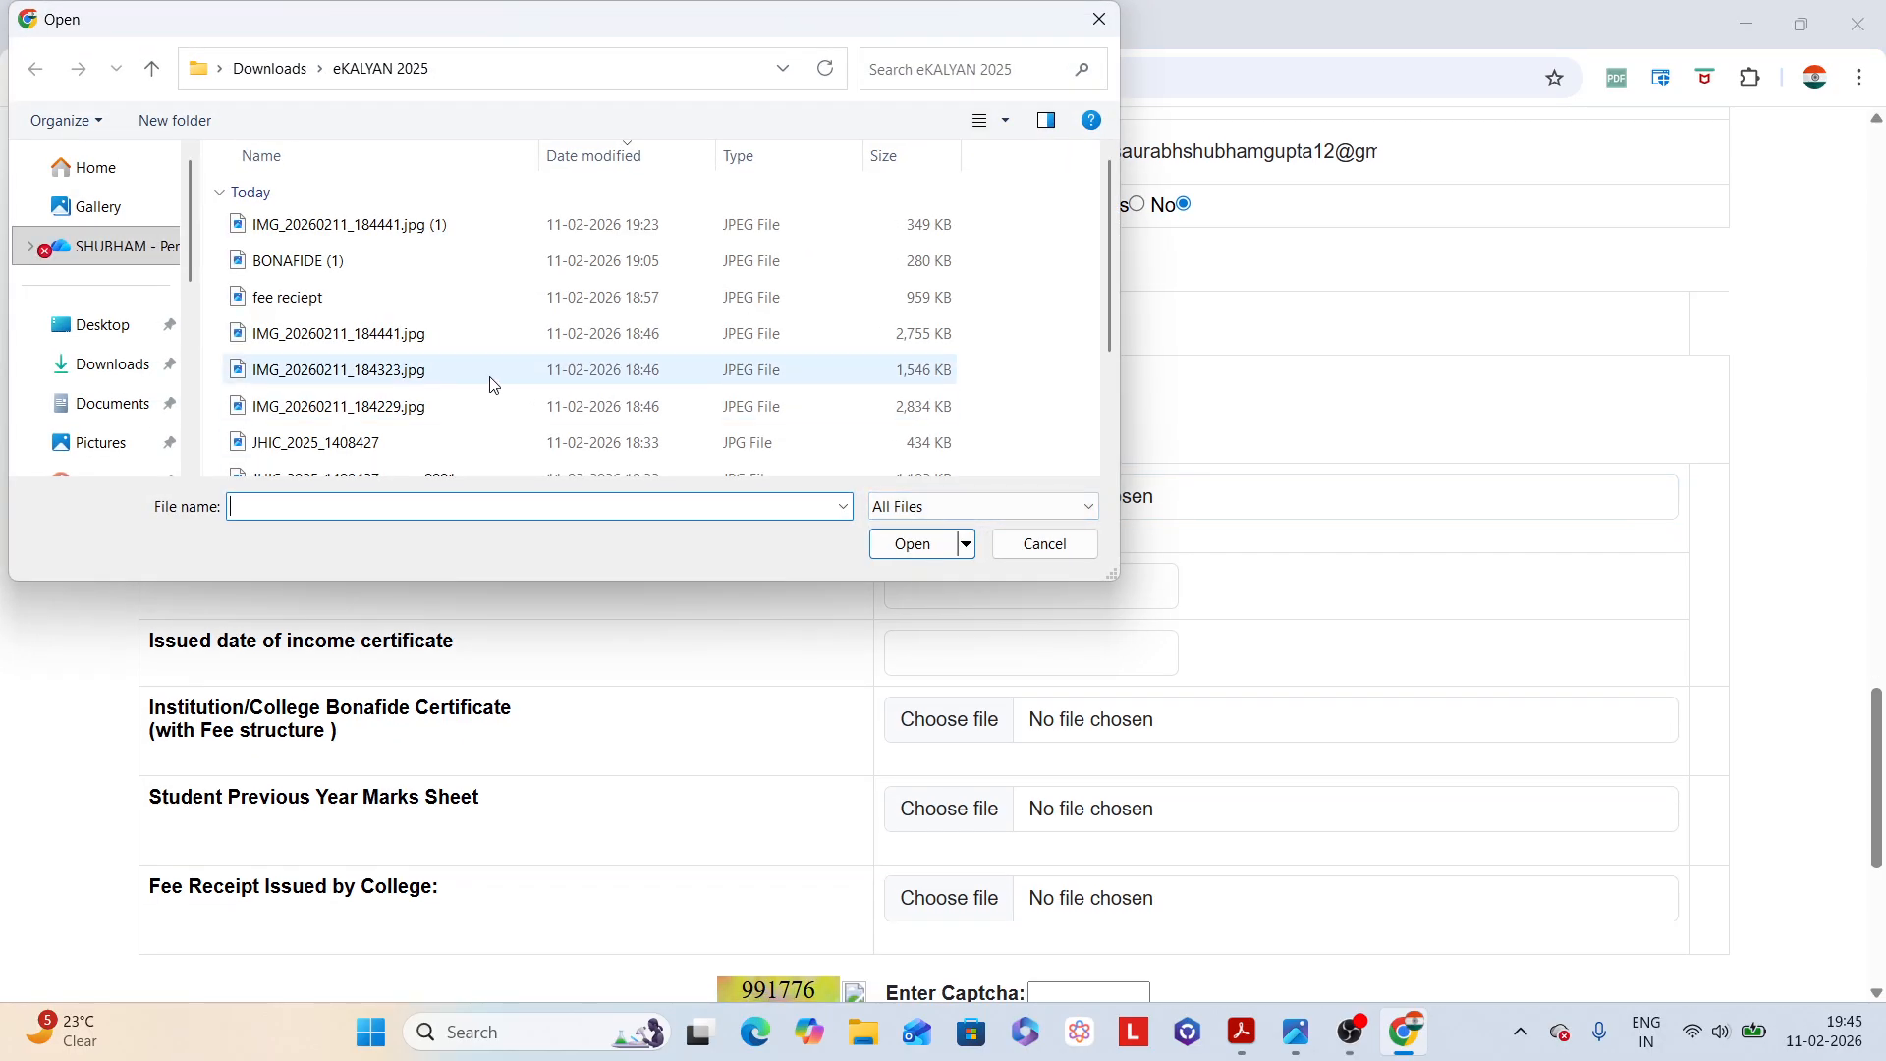
scroll(492, 379, down, 1)
click(368, 358)
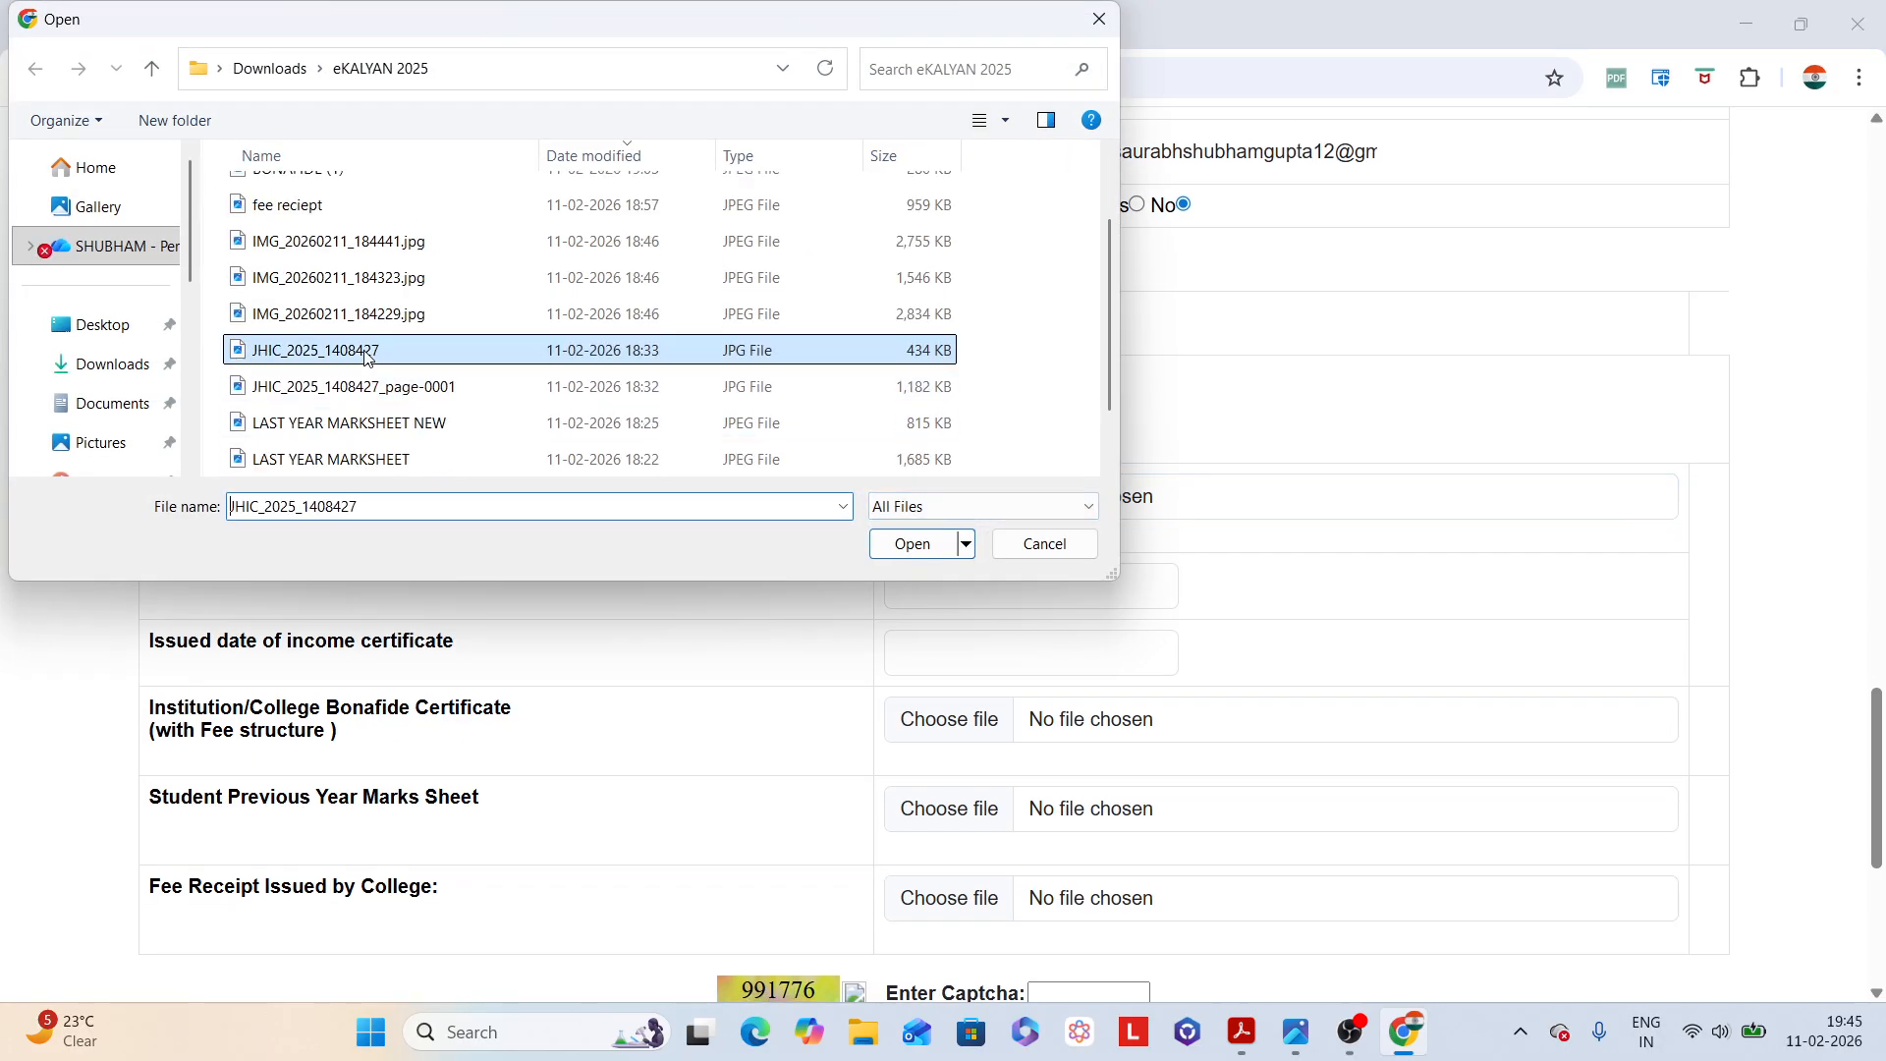
click(922, 545)
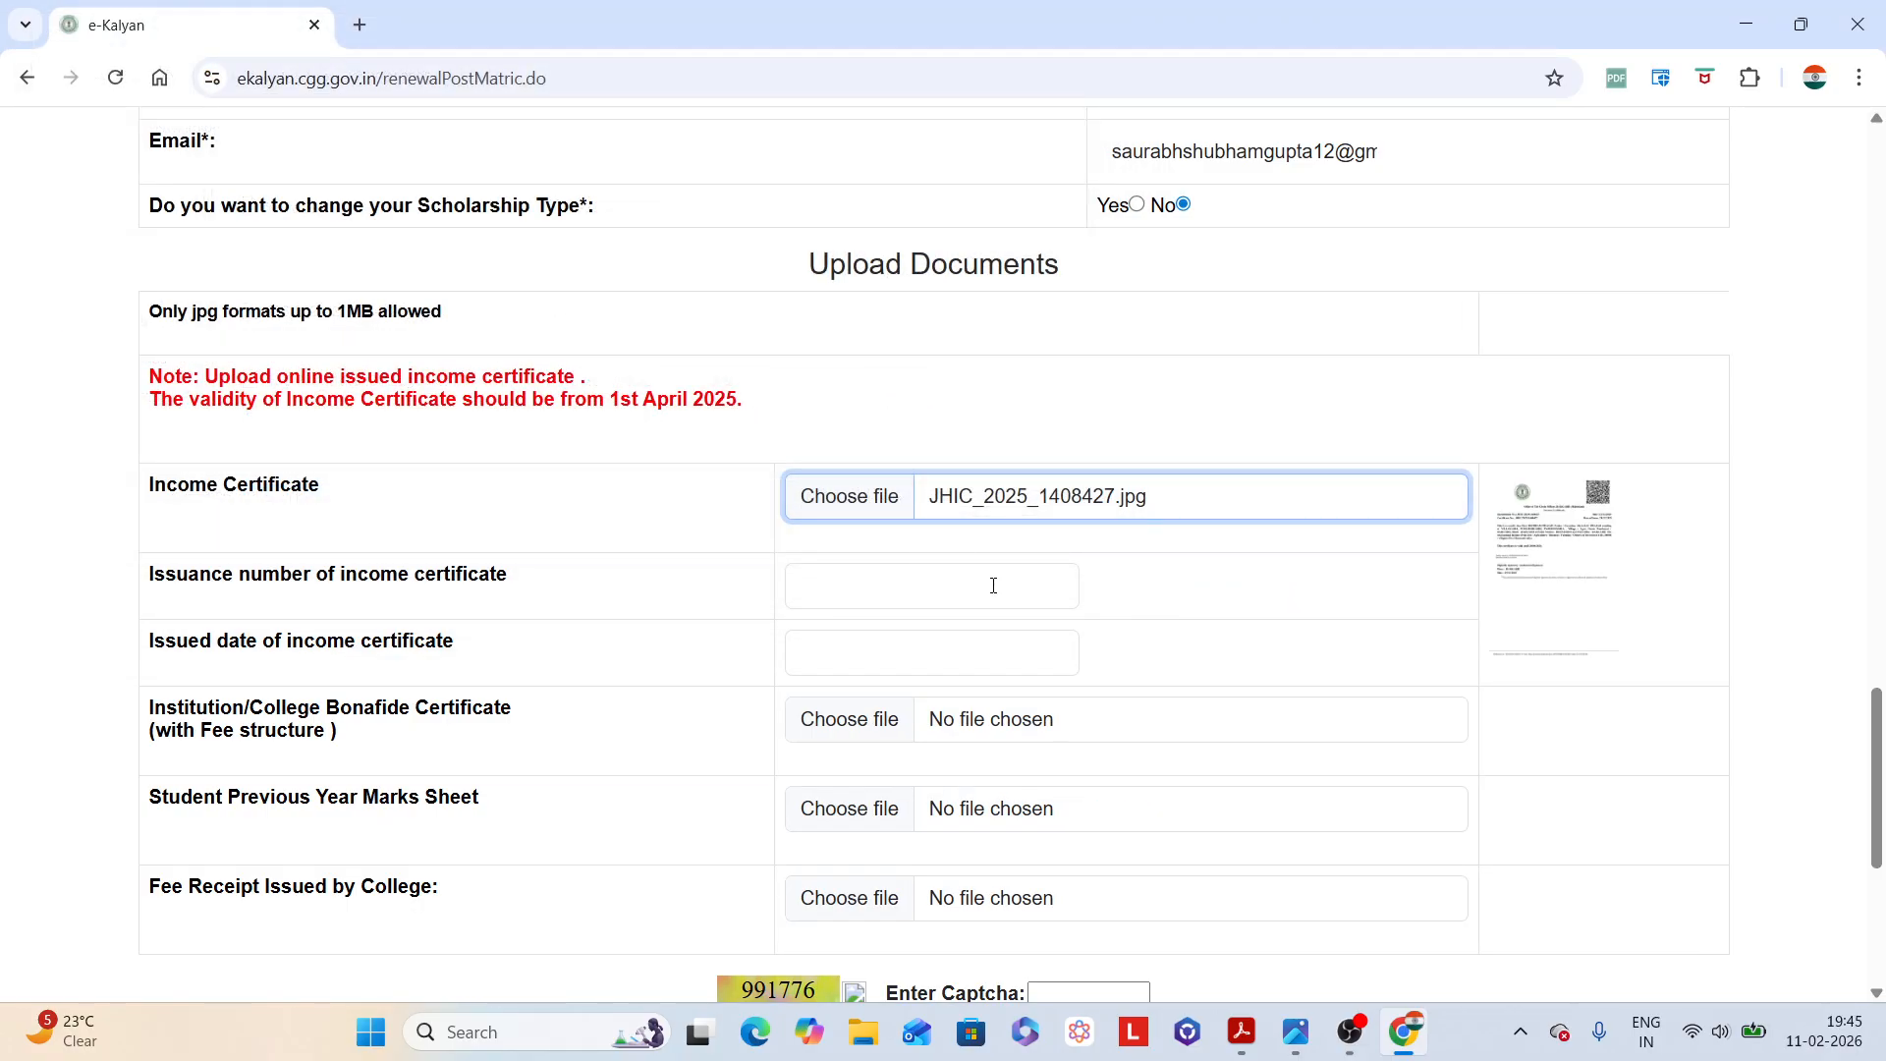
click(993, 586)
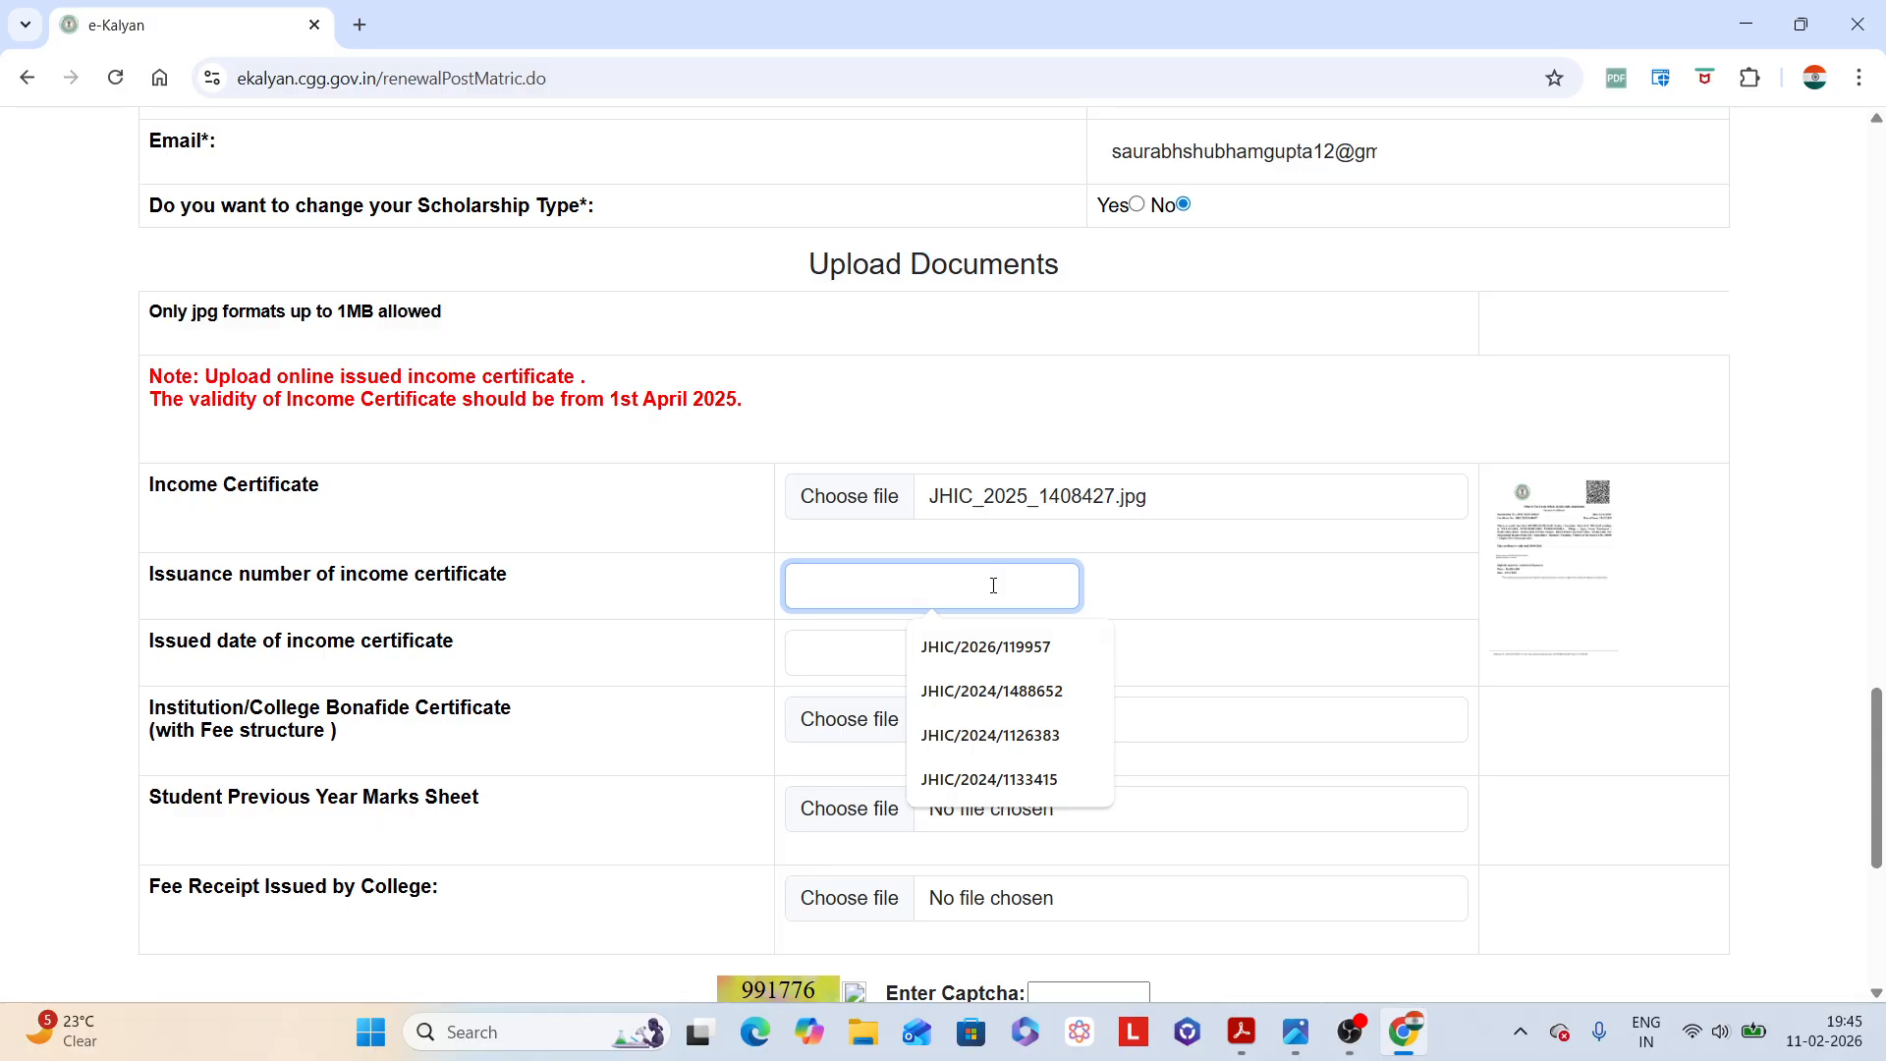
click(1236, 601)
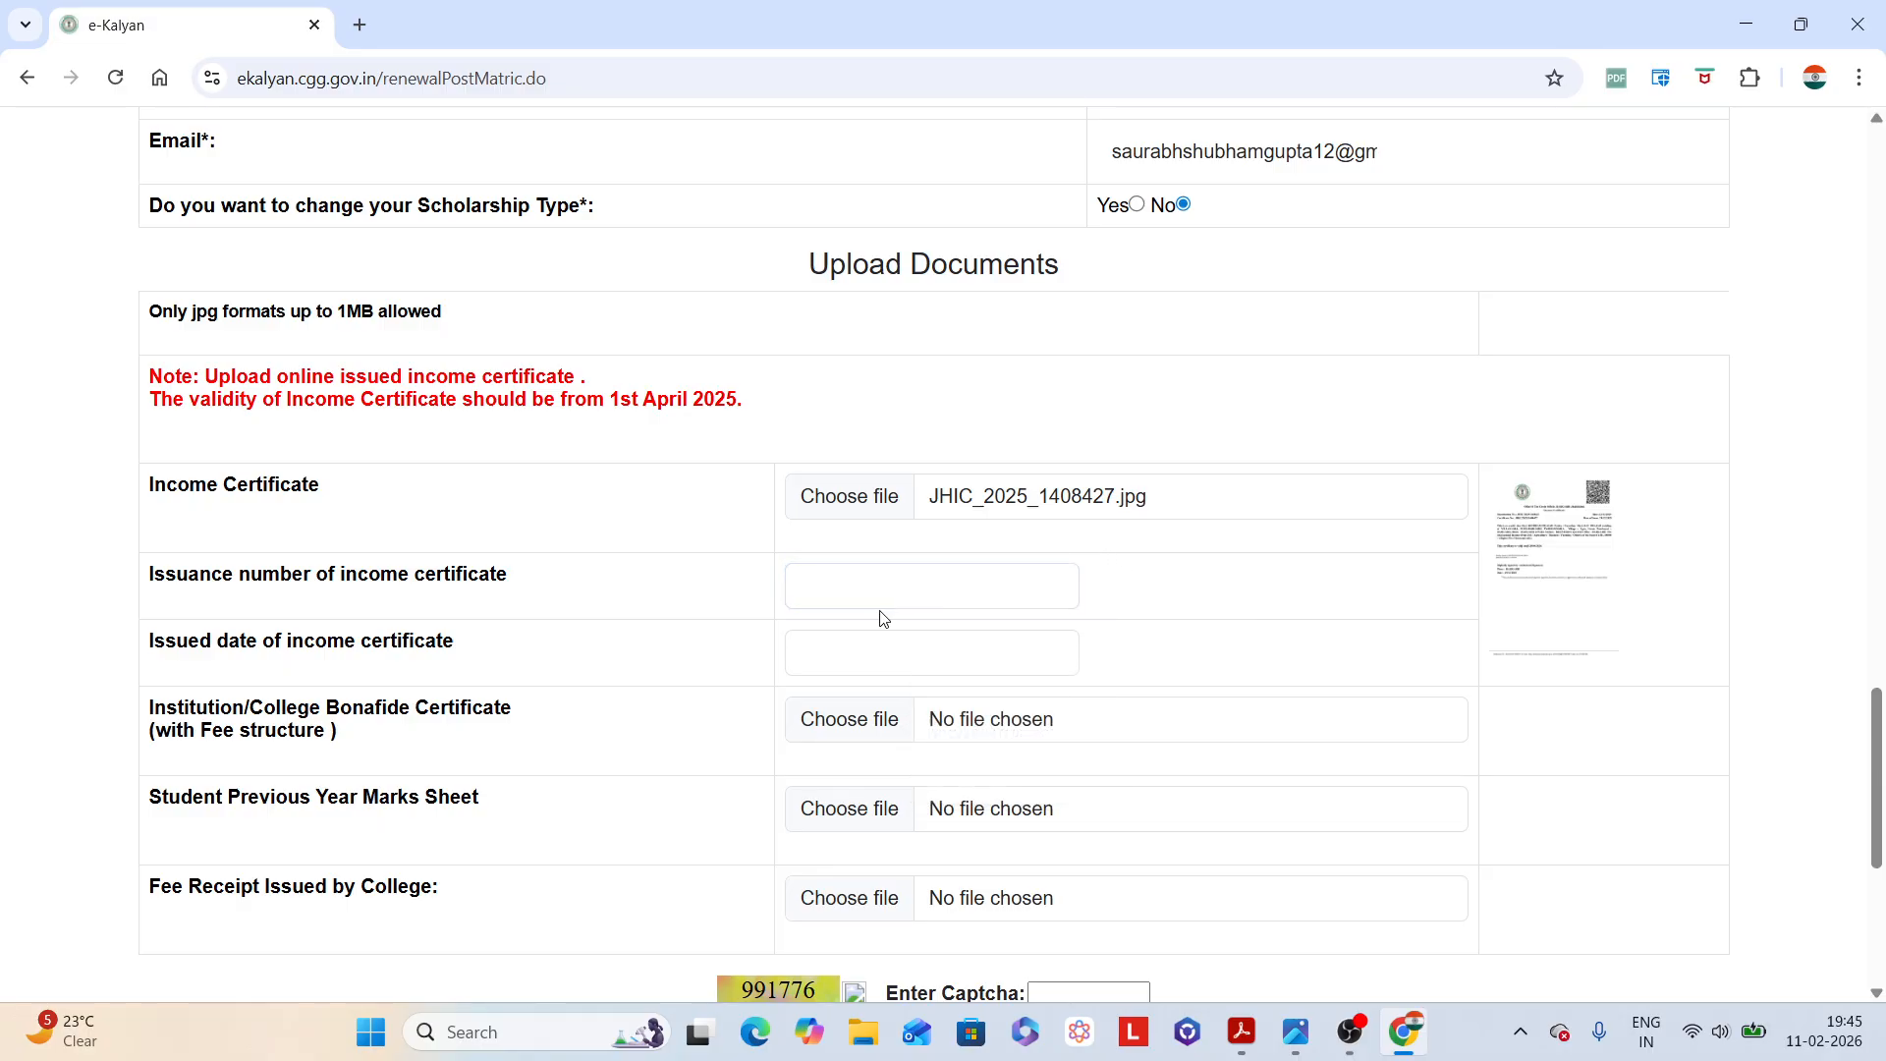
Upload BONAFIDE (1).jpeg from the eKALYAN 2025 folder as the Bonafide Certificate.
click(868, 720)
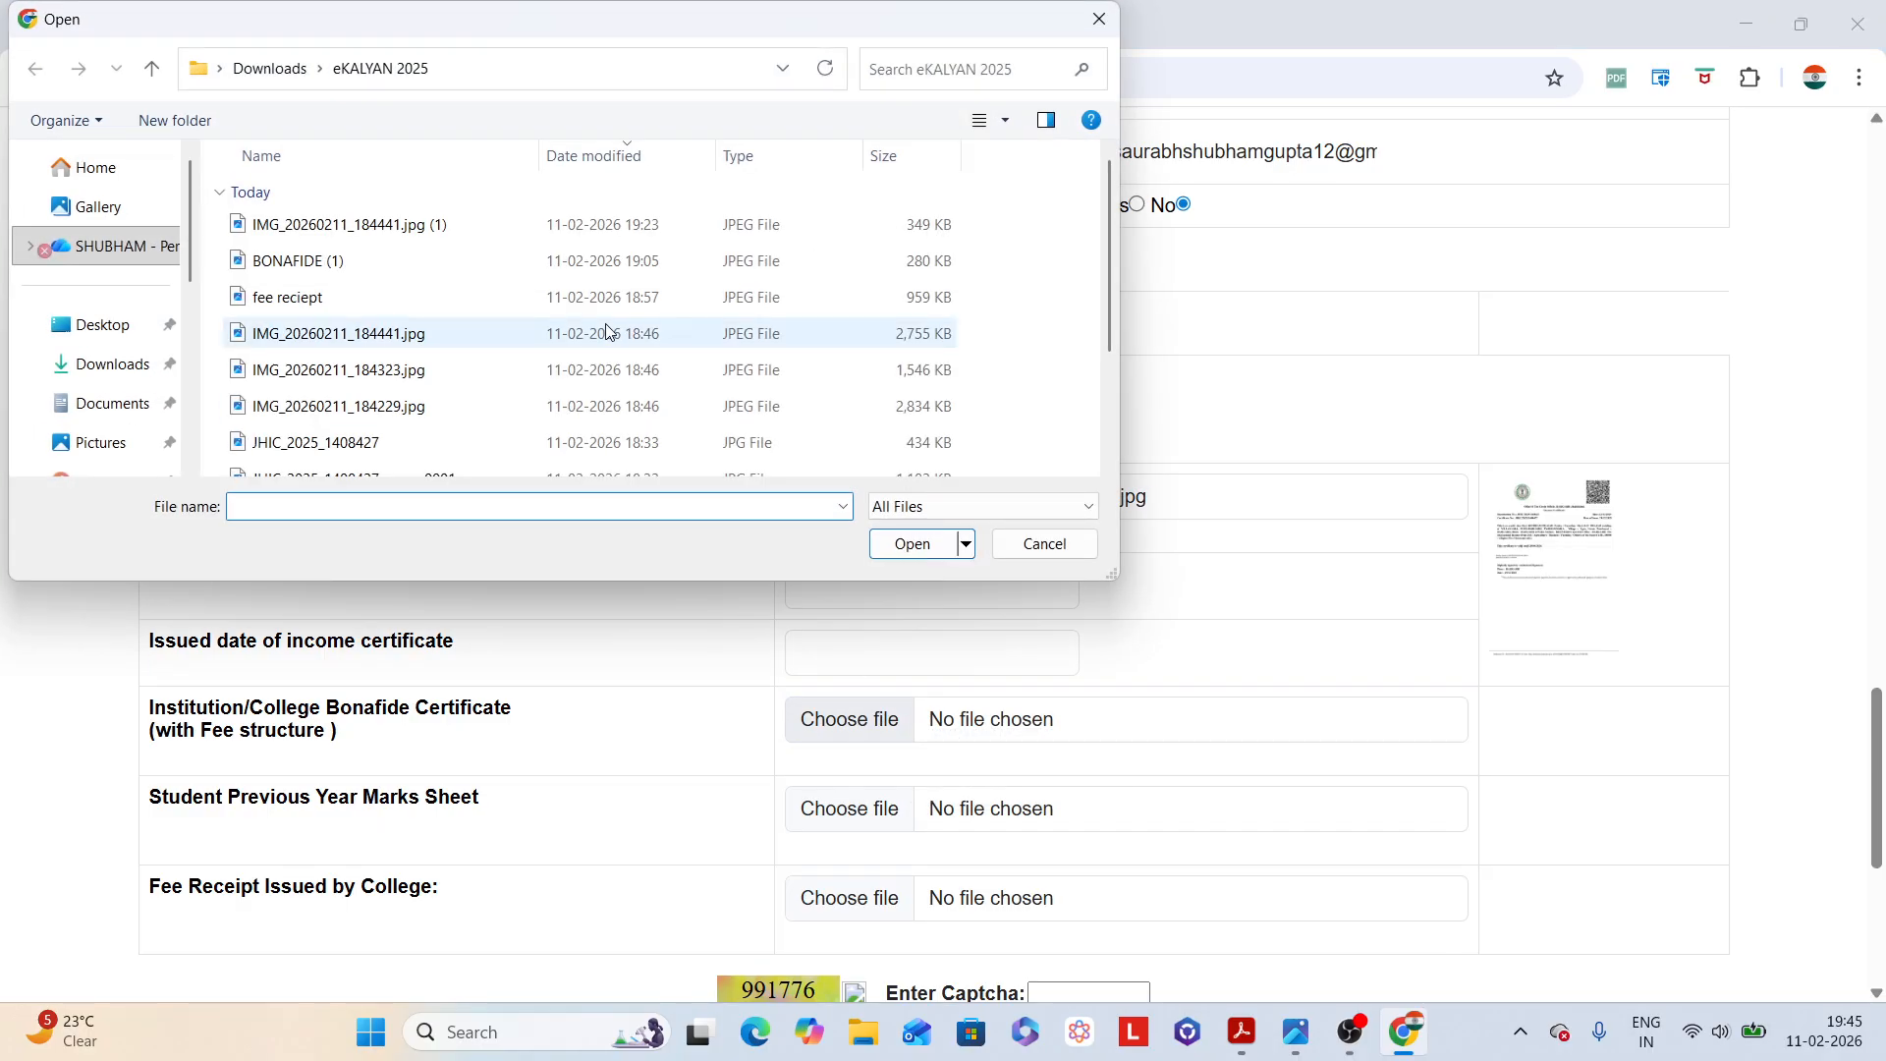
click(324, 262)
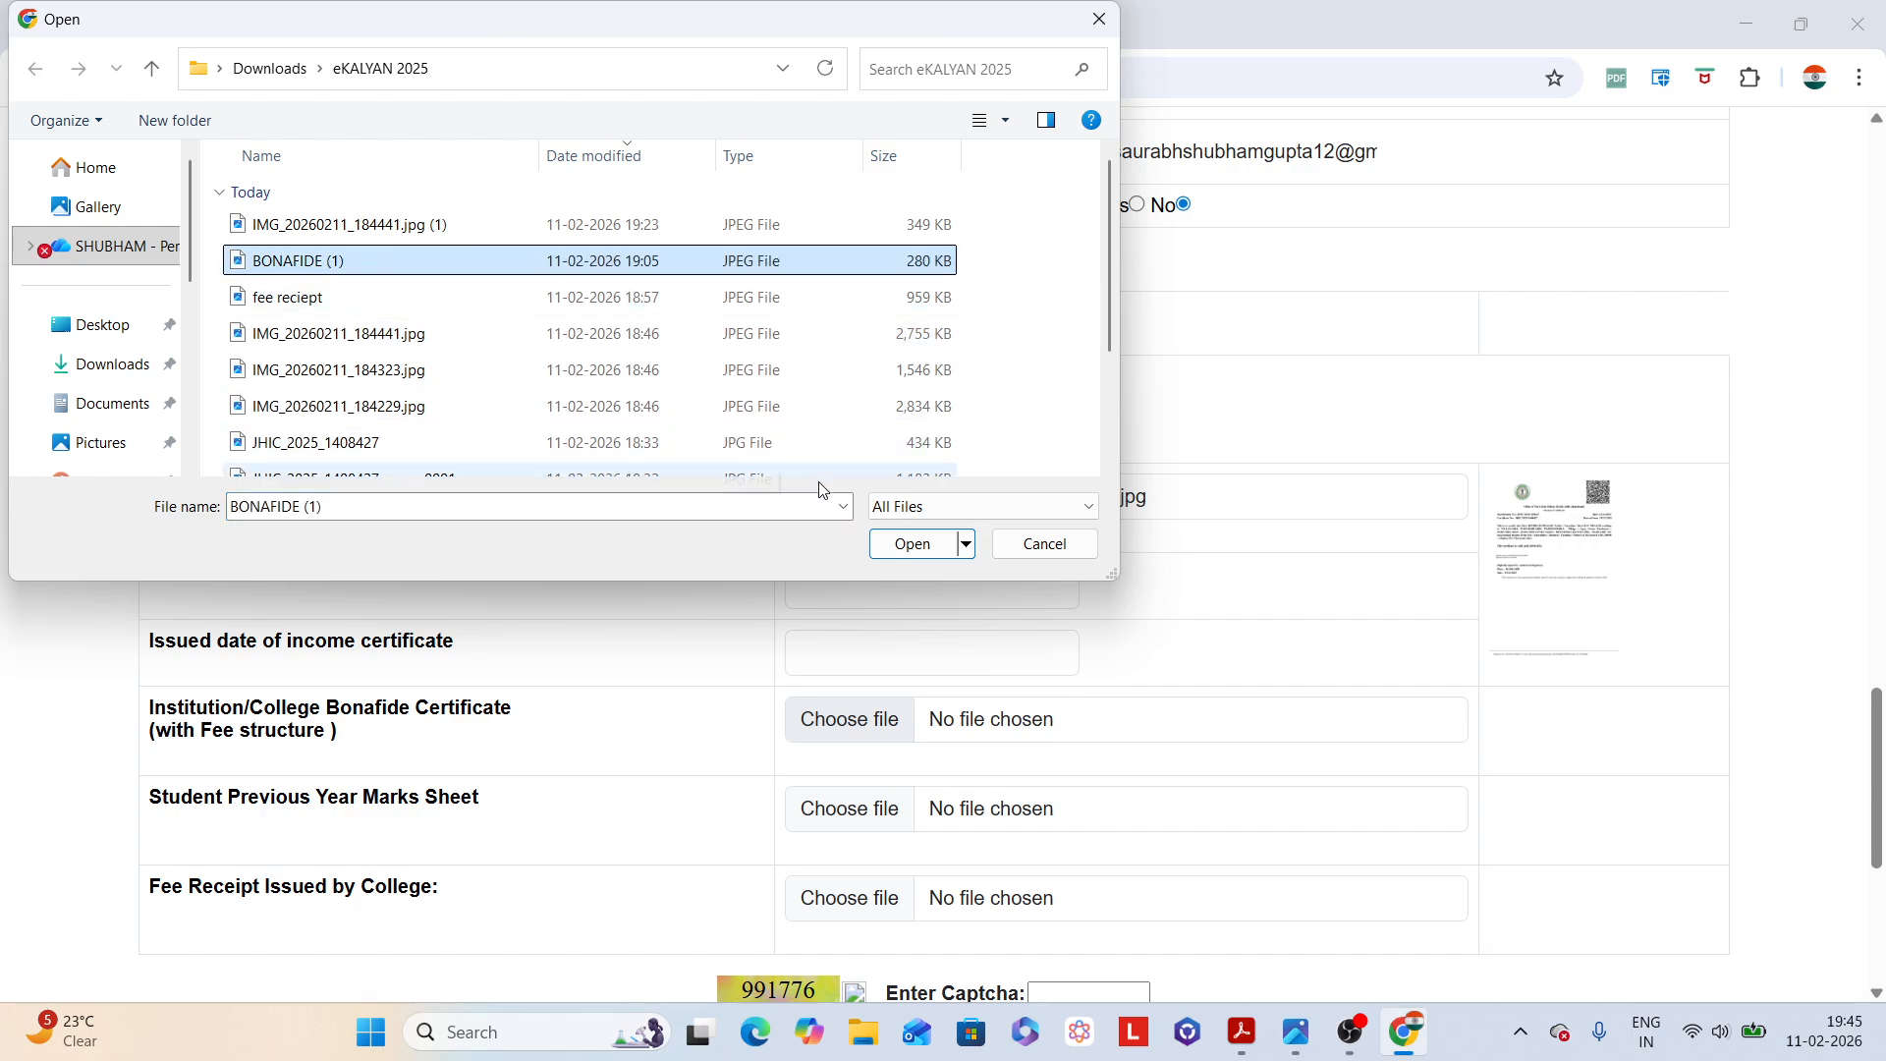
click(887, 546)
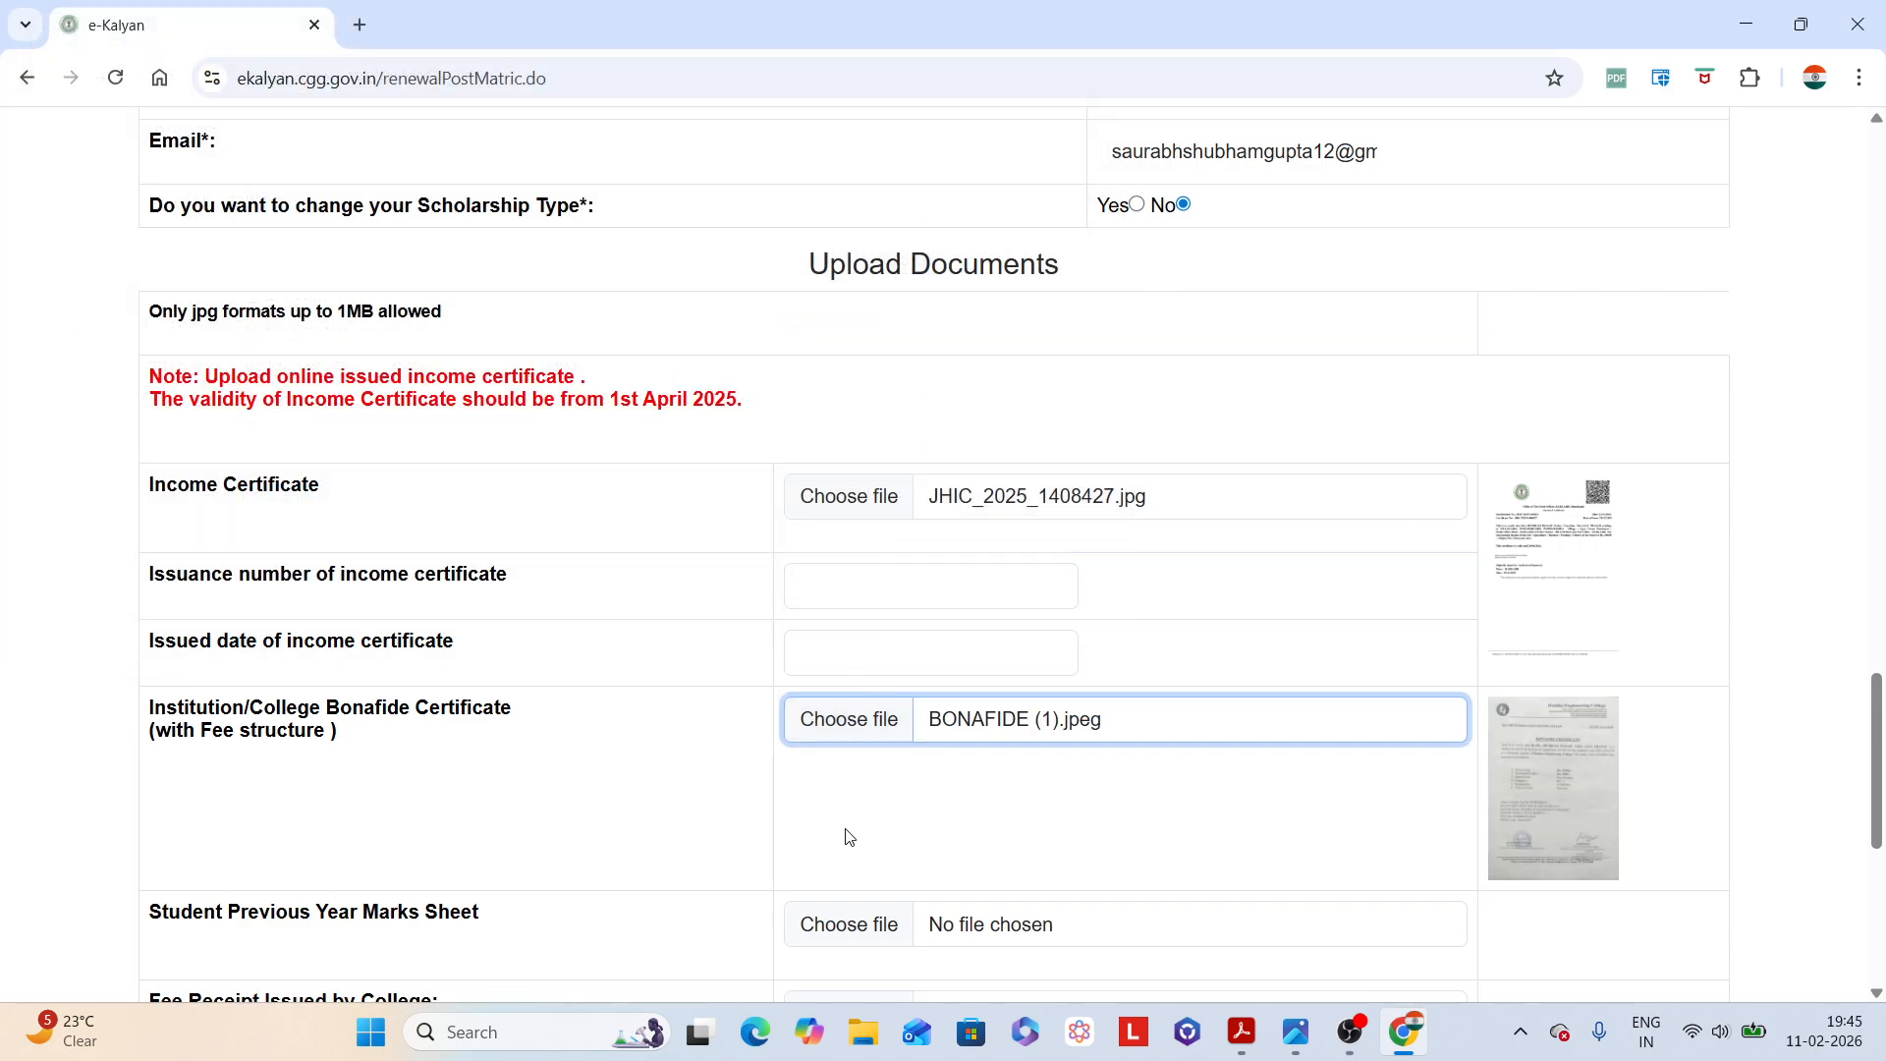
scroll(845, 833, down, 2)
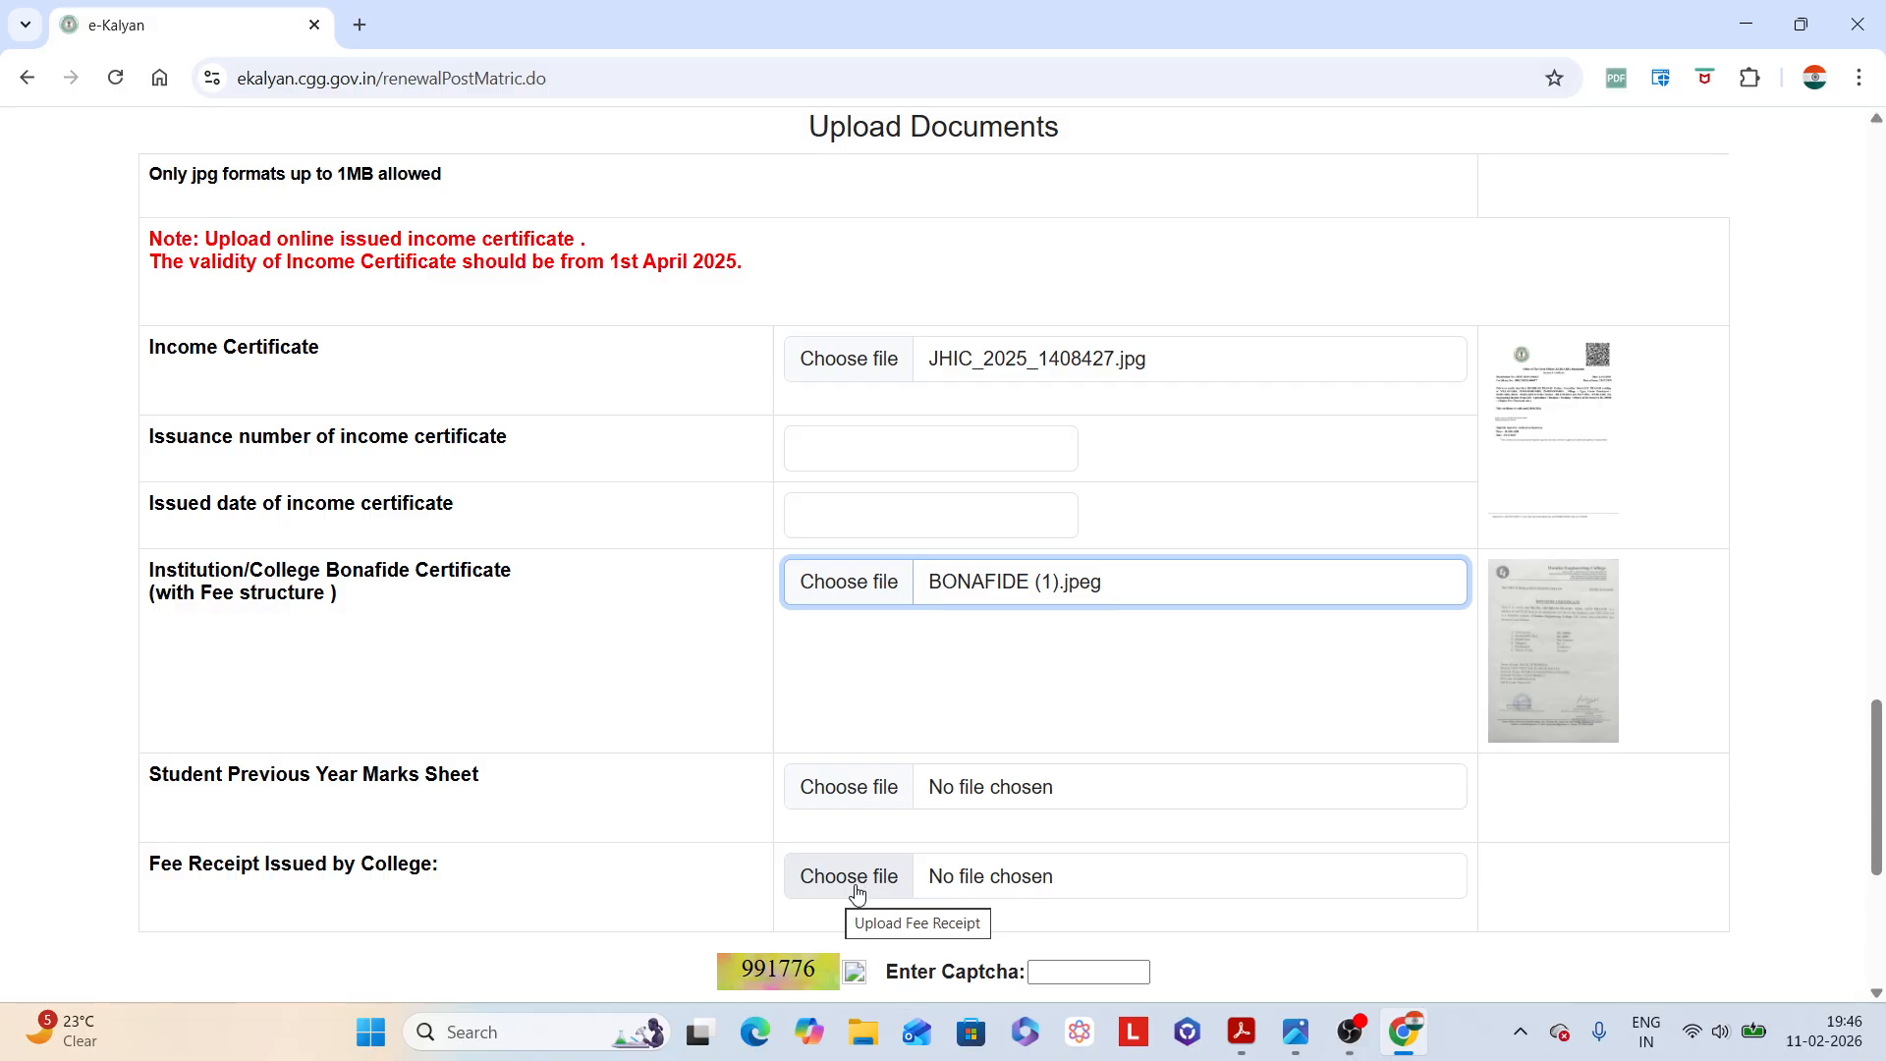
Put the cursor in the Enter Captcha box, then bring up OBS Studio and minimize it.
scroll(857, 891, down, 2)
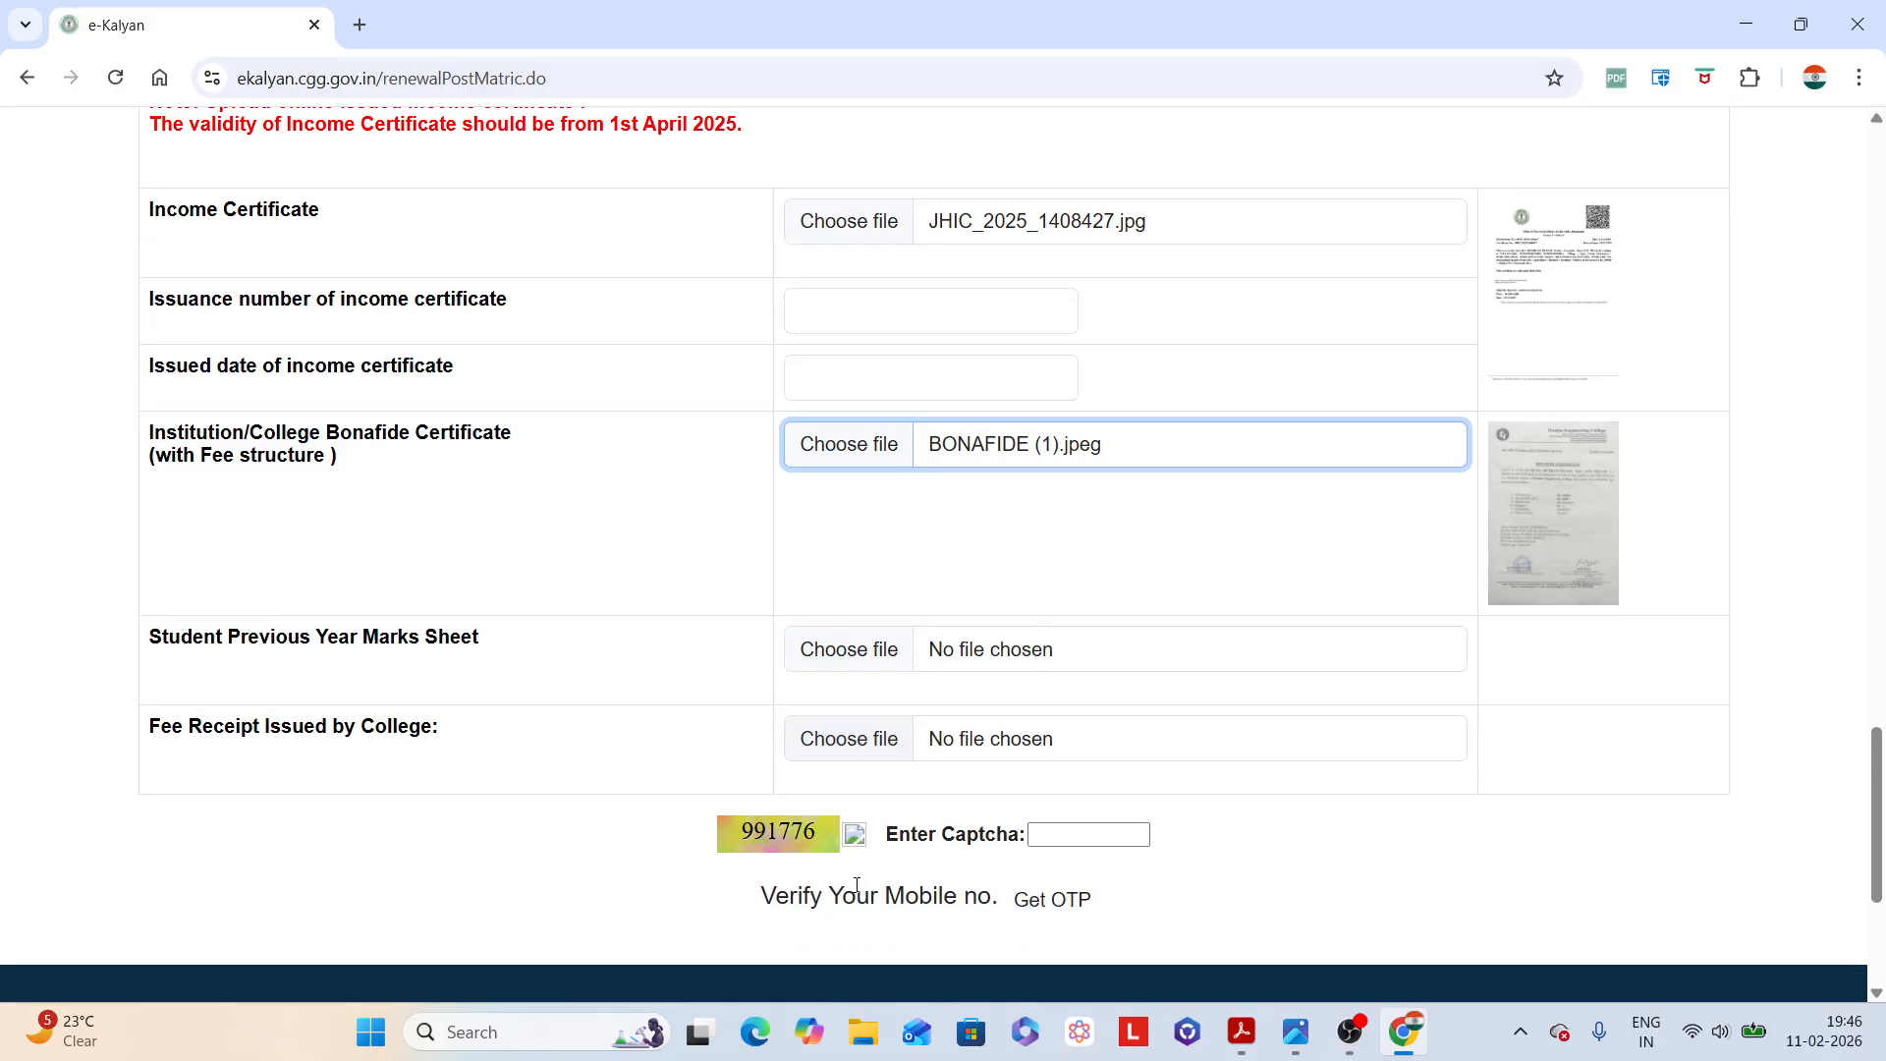
click(1065, 836)
scroll(1152, 716, up, 6)
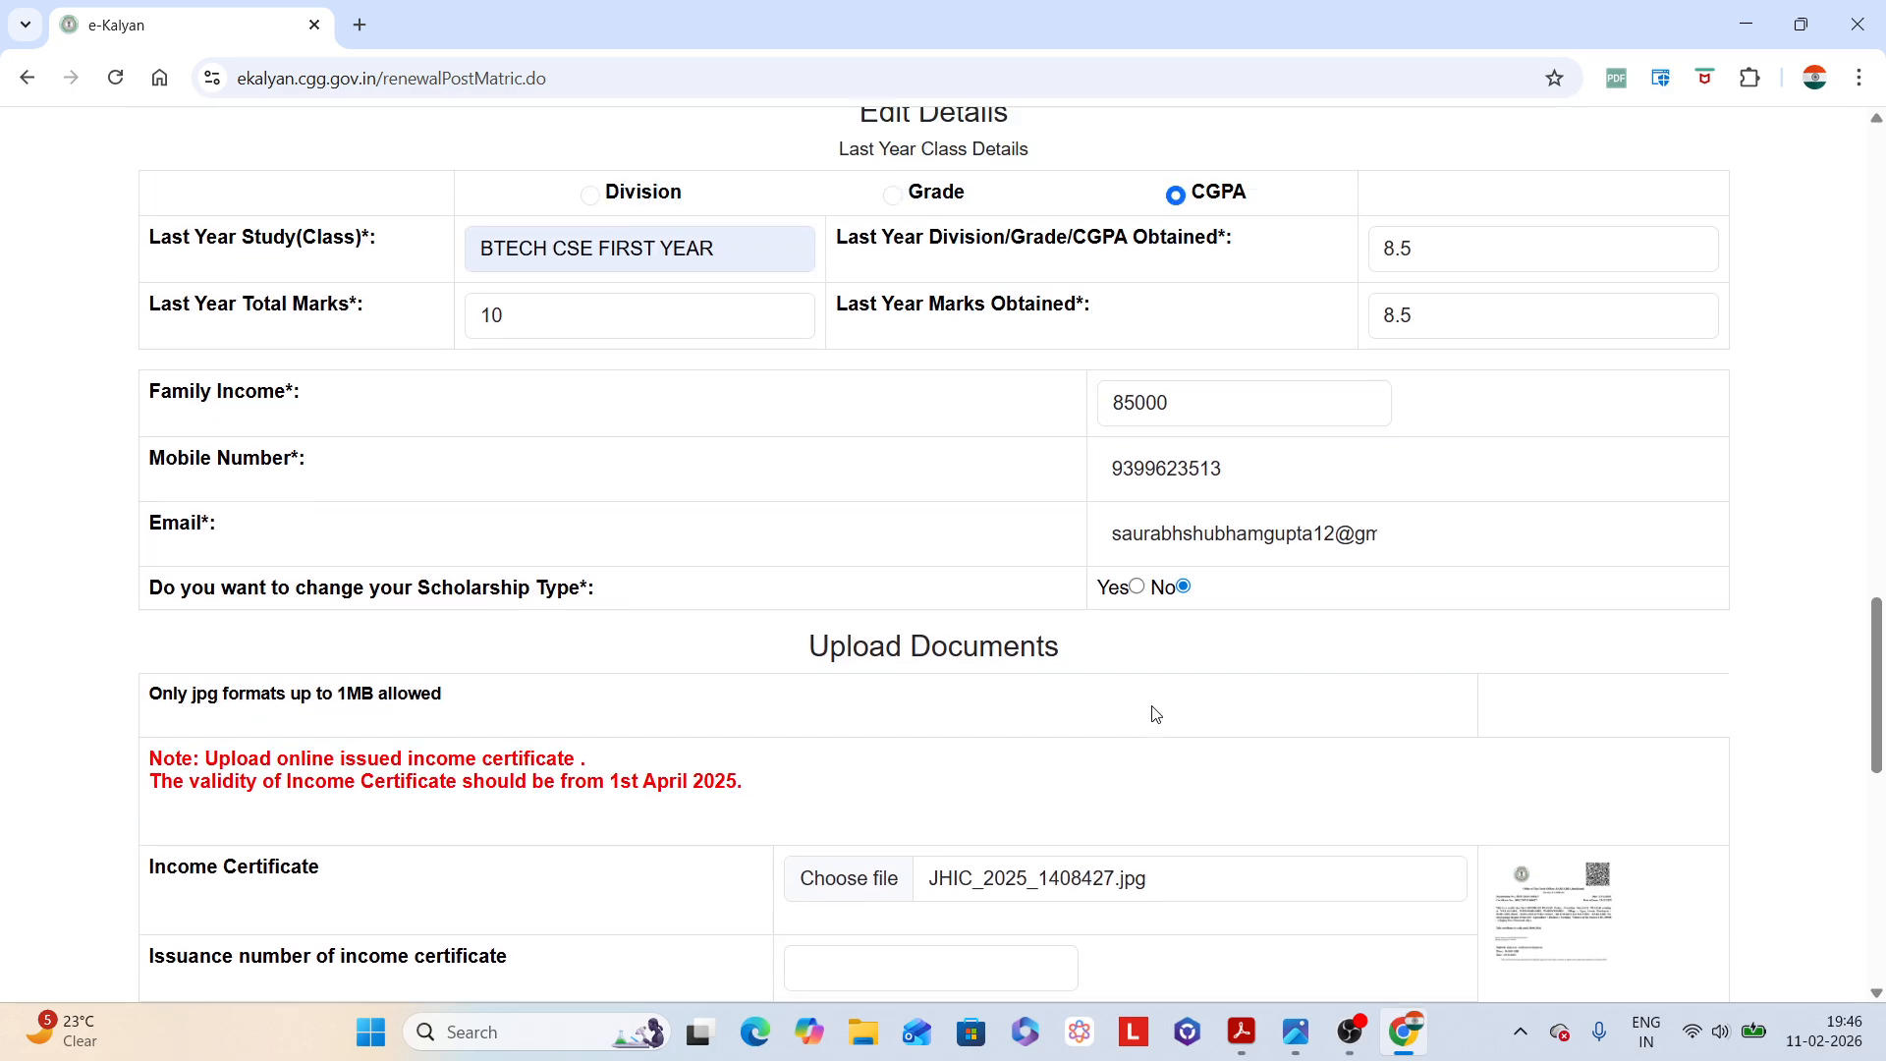
scroll(1155, 713, down, 8)
scroll(1155, 714, down, 3)
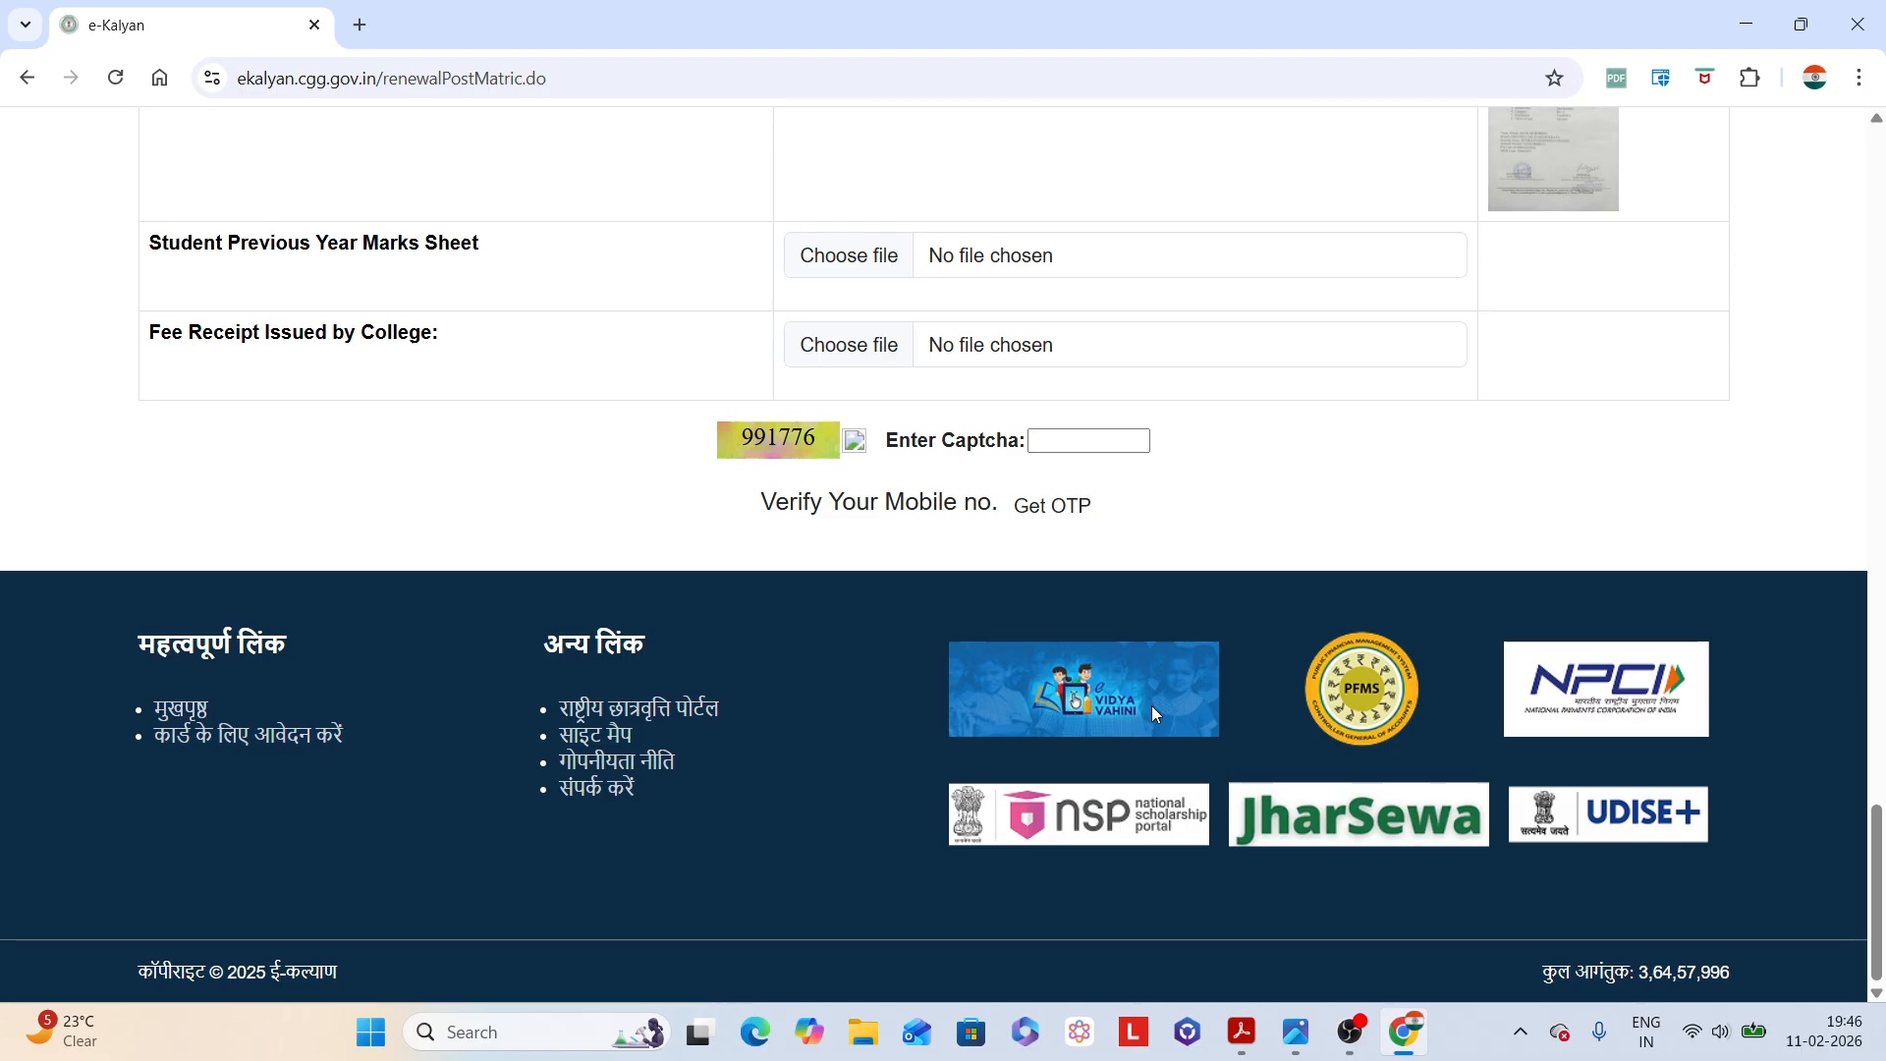
click(1355, 1047)
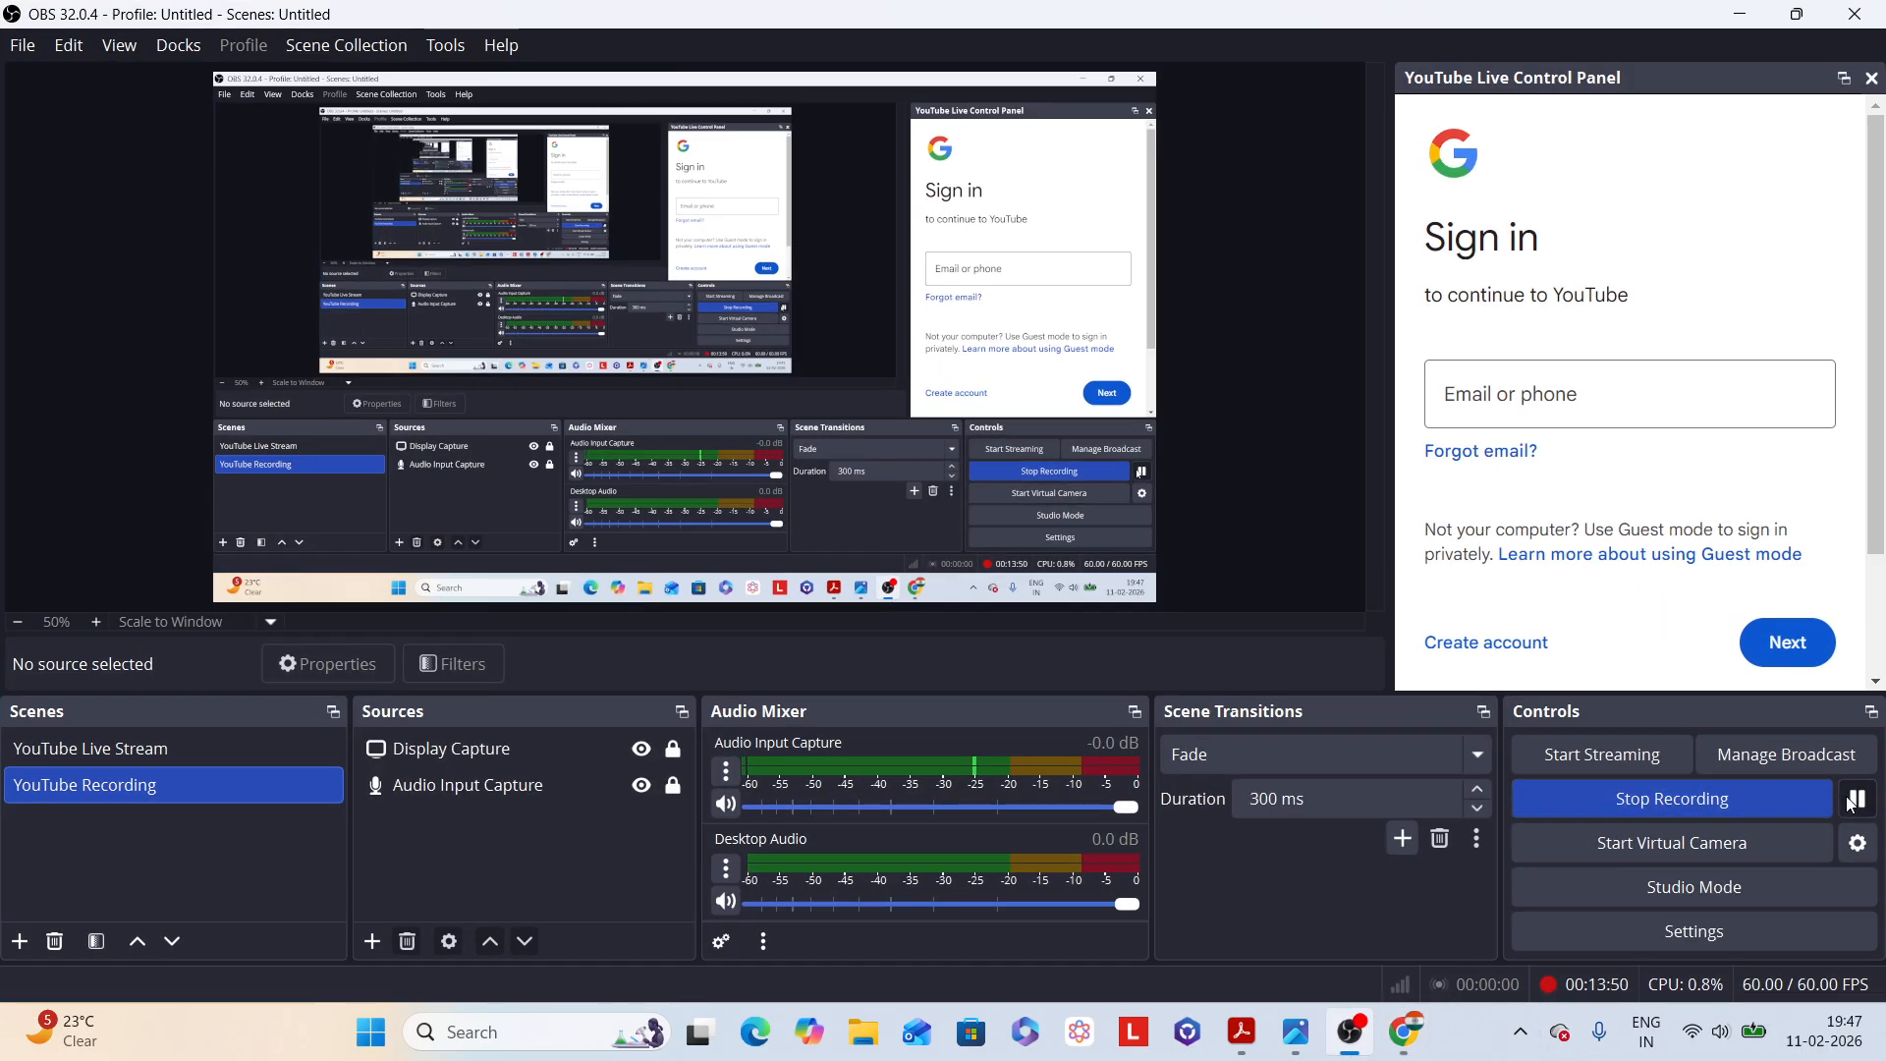
click(1724, 13)
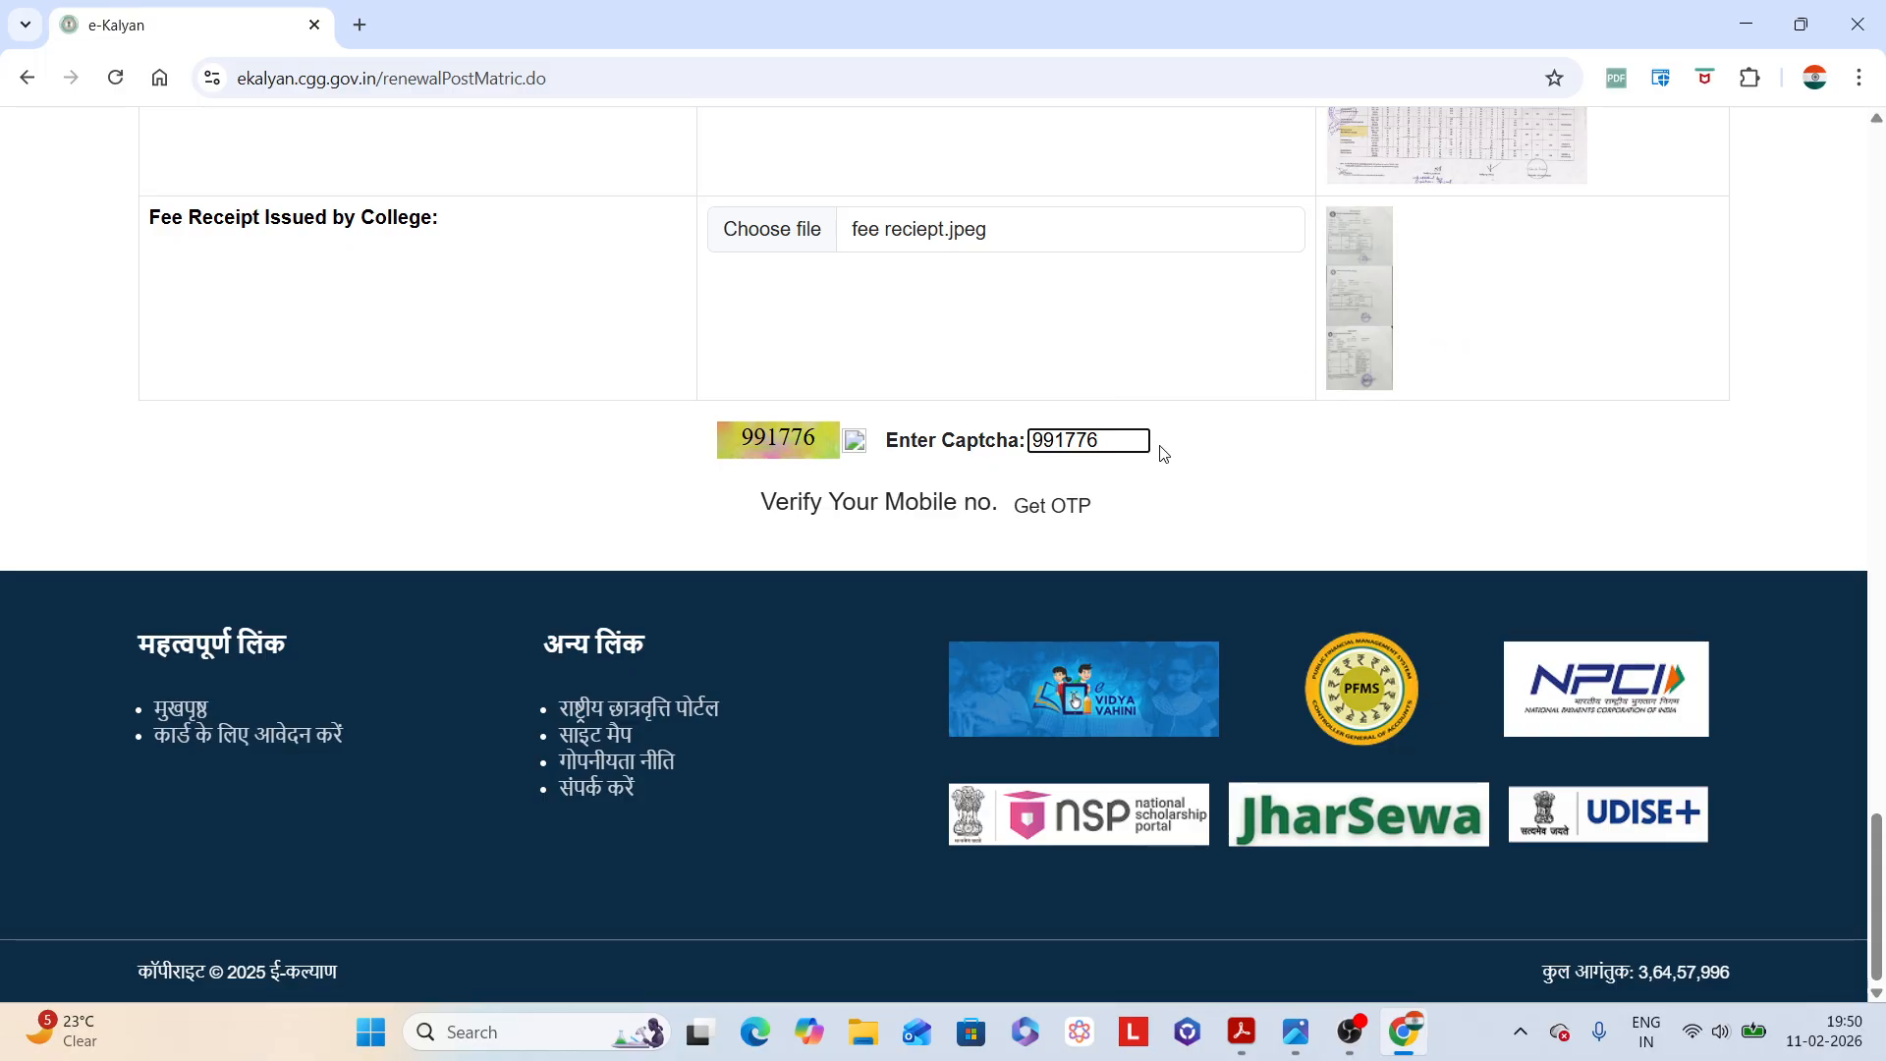
Request the mobile OTP, enter the received code, and final-submit the renewal form, confirming the prompt.
click(1075, 506)
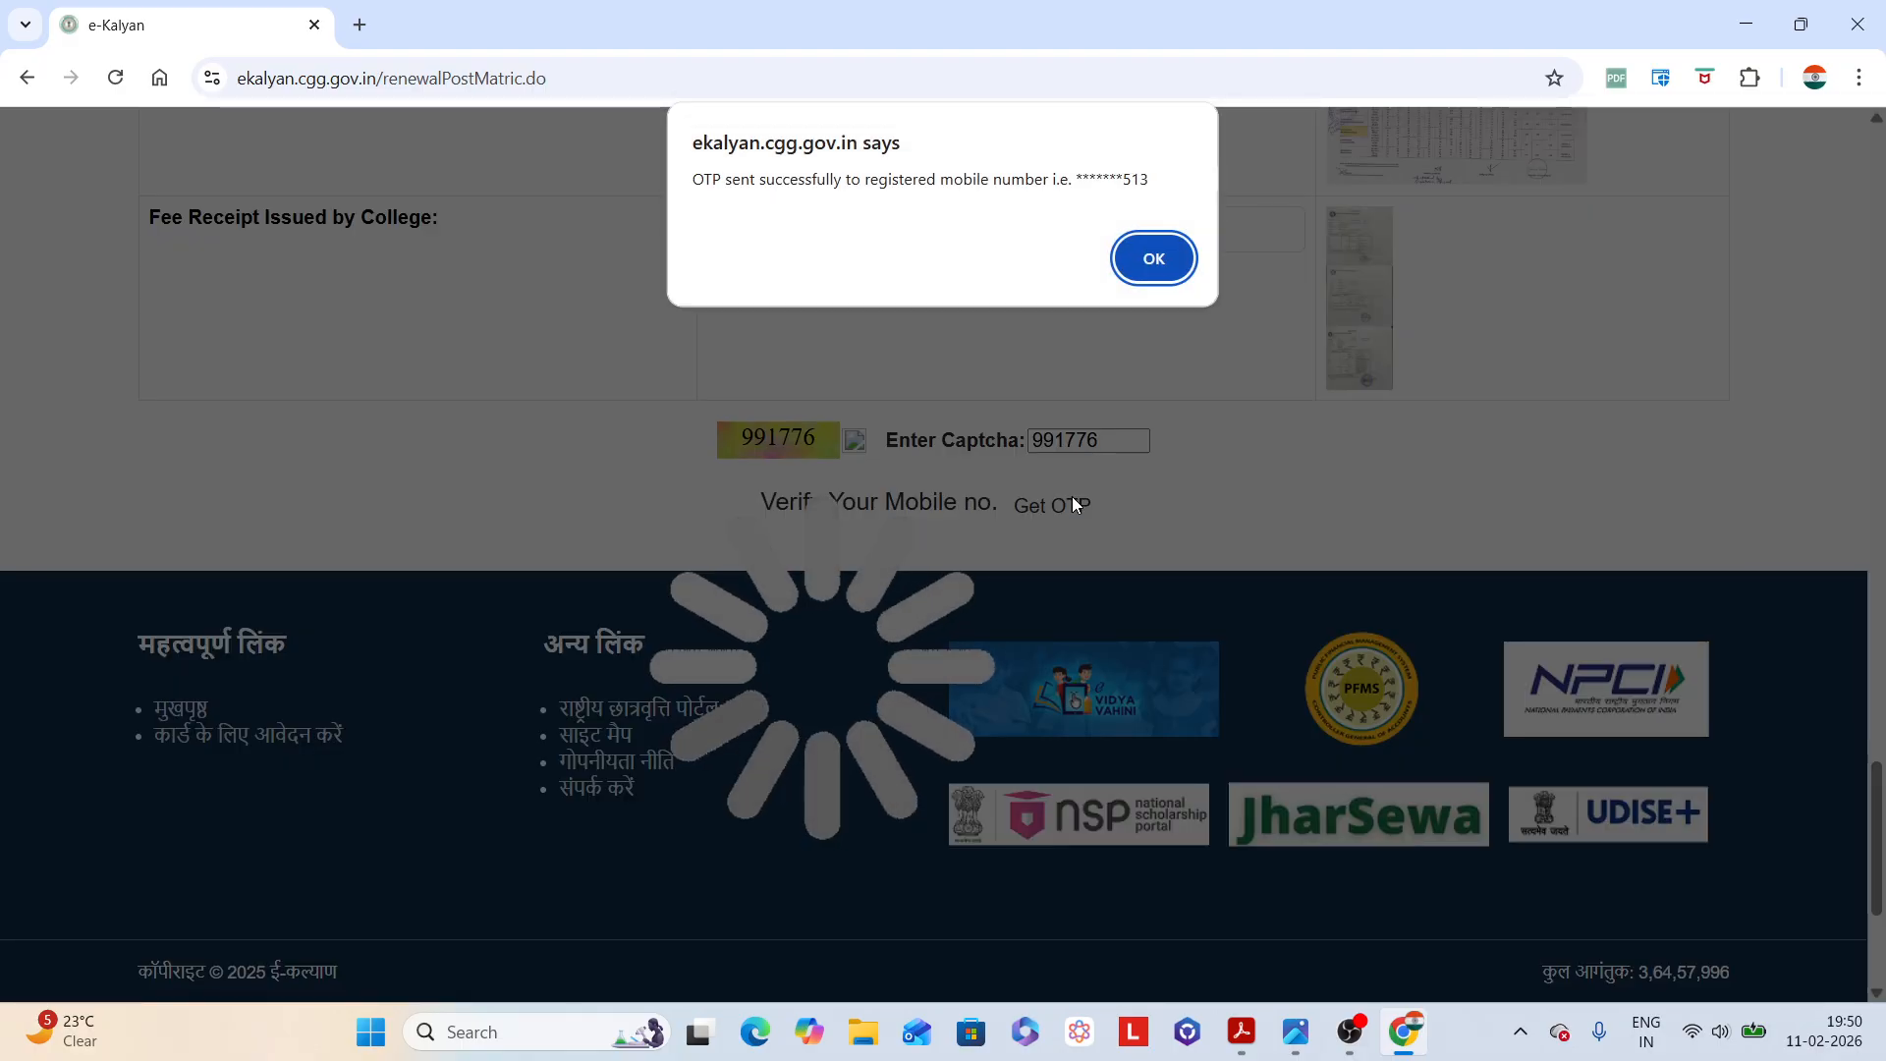
click(1154, 258)
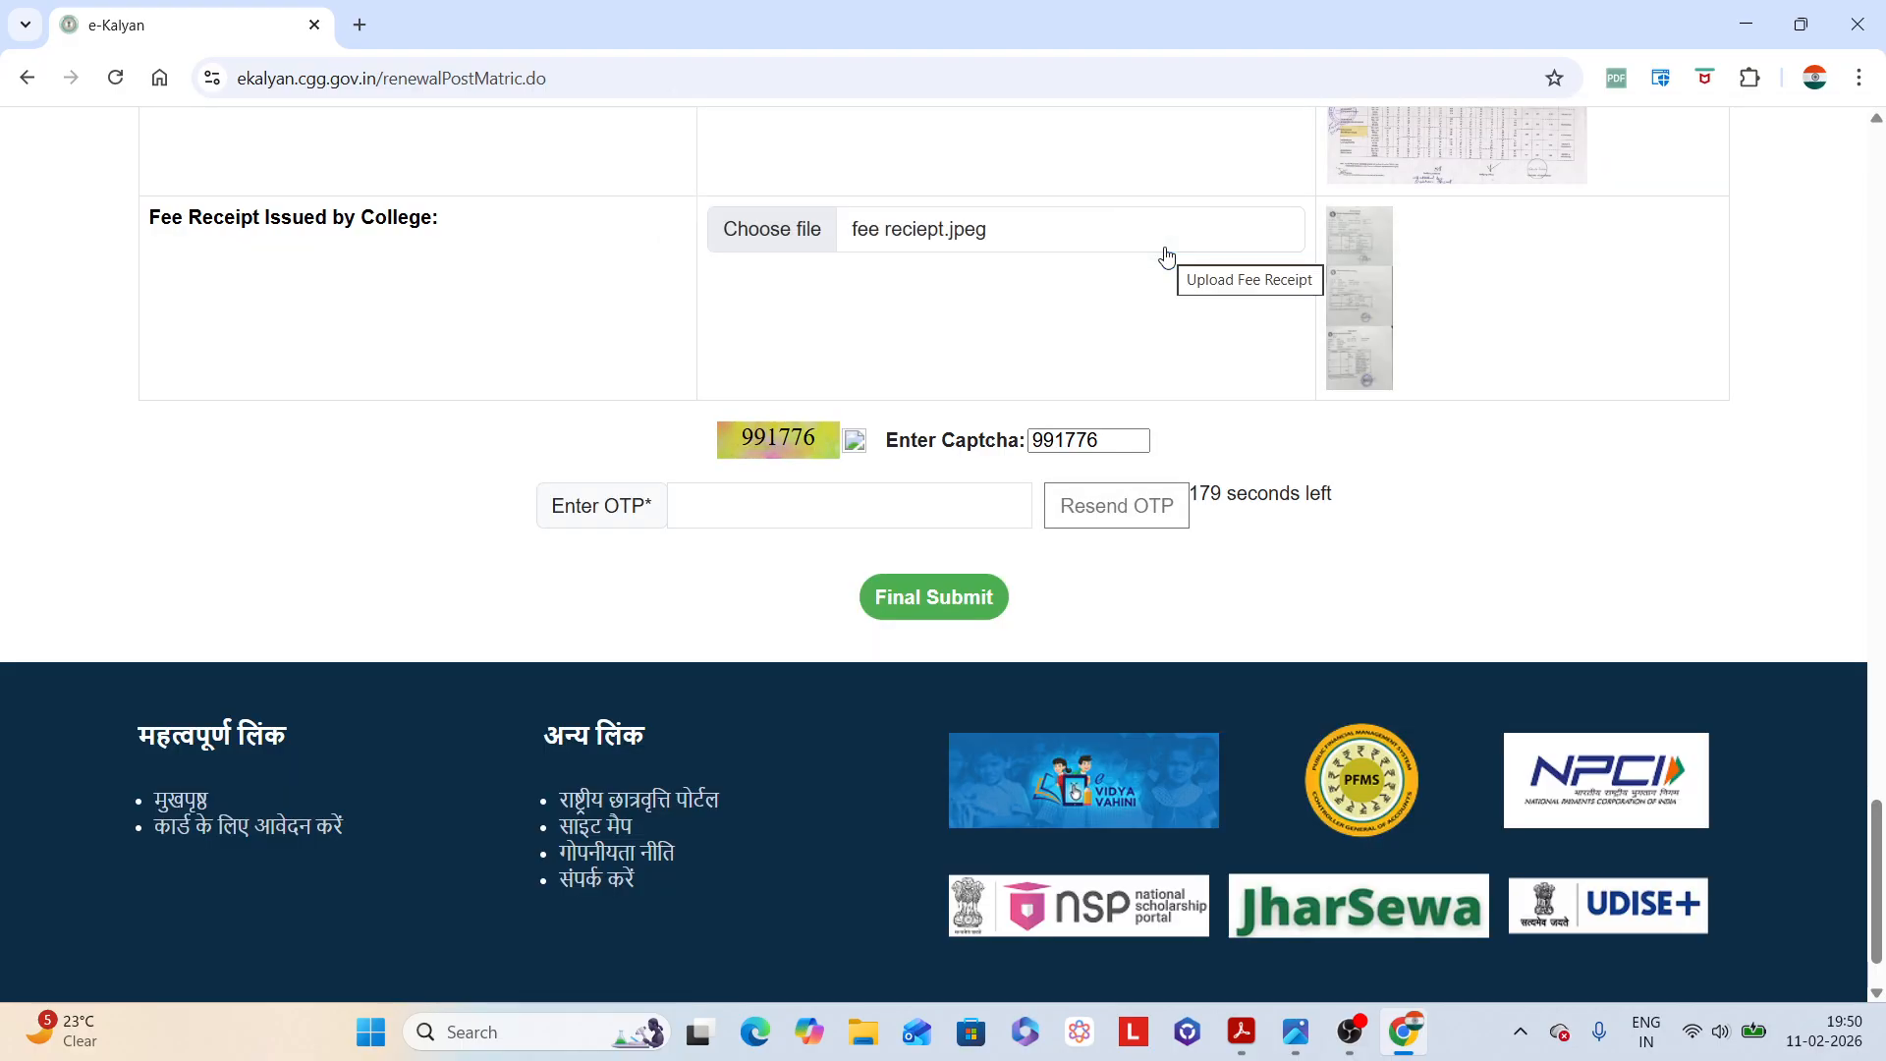
click(827, 493)
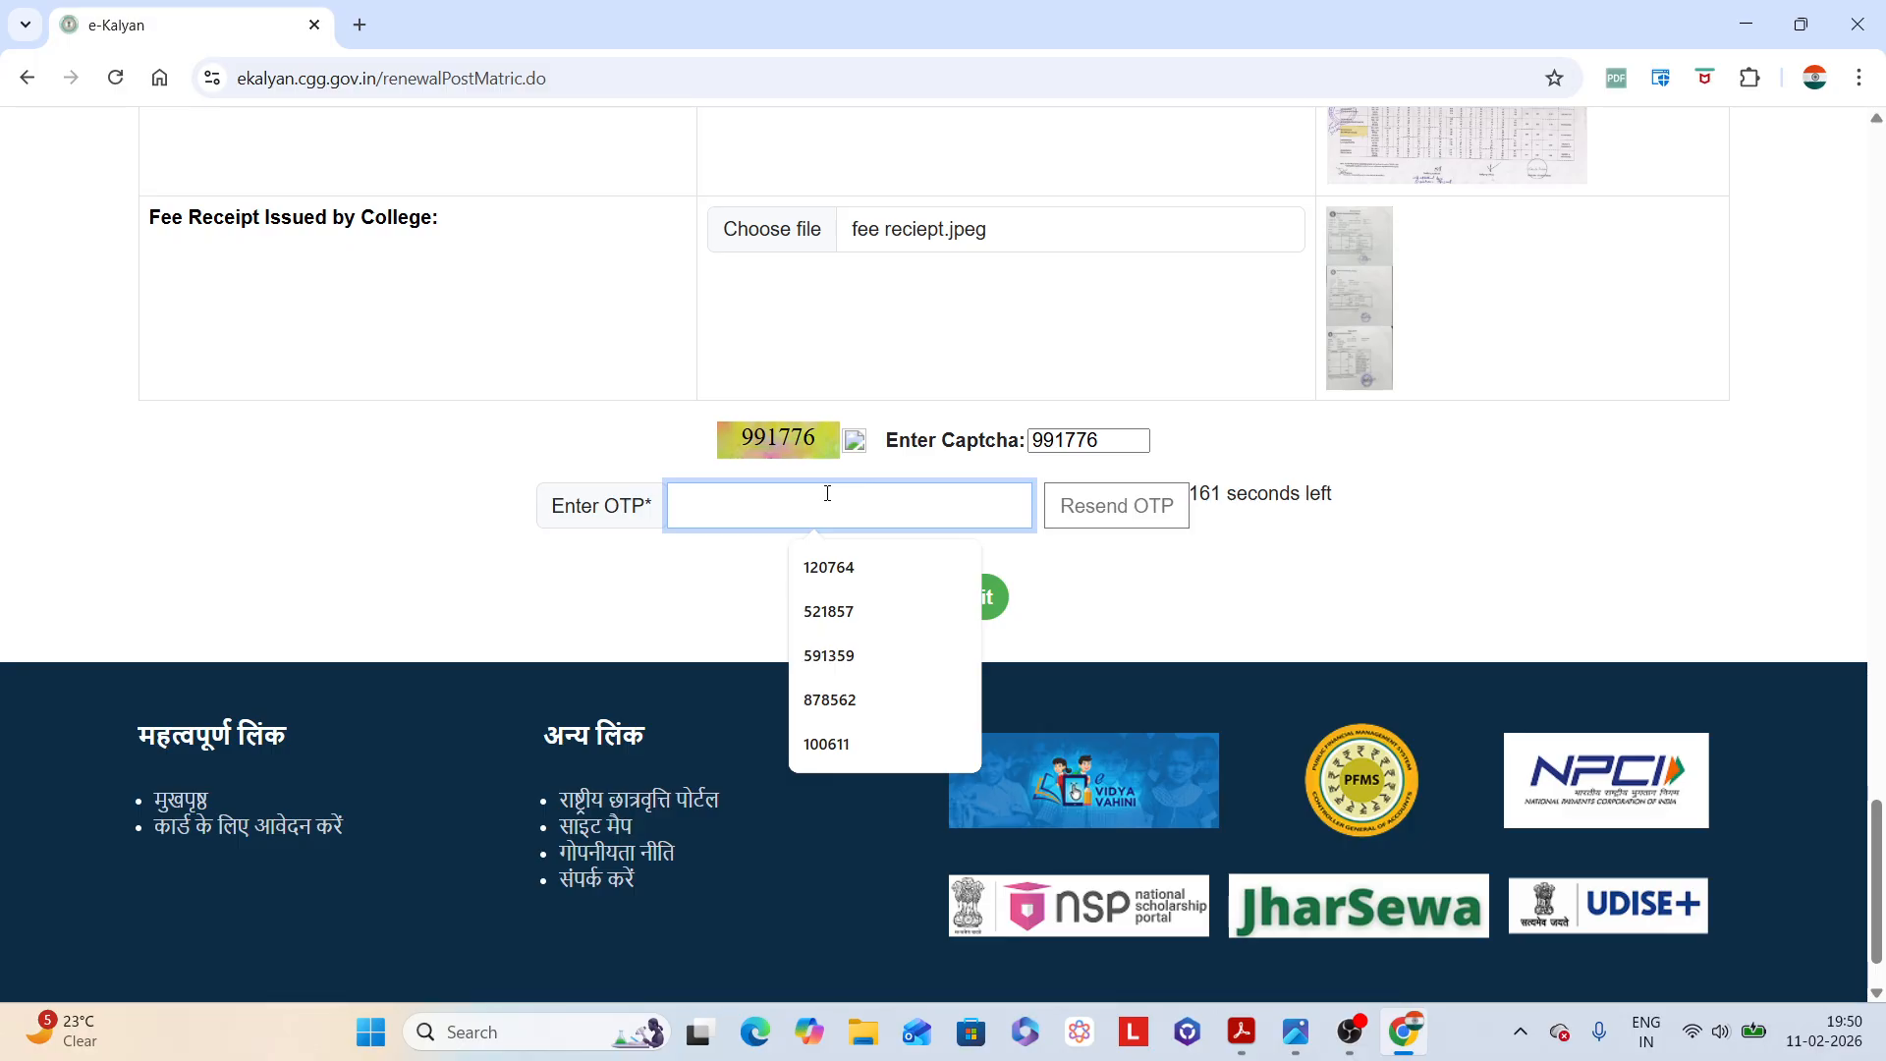
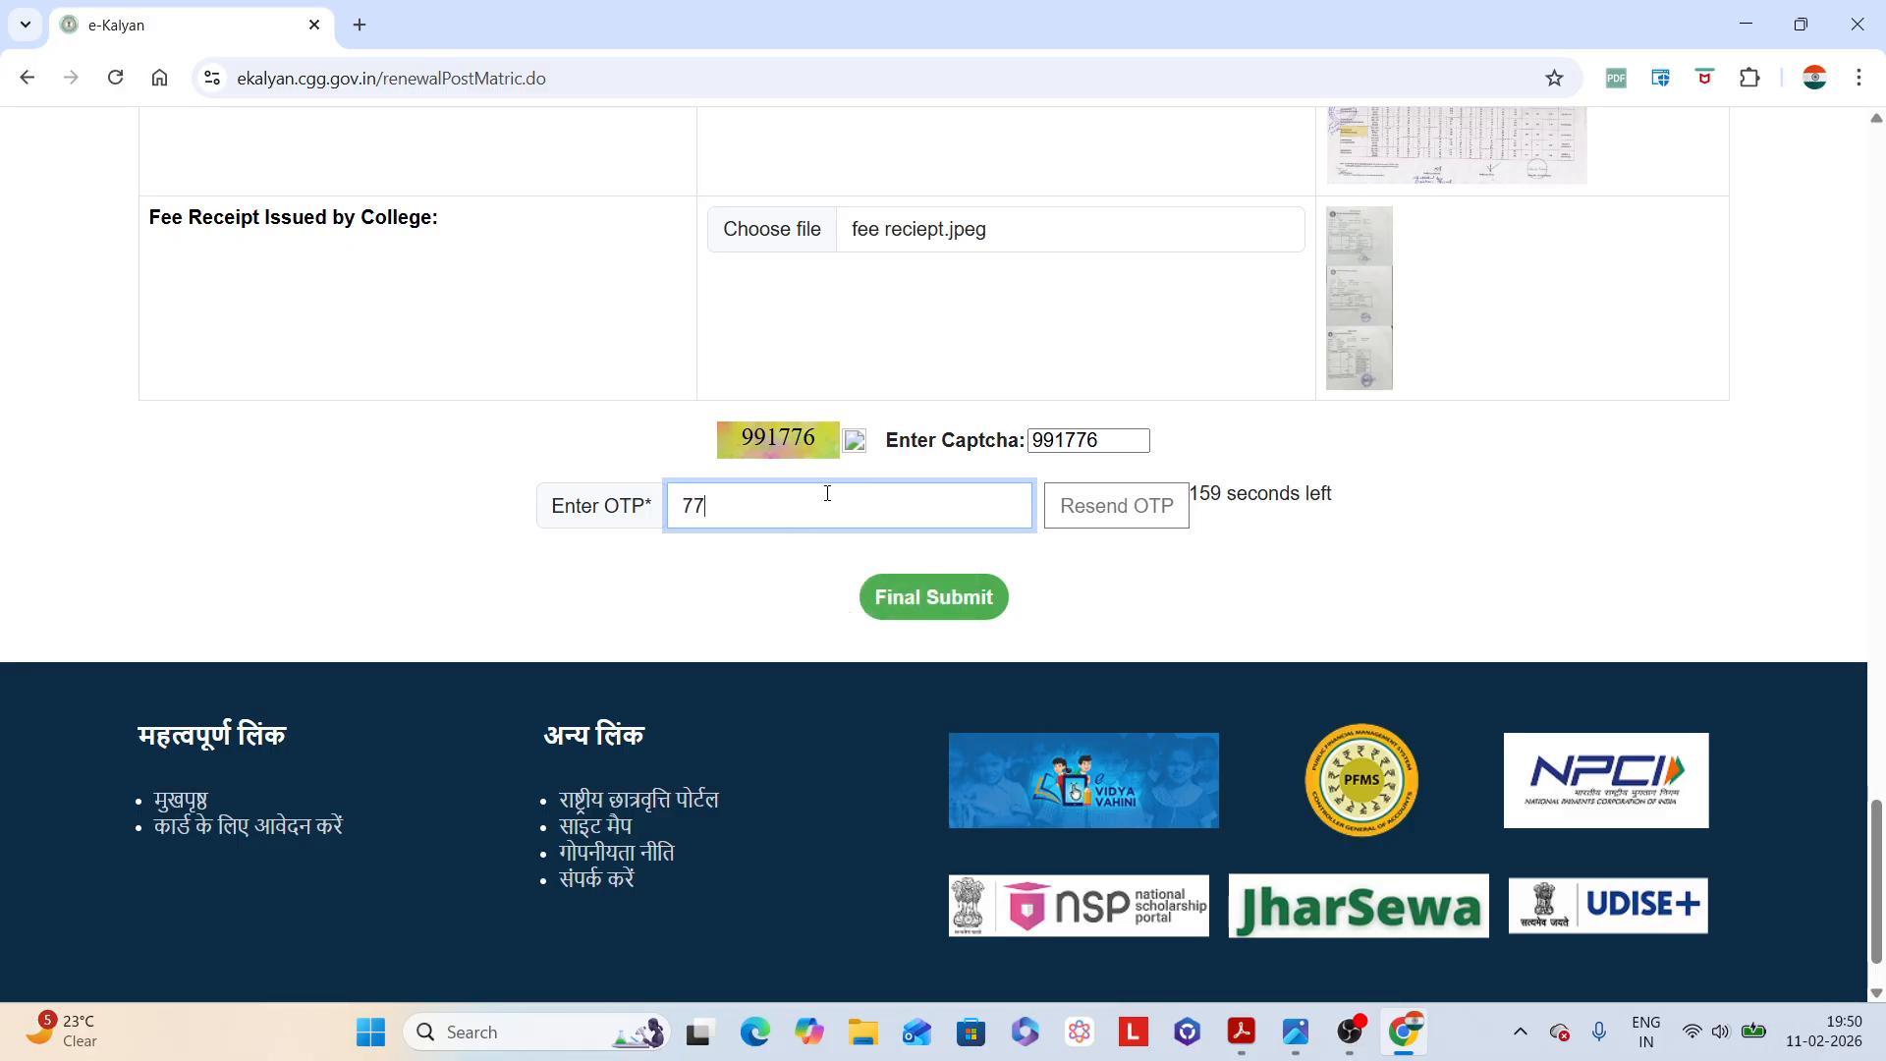
click(933, 597)
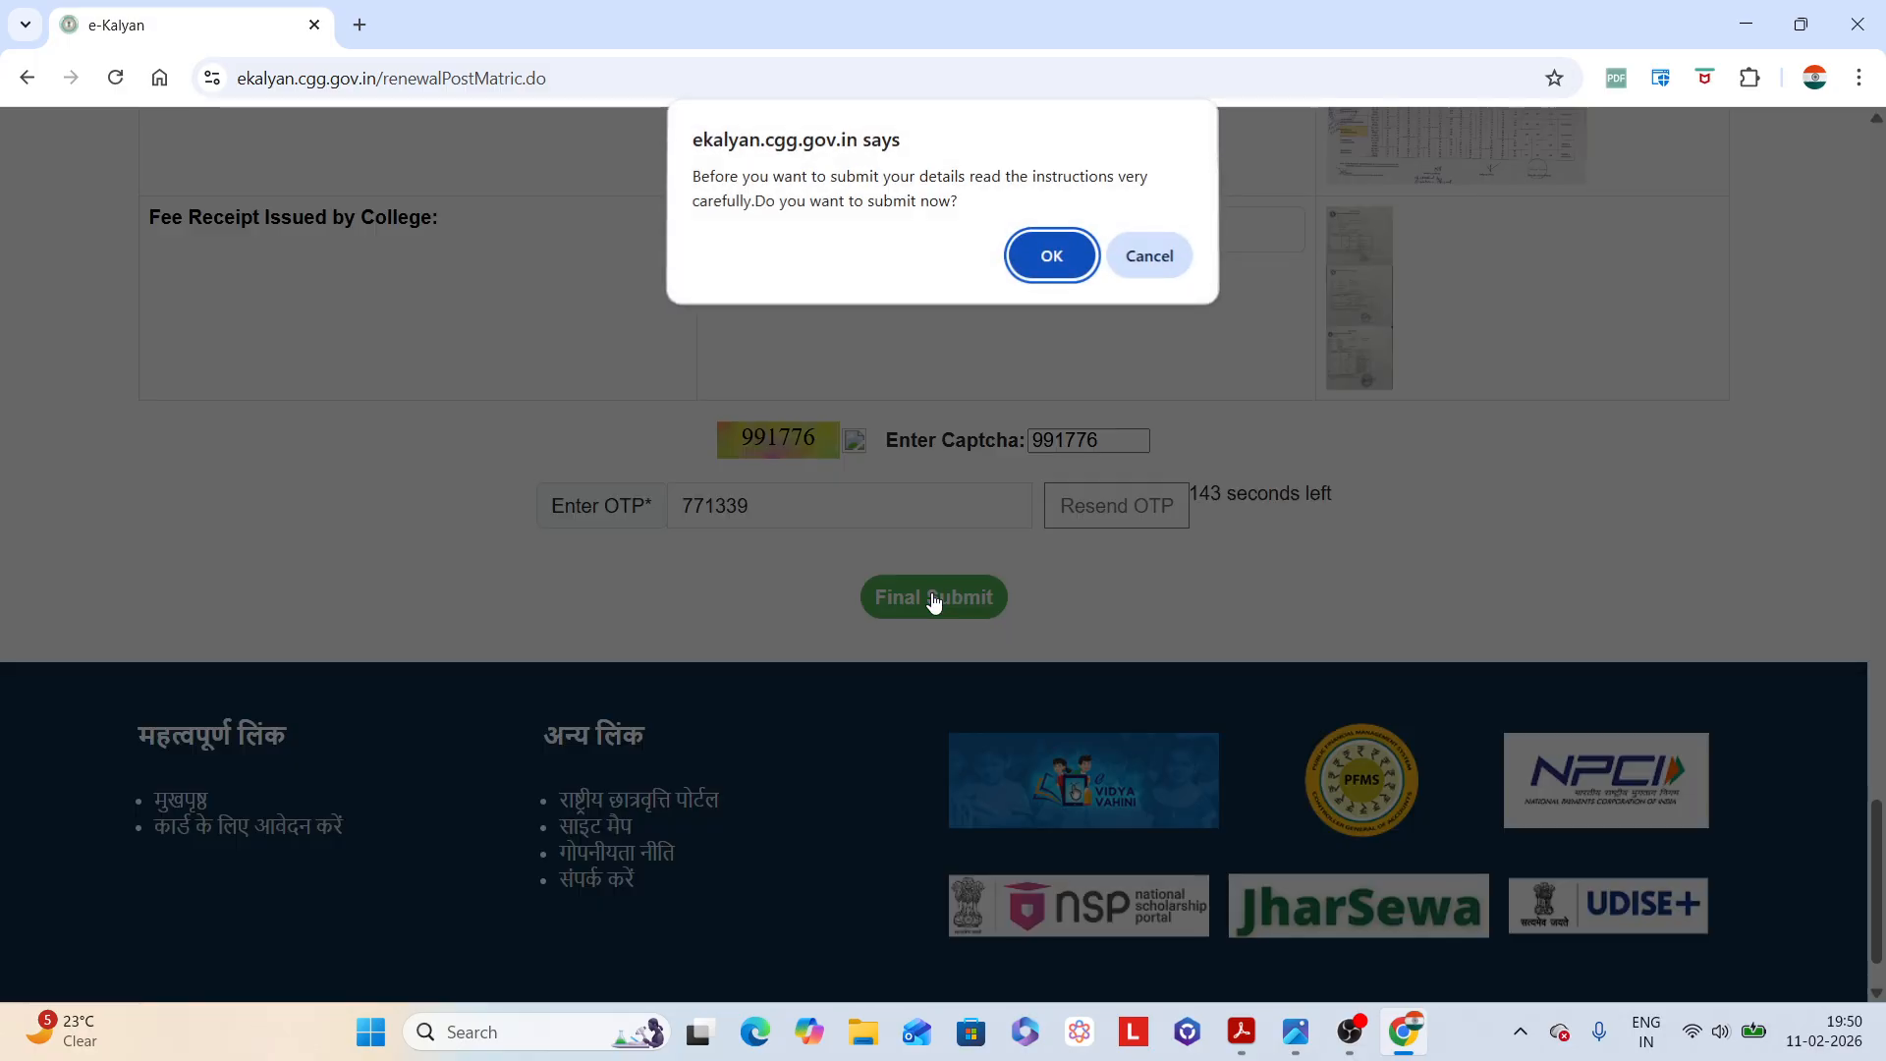
click(1050, 259)
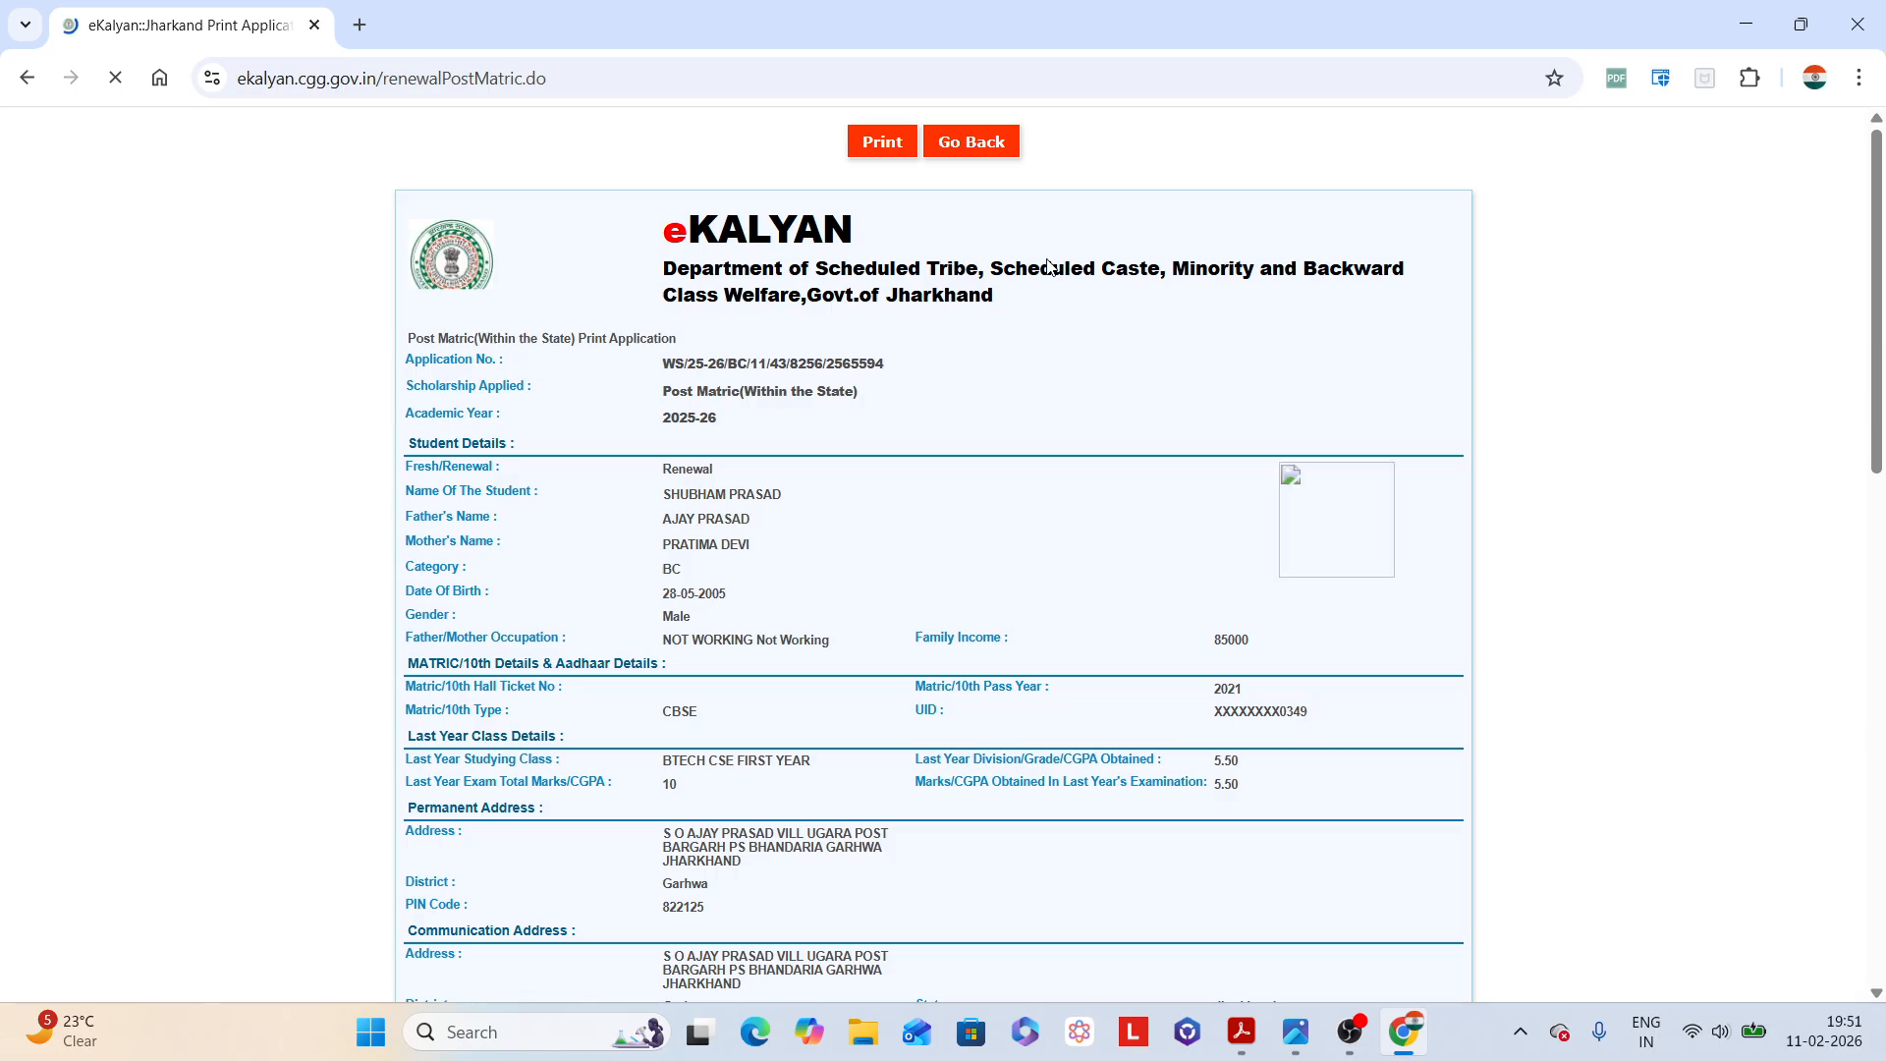
Scroll through the Print Application page's course details, uploaded documents and declaration down to Print and Go Back.
scroll(1049, 265, down, 12)
scroll(1049, 266, down, 1)
scroll(1049, 265, down, 1)
scroll(1048, 263, up, 5)
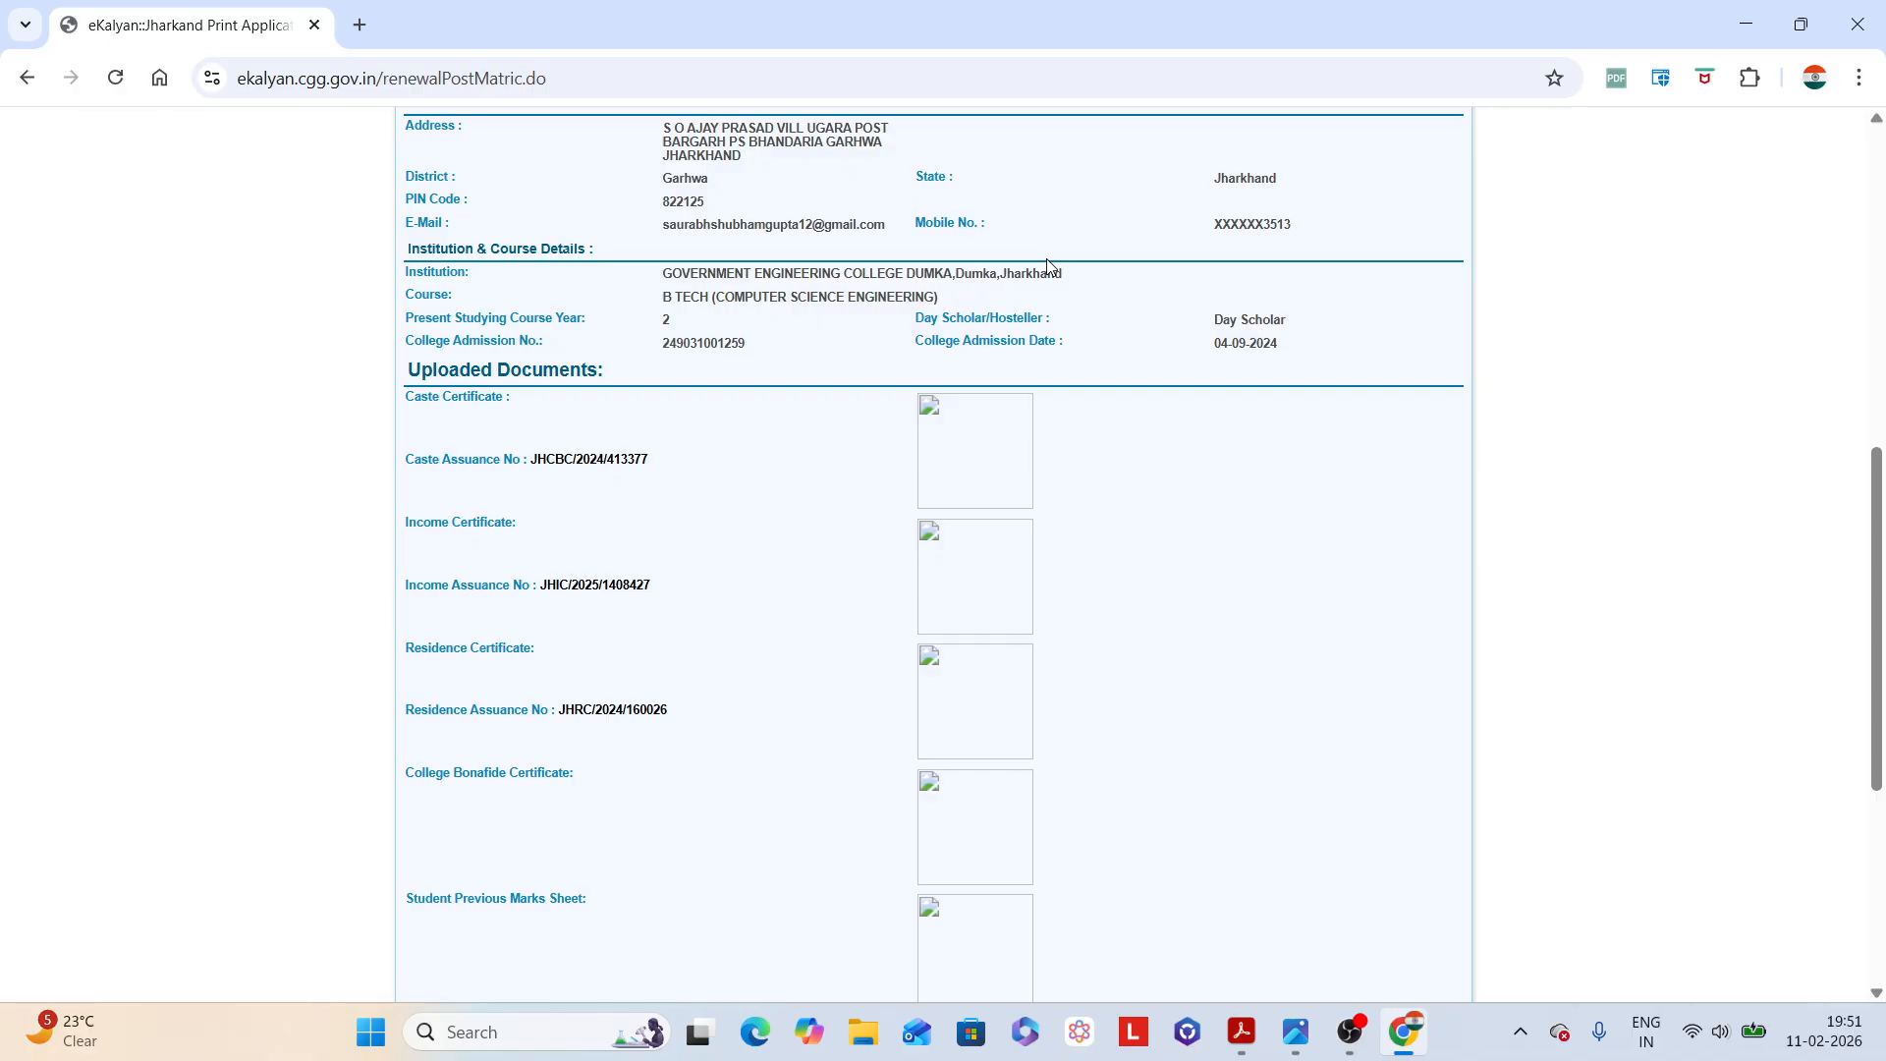
scroll(1047, 262, down, 4)
scroll(1048, 266, up, 10)
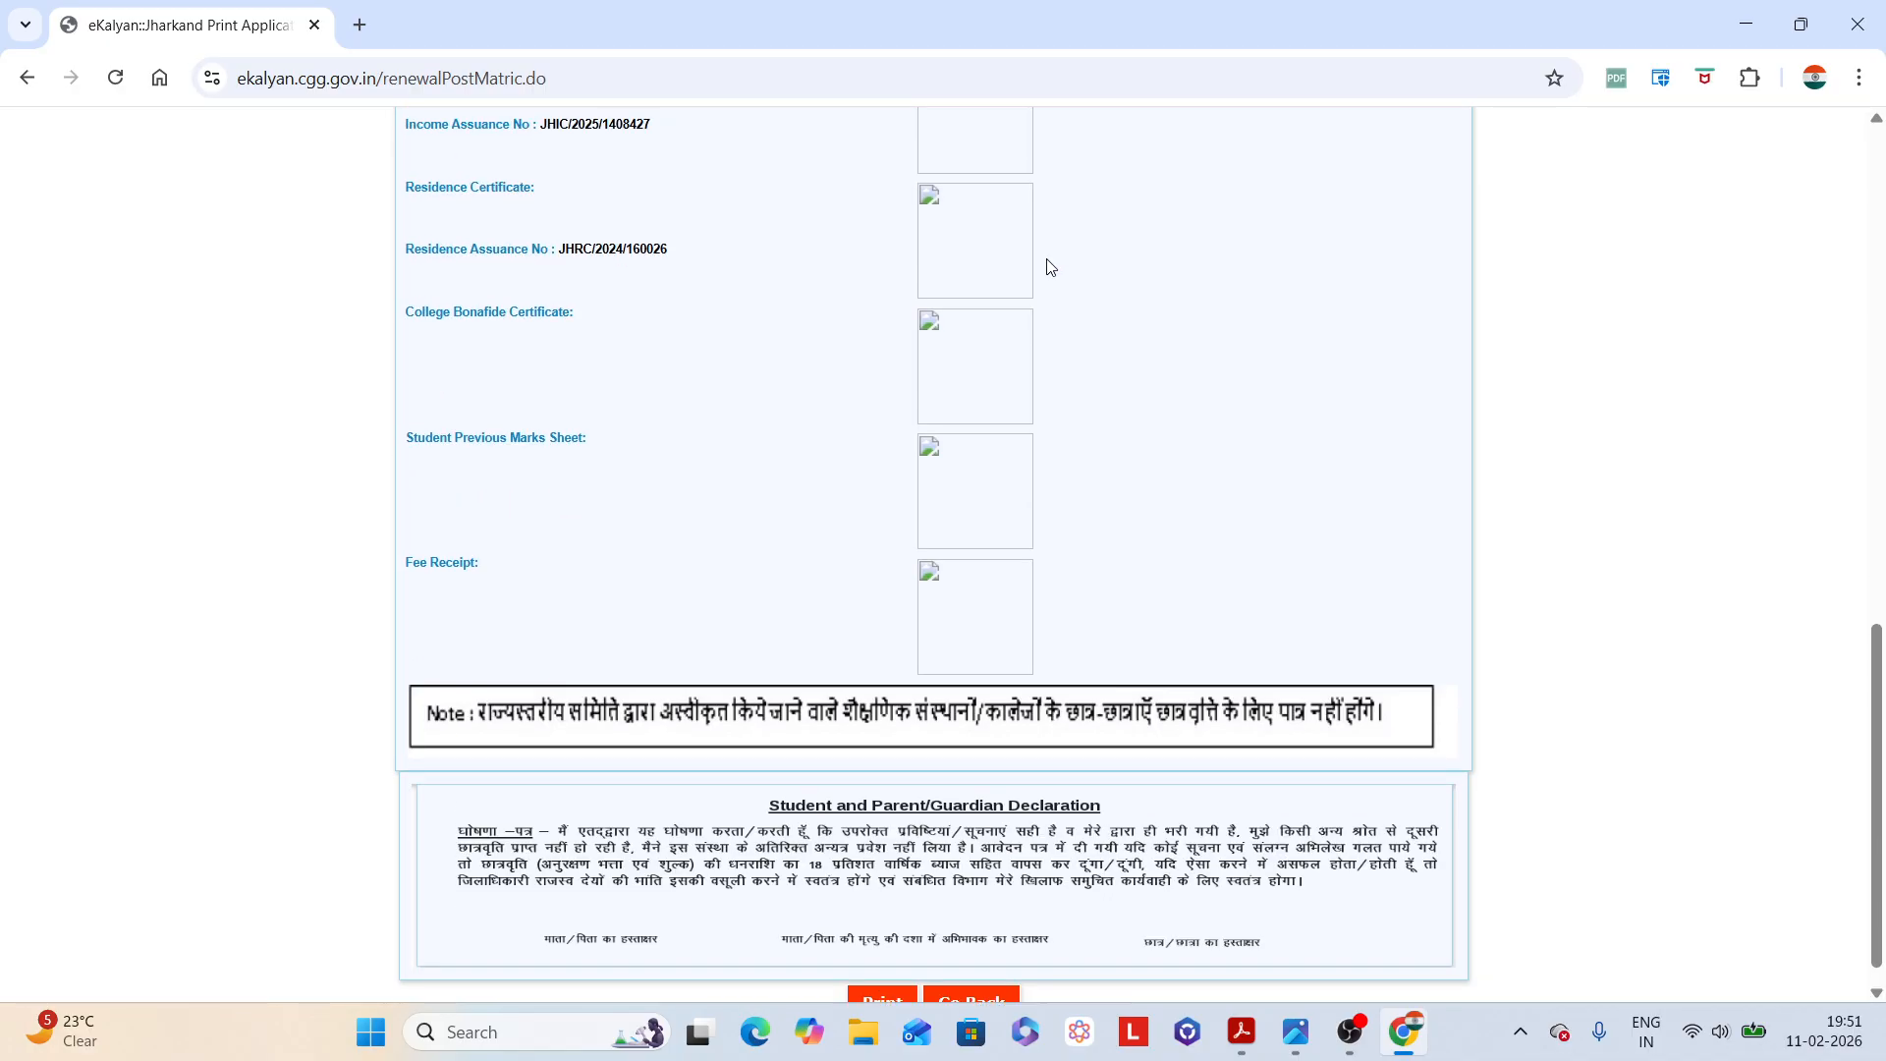
scroll(1048, 265, up, 3)
scroll(1048, 263, down, 3)
scroll(1048, 261, up, 3)
scroll(1049, 260, down, 3)
scroll(1048, 260, down, 10)
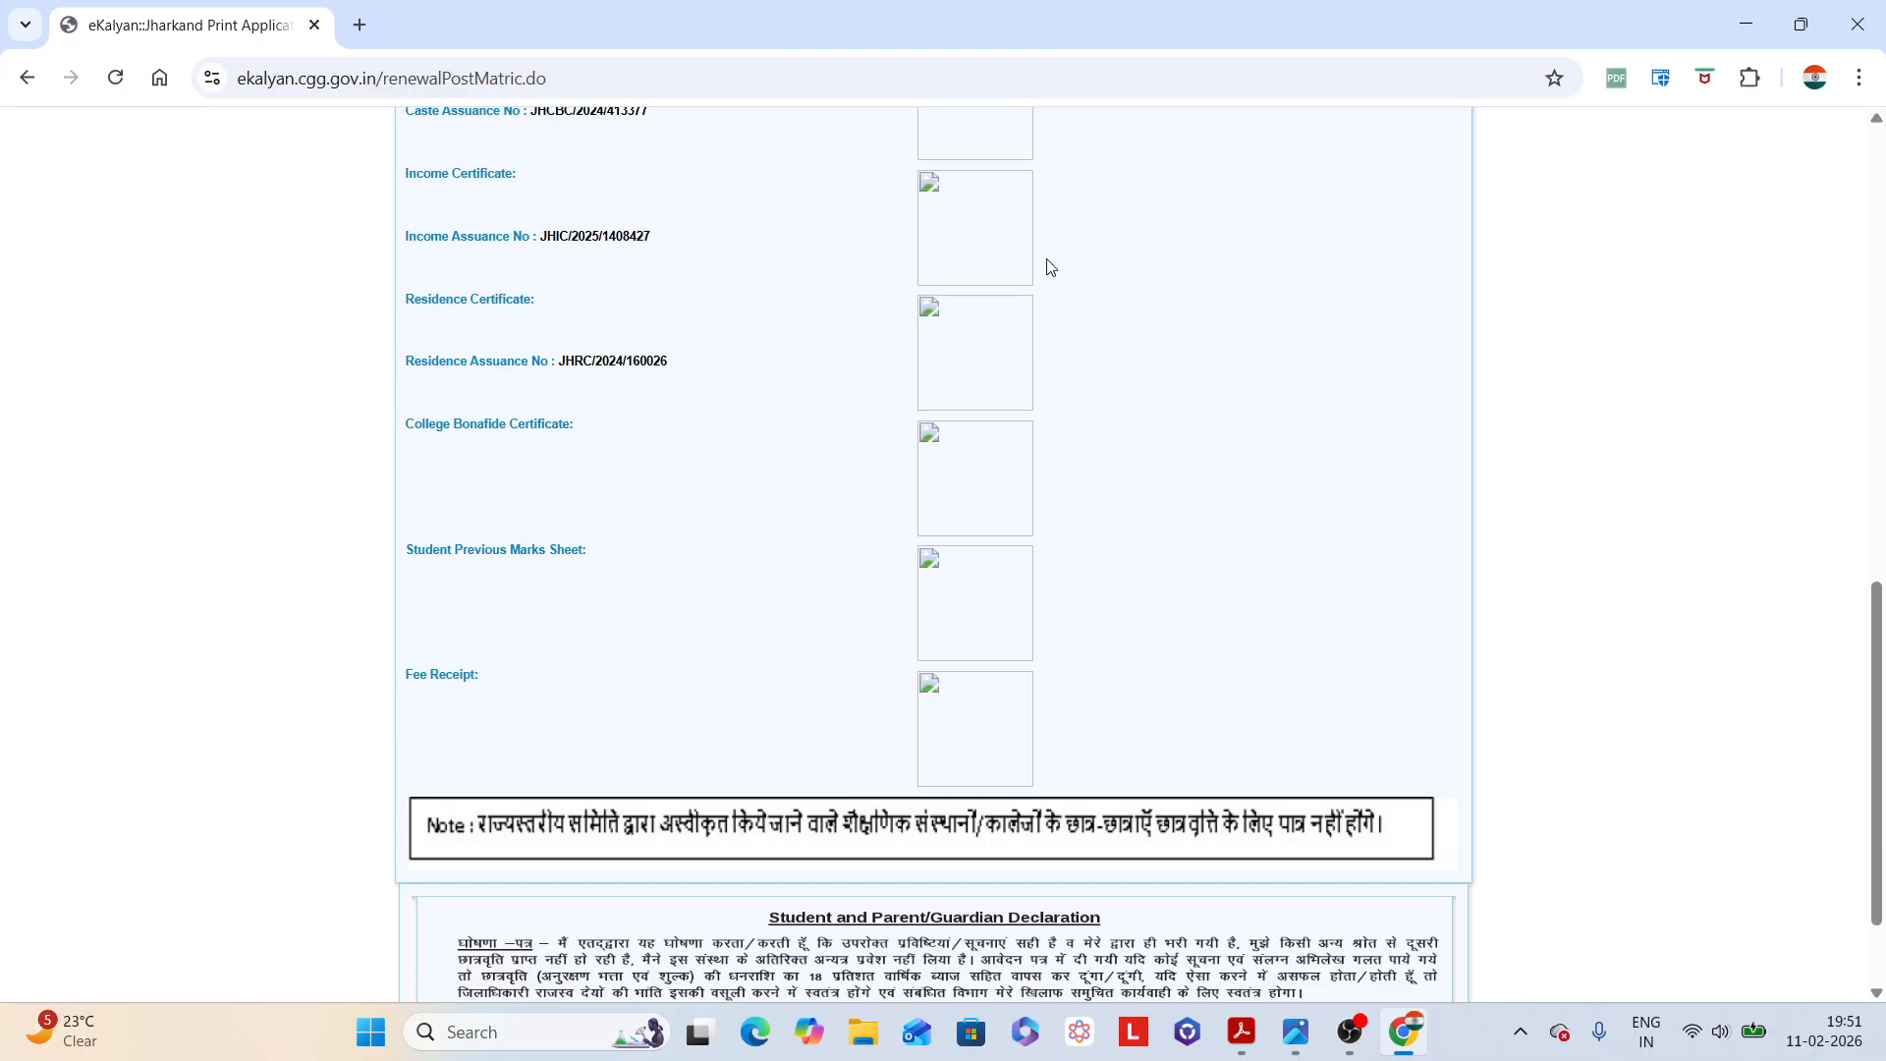
scroll(1050, 267, up, 5)
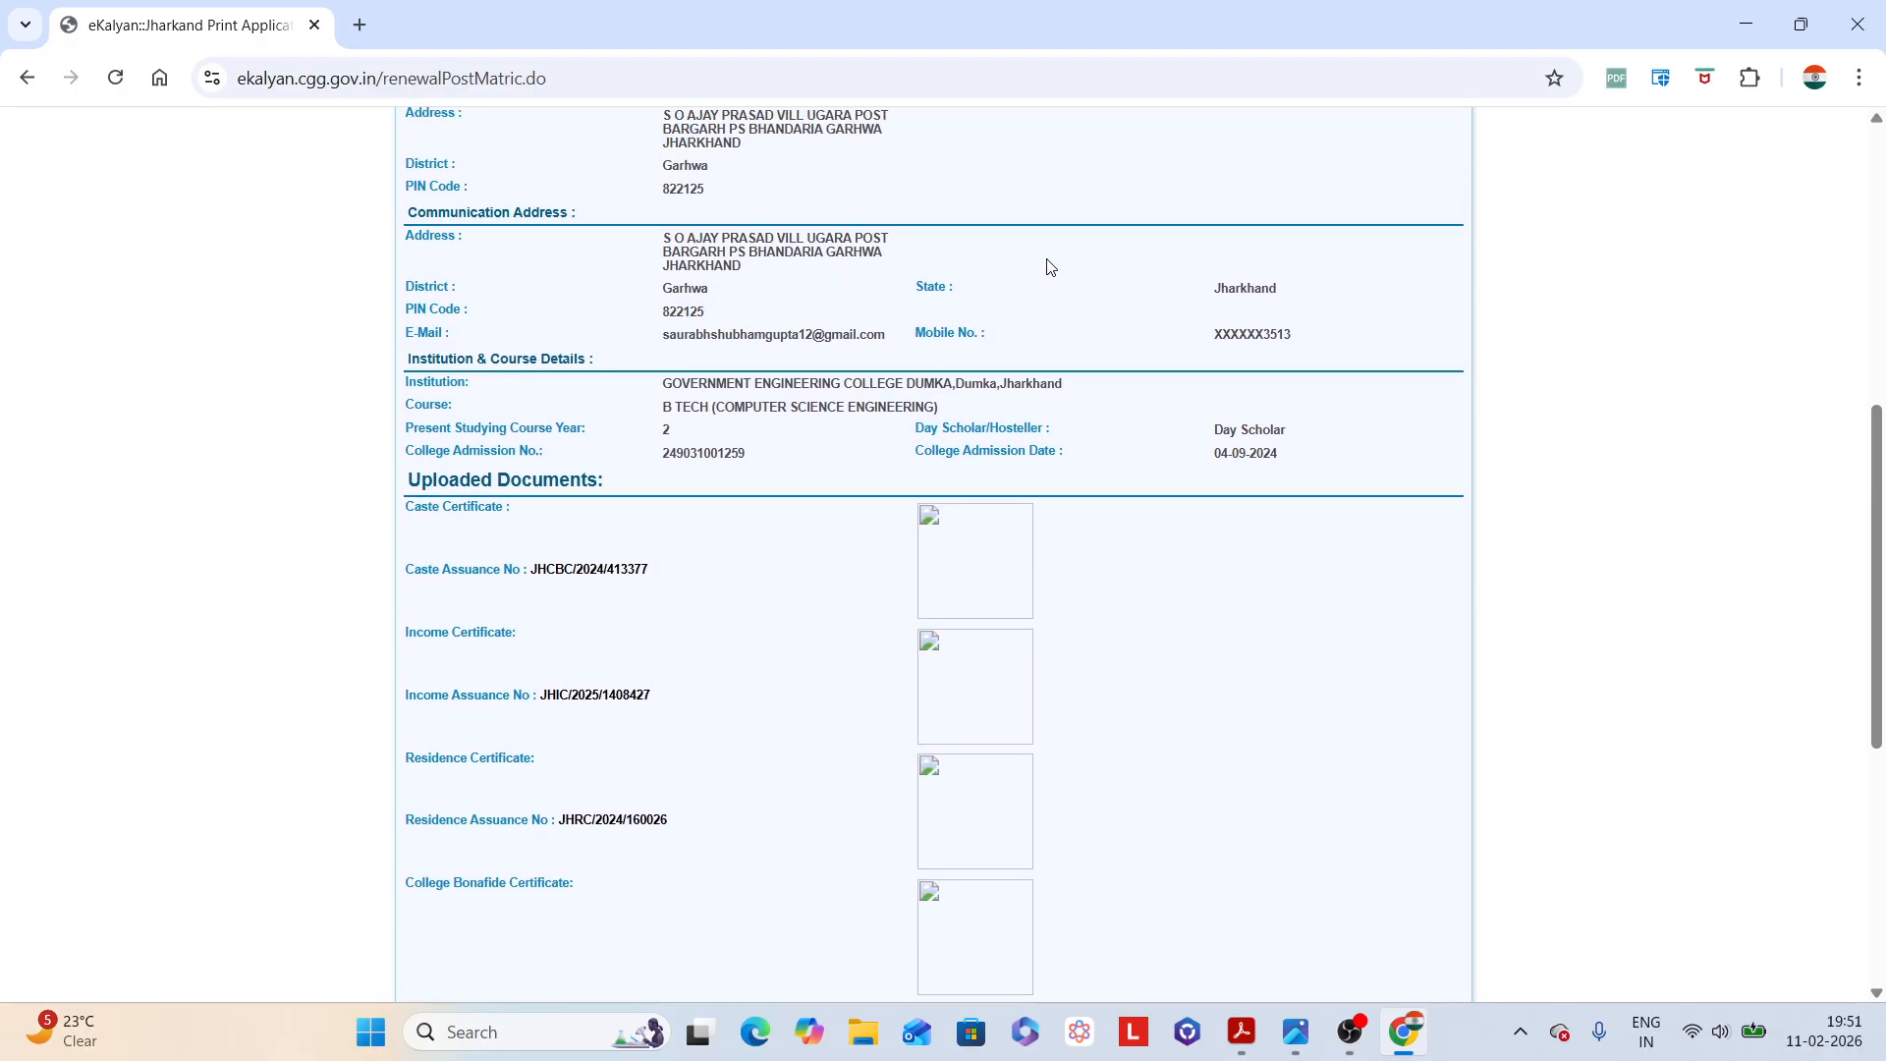
scroll(1051, 267, down, 1)
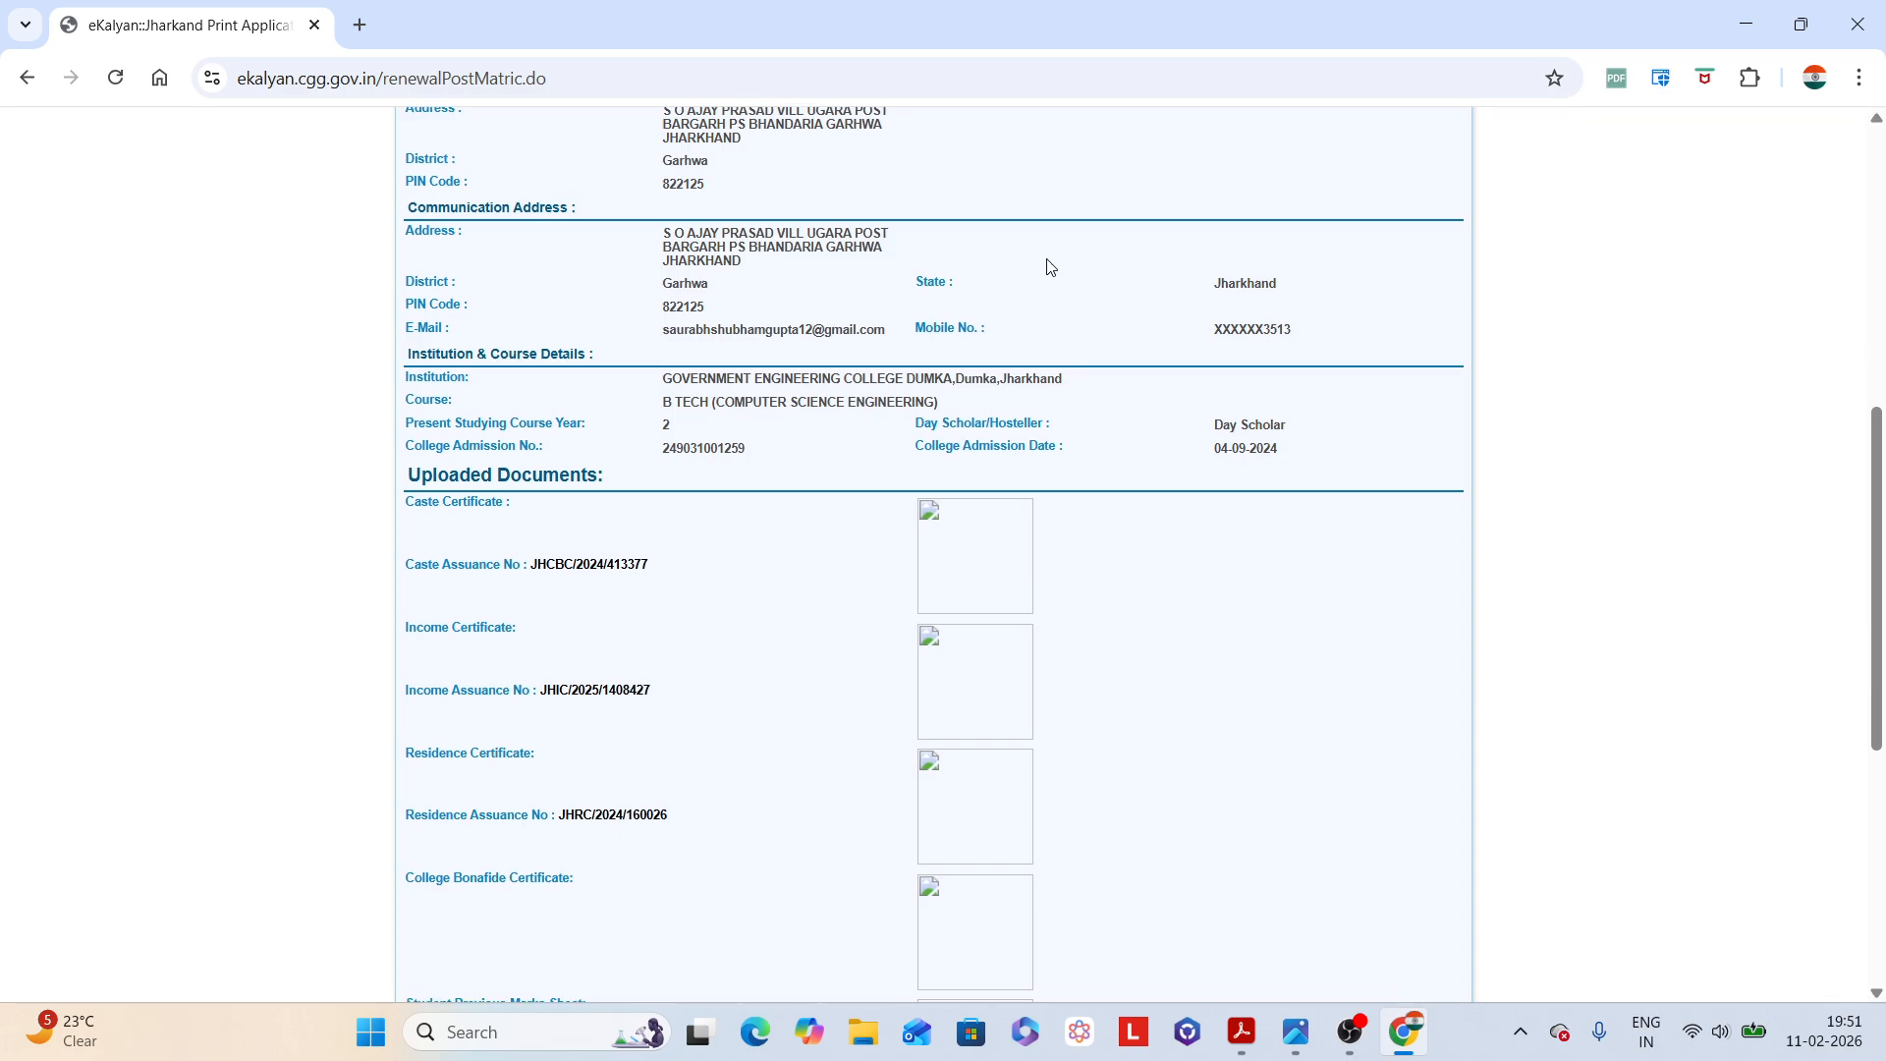
scroll(1051, 267, down, 1)
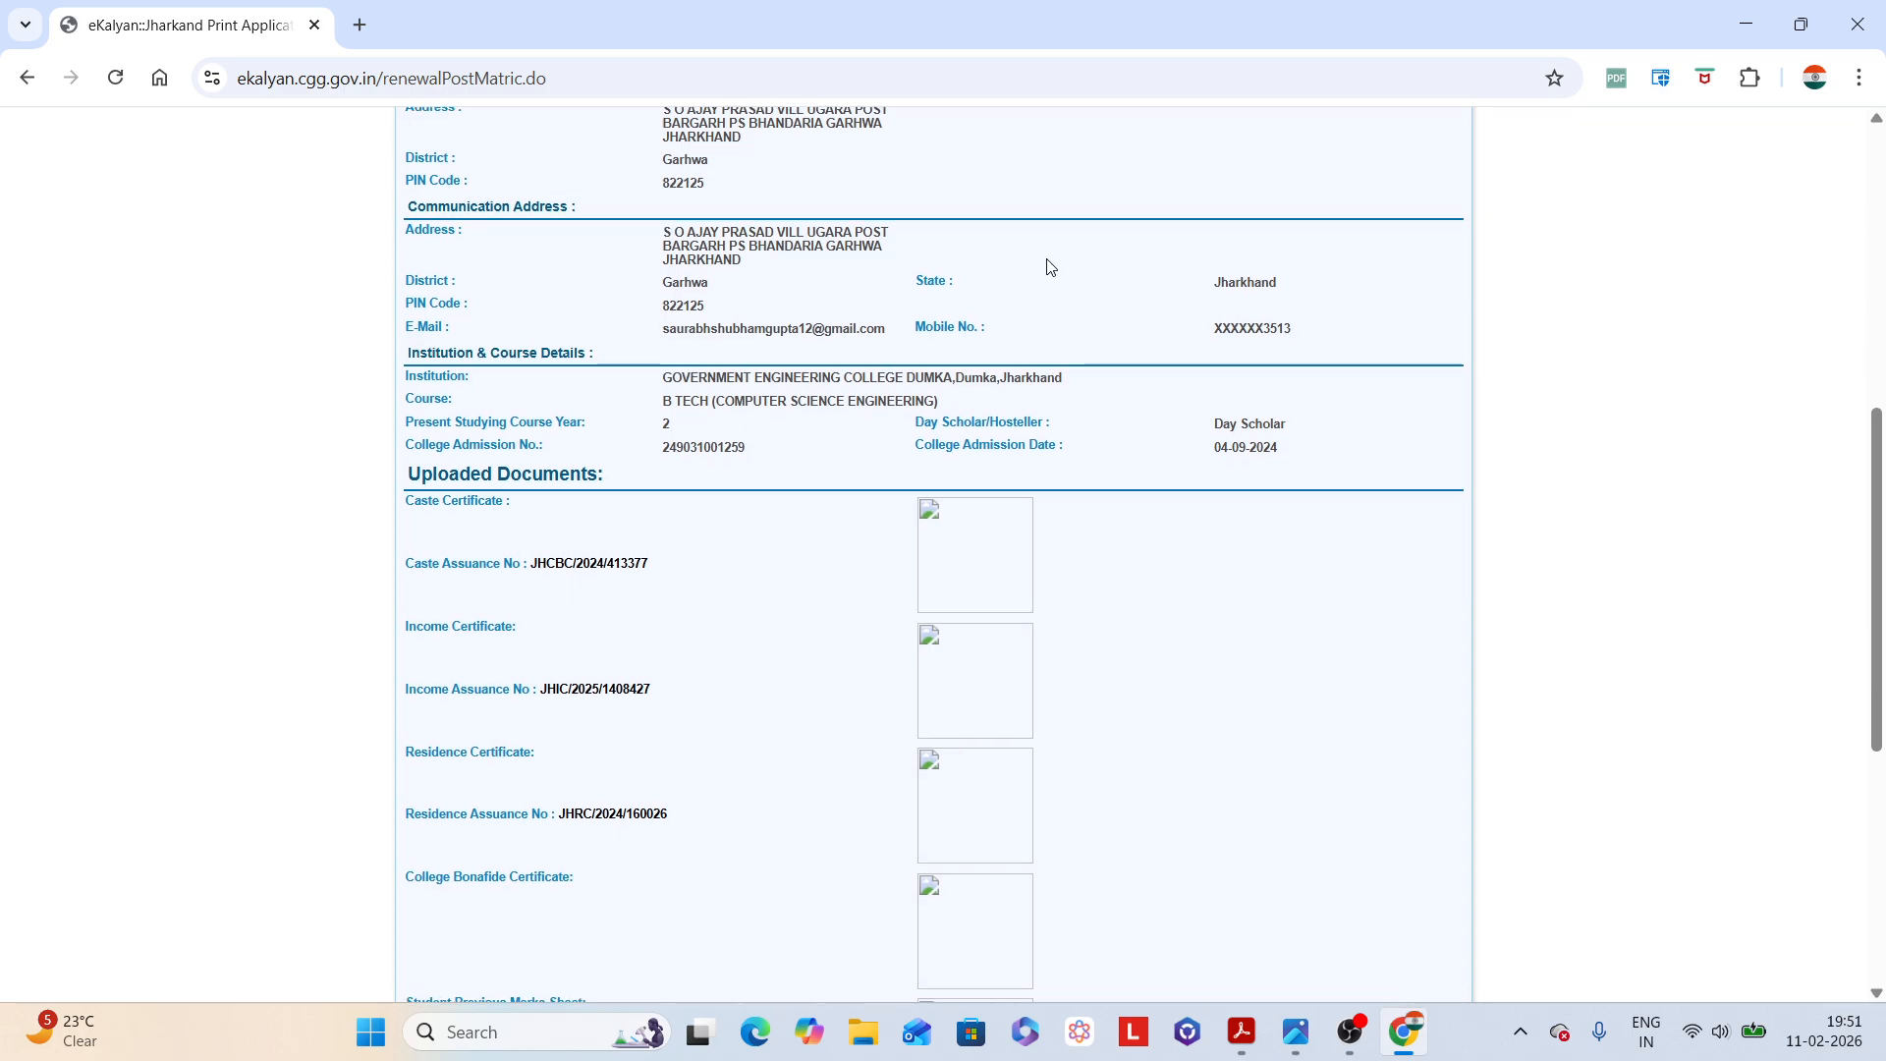
scroll(1049, 266, down, 1)
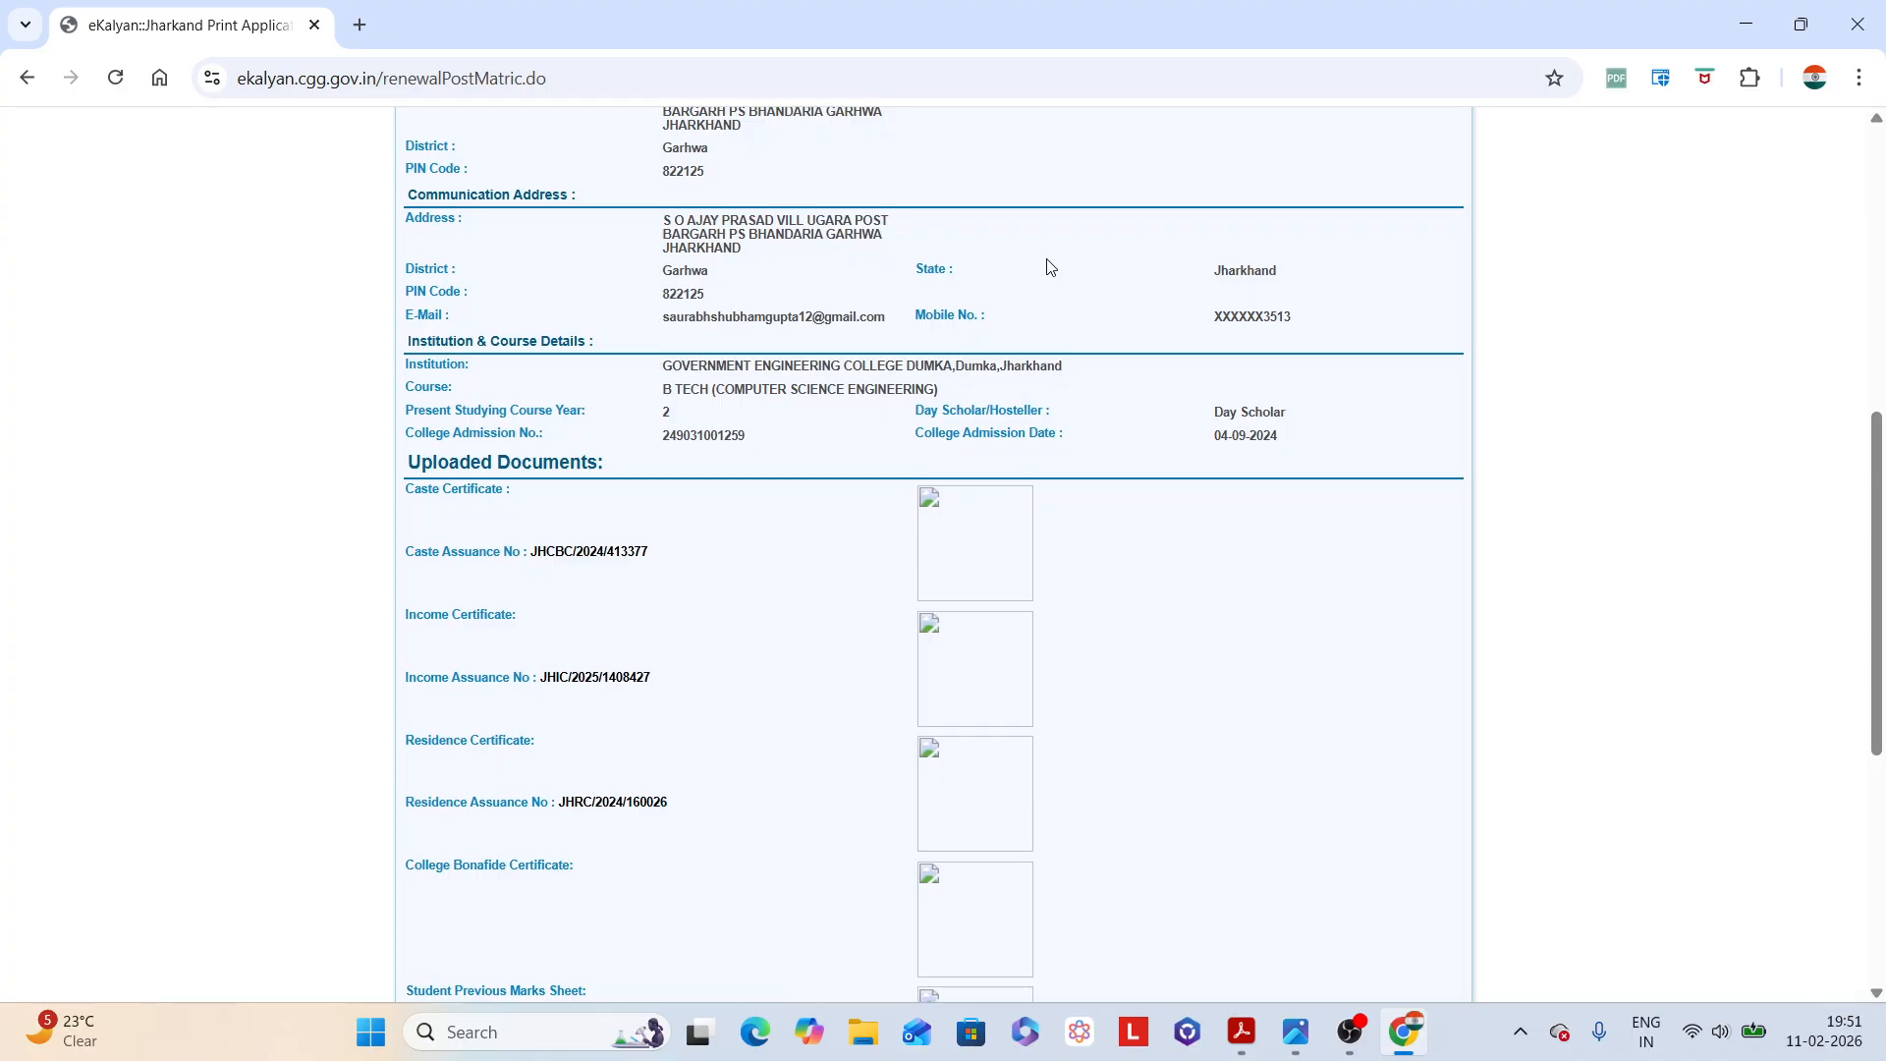
scroll(1049, 267, down, 1)
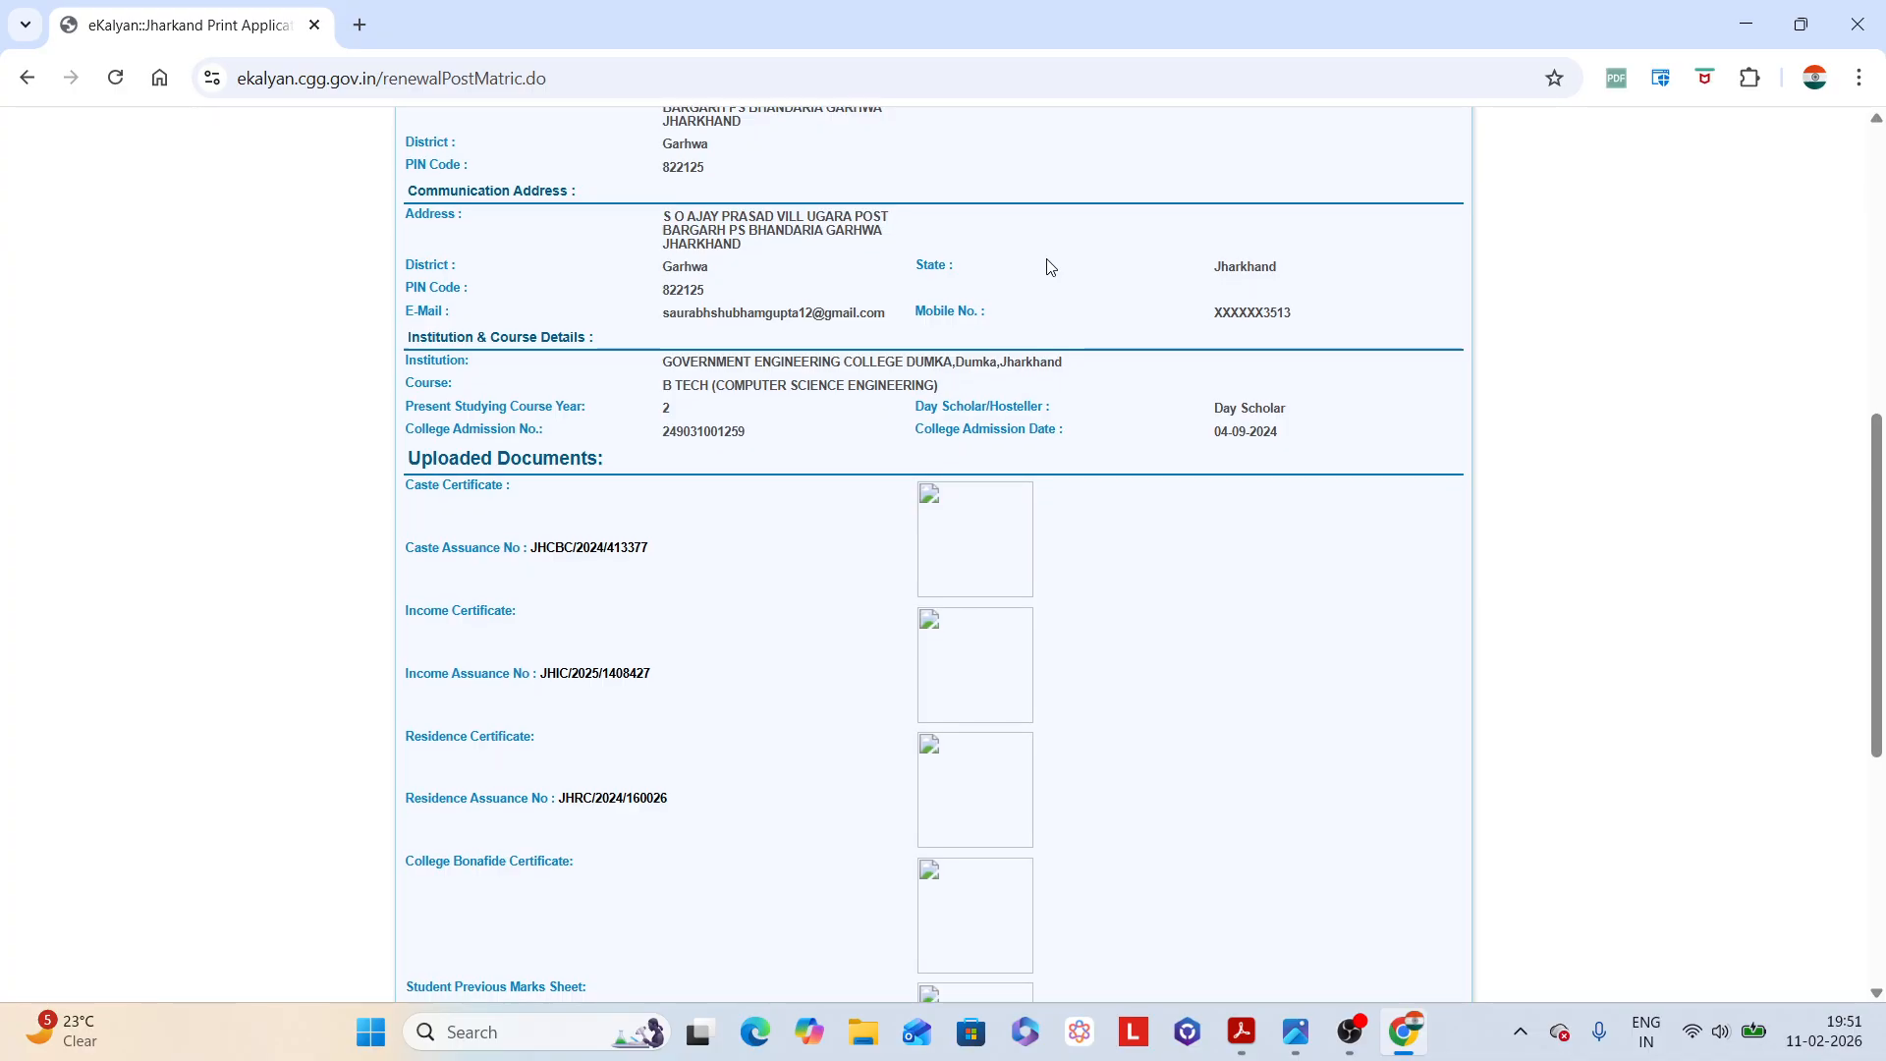
scroll(1049, 267, down, 6)
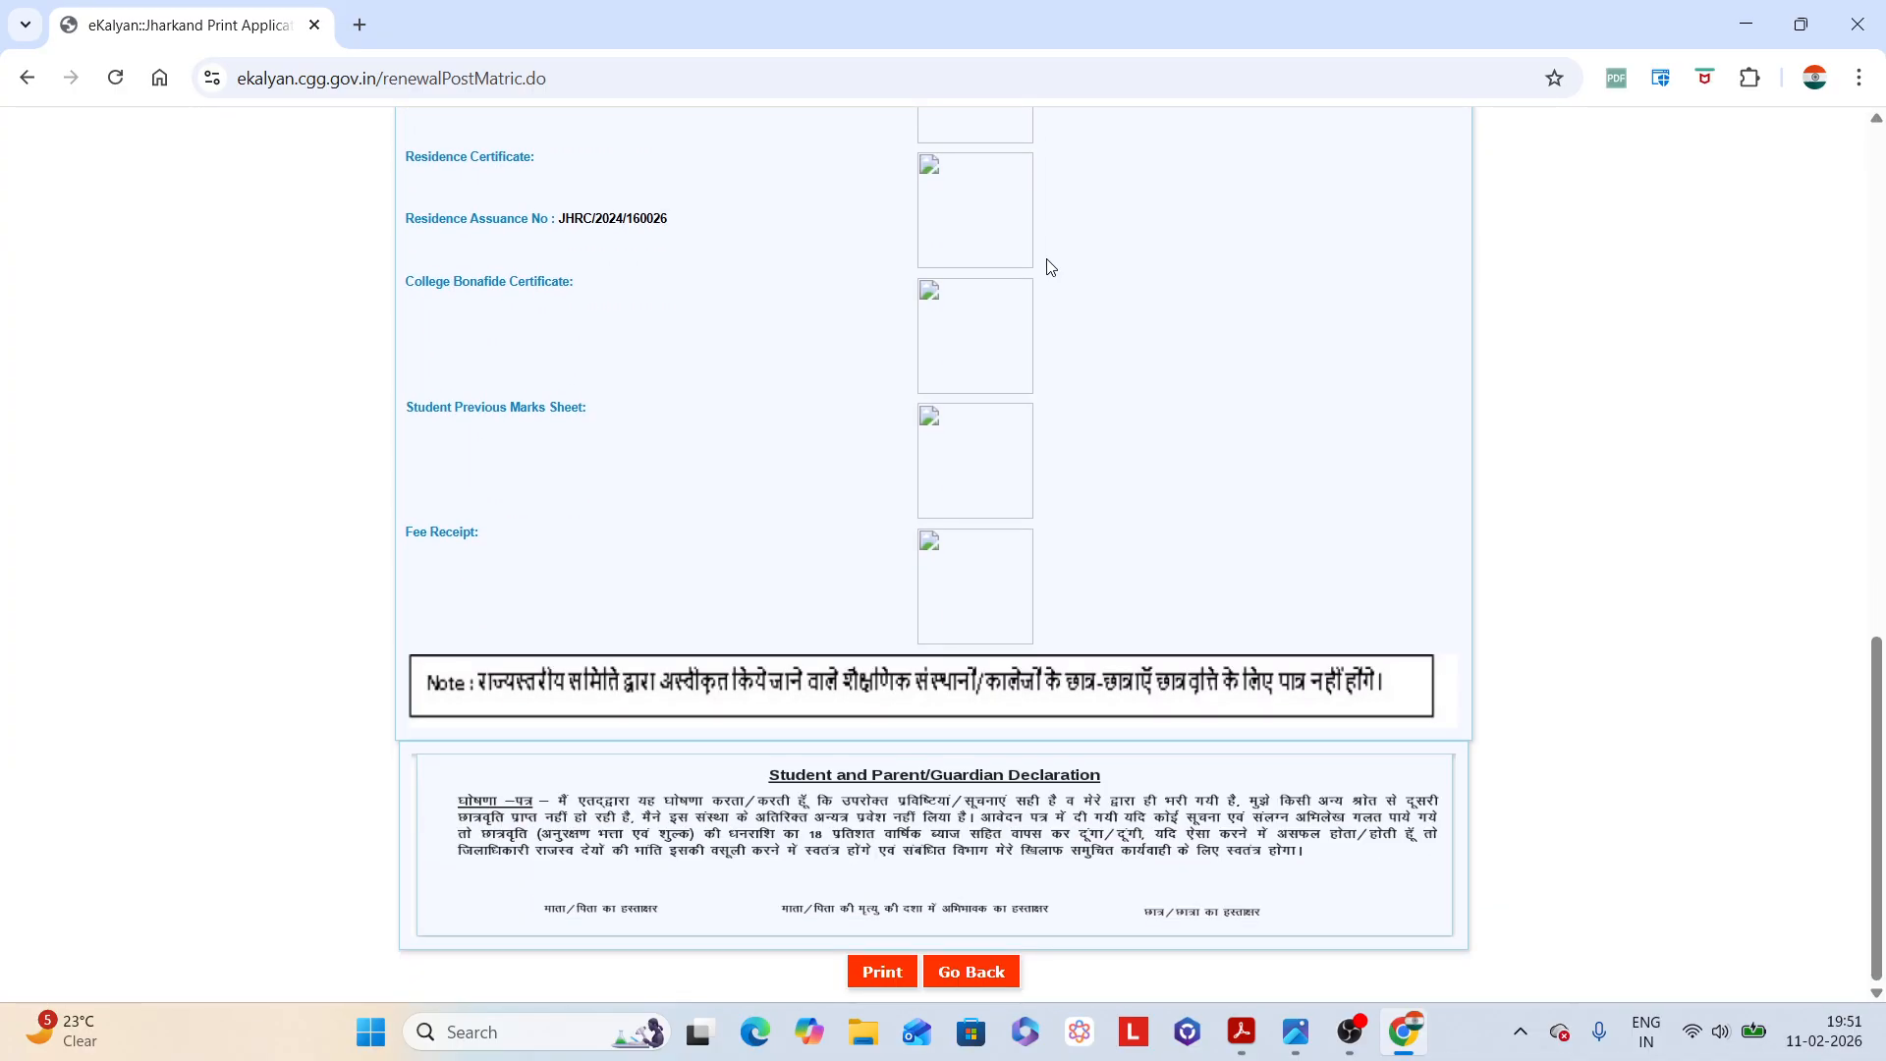
Print the application and save it as a PDF in the eKALYAN 2025 folder.
click(884, 970)
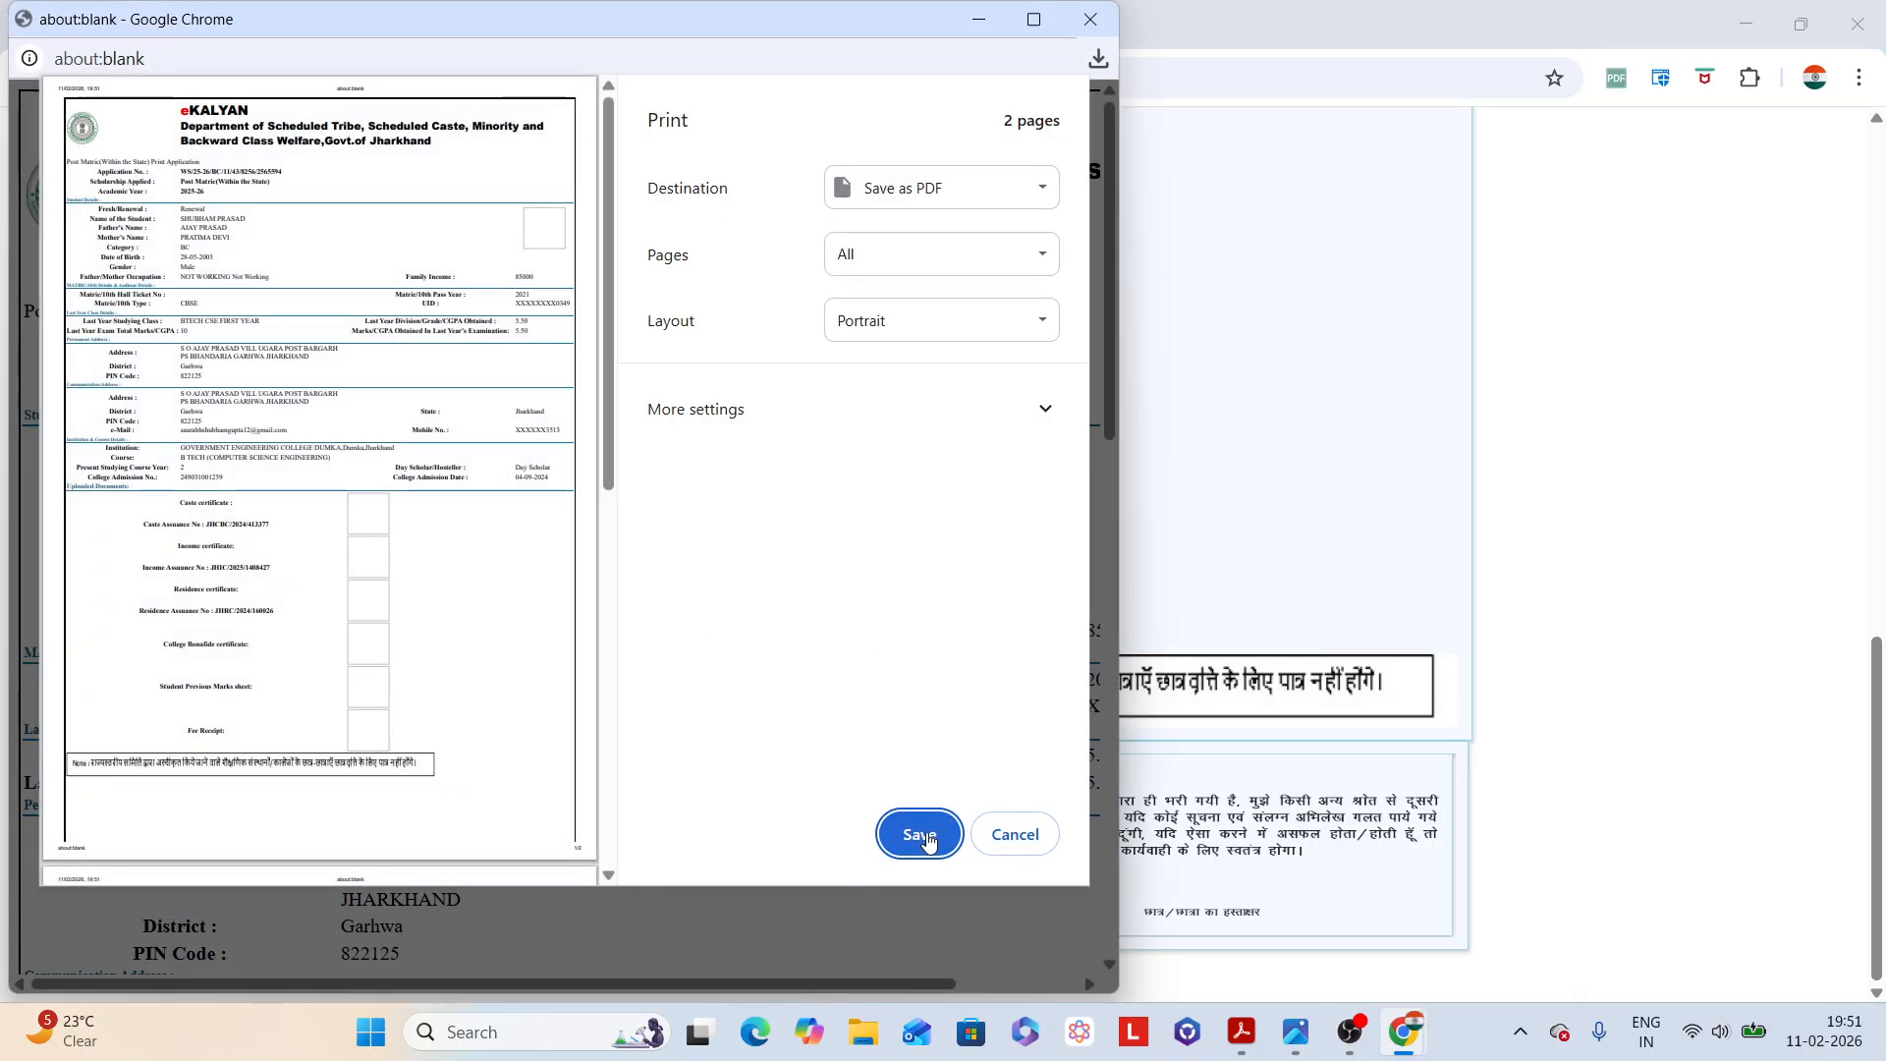
scroll(533, 657, down, 6)
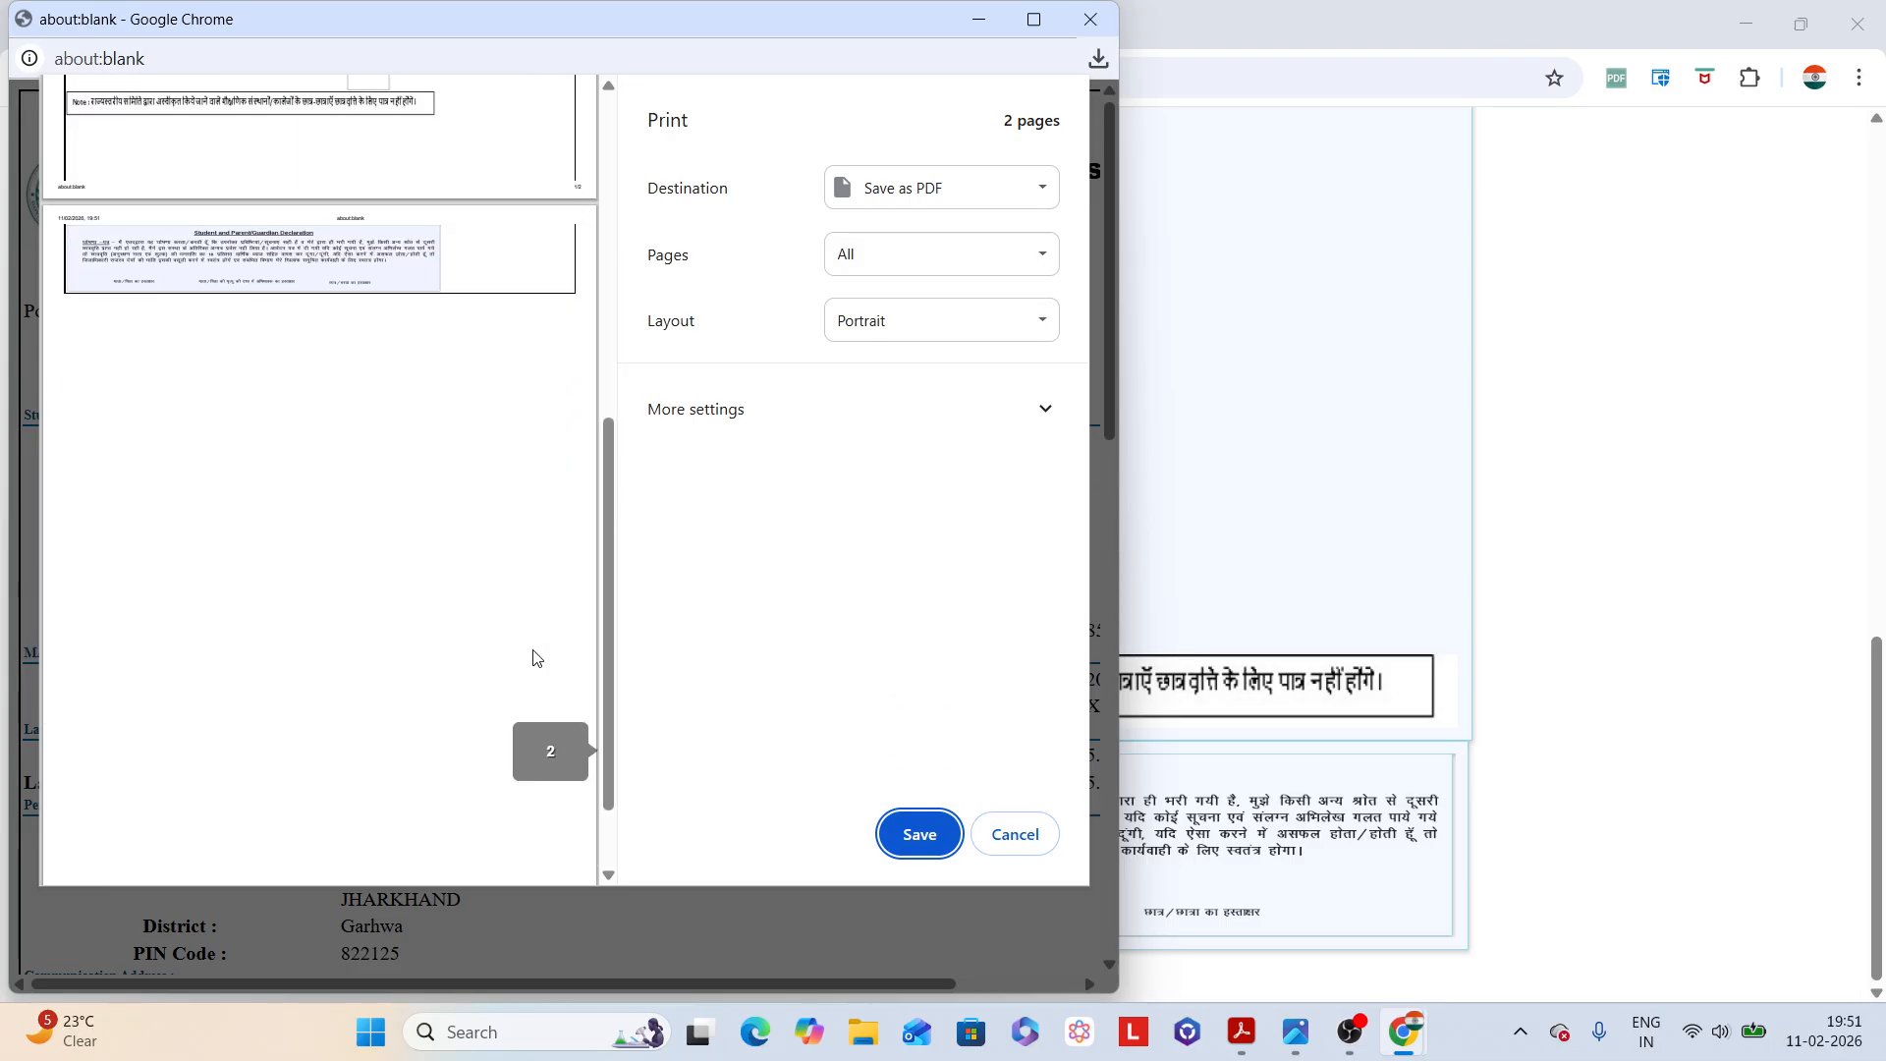
scroll(534, 657, up, 6)
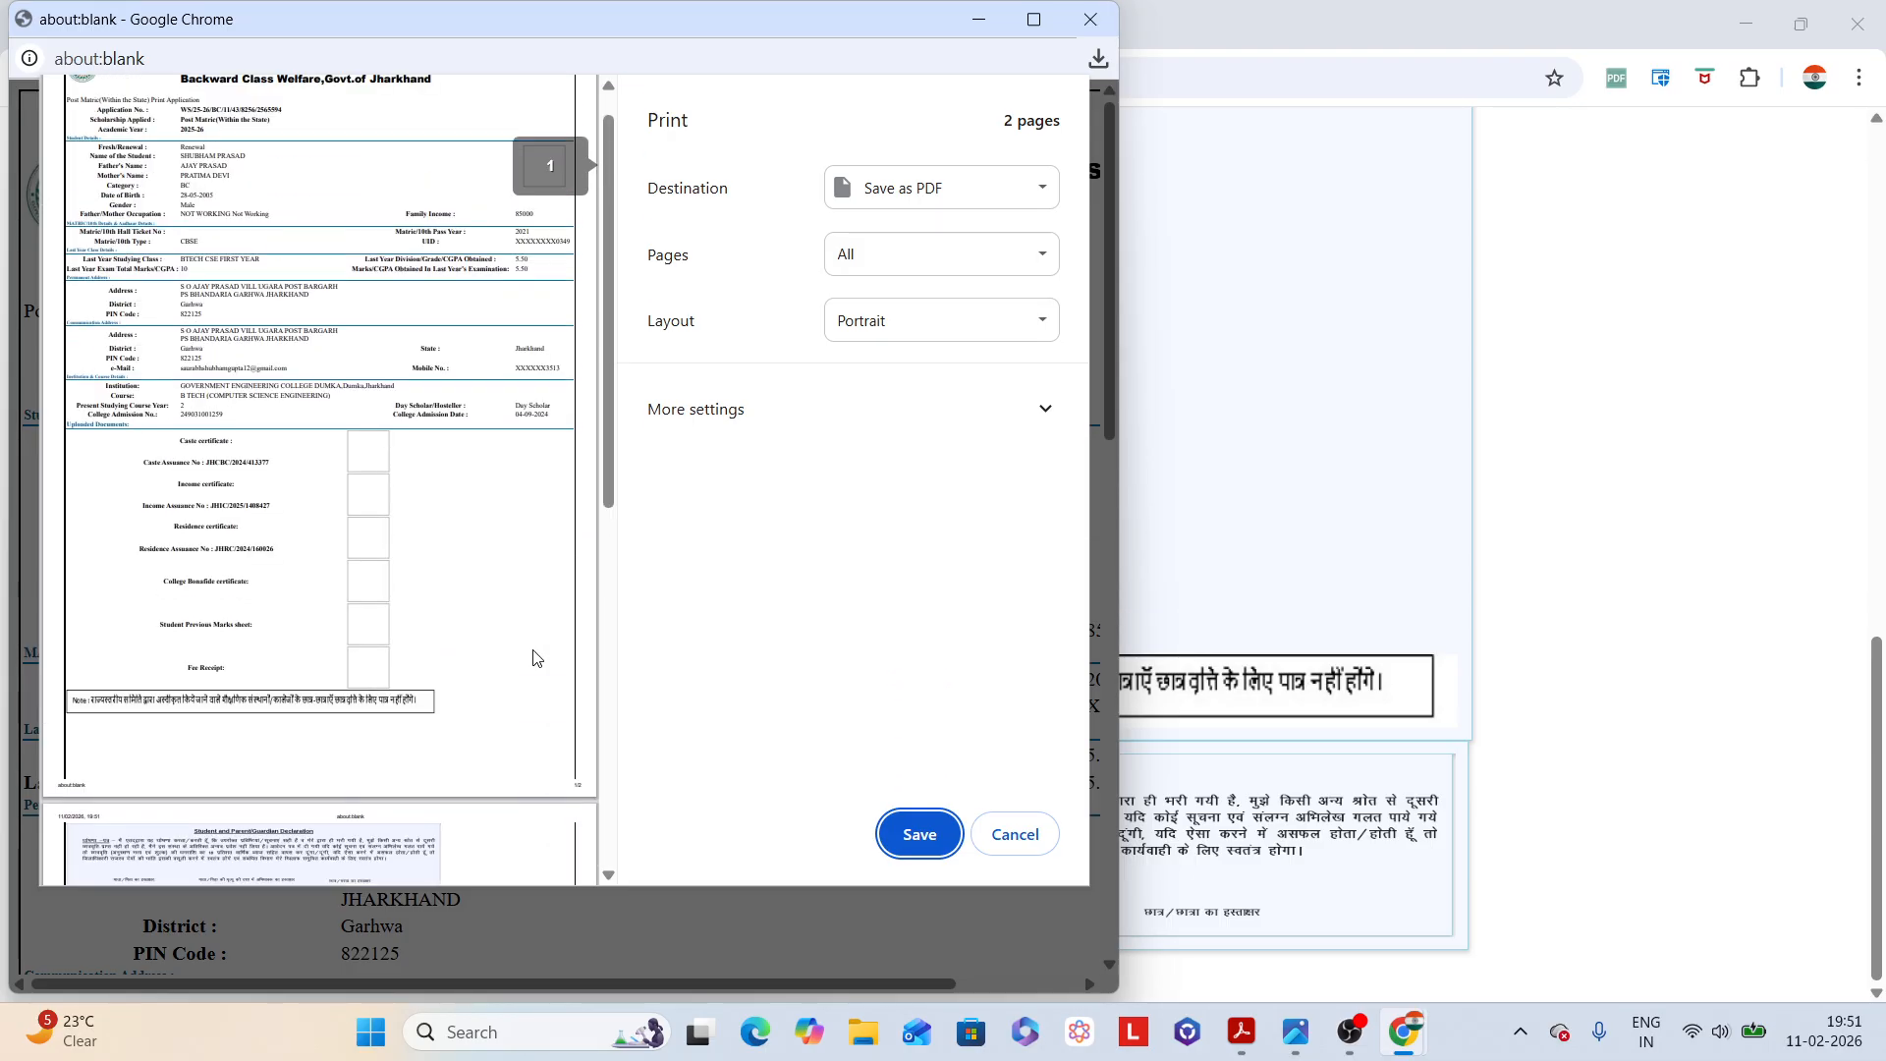
click(909, 835)
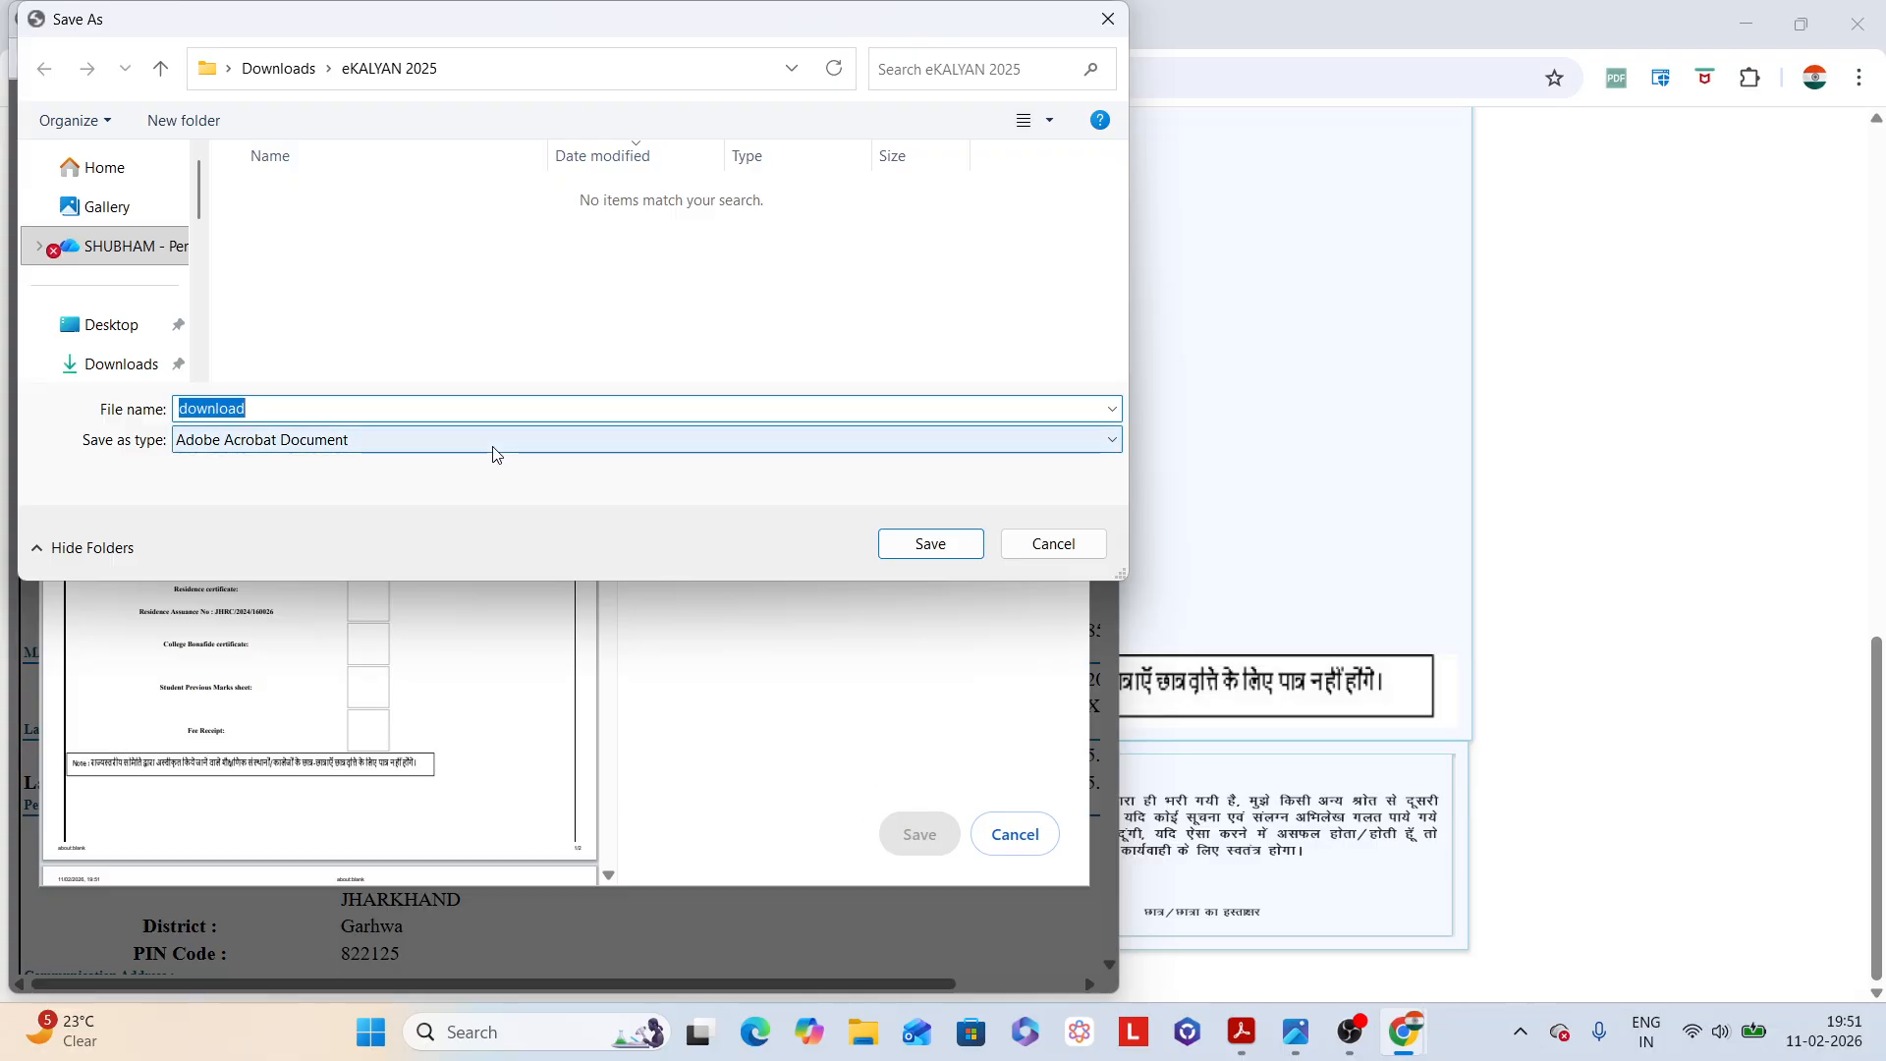
click(938, 545)
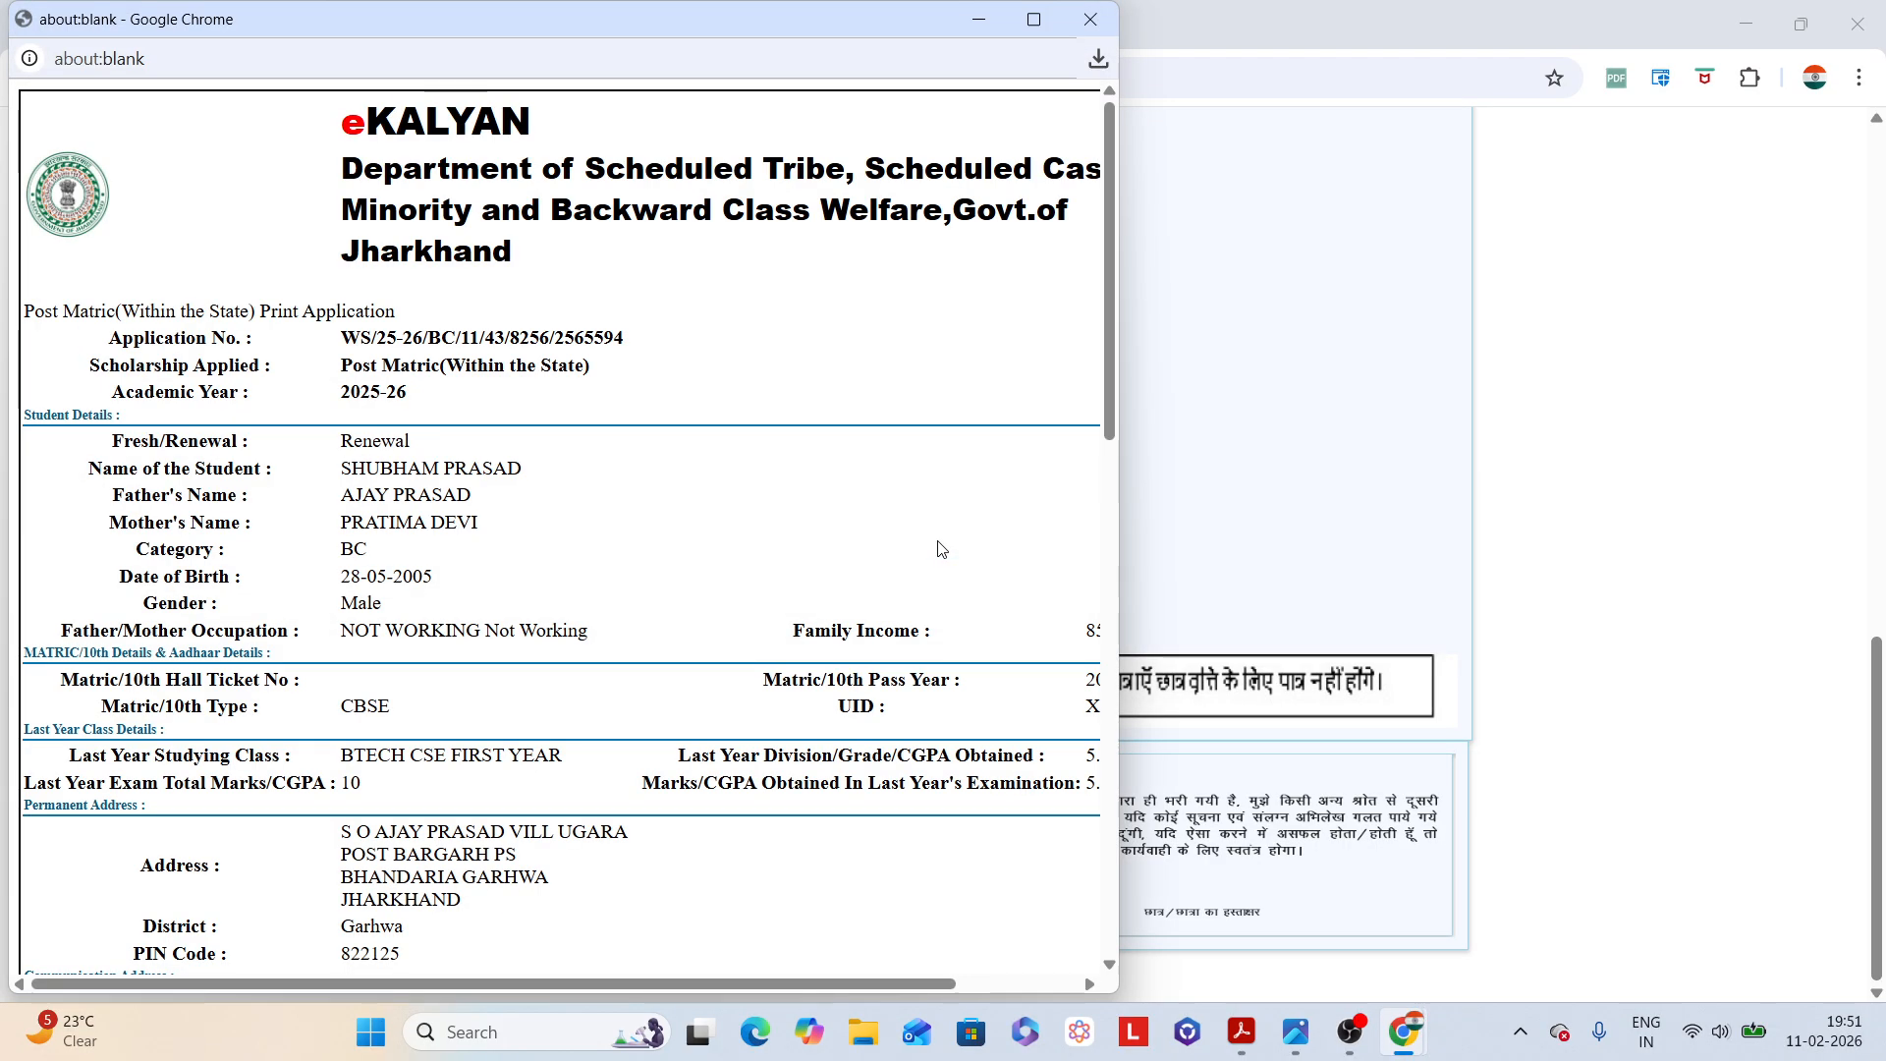
Print the popup page again from its right-click menu, then close the print window without saving.
scroll(939, 547, down, 8)
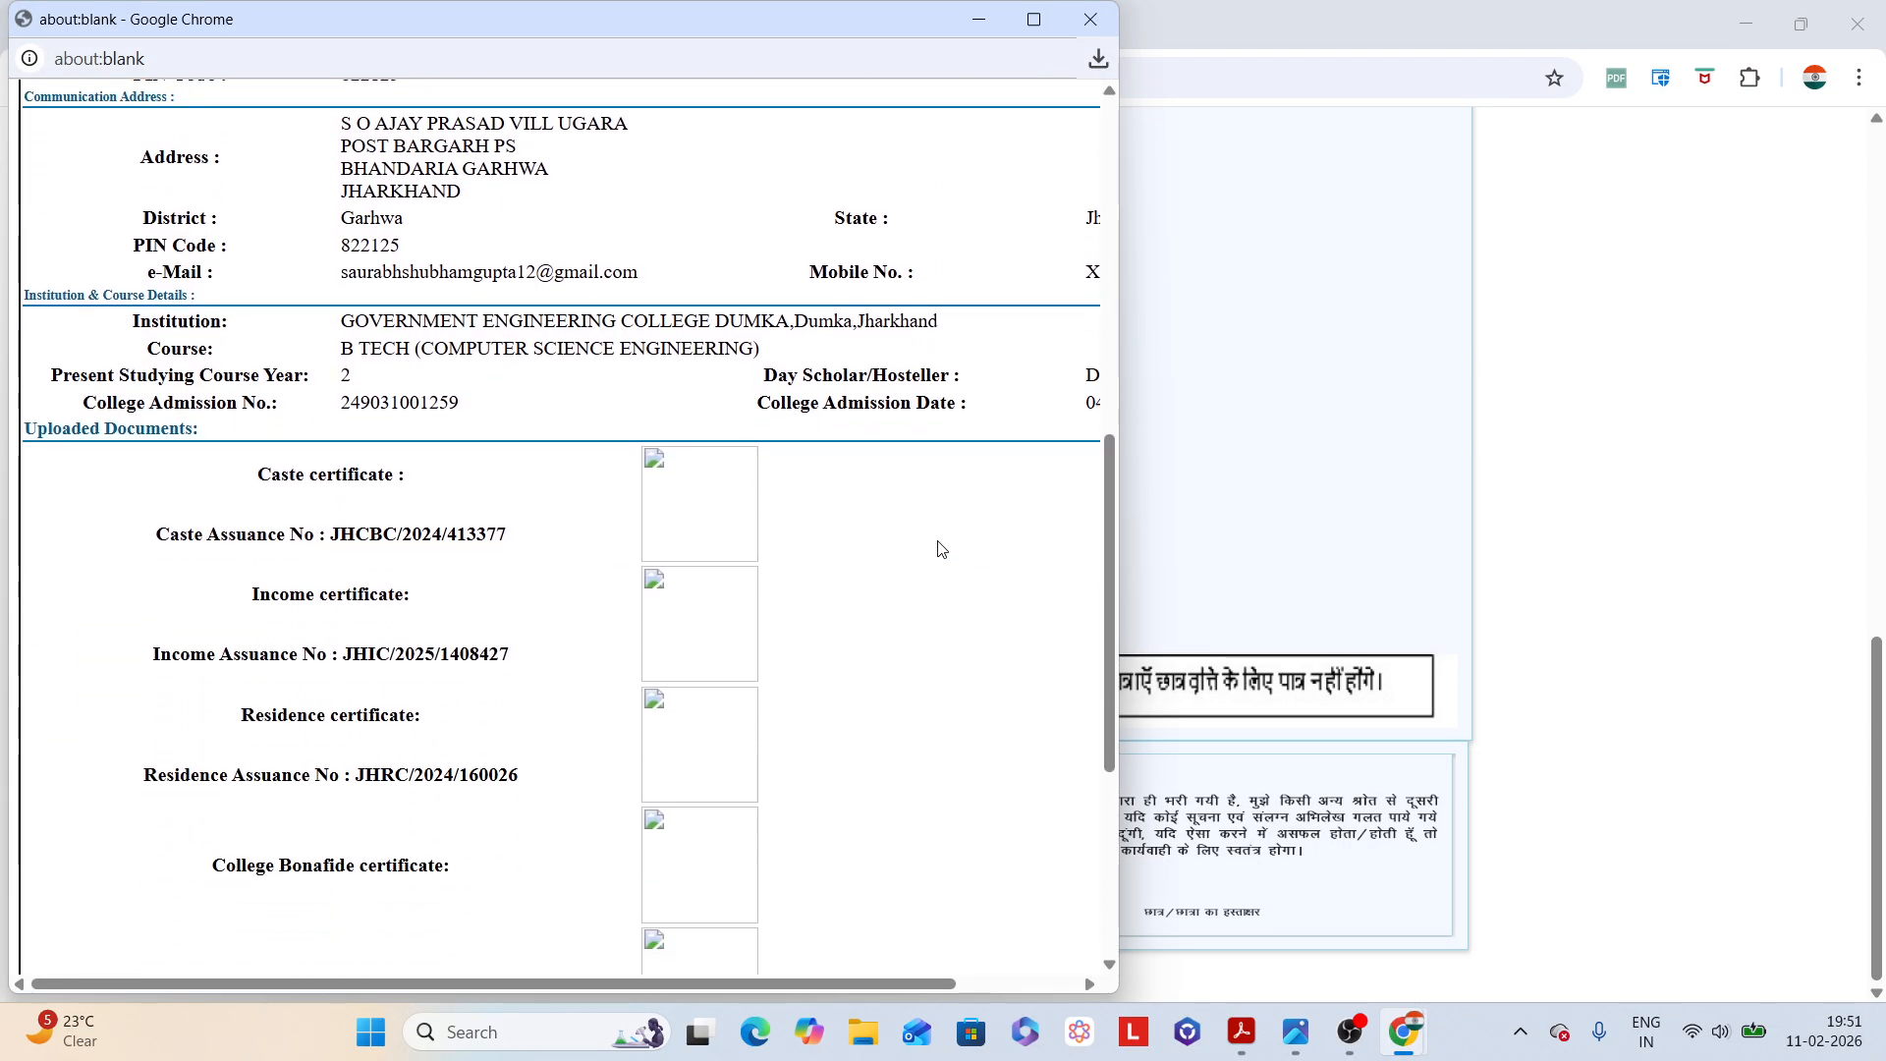
scroll(939, 548, down, 4)
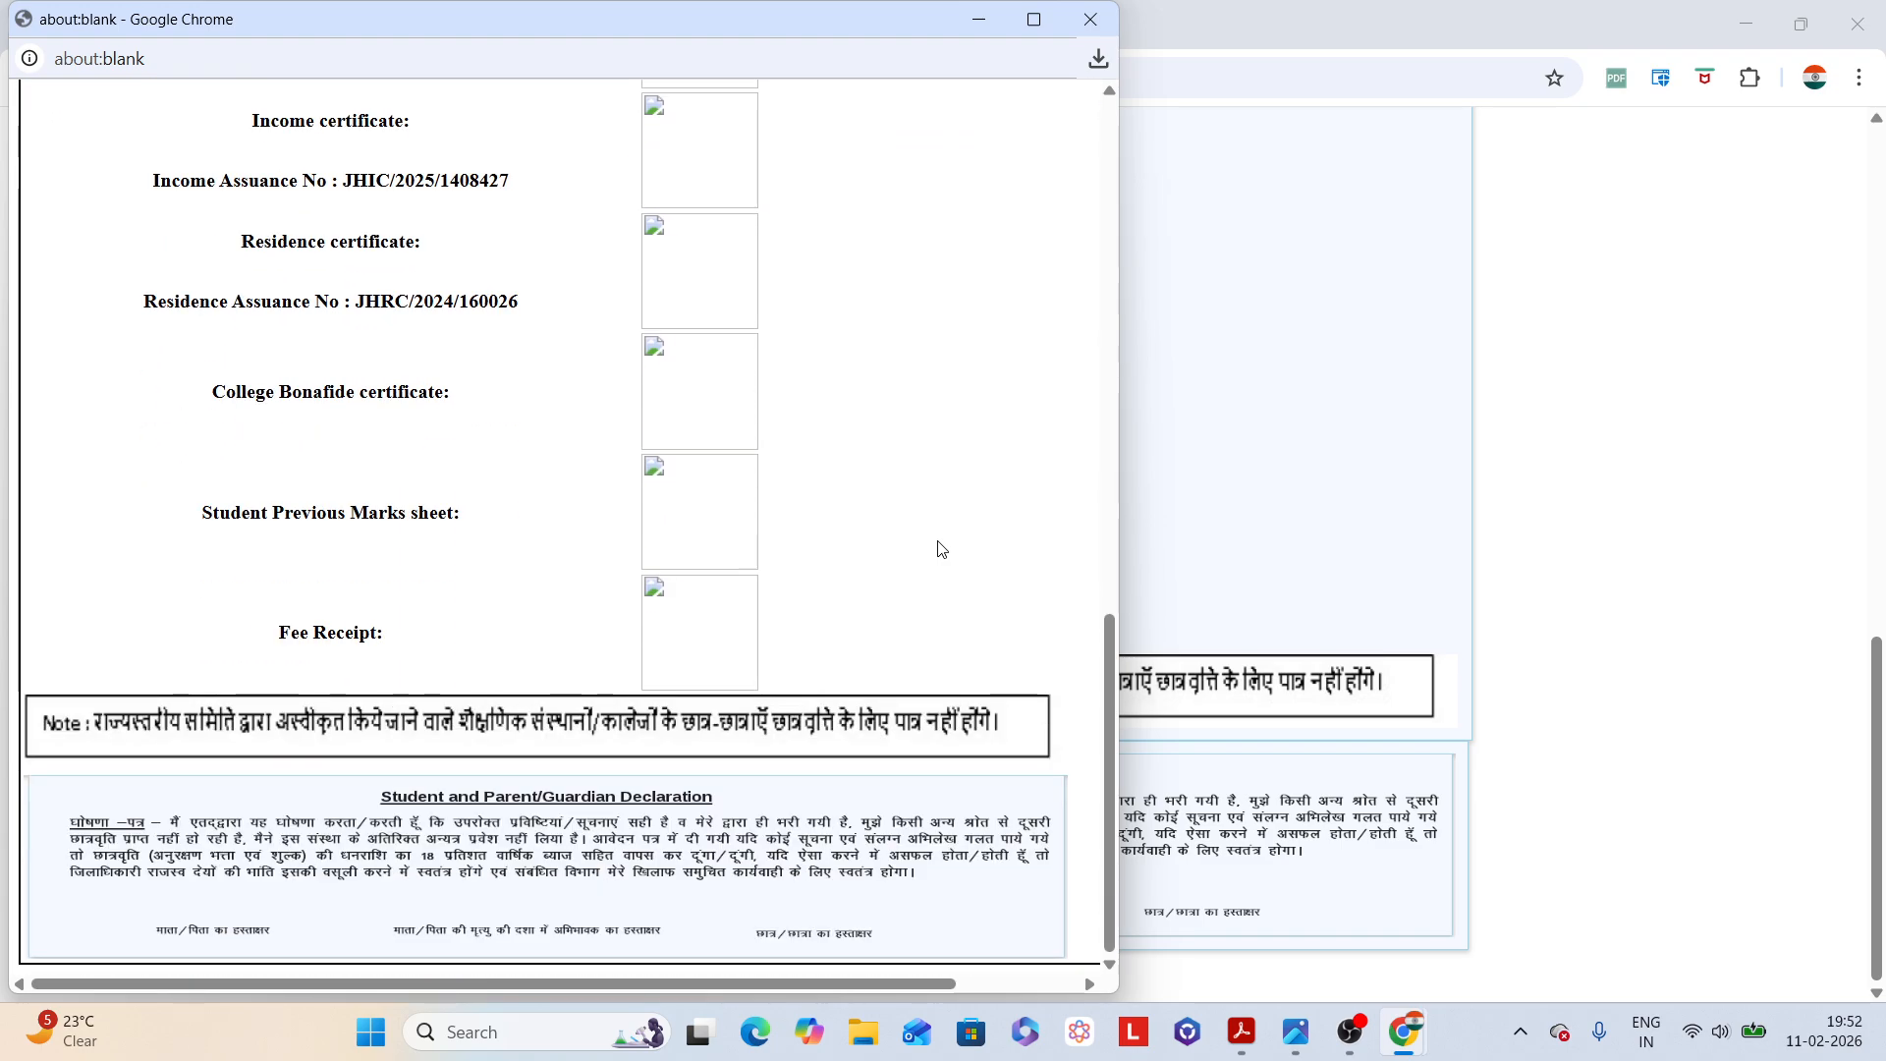
right_click(986, 455)
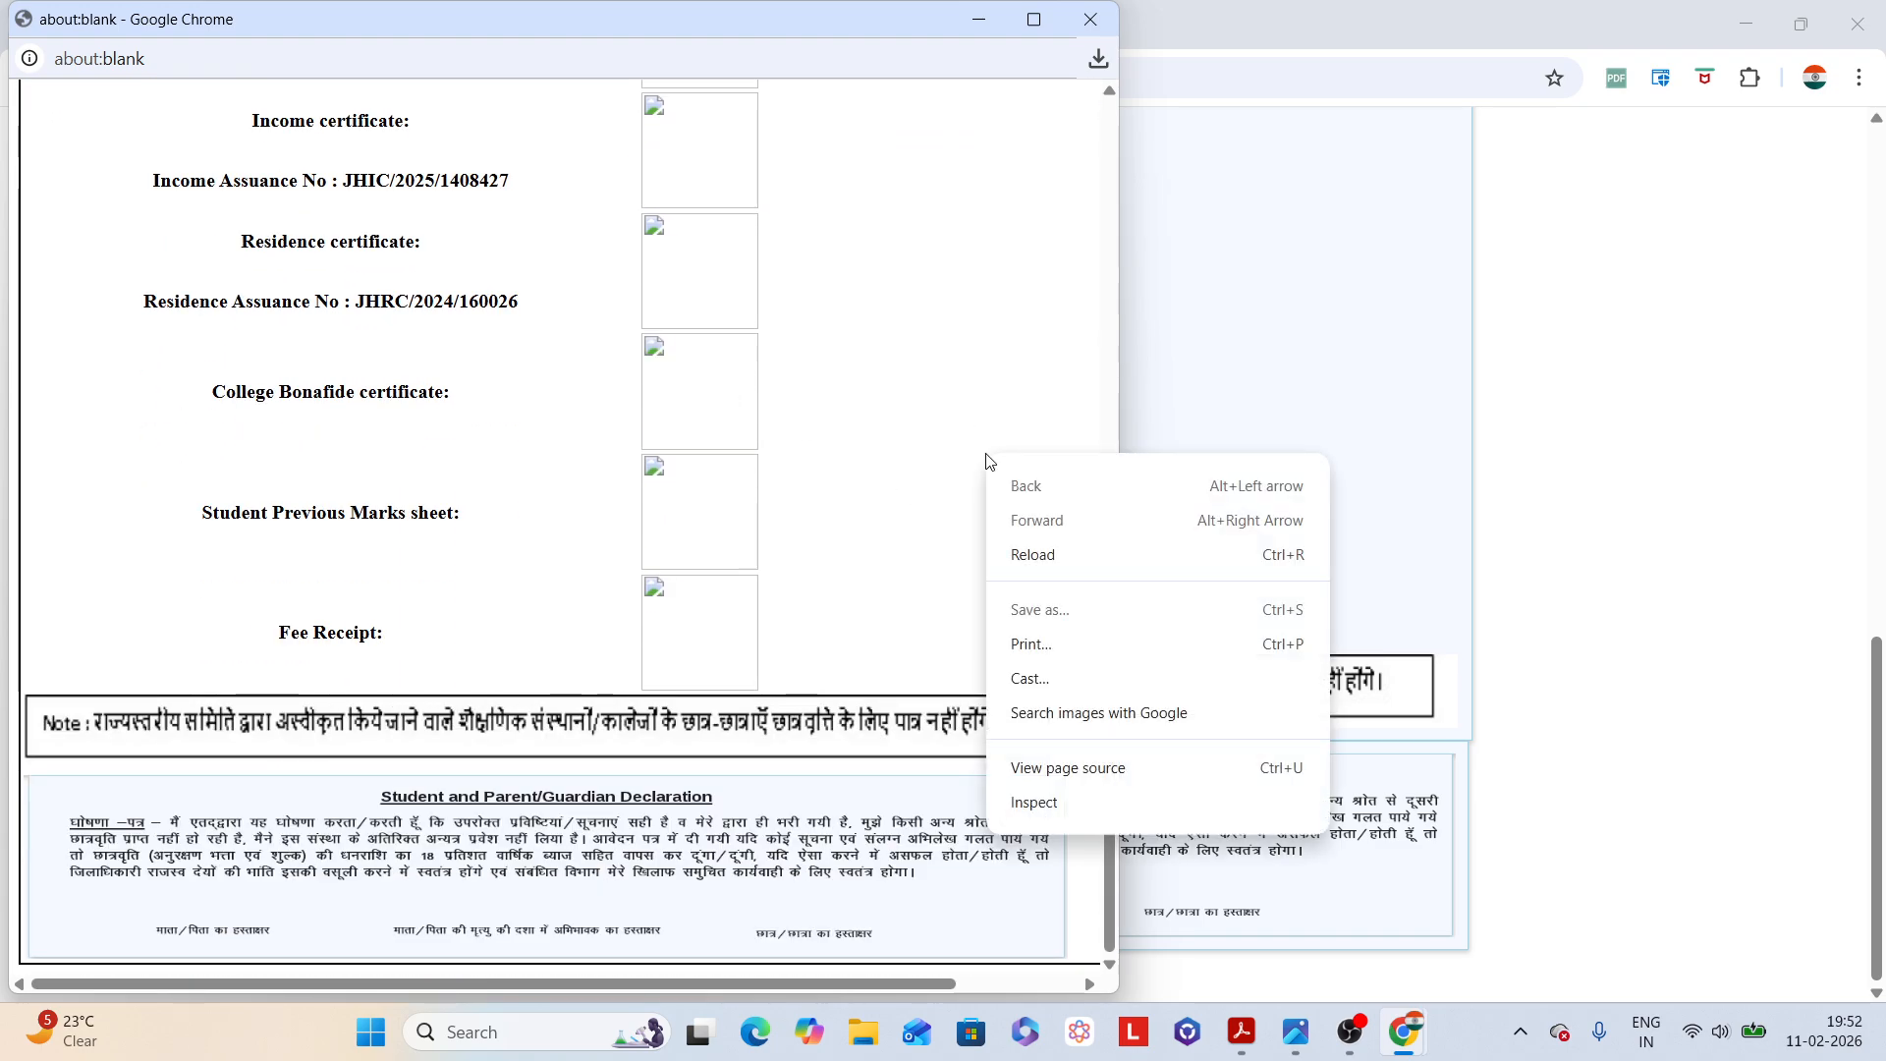
click(1031, 645)
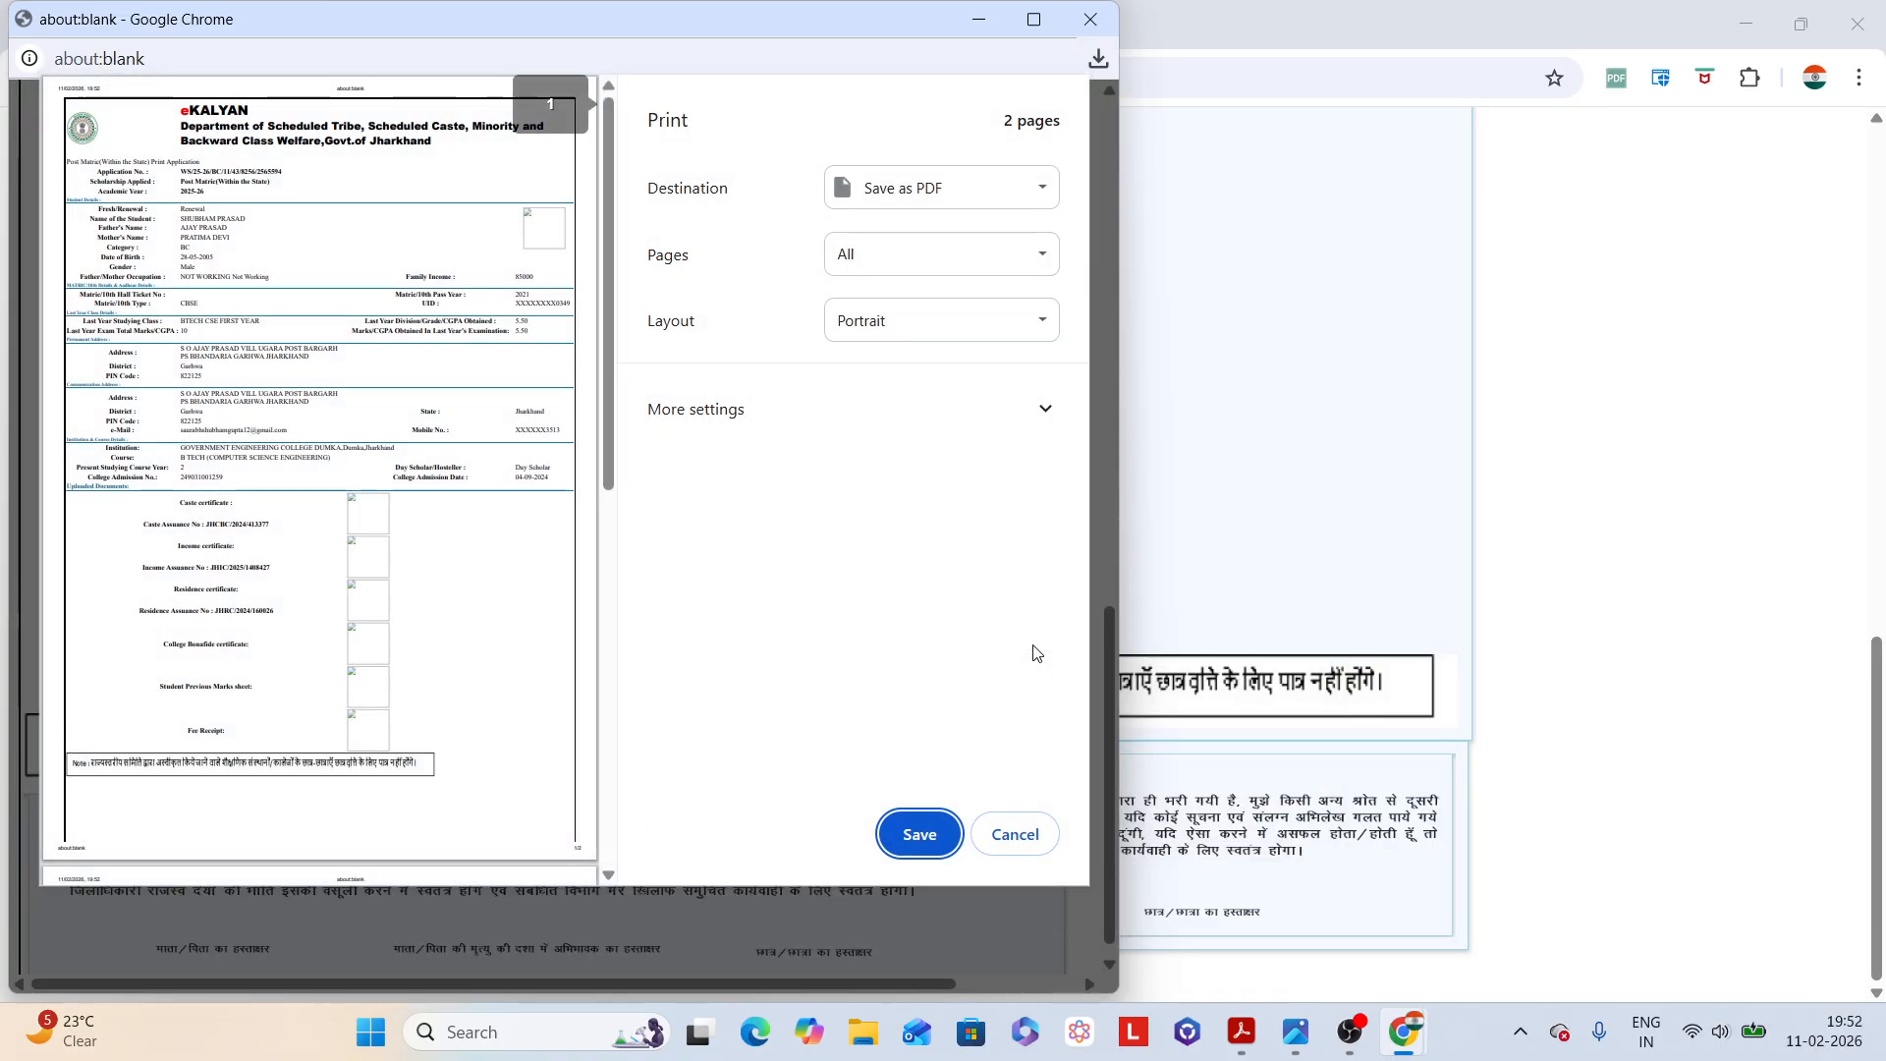
click(1090, 20)
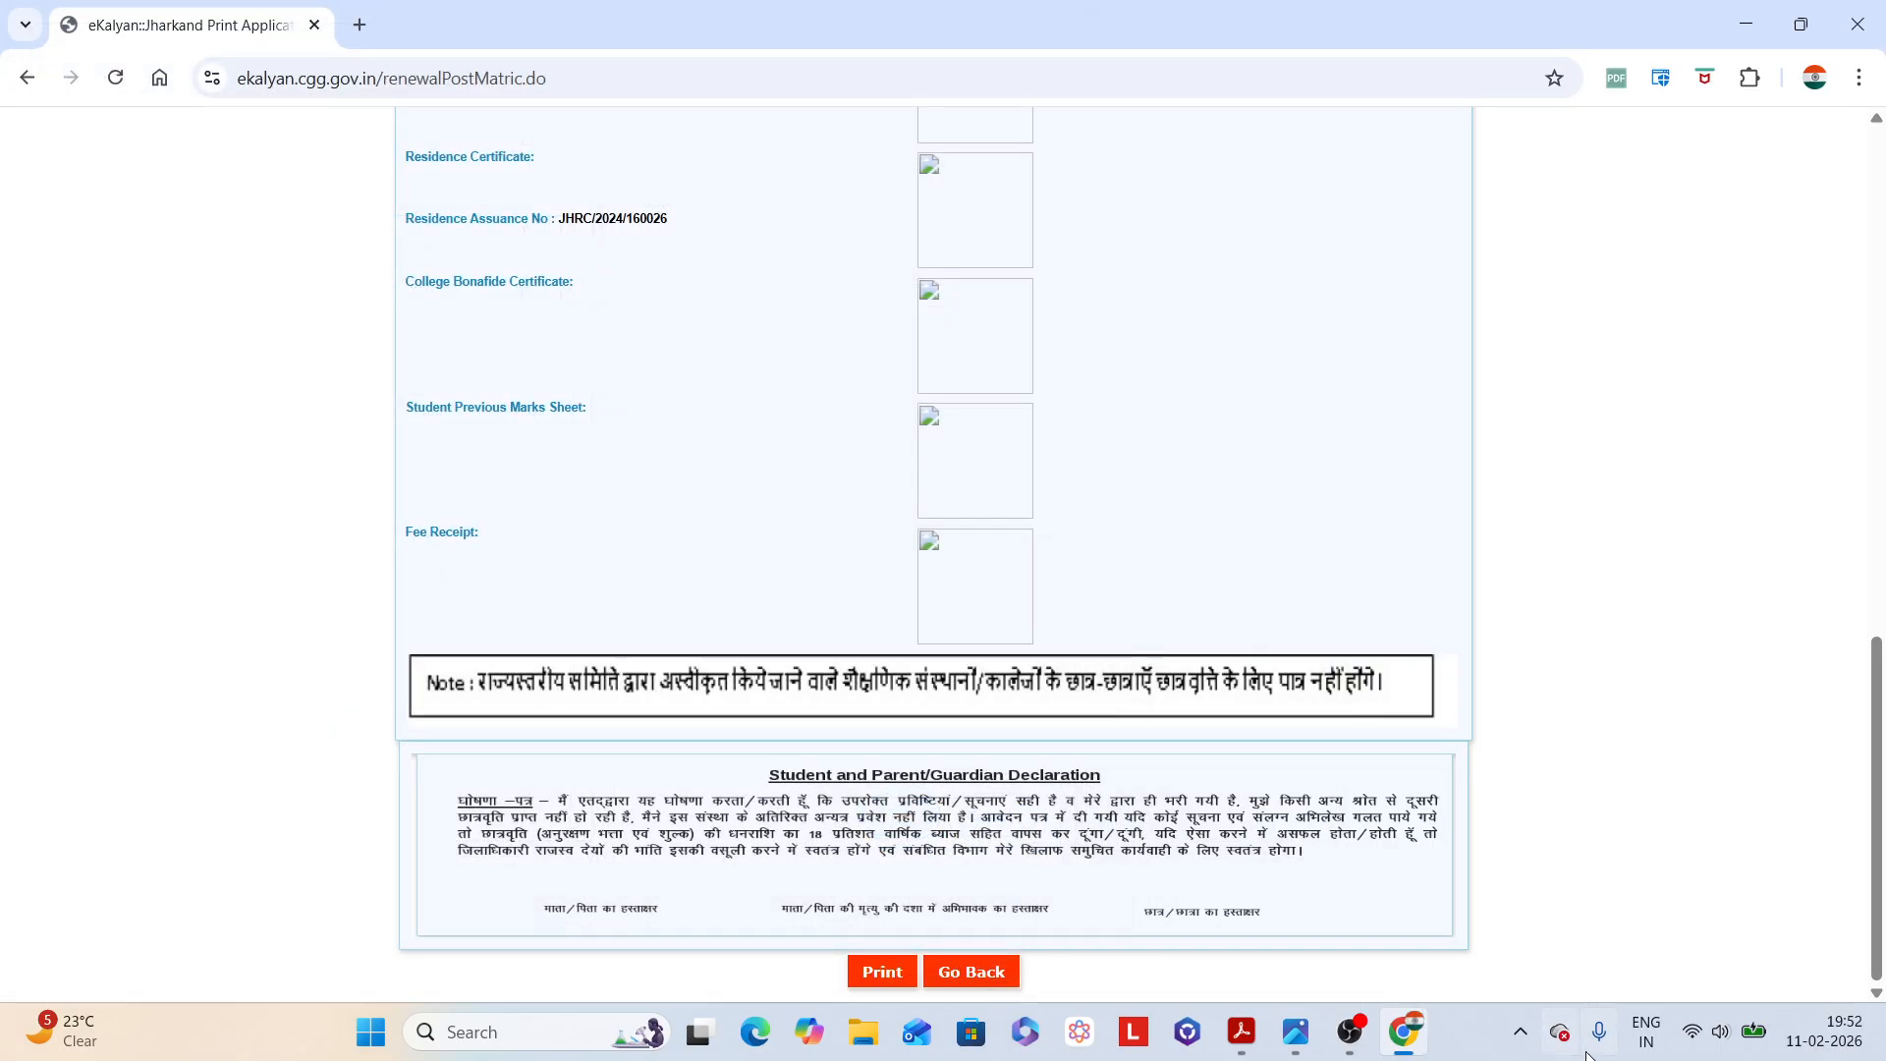
Bring OBS Studio forward to check the recording, then minimize it back to the e-Kalyan dashboard.
click(1352, 1032)
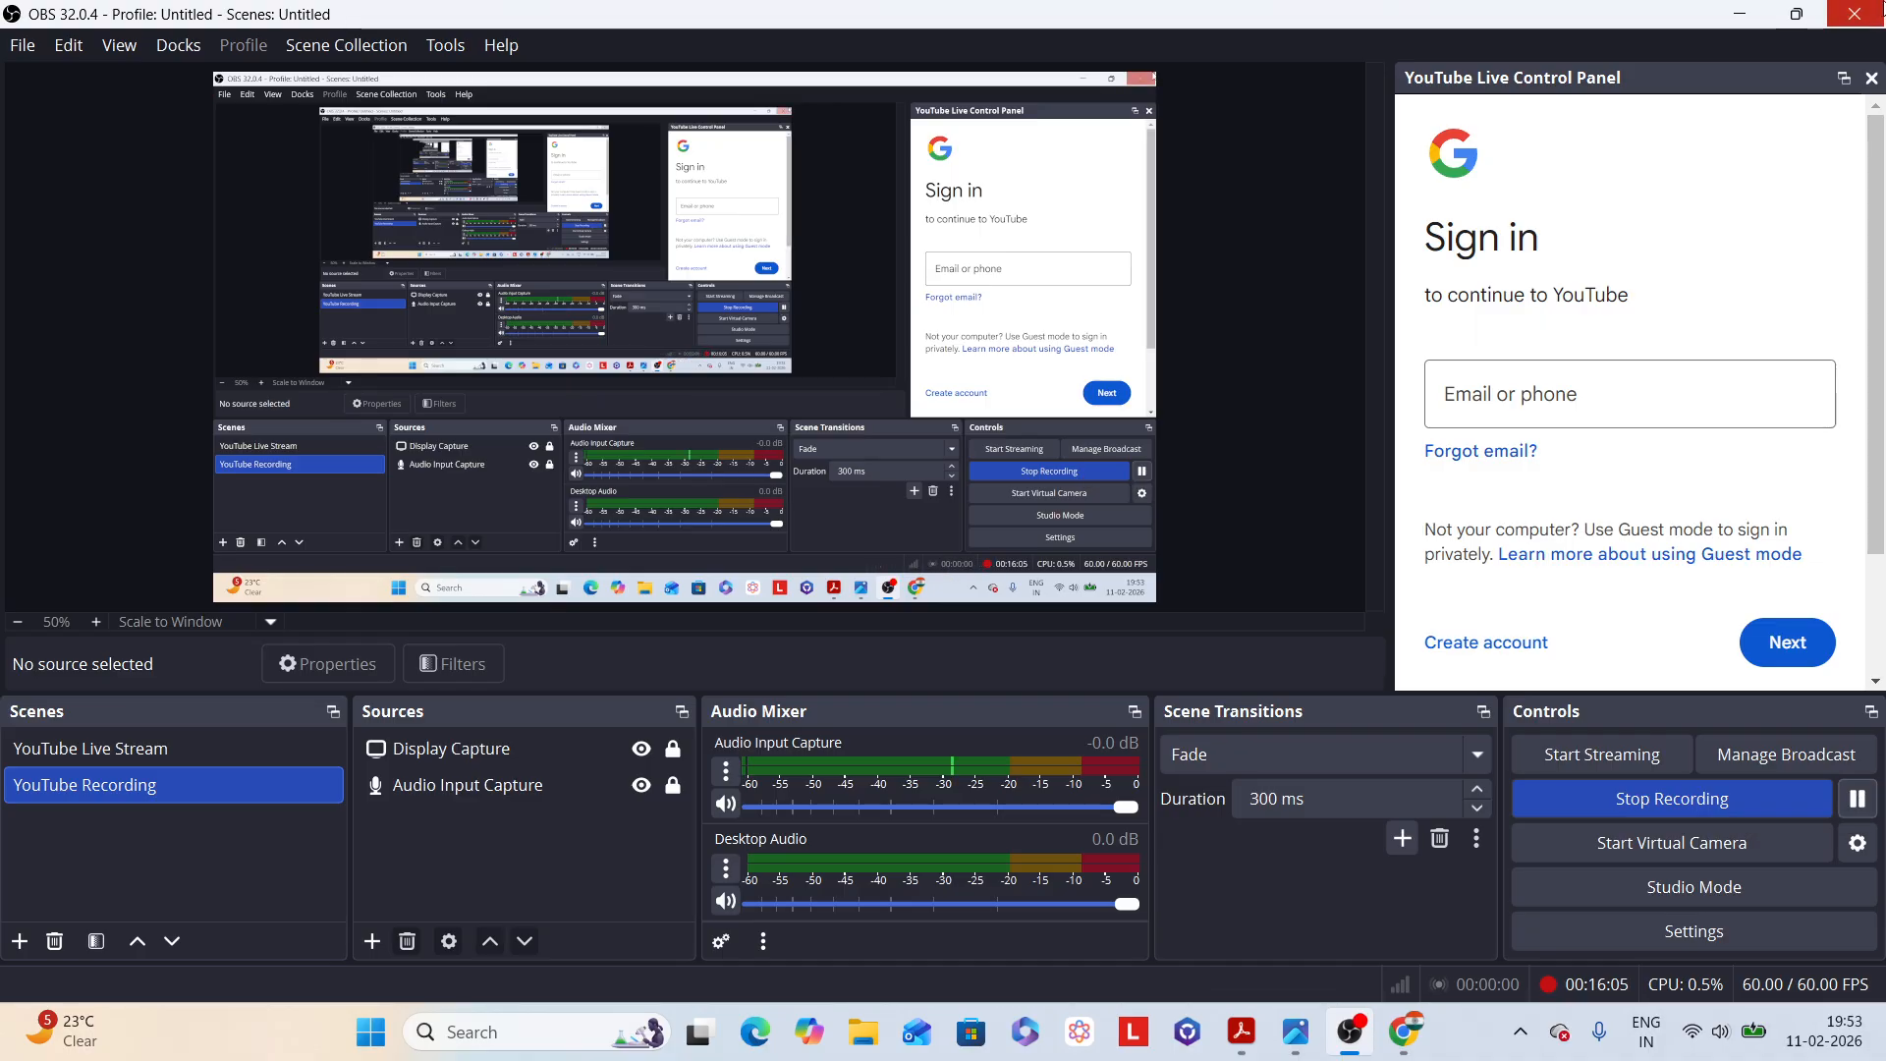
click(1756, 12)
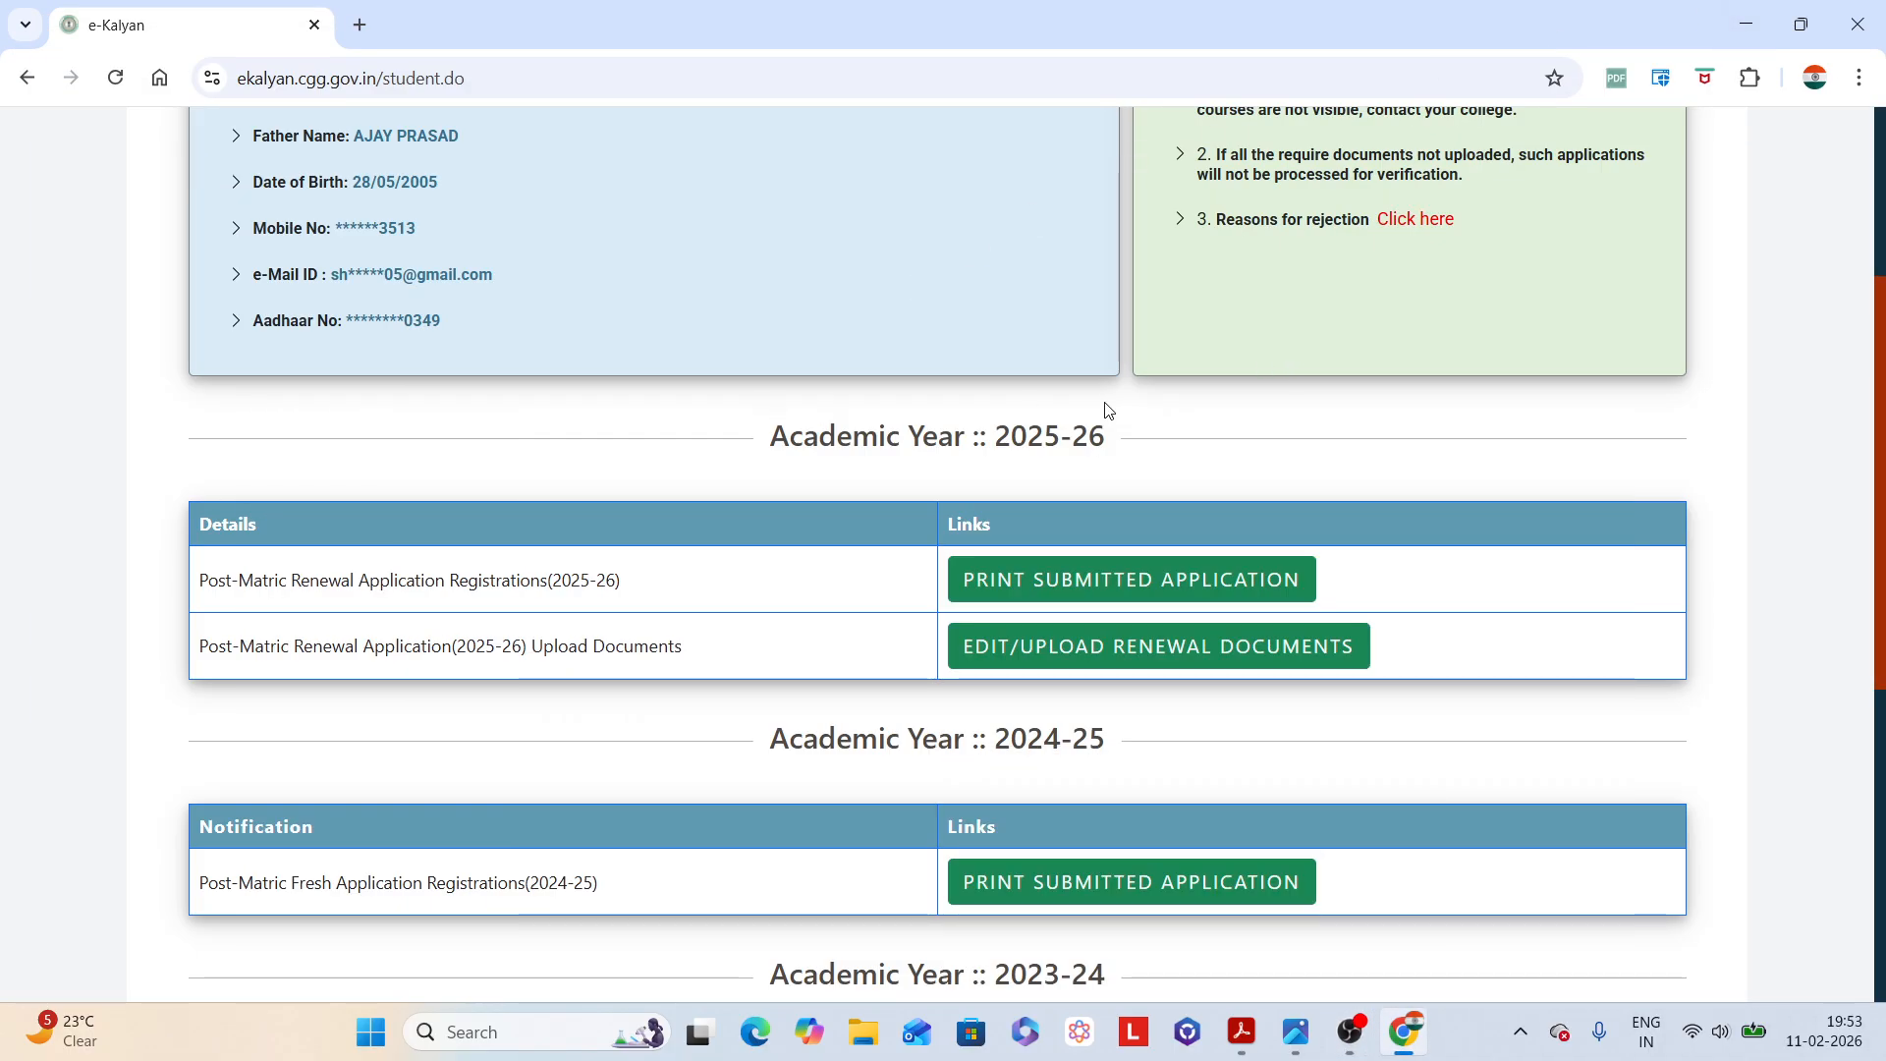
Open PRINT SUBMITTED APPLICATION for the 2025-26 Post-Matric renewal from the dashboard.
scroll(811, 548, down, 3)
scroll(811, 548, up, 7)
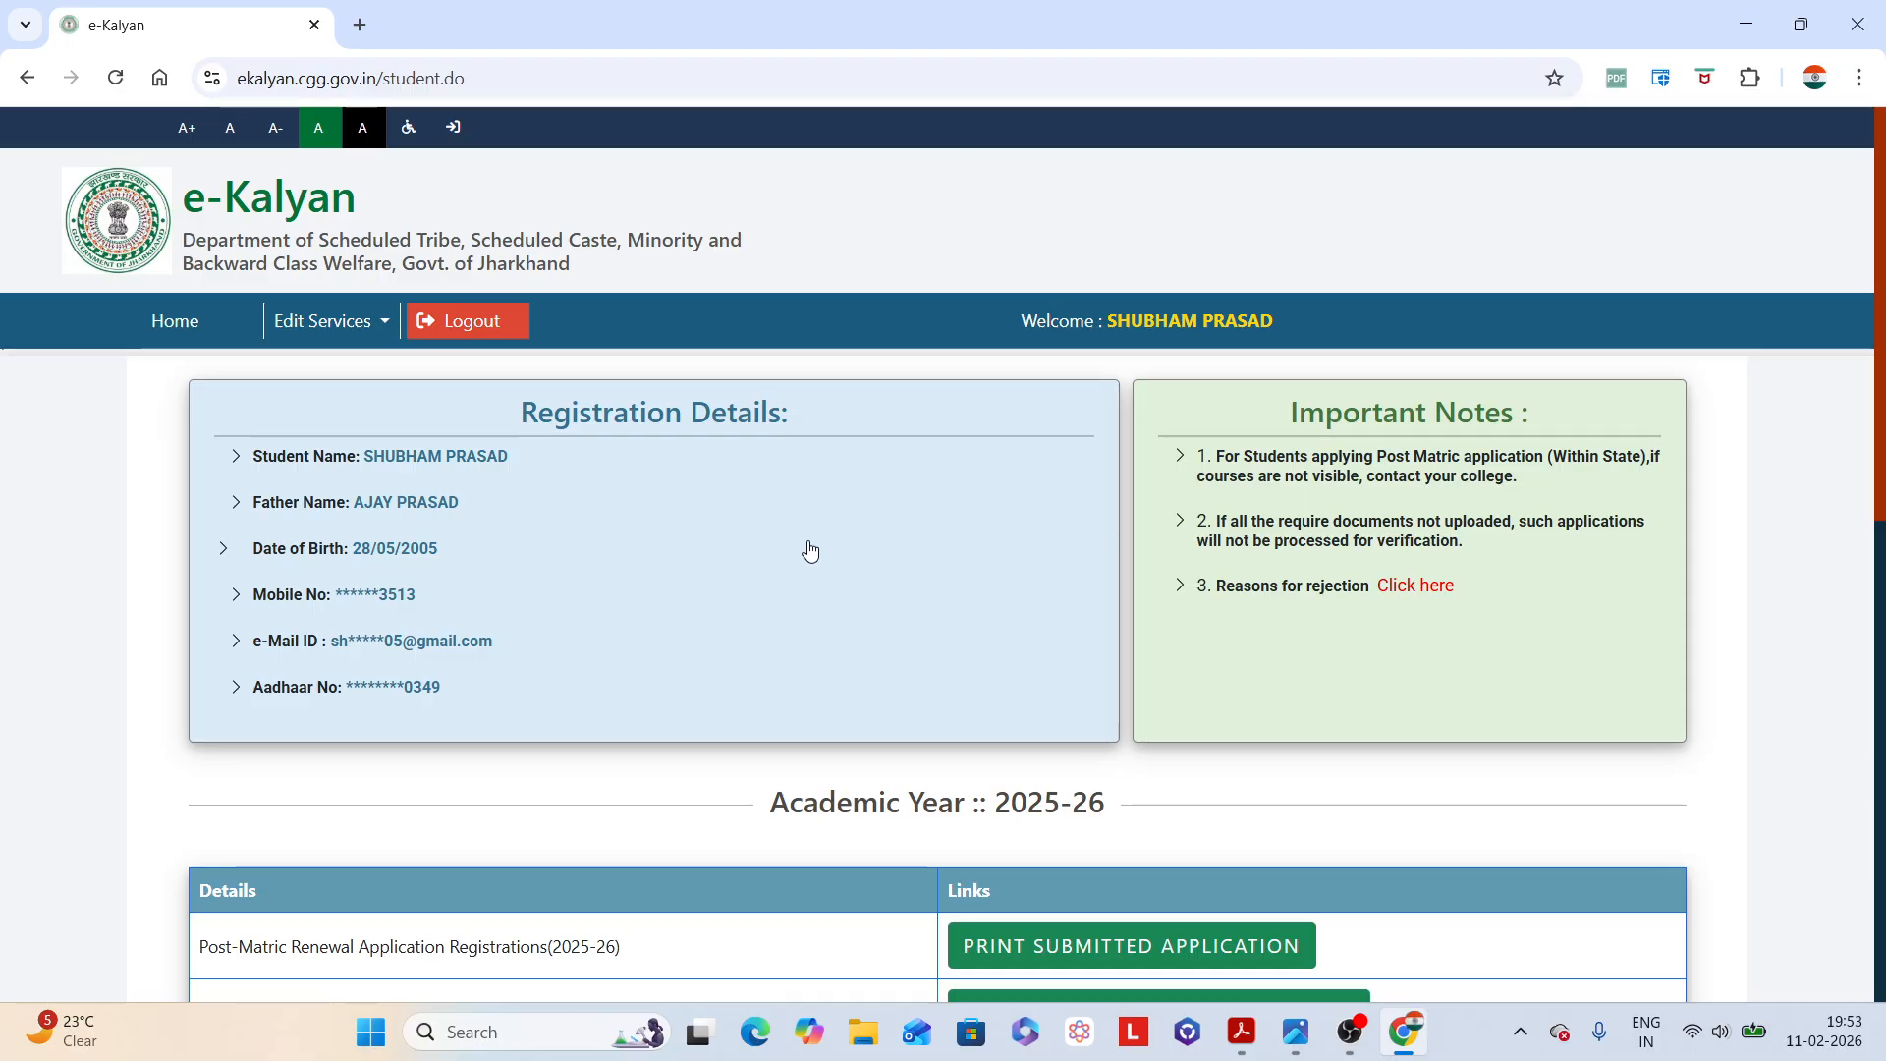
scroll(810, 550, down, 5)
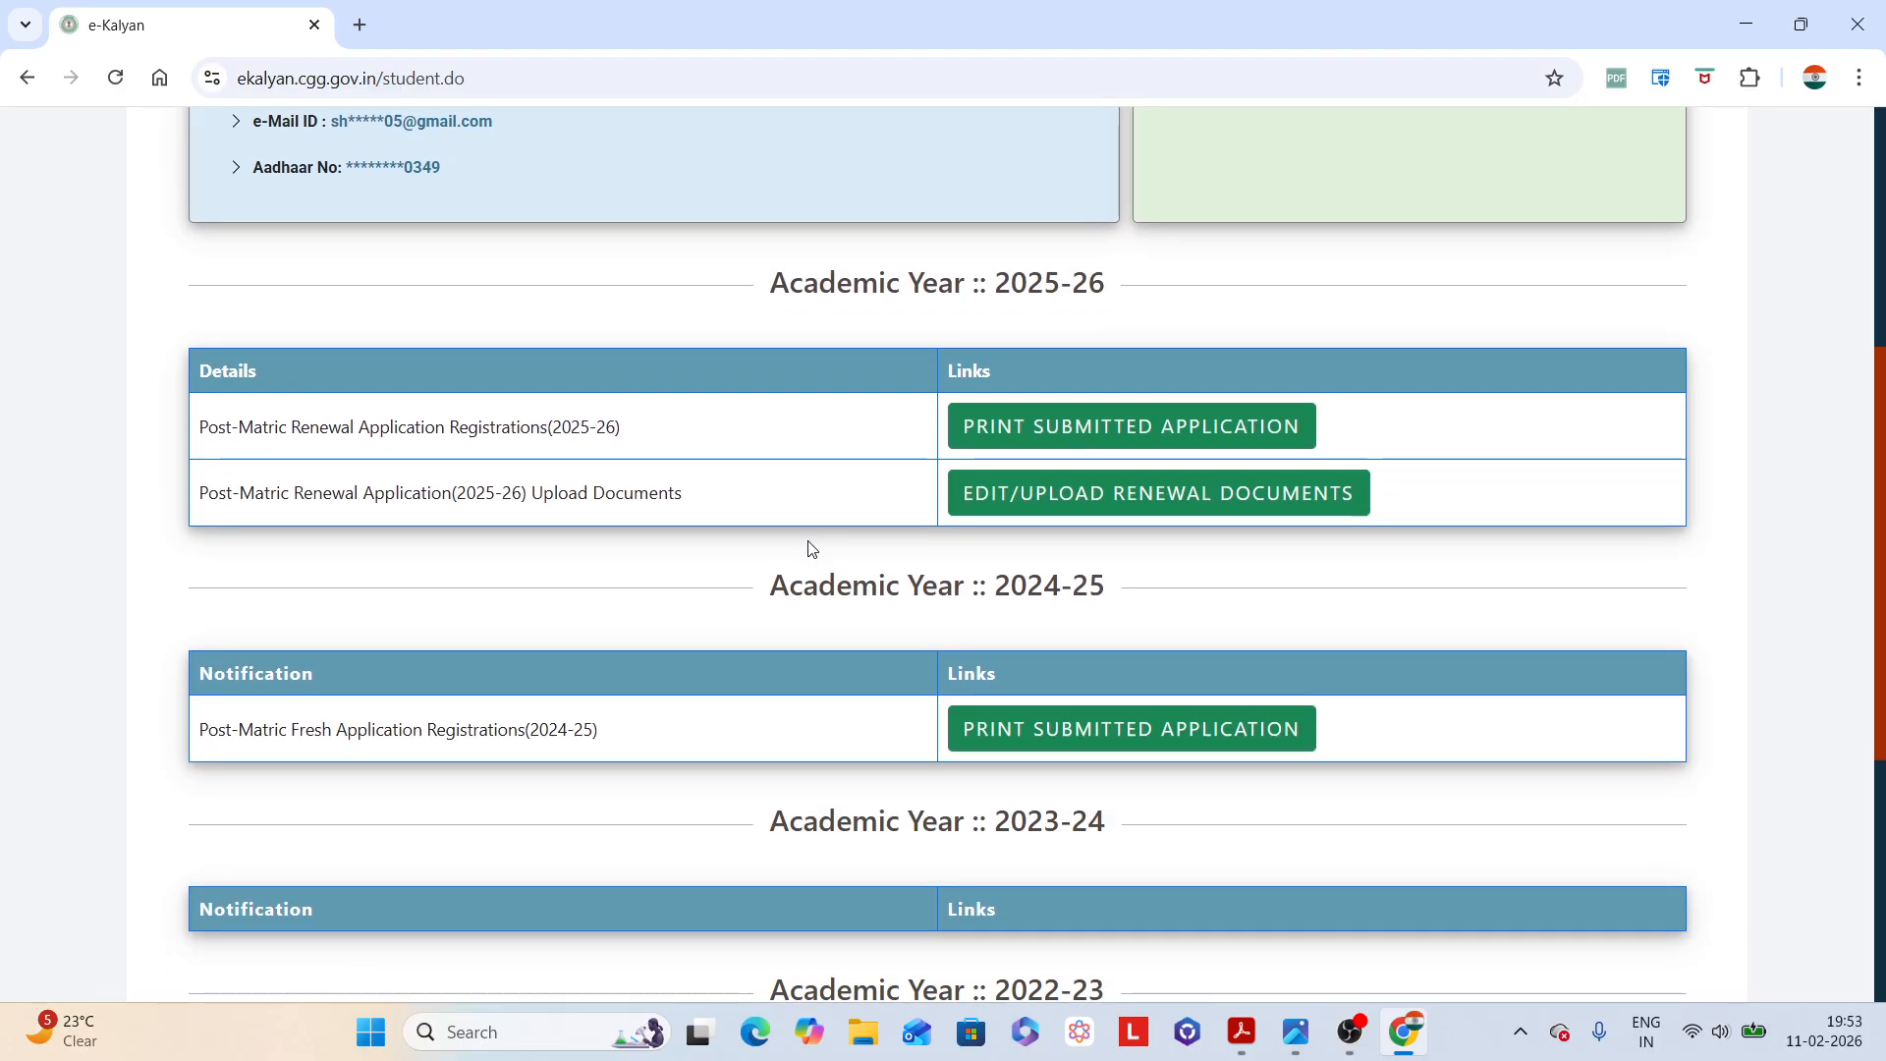
scroll(810, 548, up, 2)
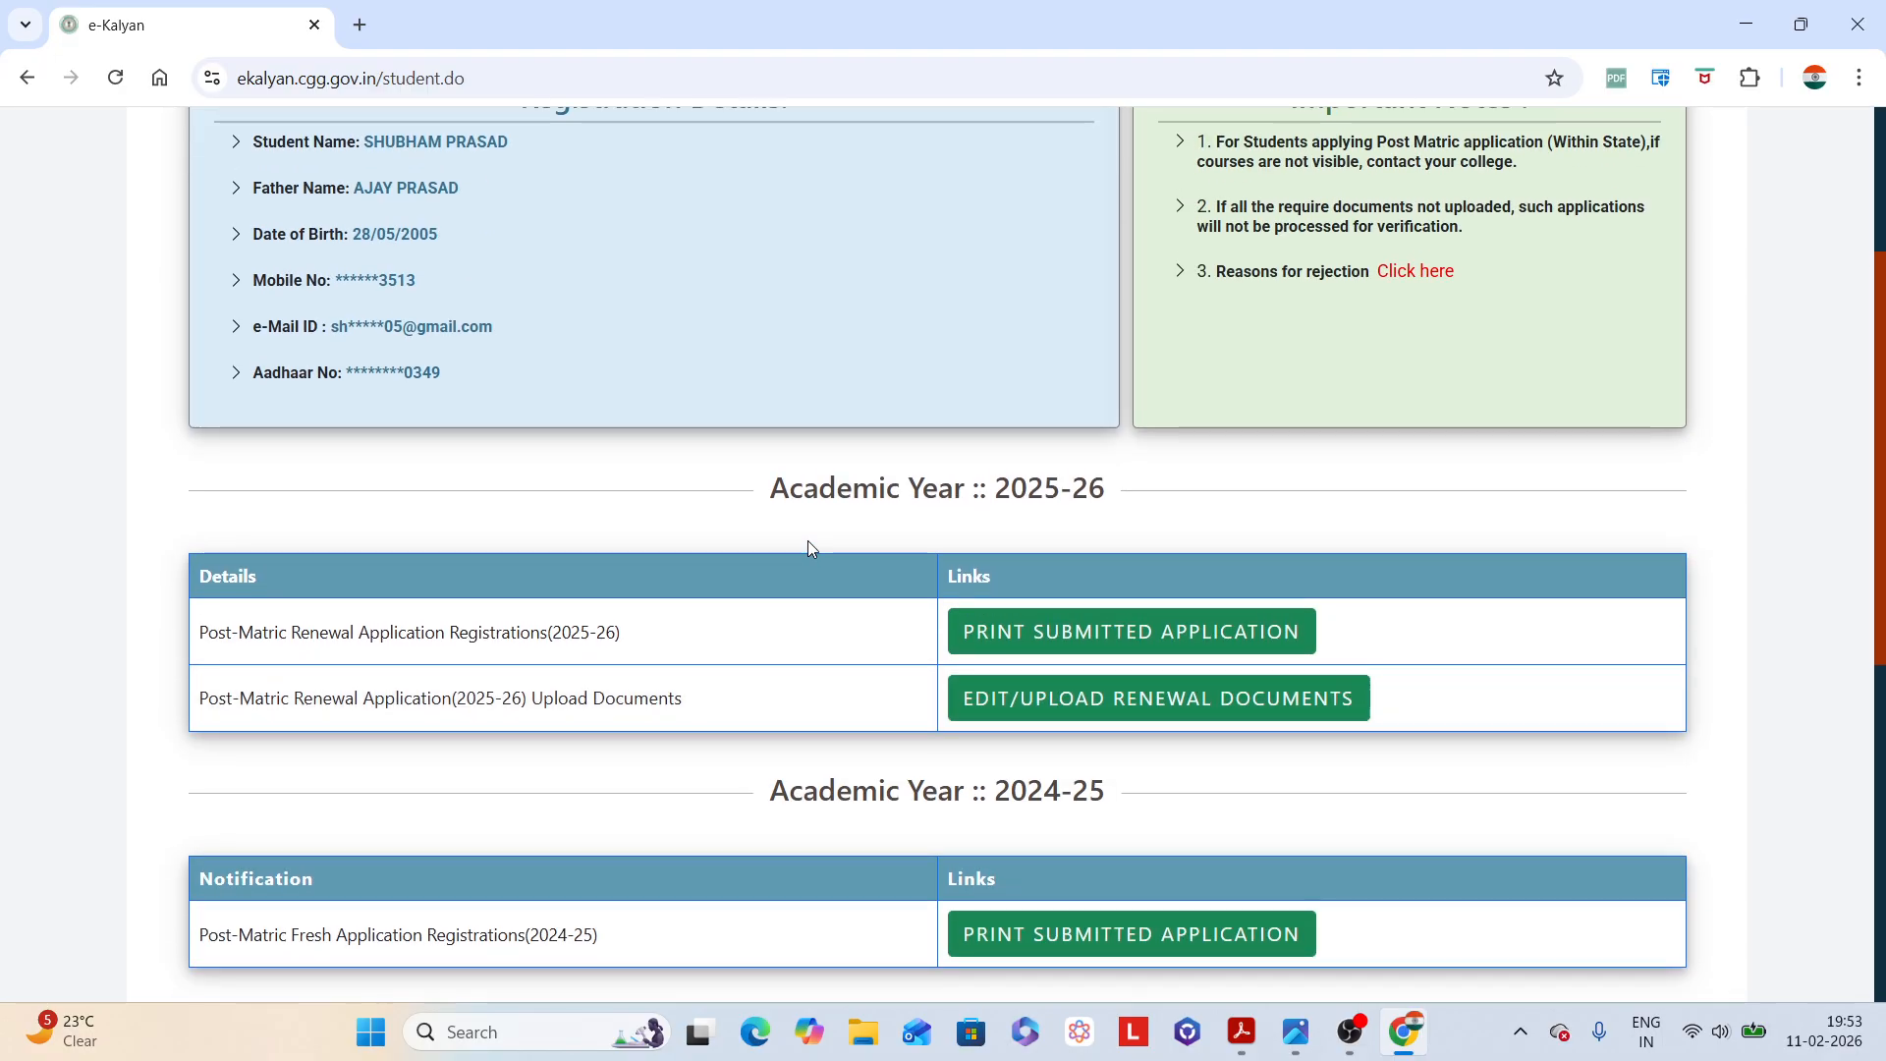
scroll(810, 548, down, 2)
scroll(809, 548, up, 5)
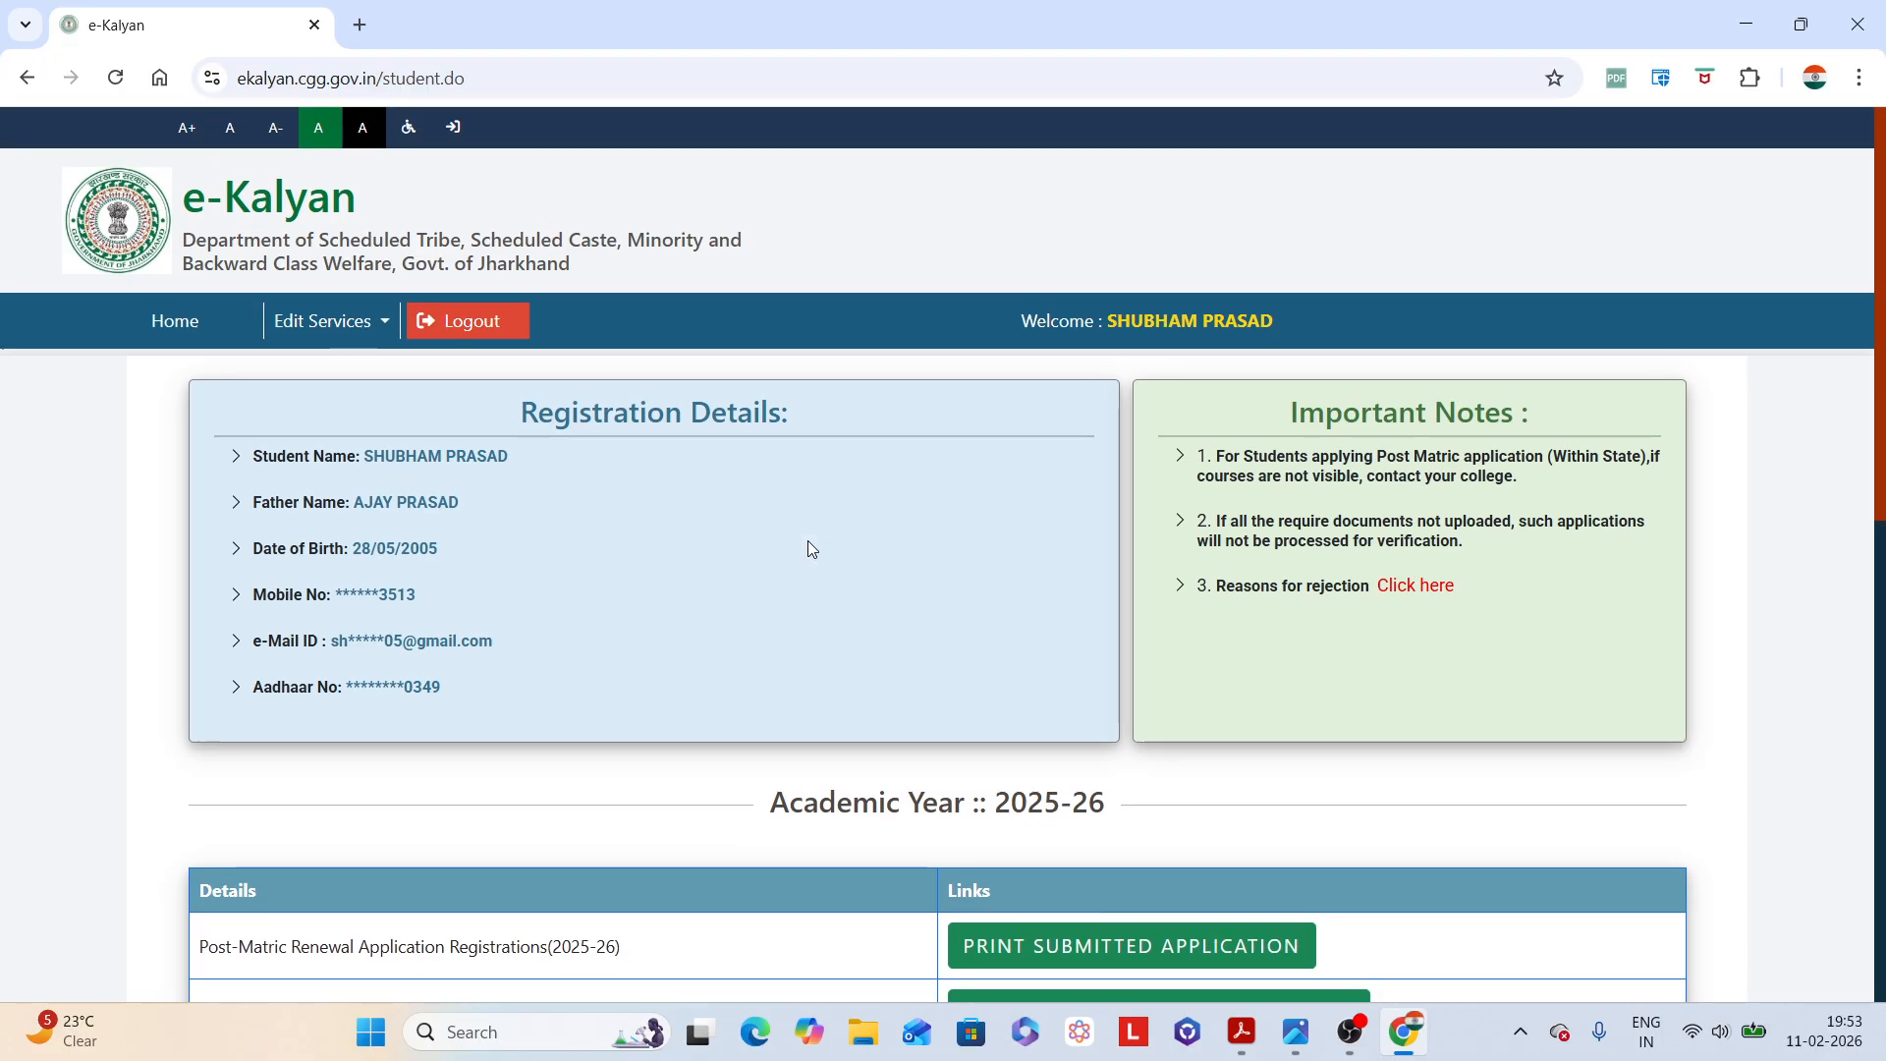
scroll(809, 548, down, 4)
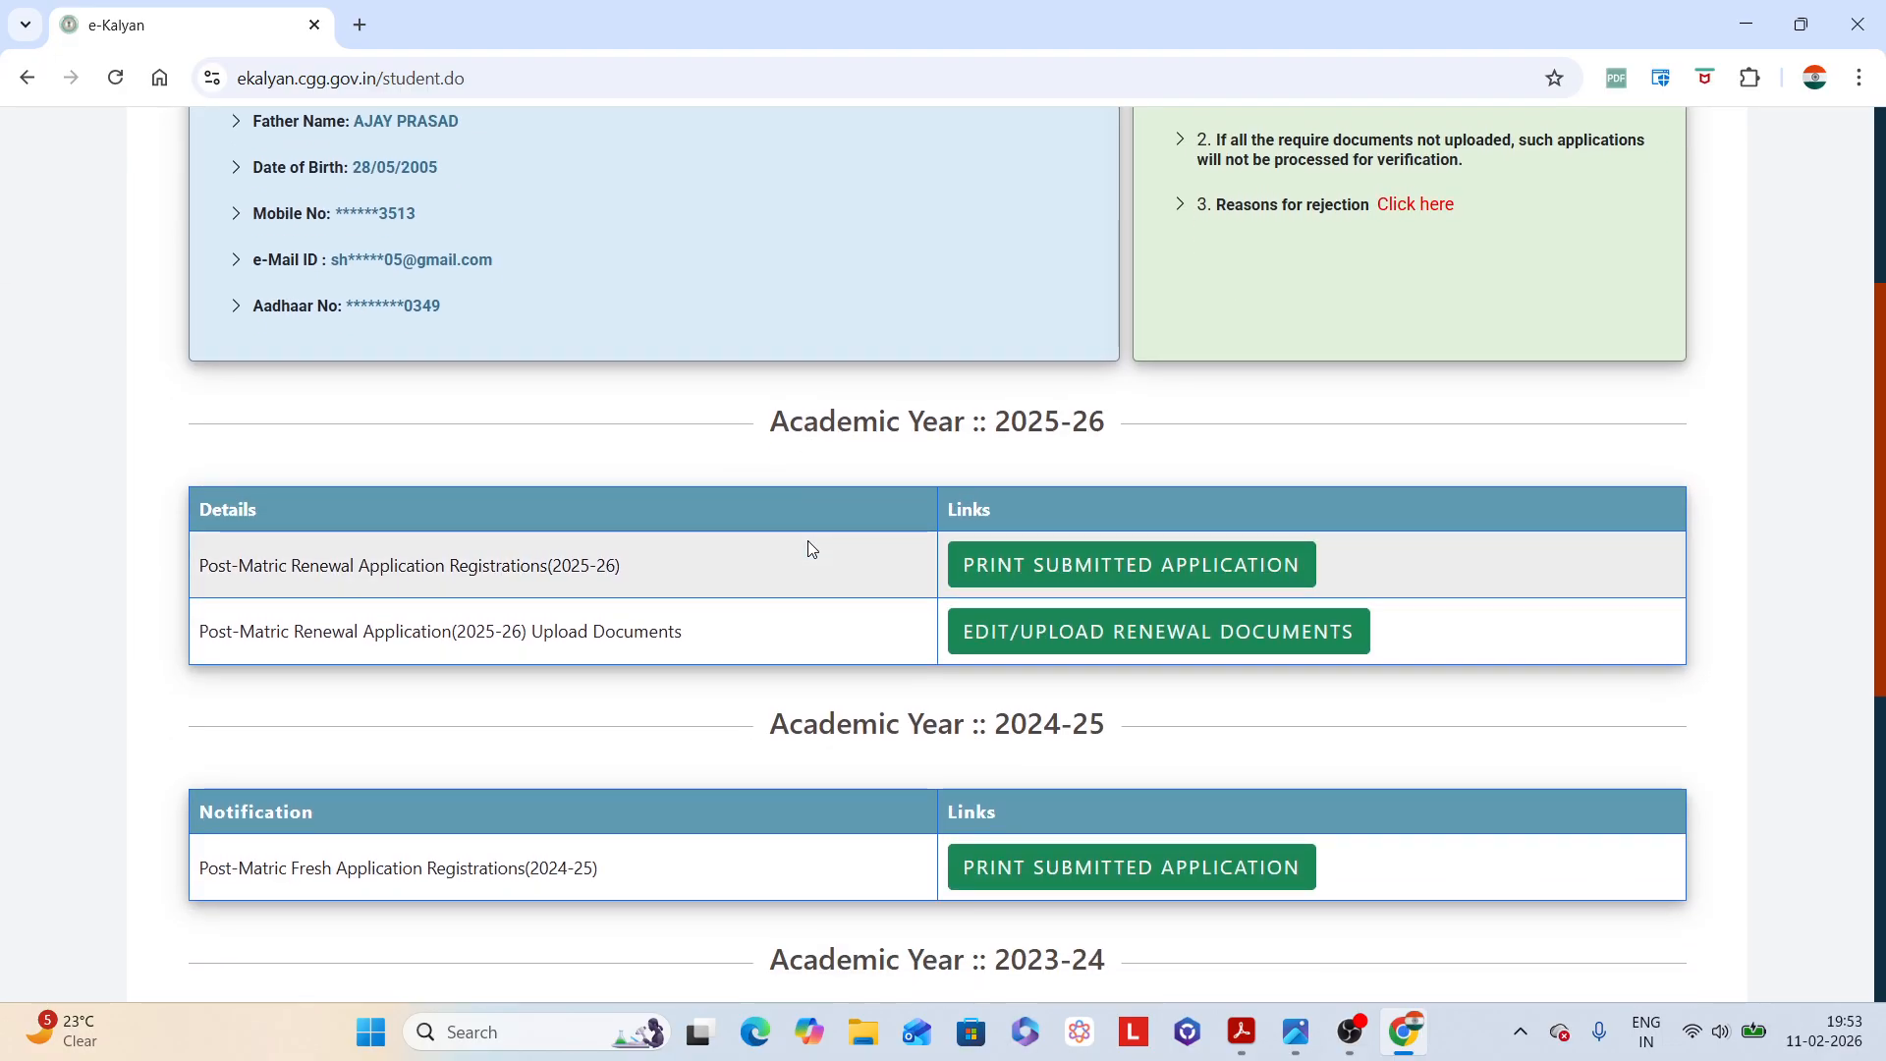
click(1101, 574)
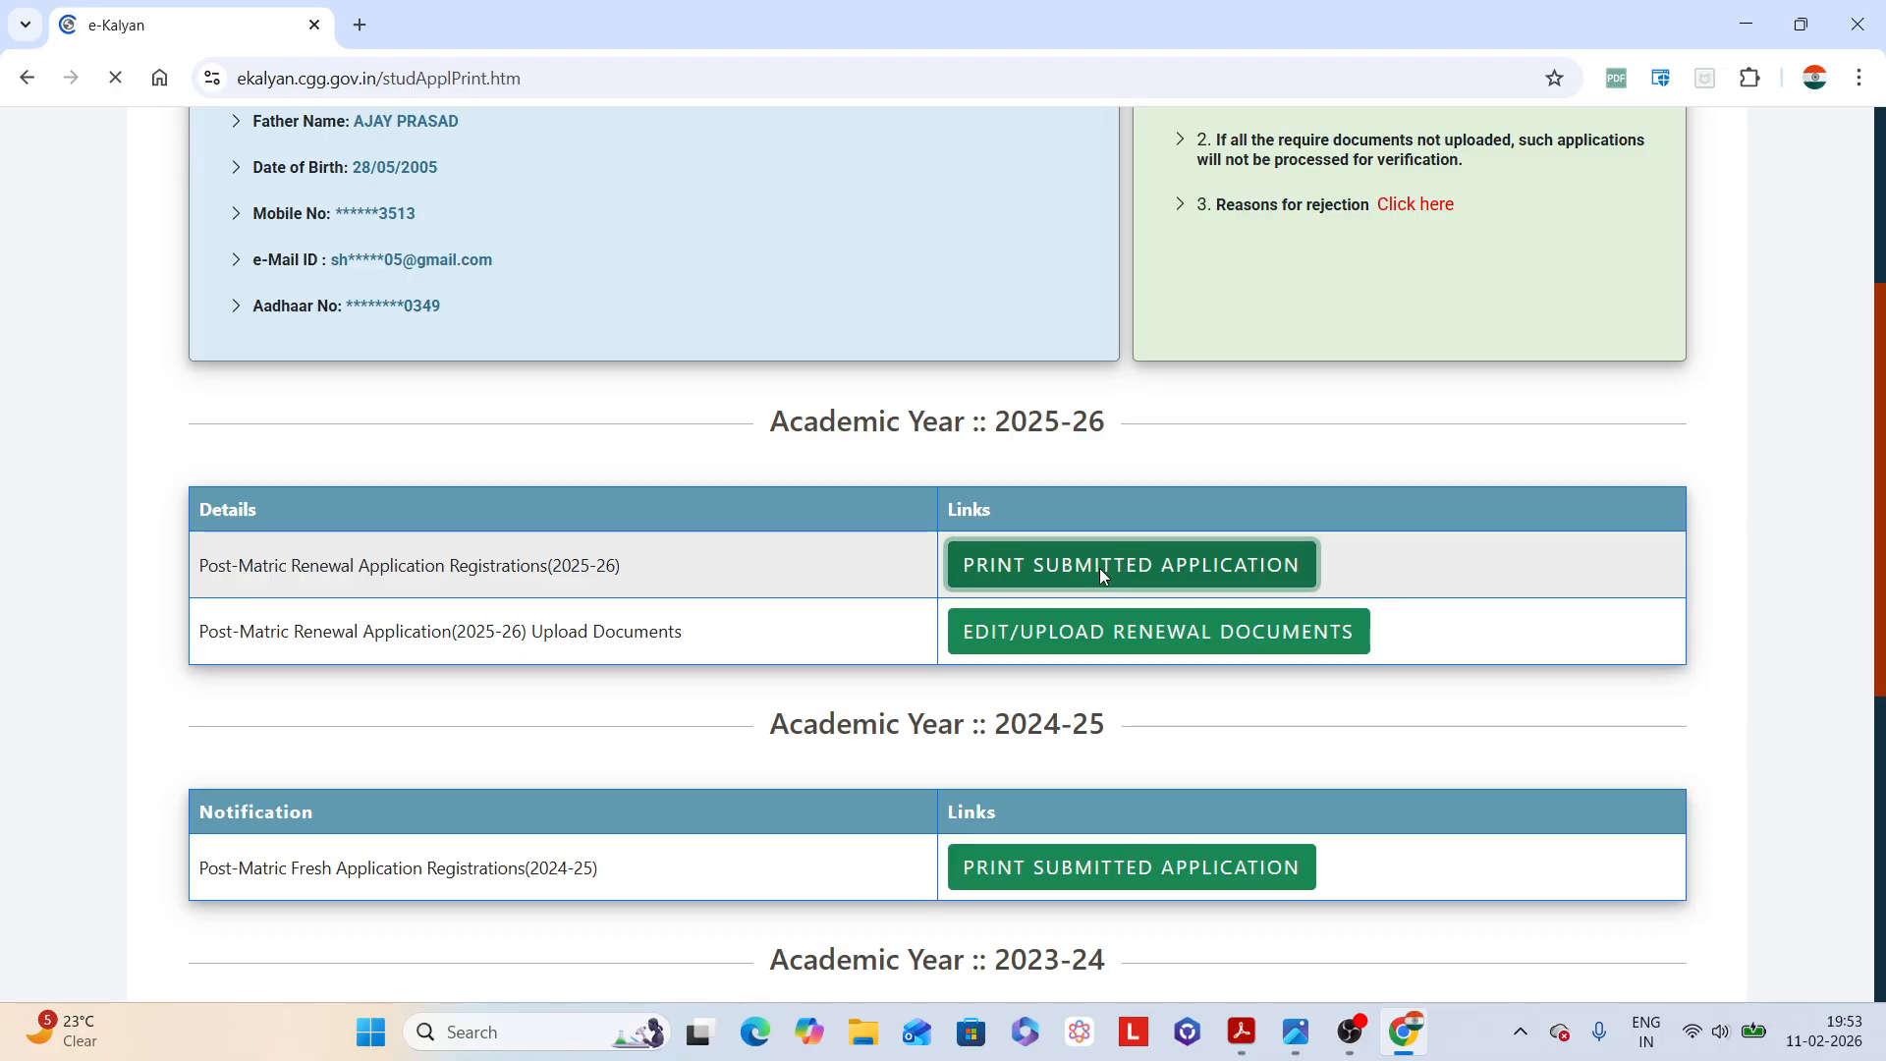
Scroll down the loaded application page and click its Print button.
scroll(1101, 575, down, 10)
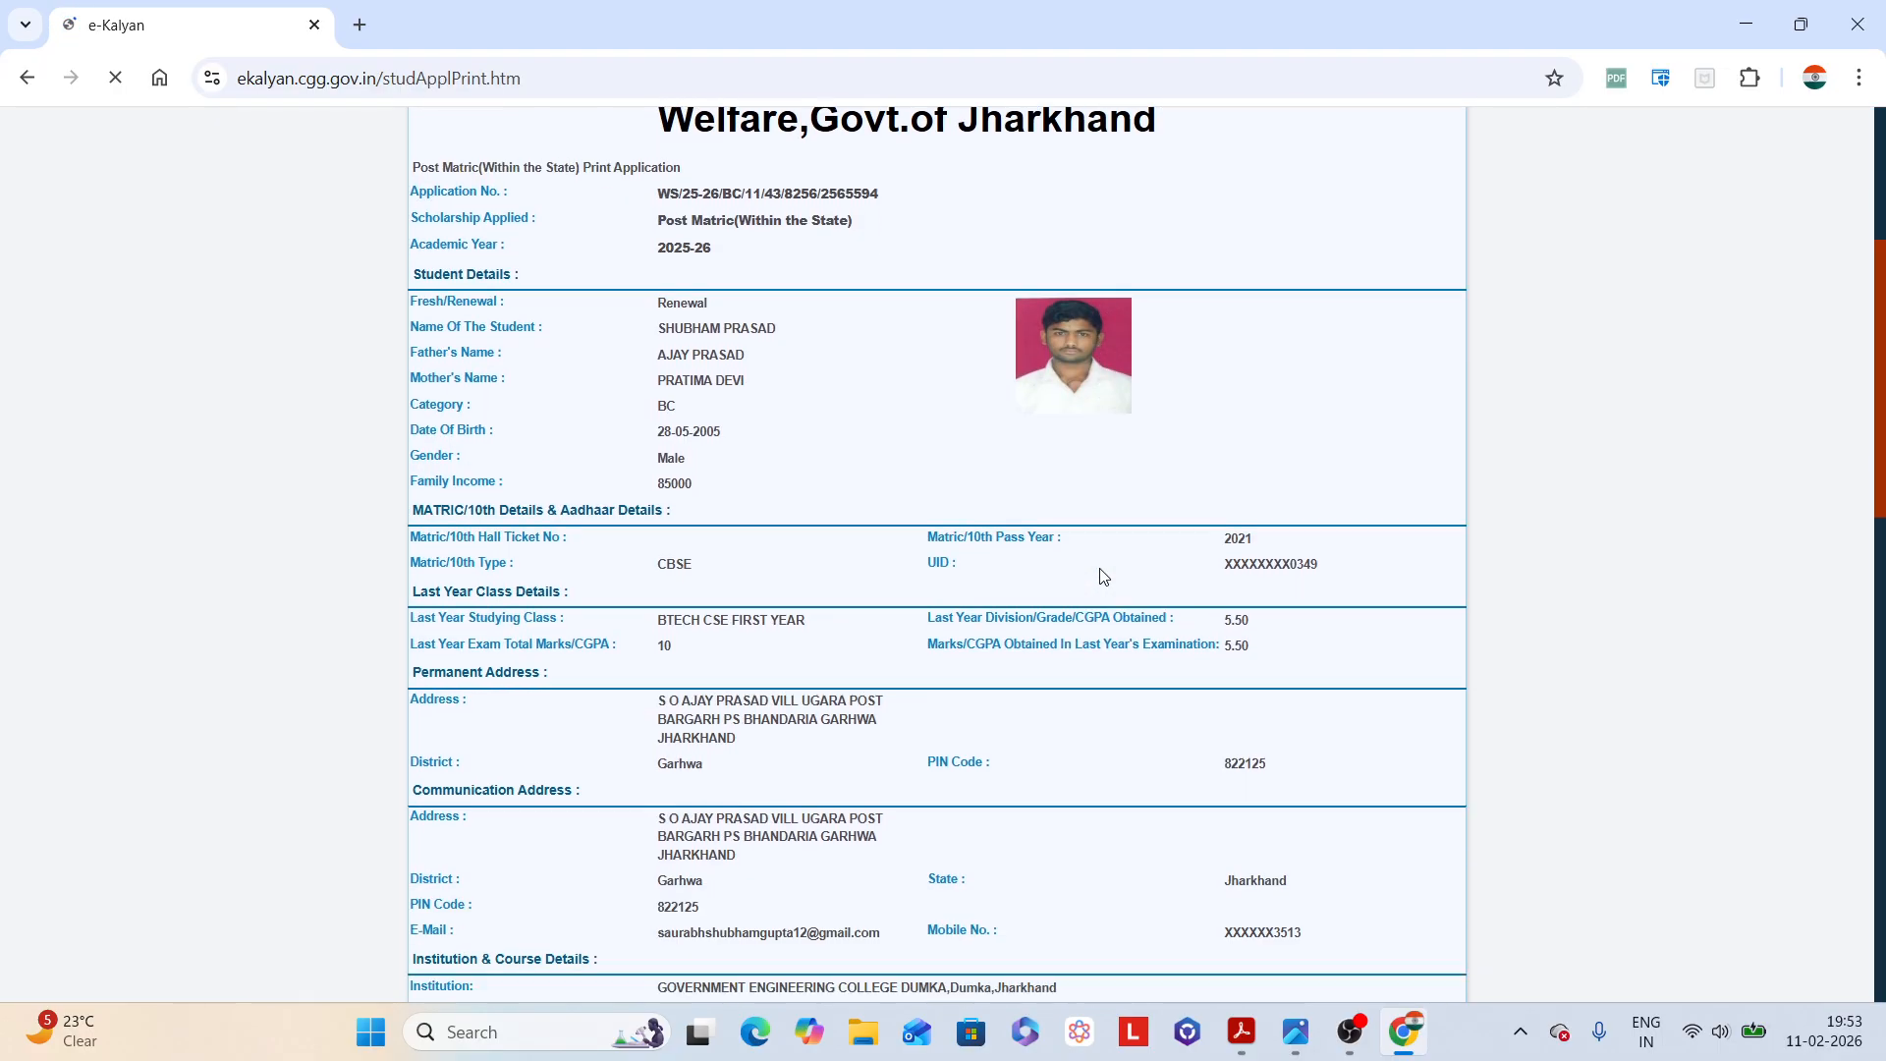
scroll(1102, 577, down, 5)
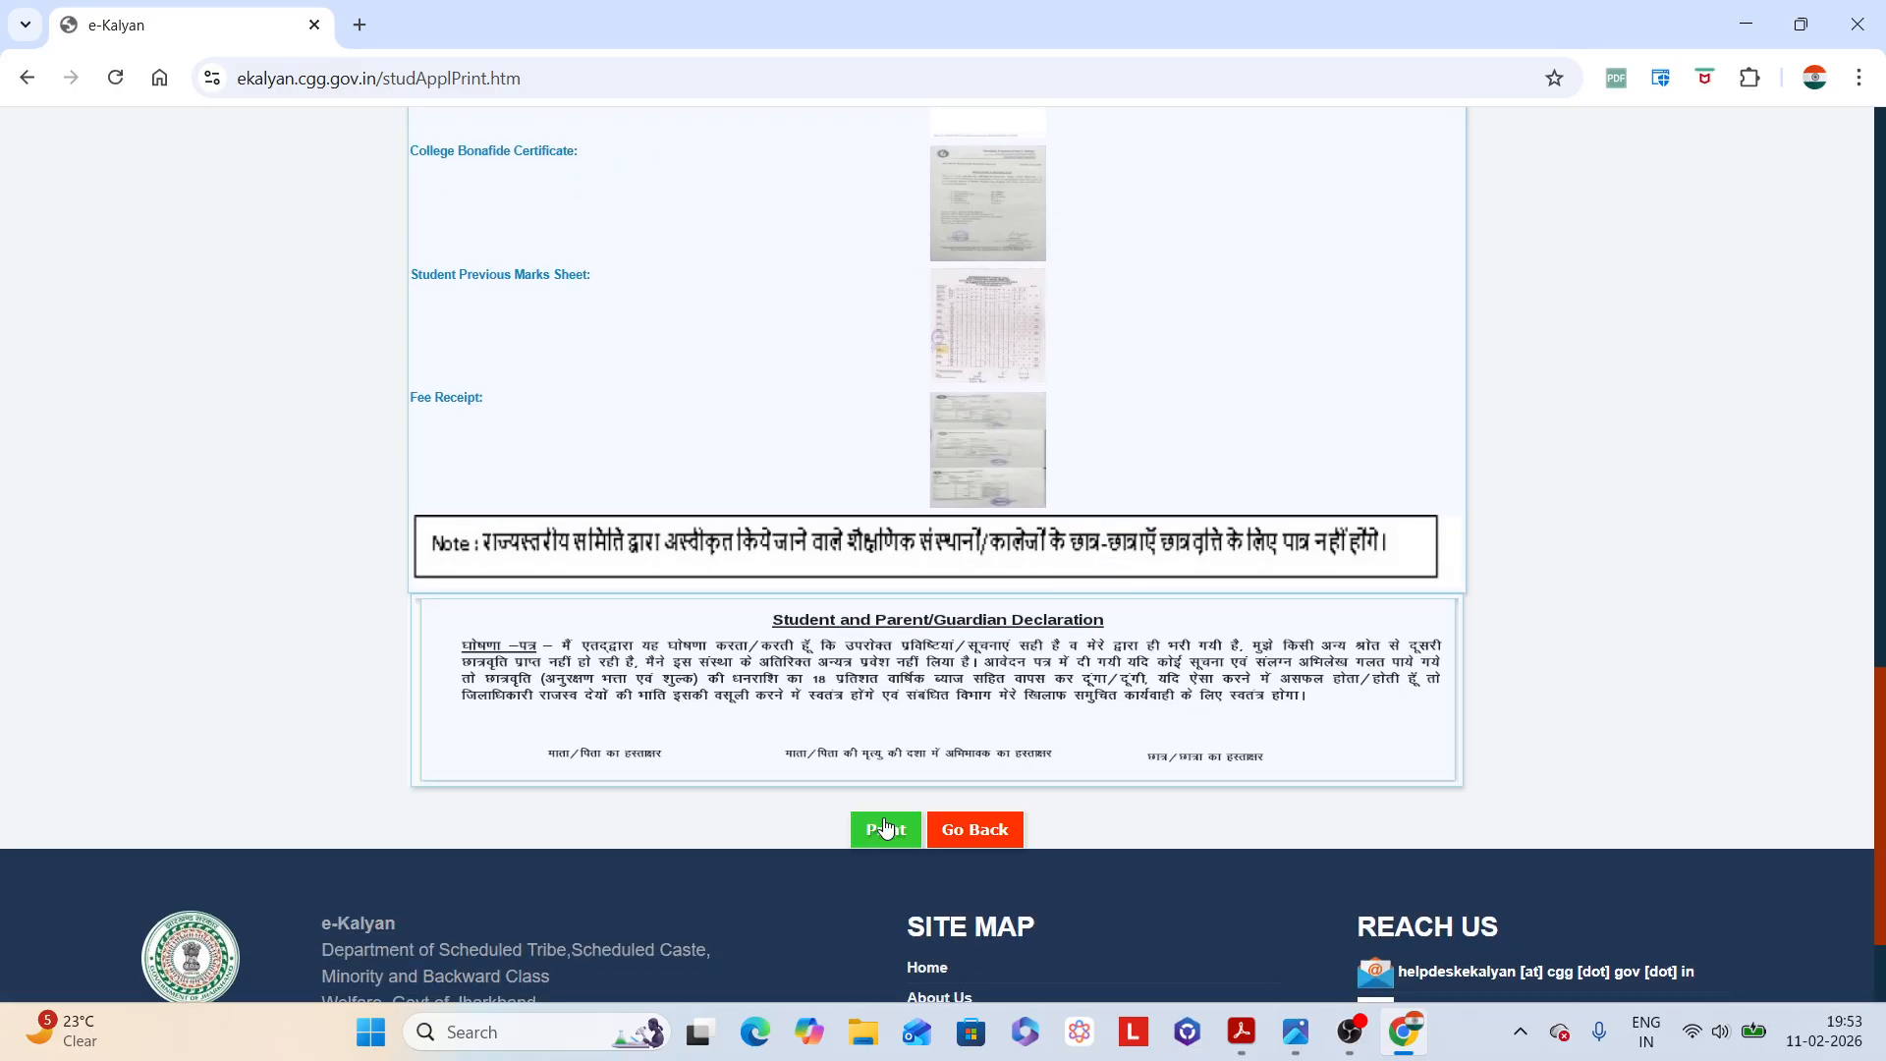
click(884, 829)
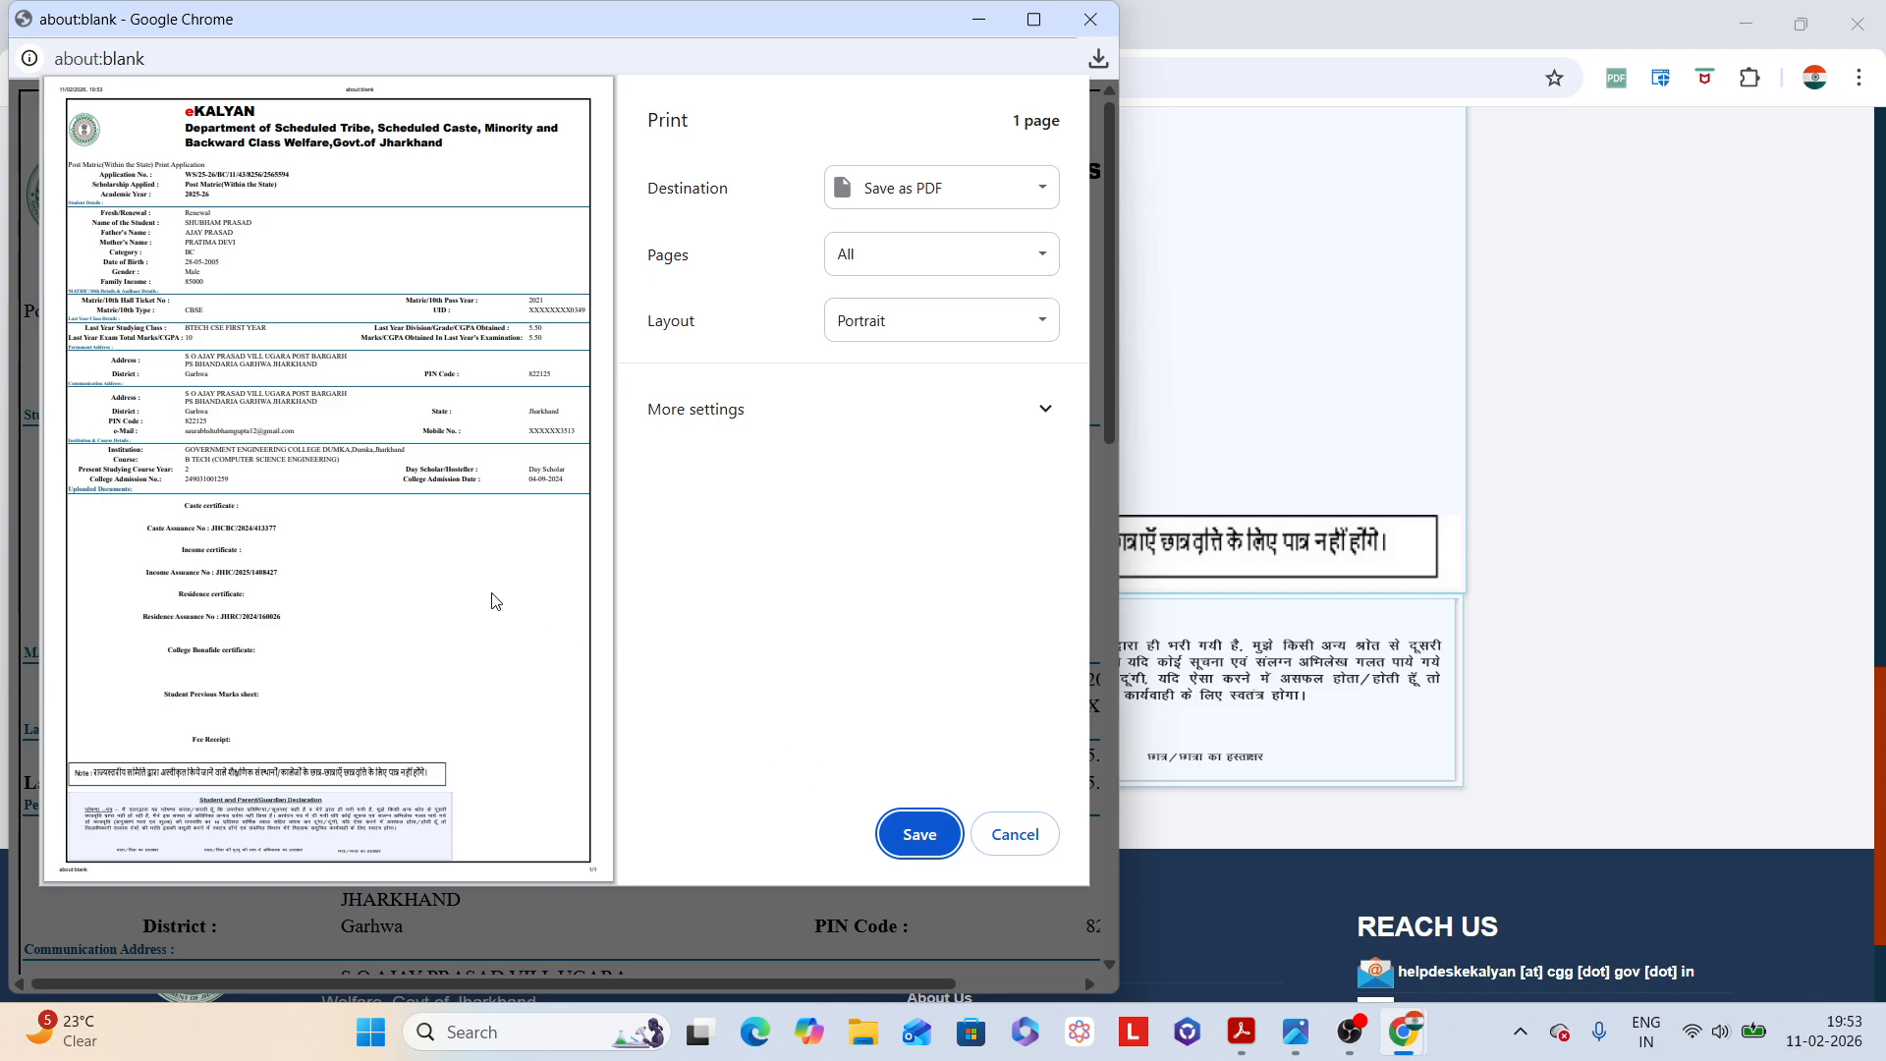
Save the print as a PDF in eKALYAN 2025, replacing the existing download file.
click(916, 833)
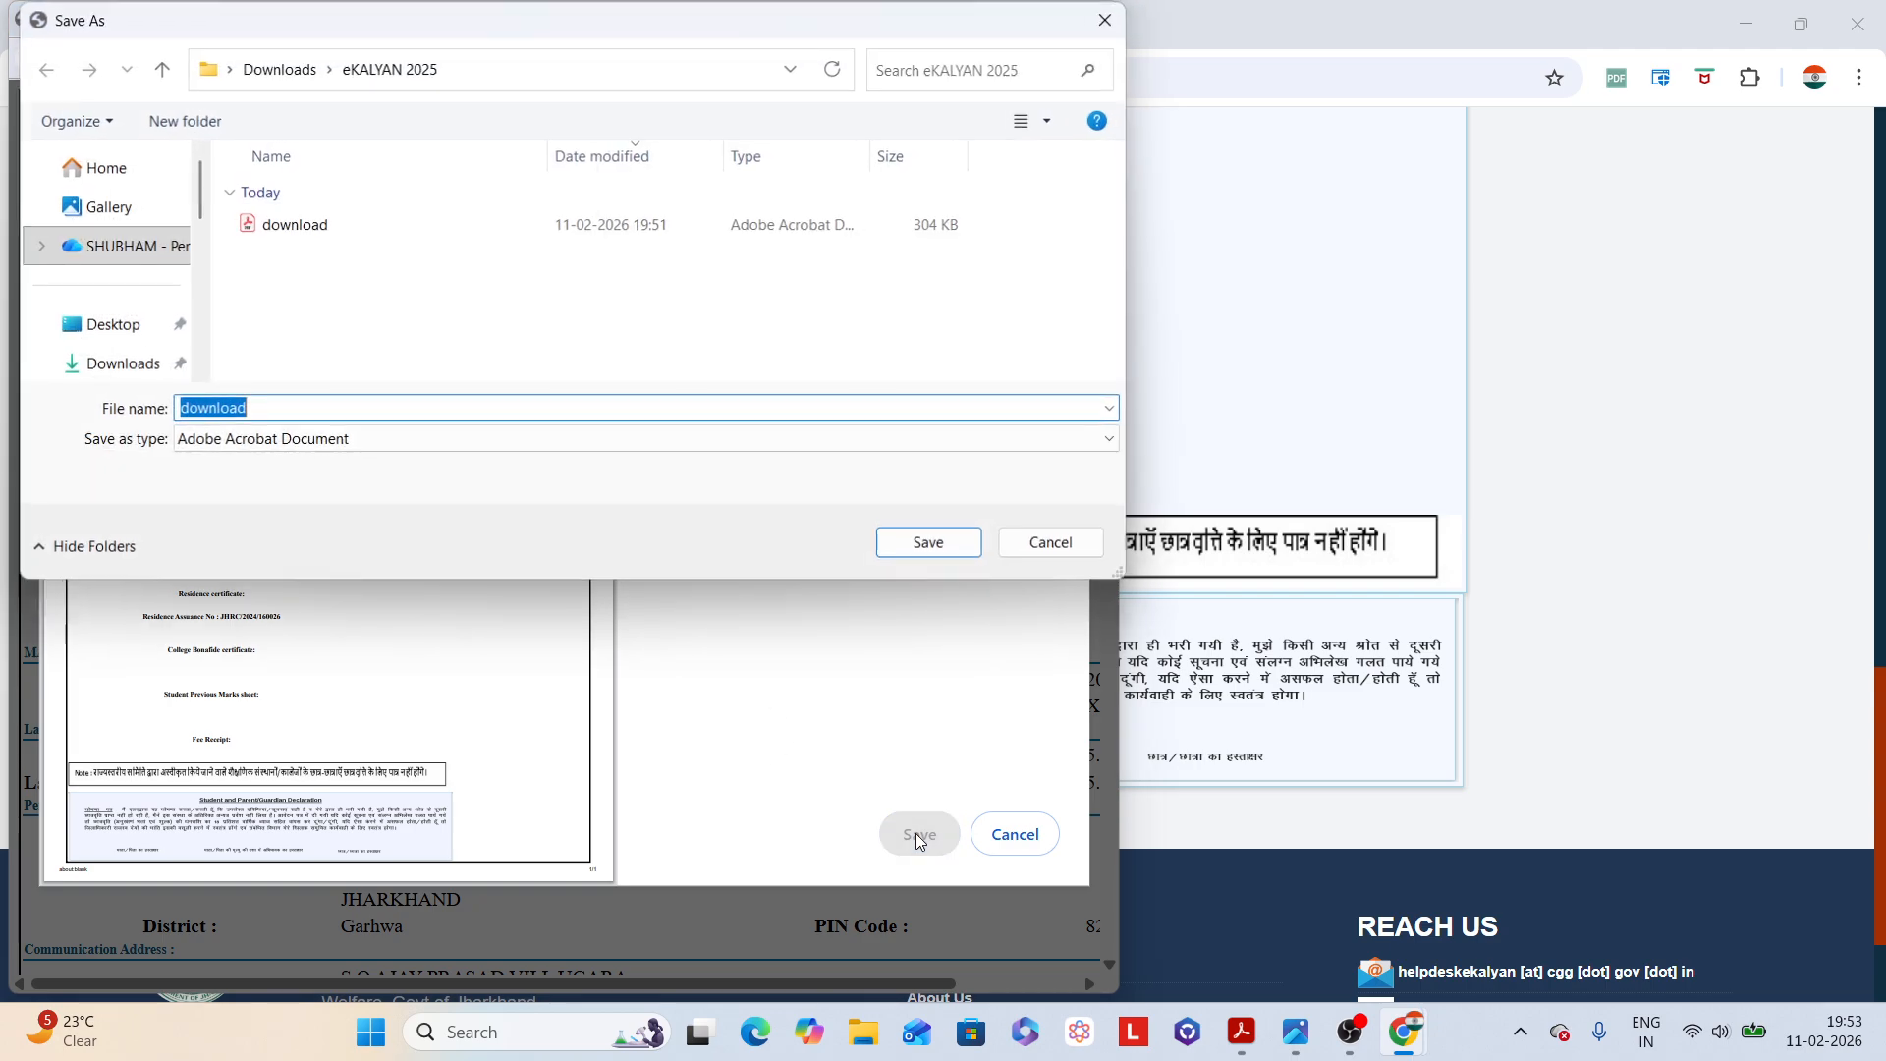
click(938, 556)
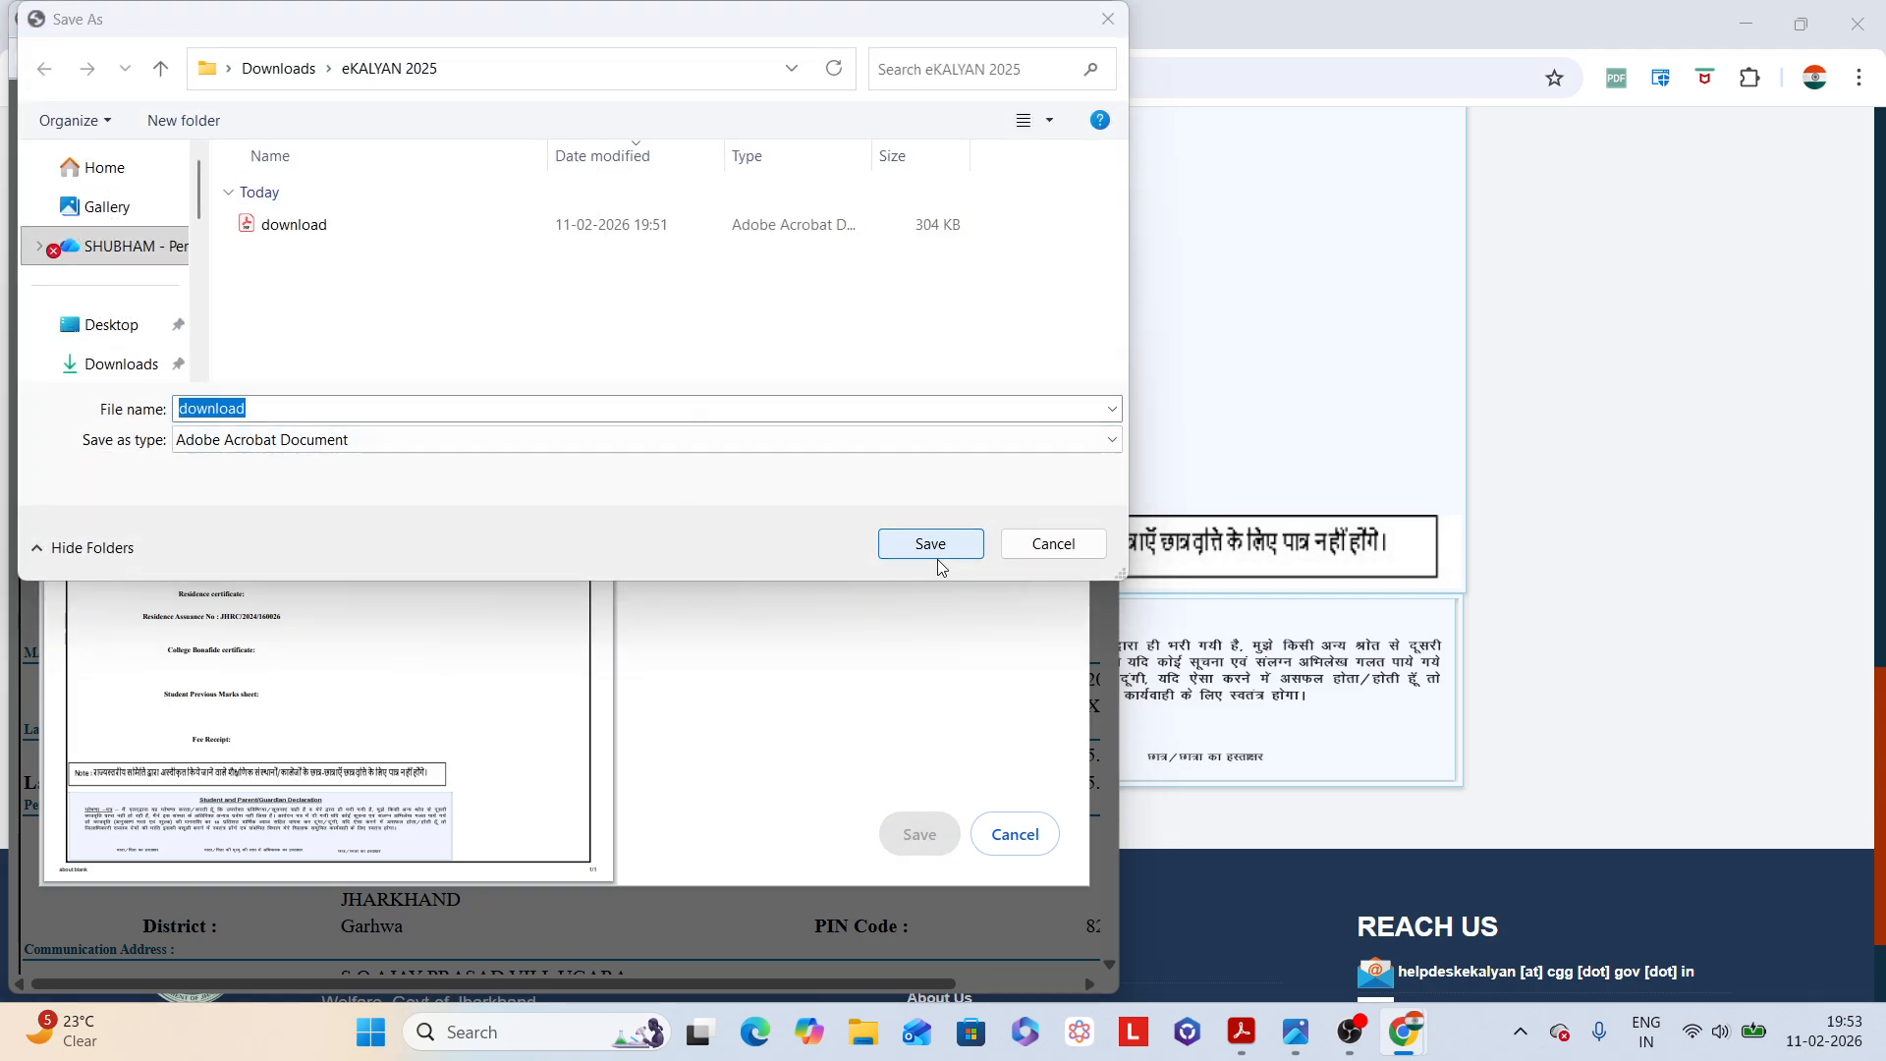
click(1002, 516)
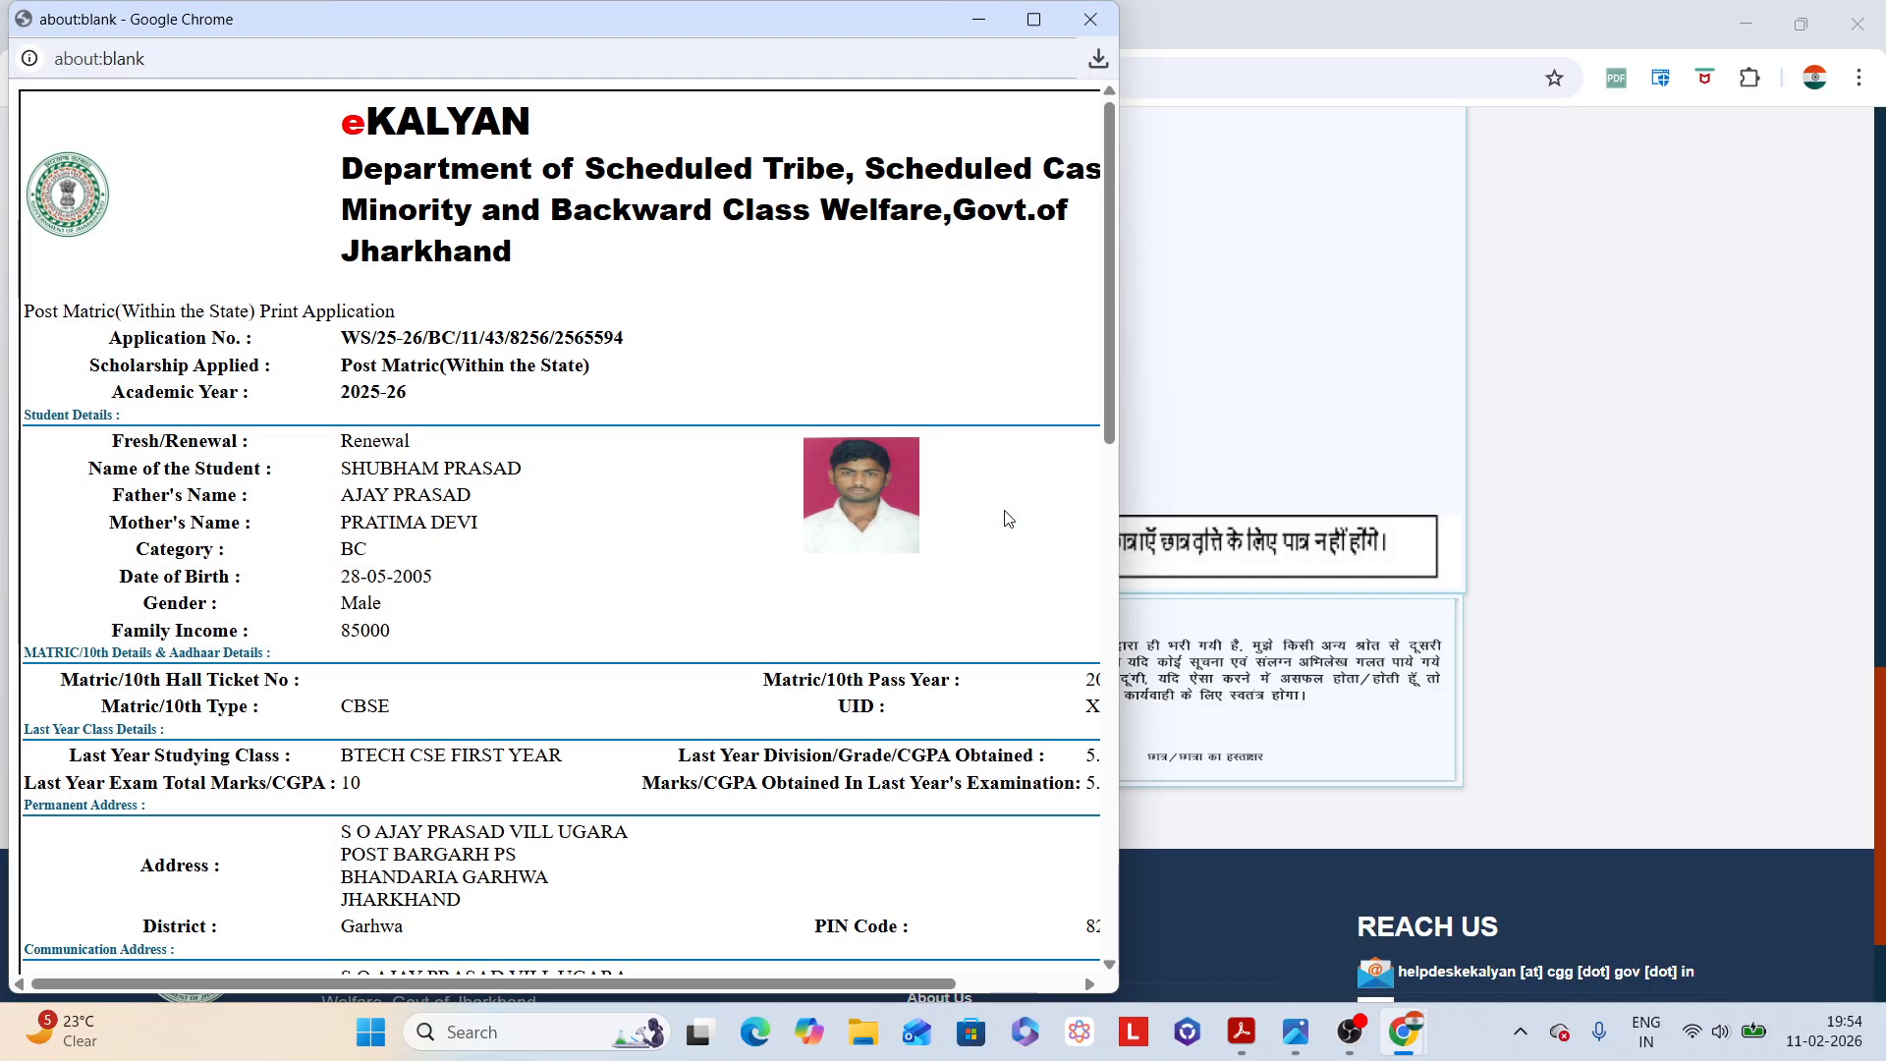
Scroll the printable page, then open and dismiss its right-click menu.
scroll(1004, 518, down, 15)
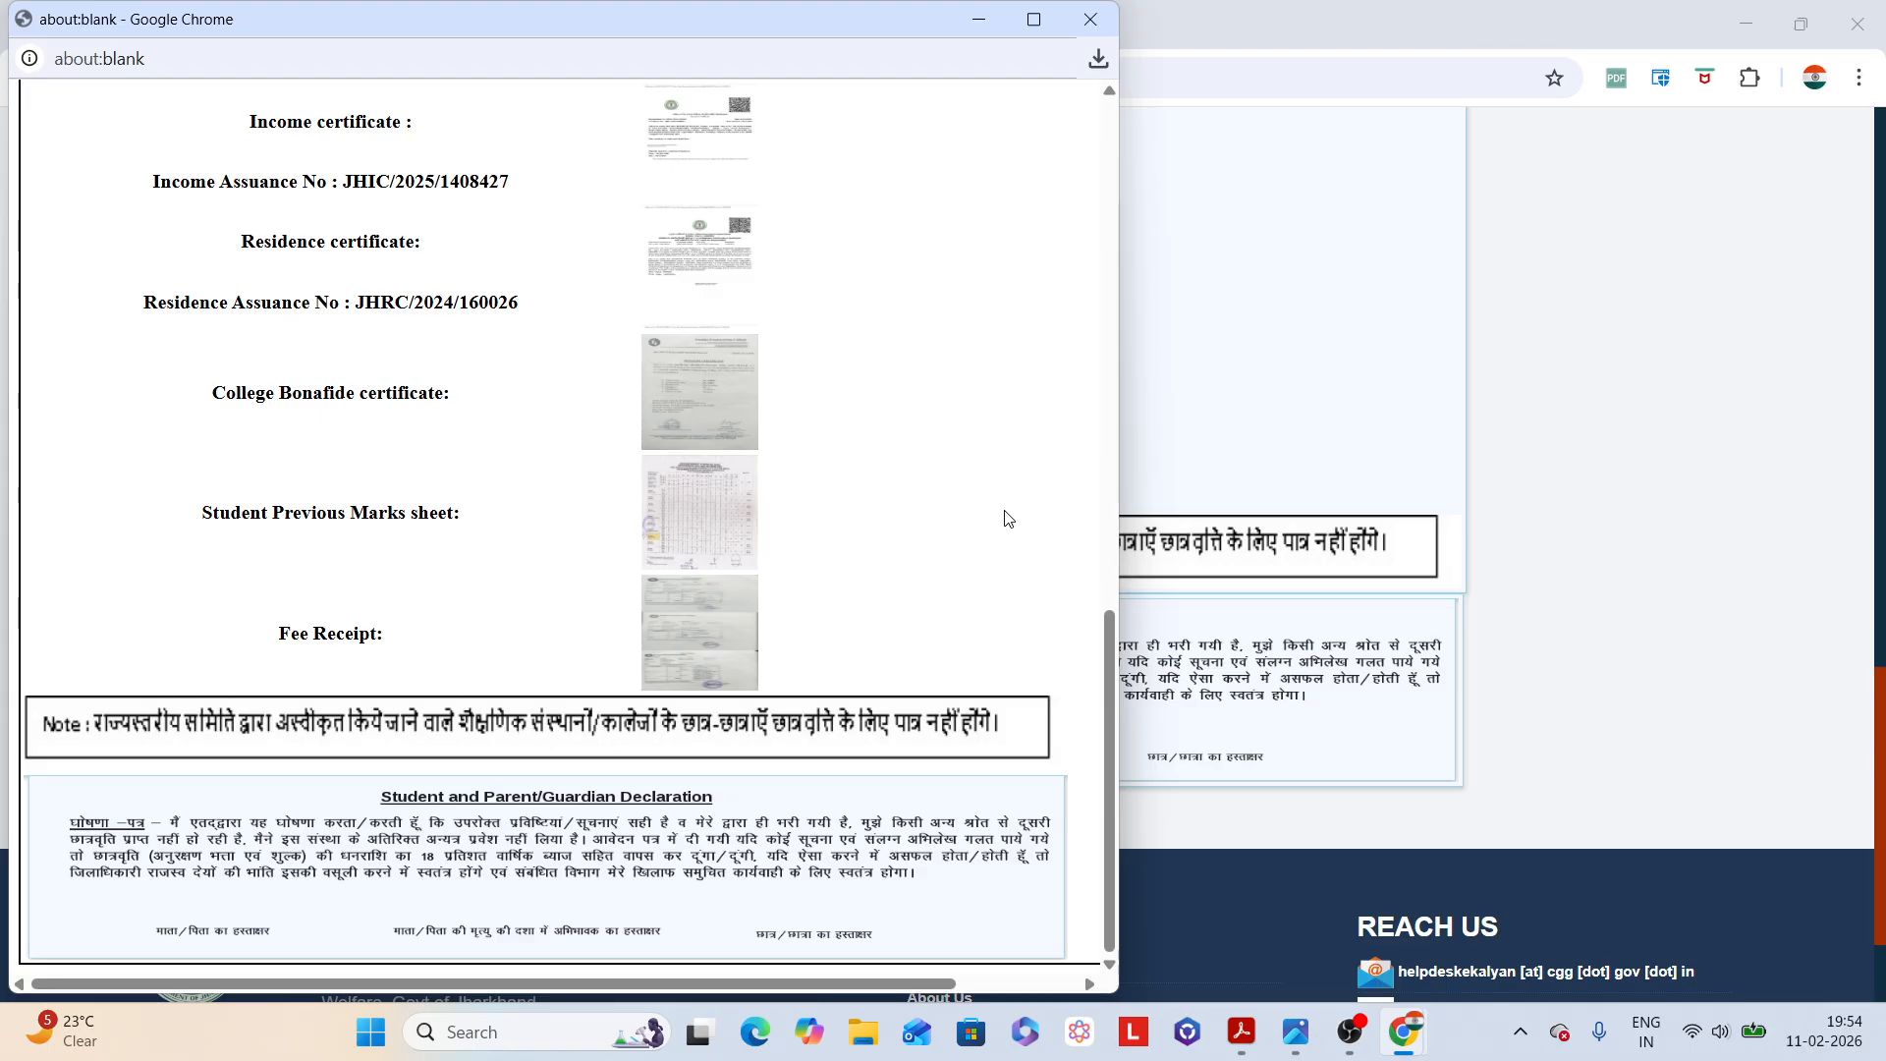
right_click(833, 568)
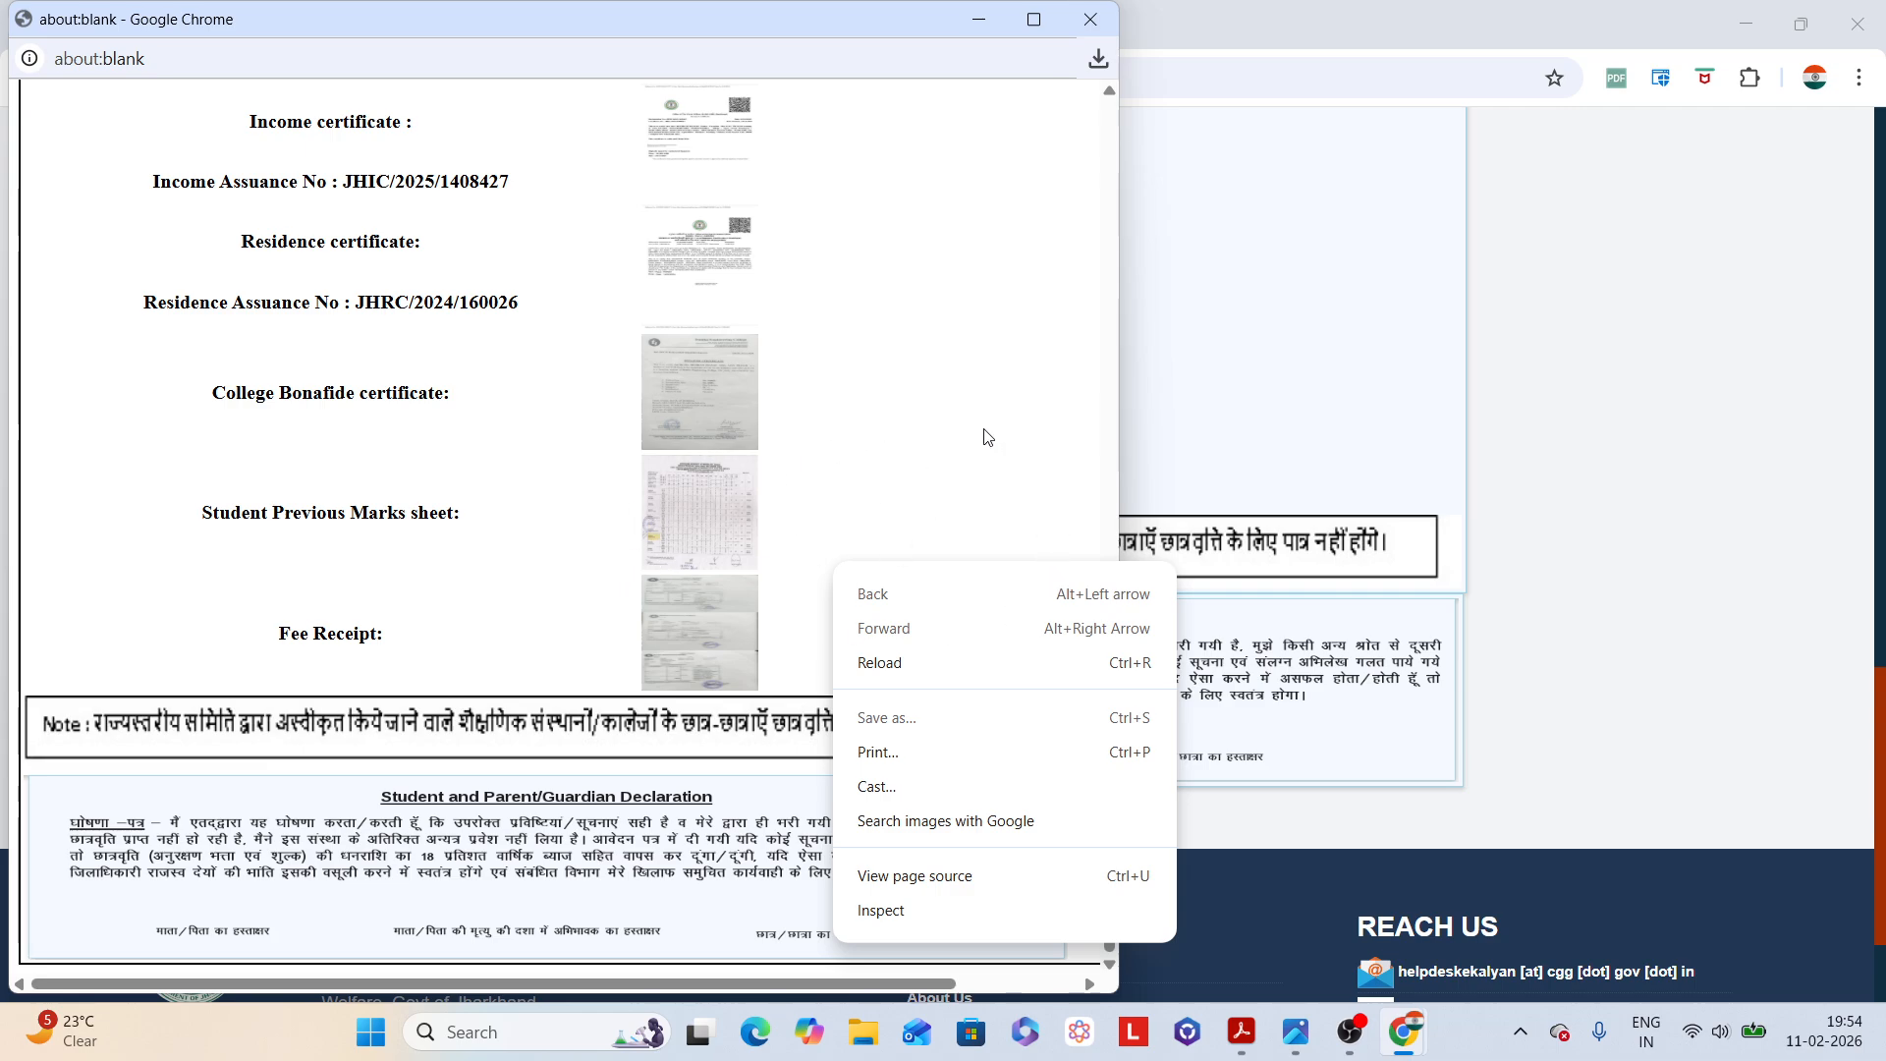
click(922, 411)
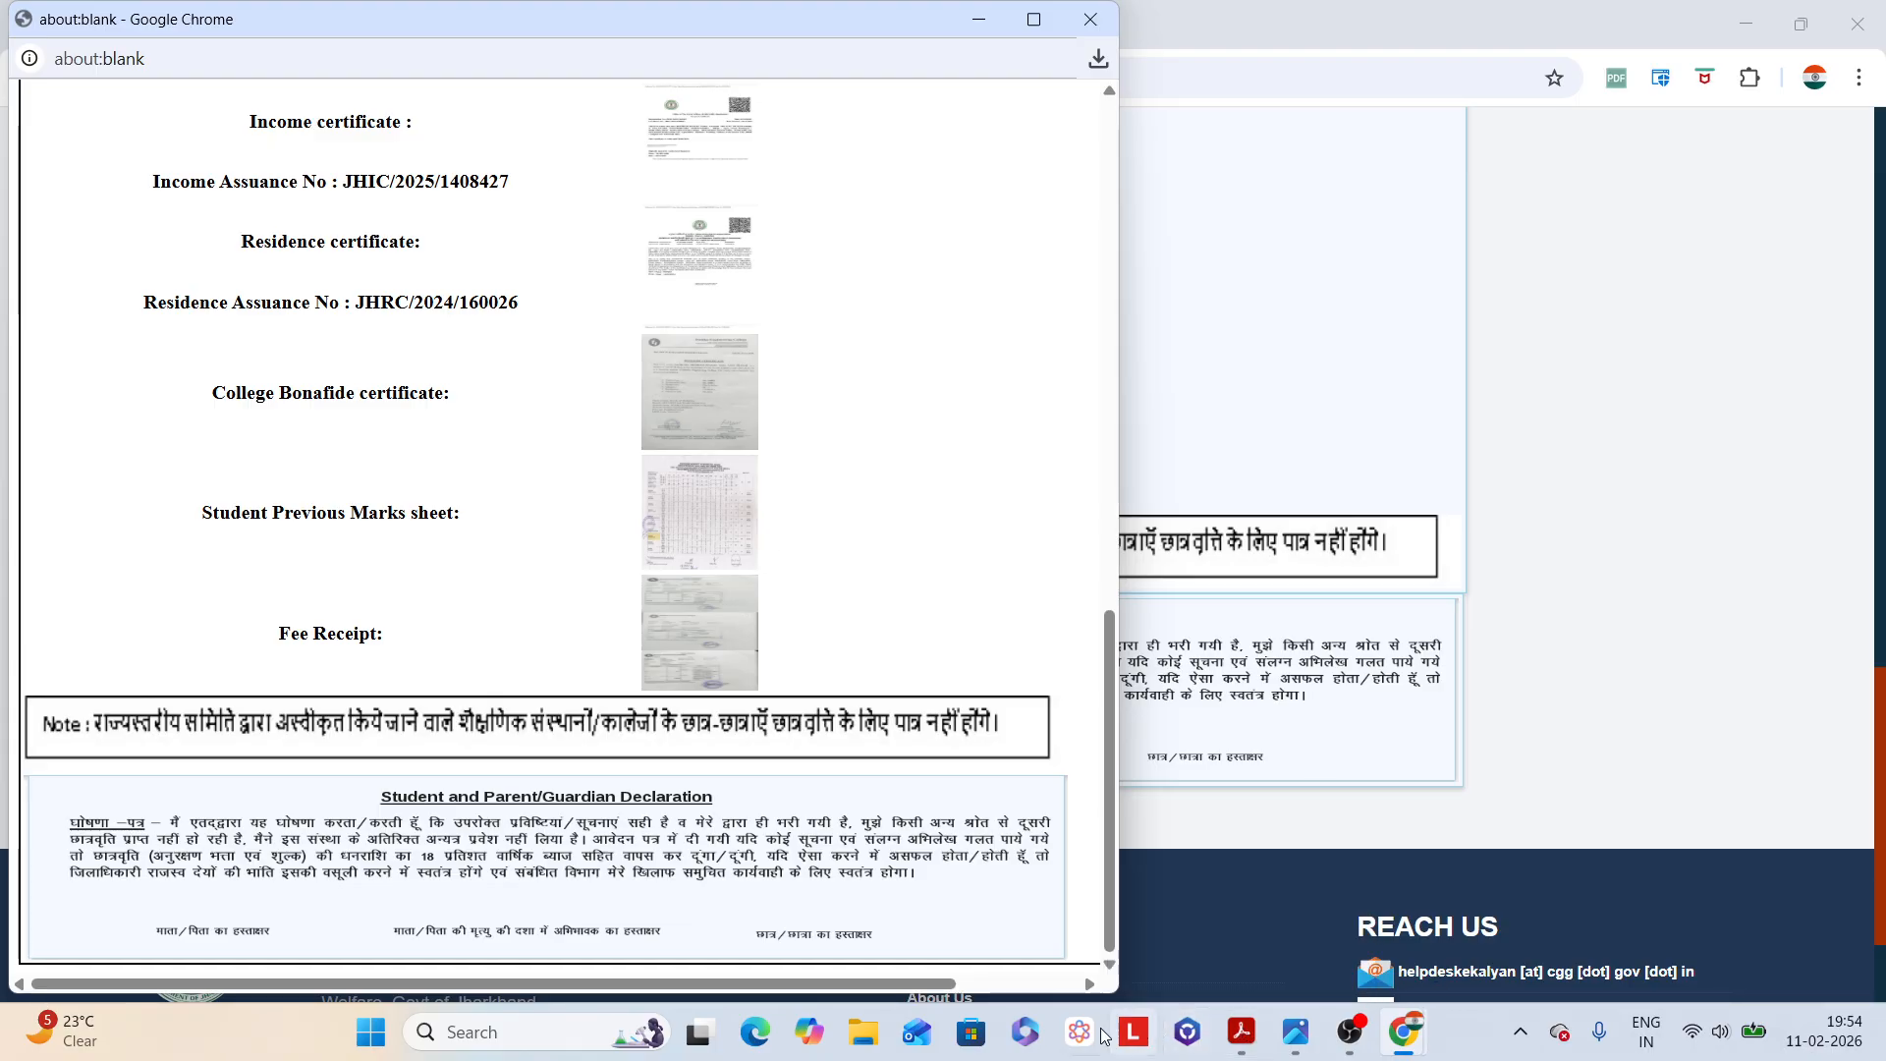
Open the download PDF from File Explorer's Recent list and scroll through it in Acrobat.
click(863, 1031)
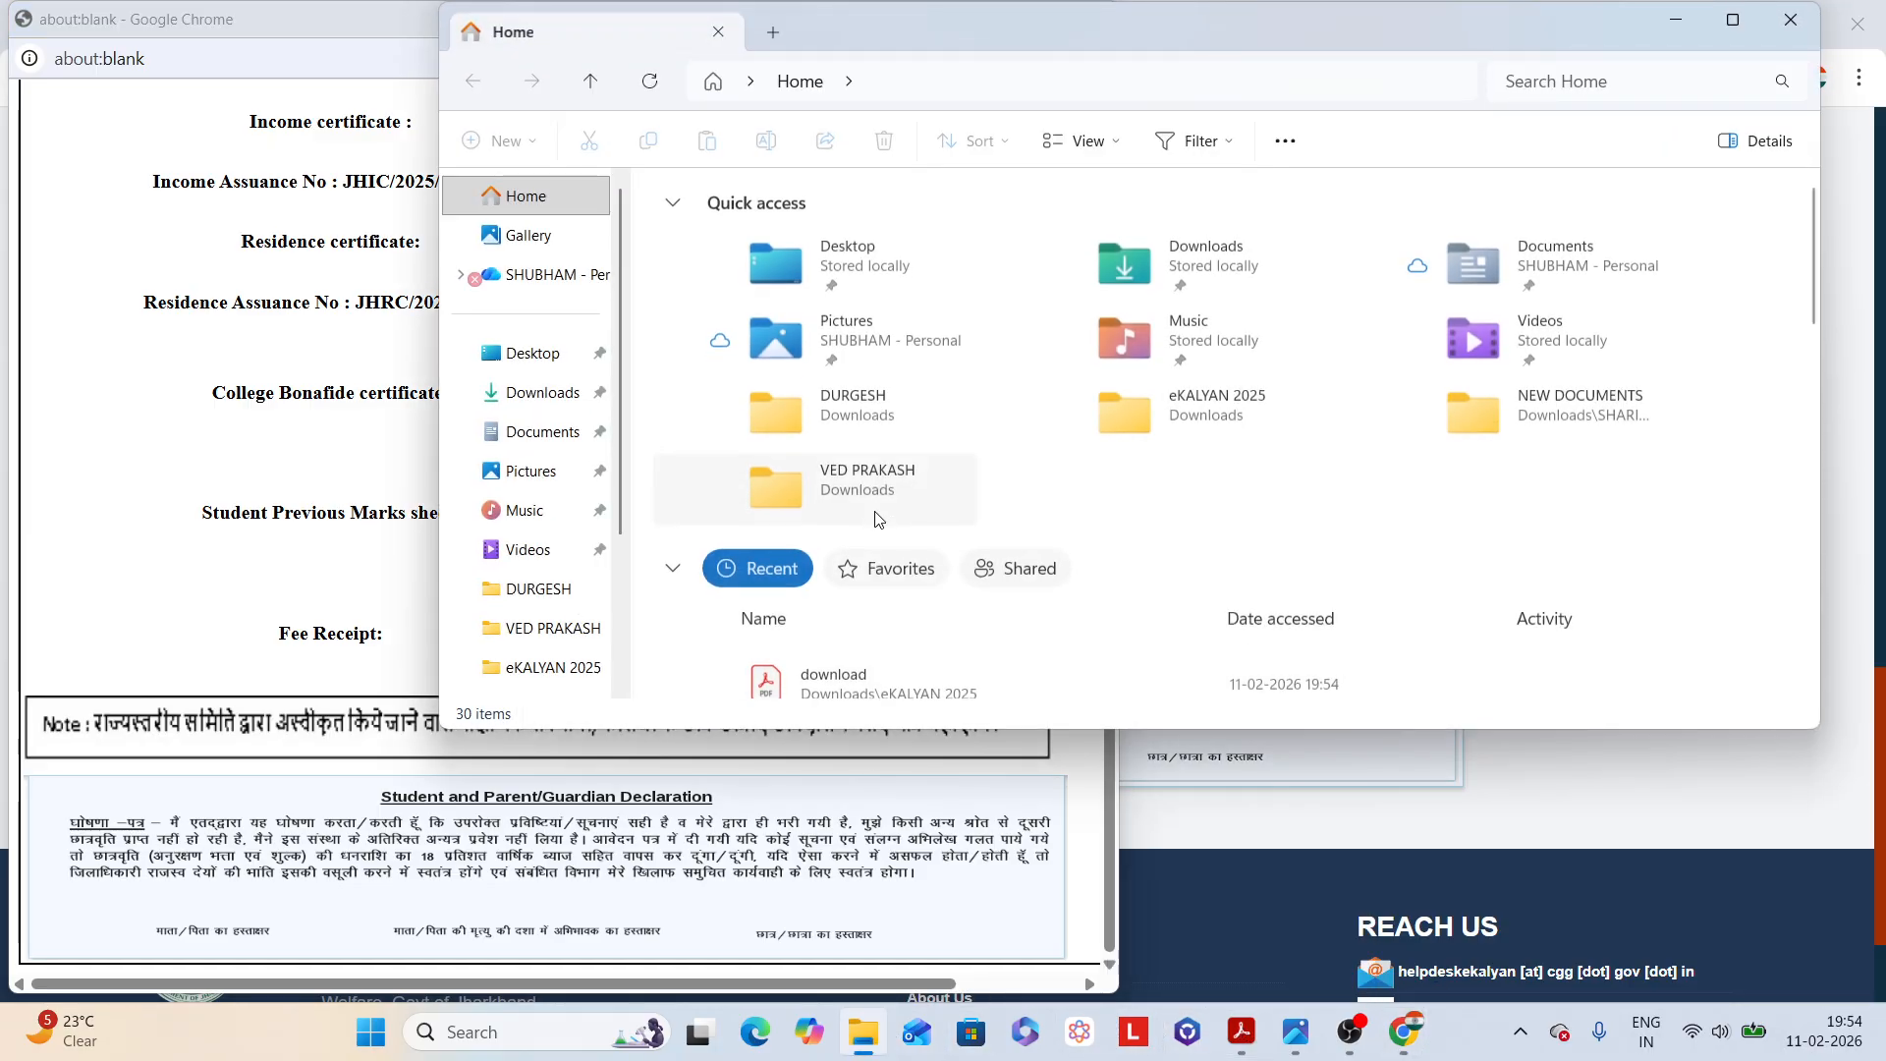
double_click(869, 684)
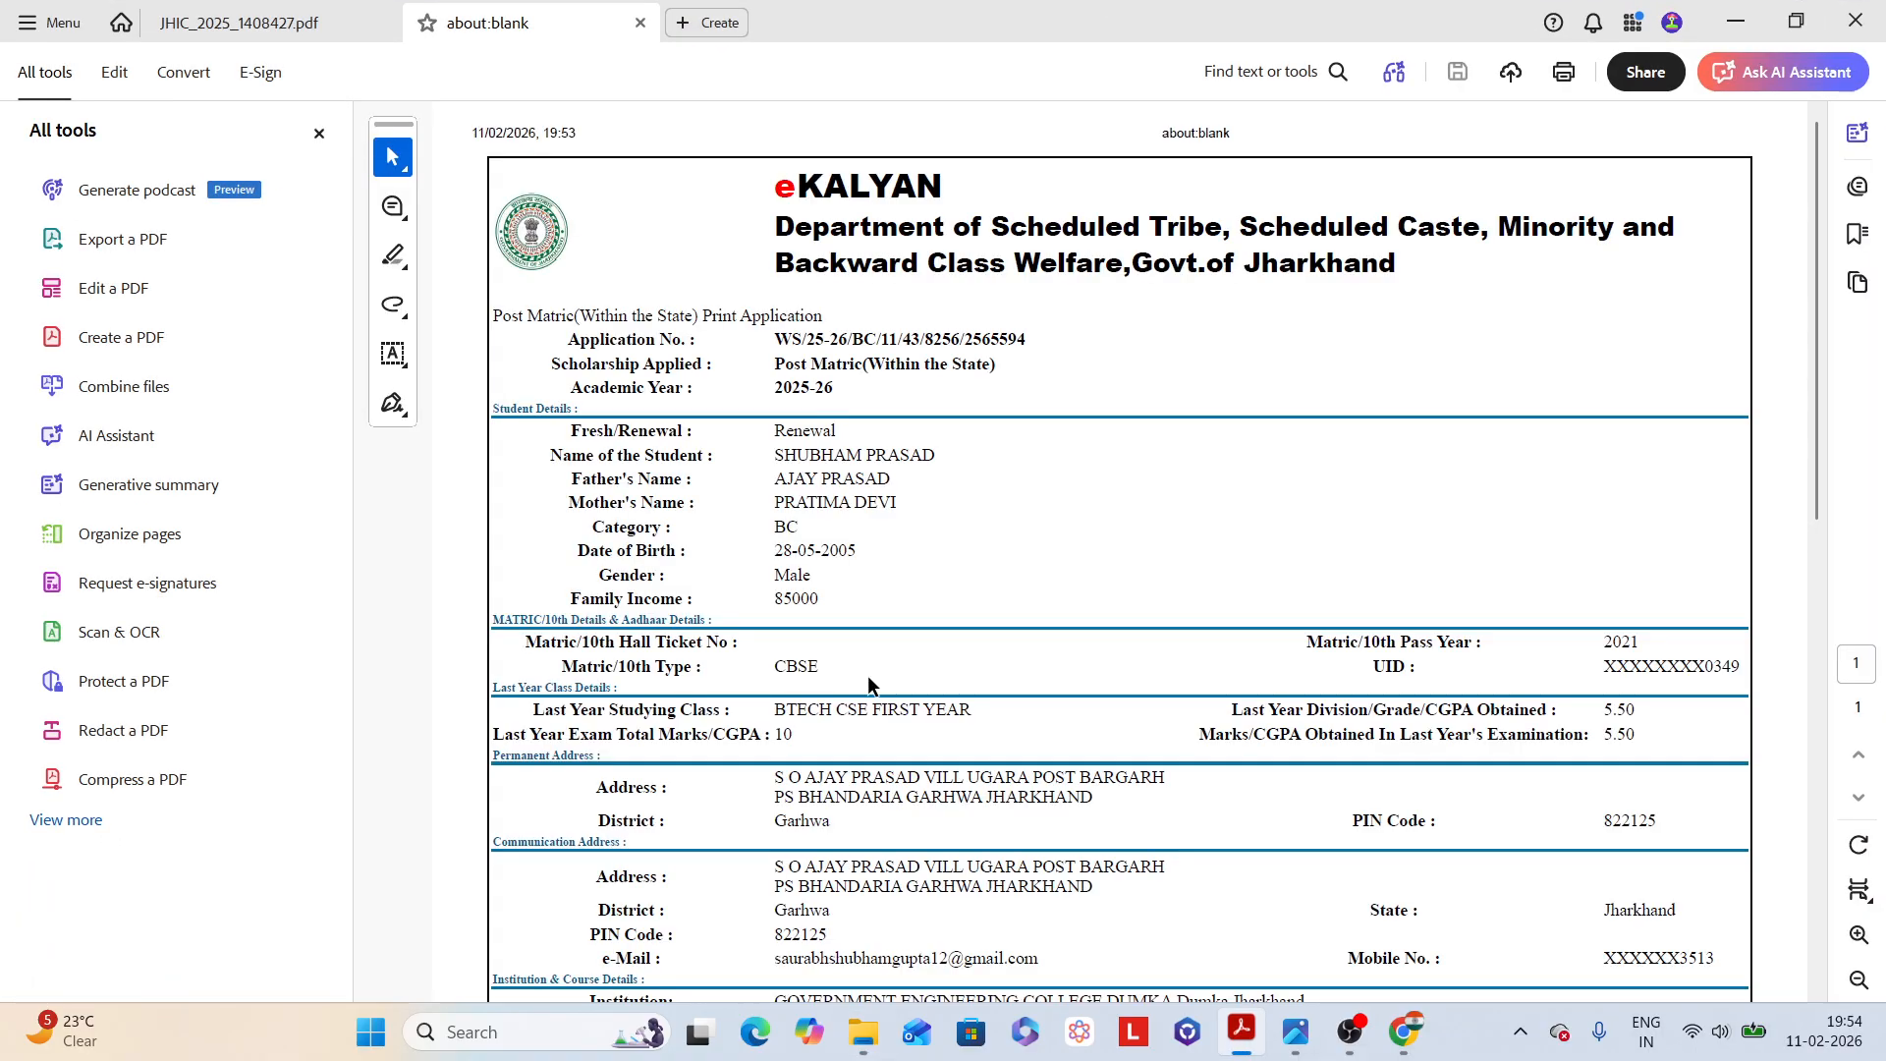
scroll(869, 677, down, 10)
scroll(869, 677, up, 10)
scroll(868, 676, down, 8)
scroll(868, 677, down, 2)
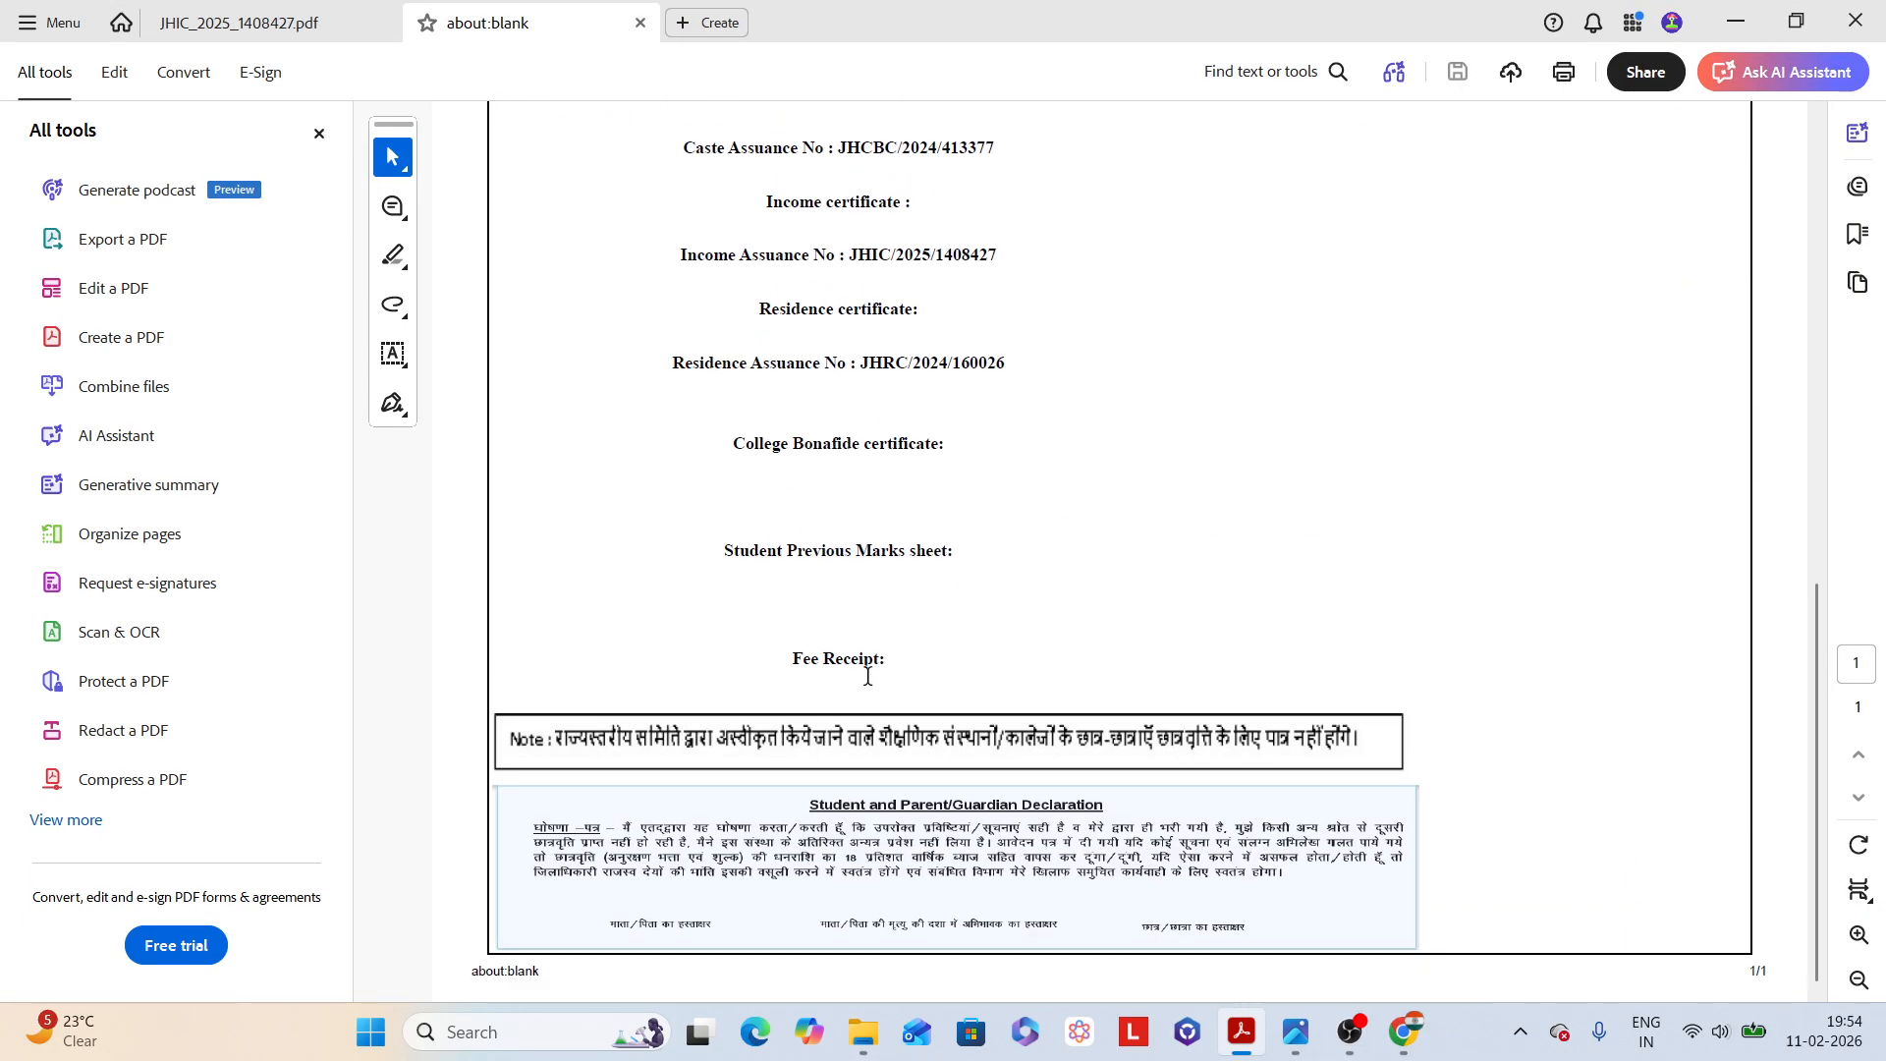
scroll(868, 677, up, 10)
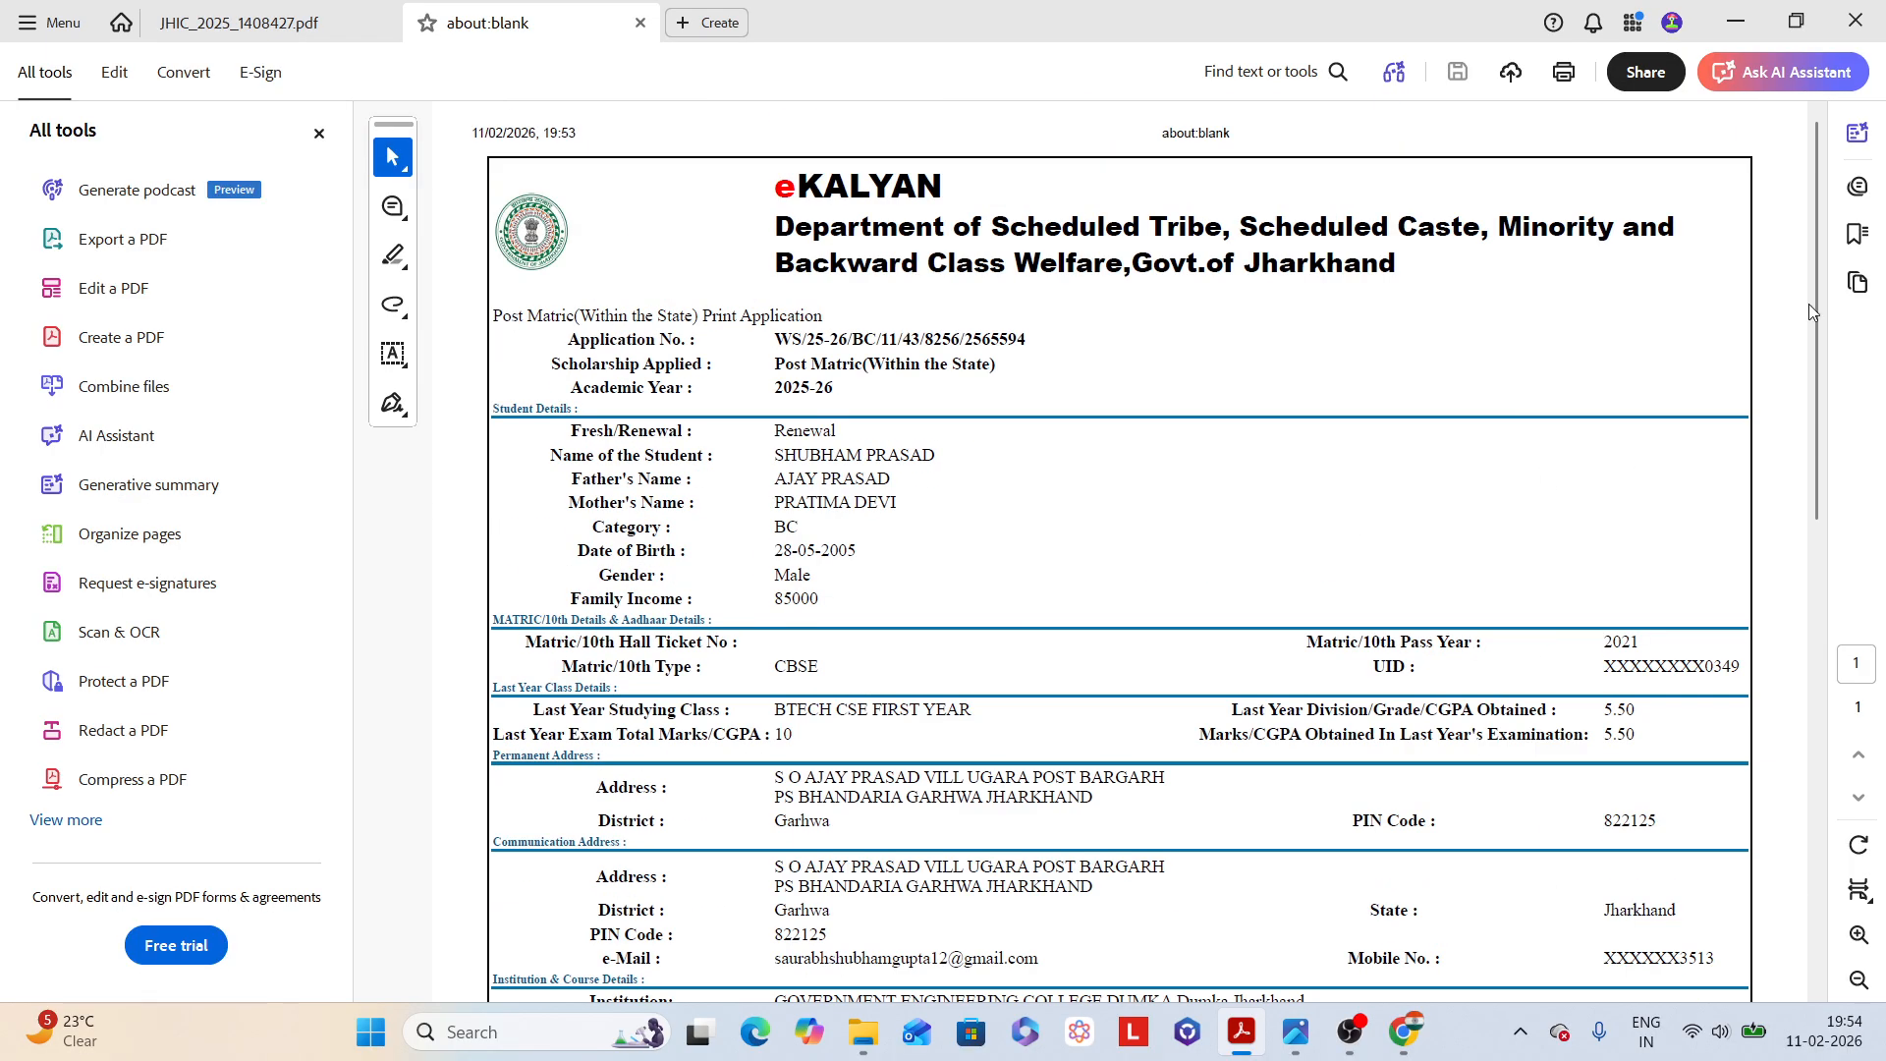
Cancel closing Acrobat and minimize its window instead.
click(1837, 27)
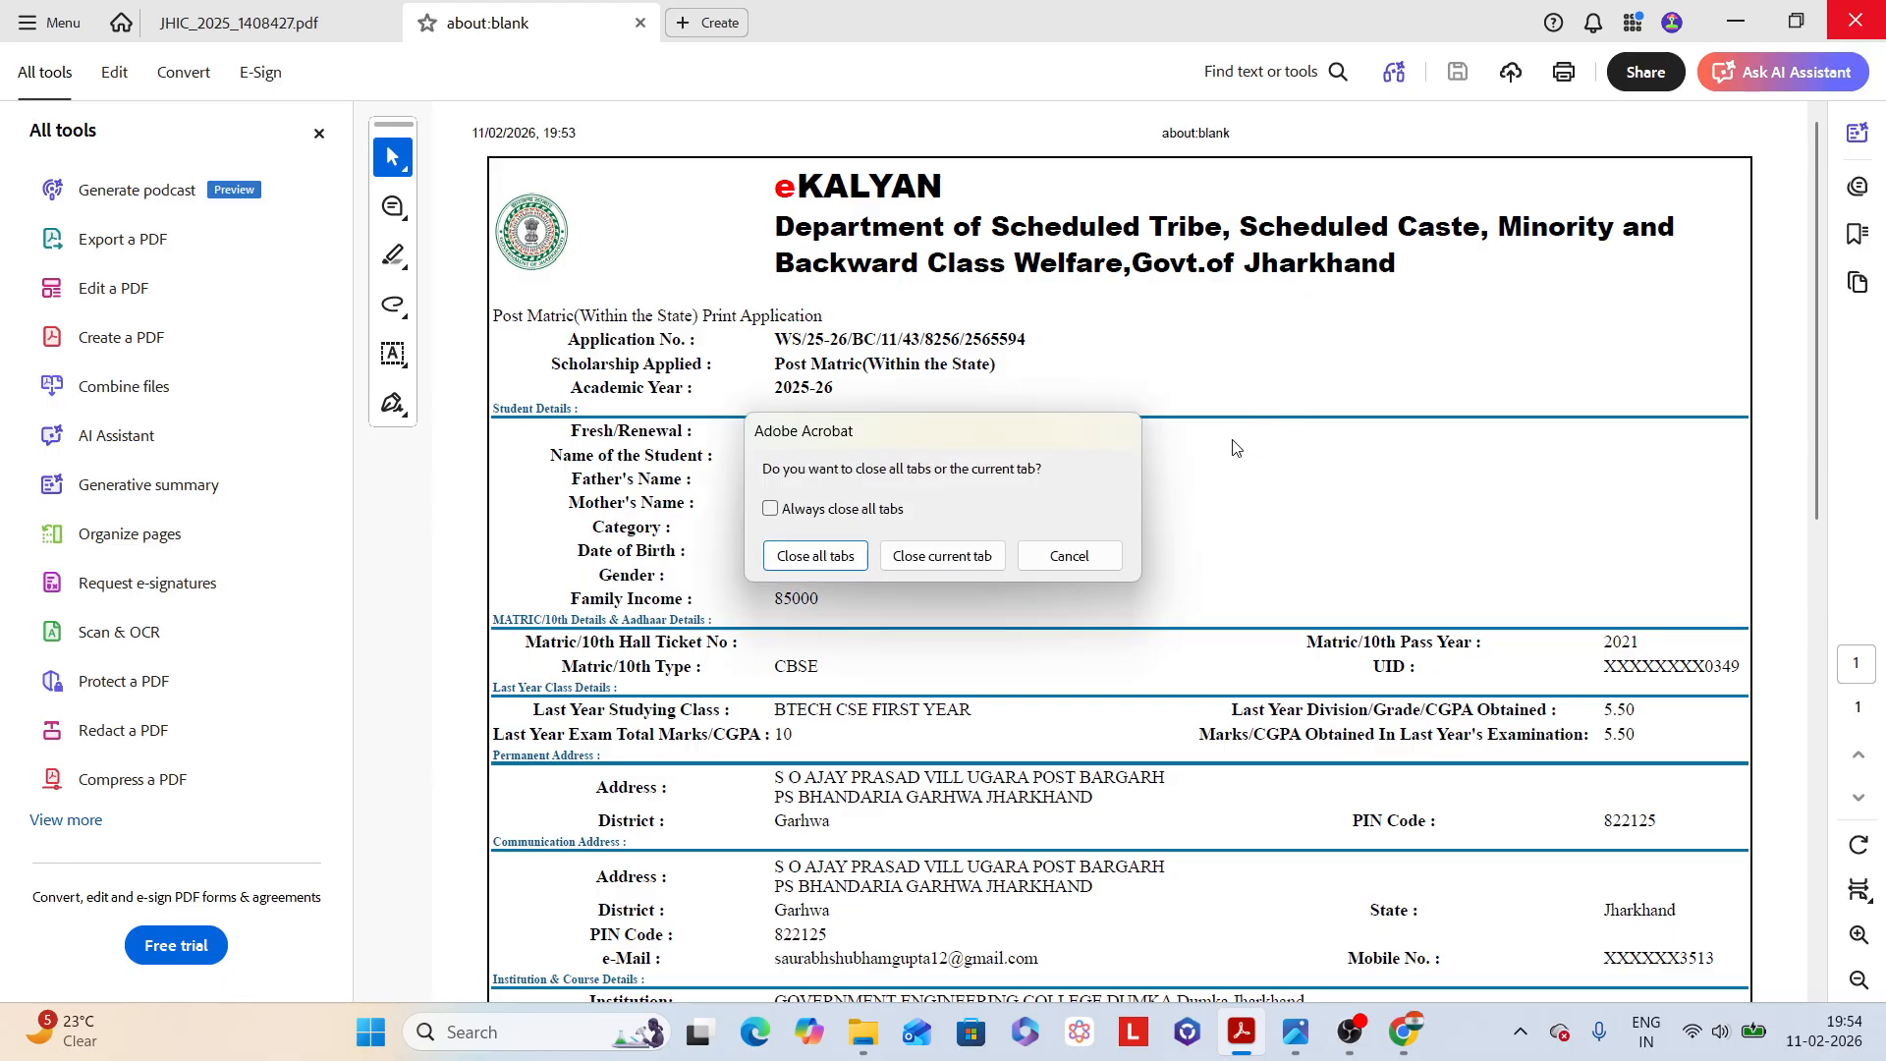
click(1069, 556)
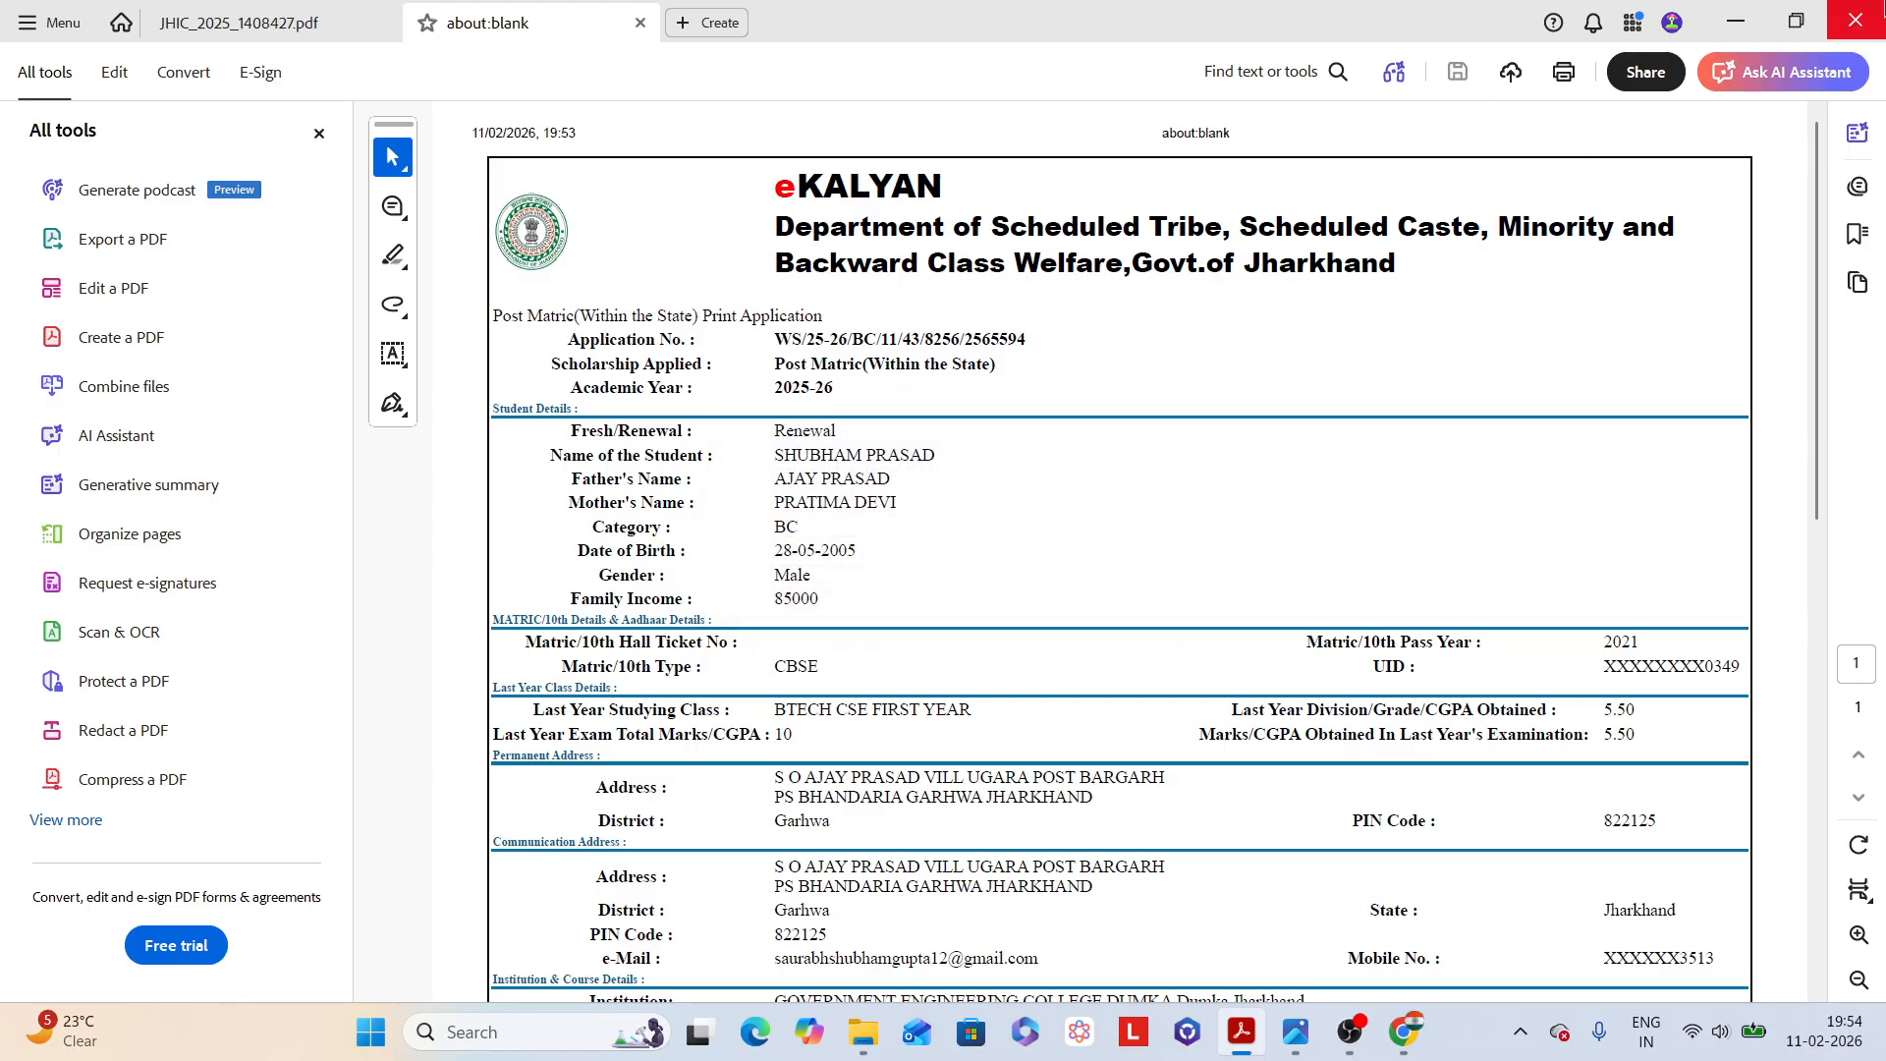
click(1736, 22)
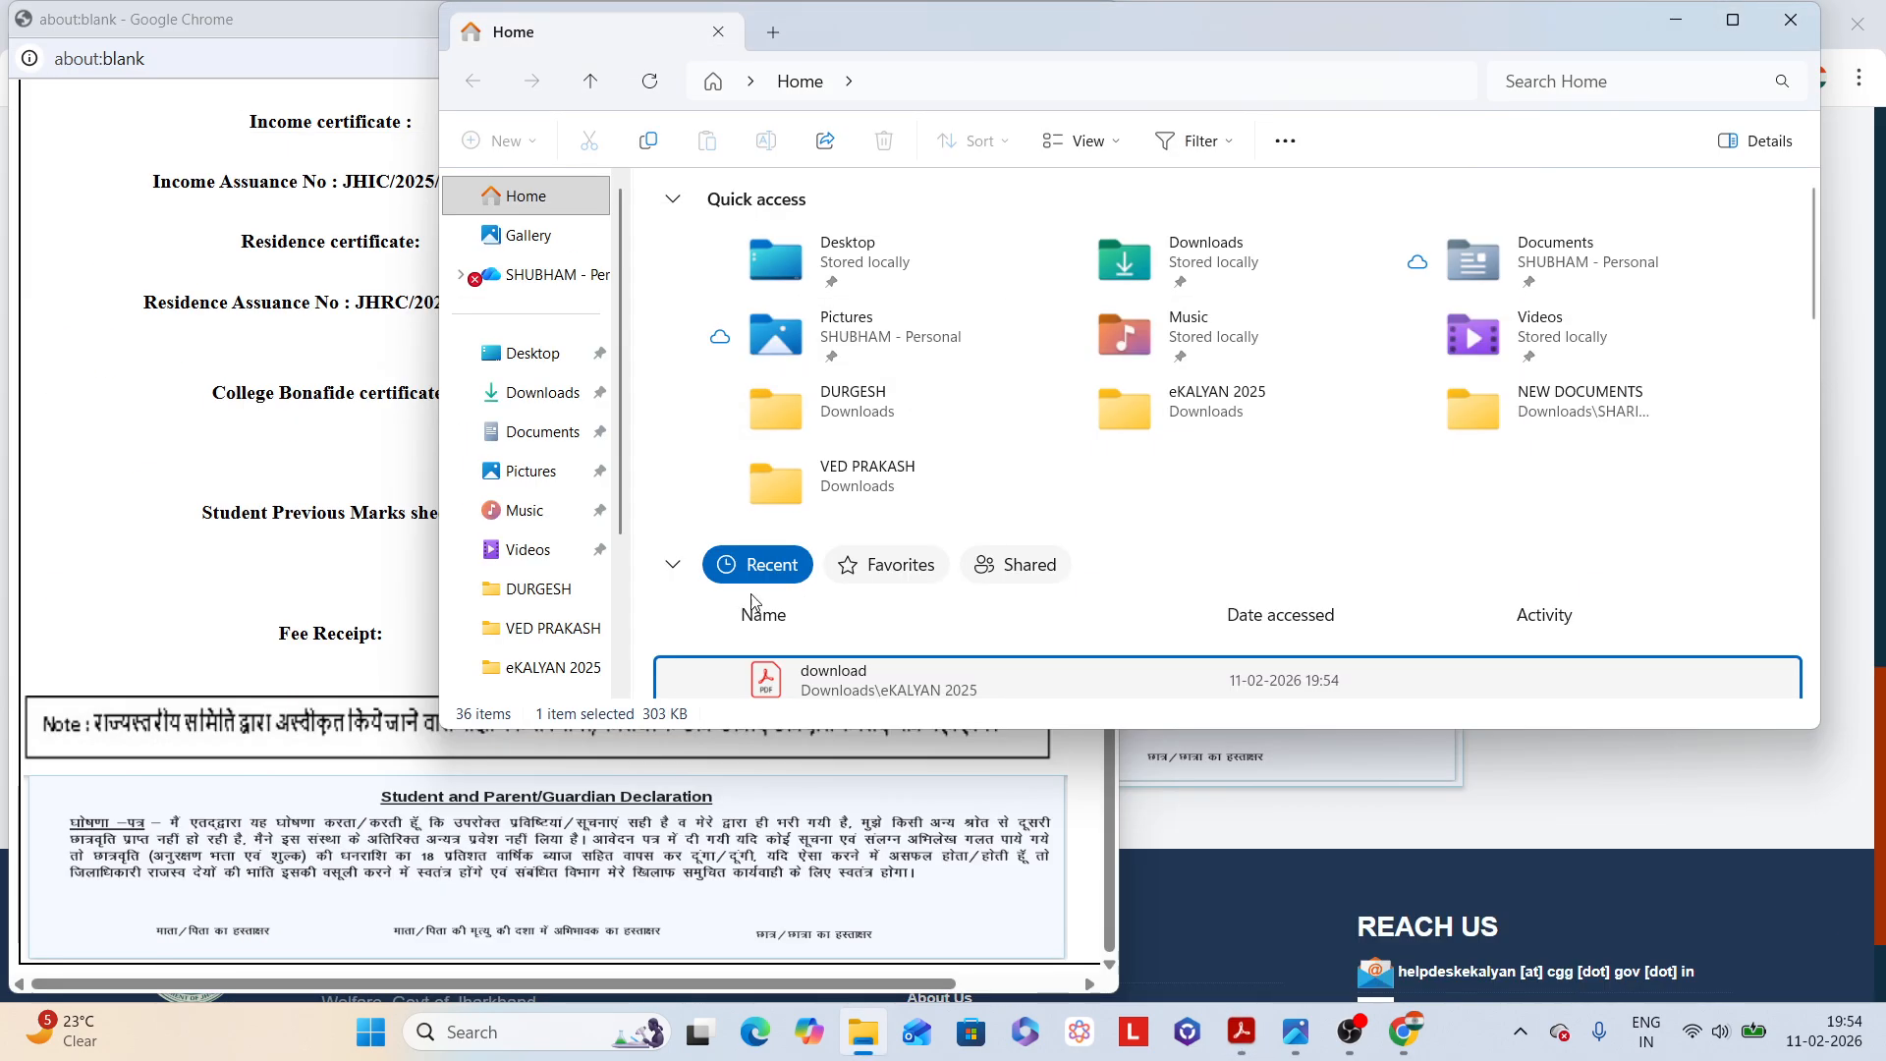
Minimize File Explorer and bring up Print… from the application page's right-click menu.
click(1682, 24)
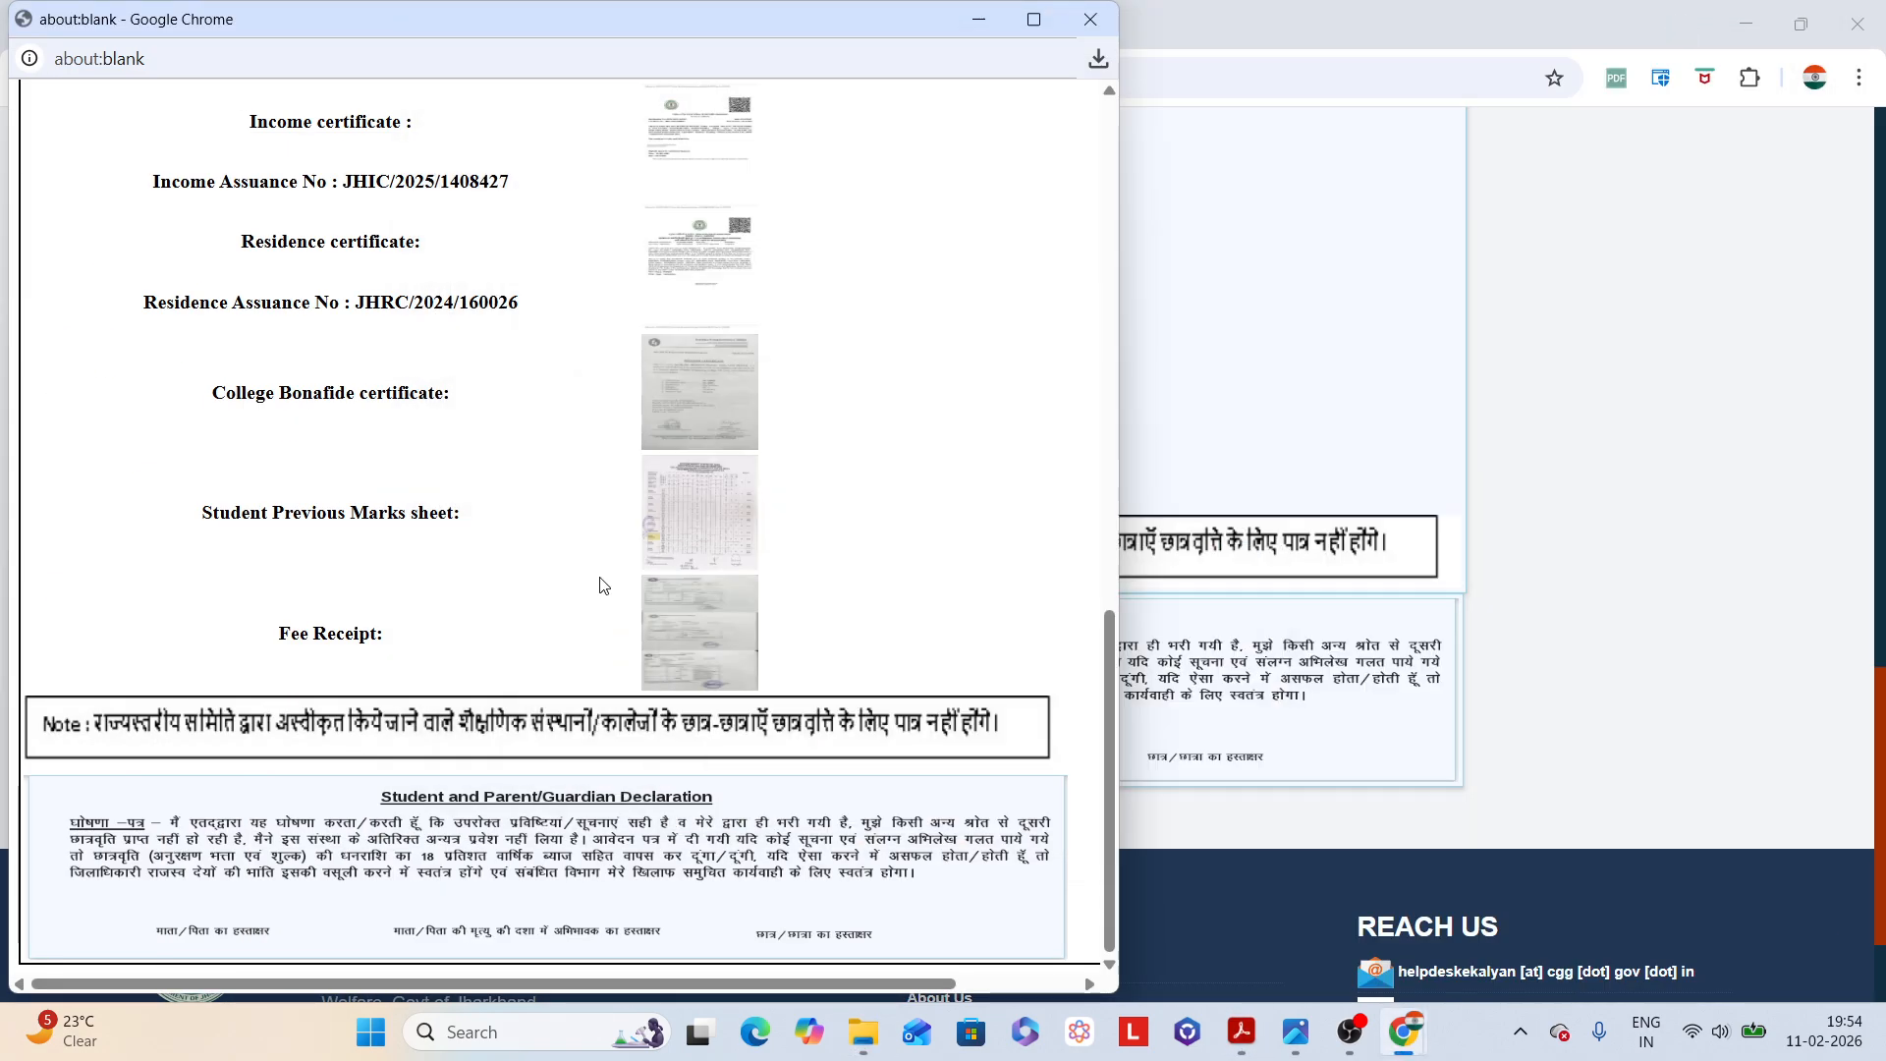
right_click(774, 513)
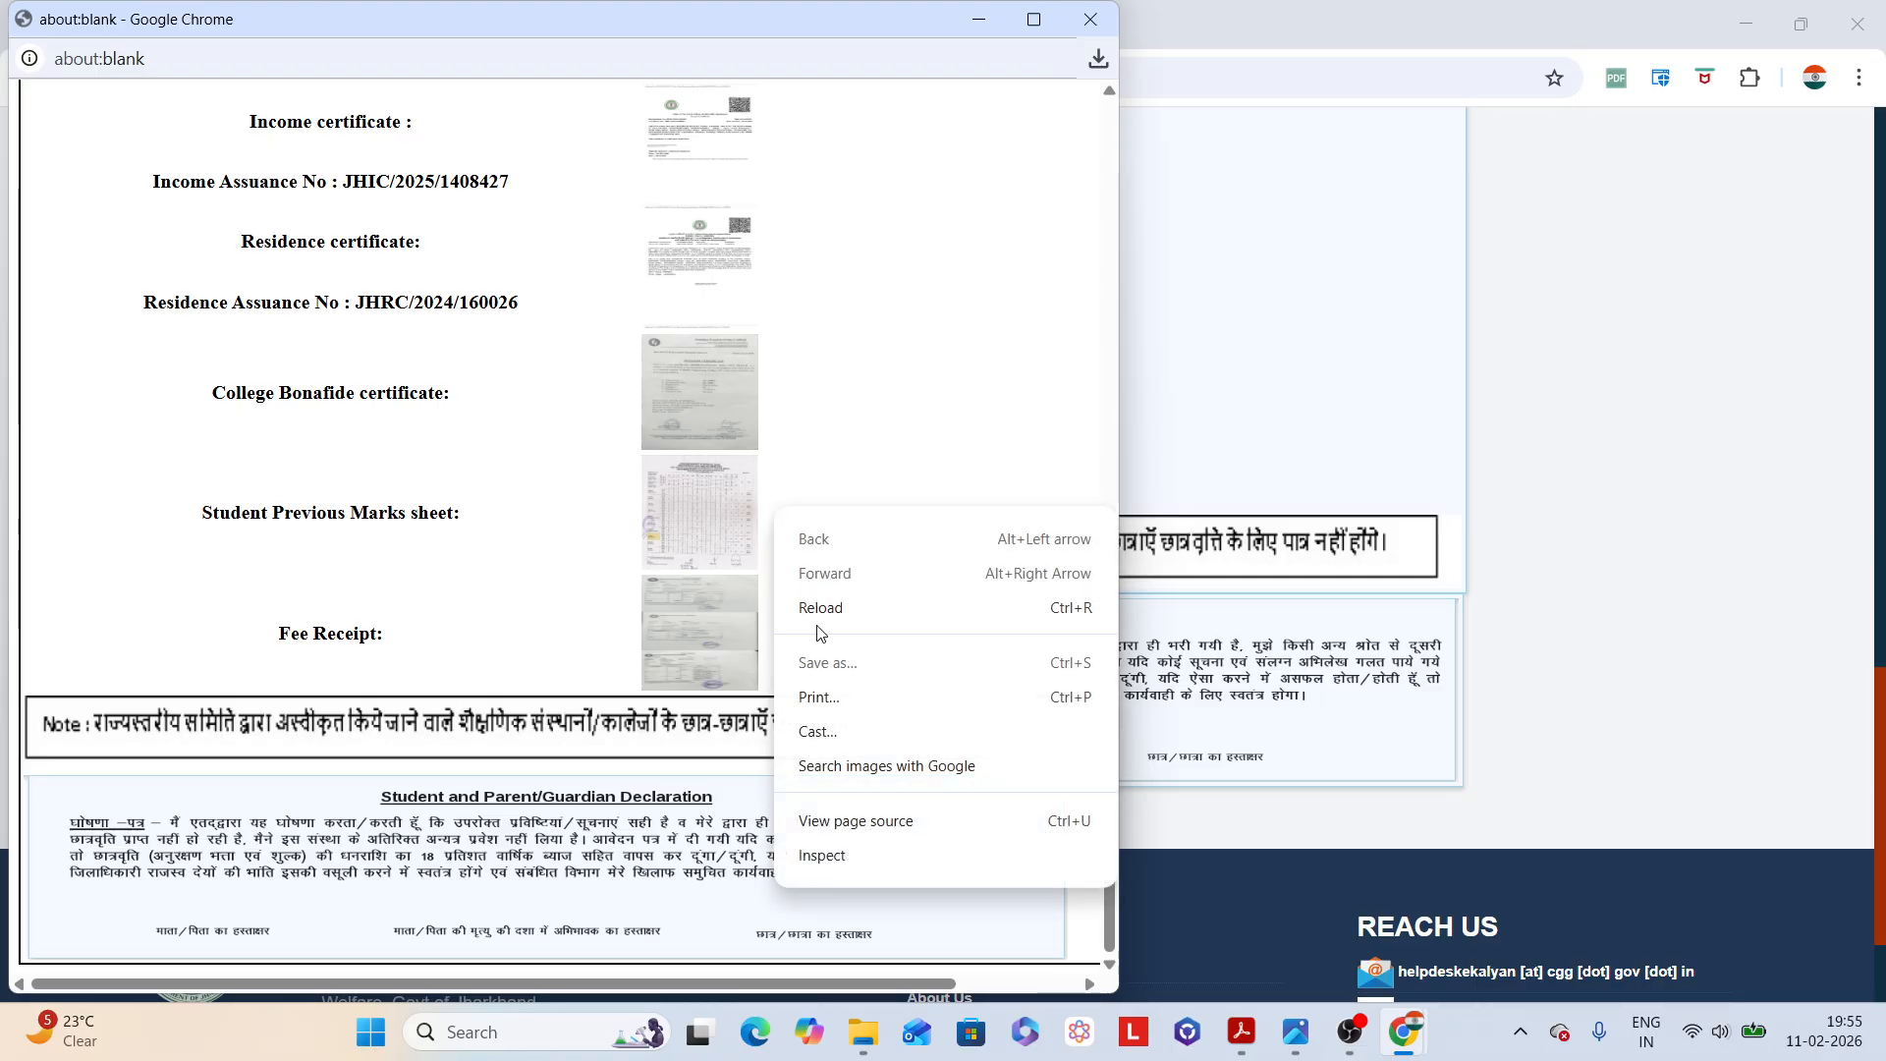
click(823, 701)
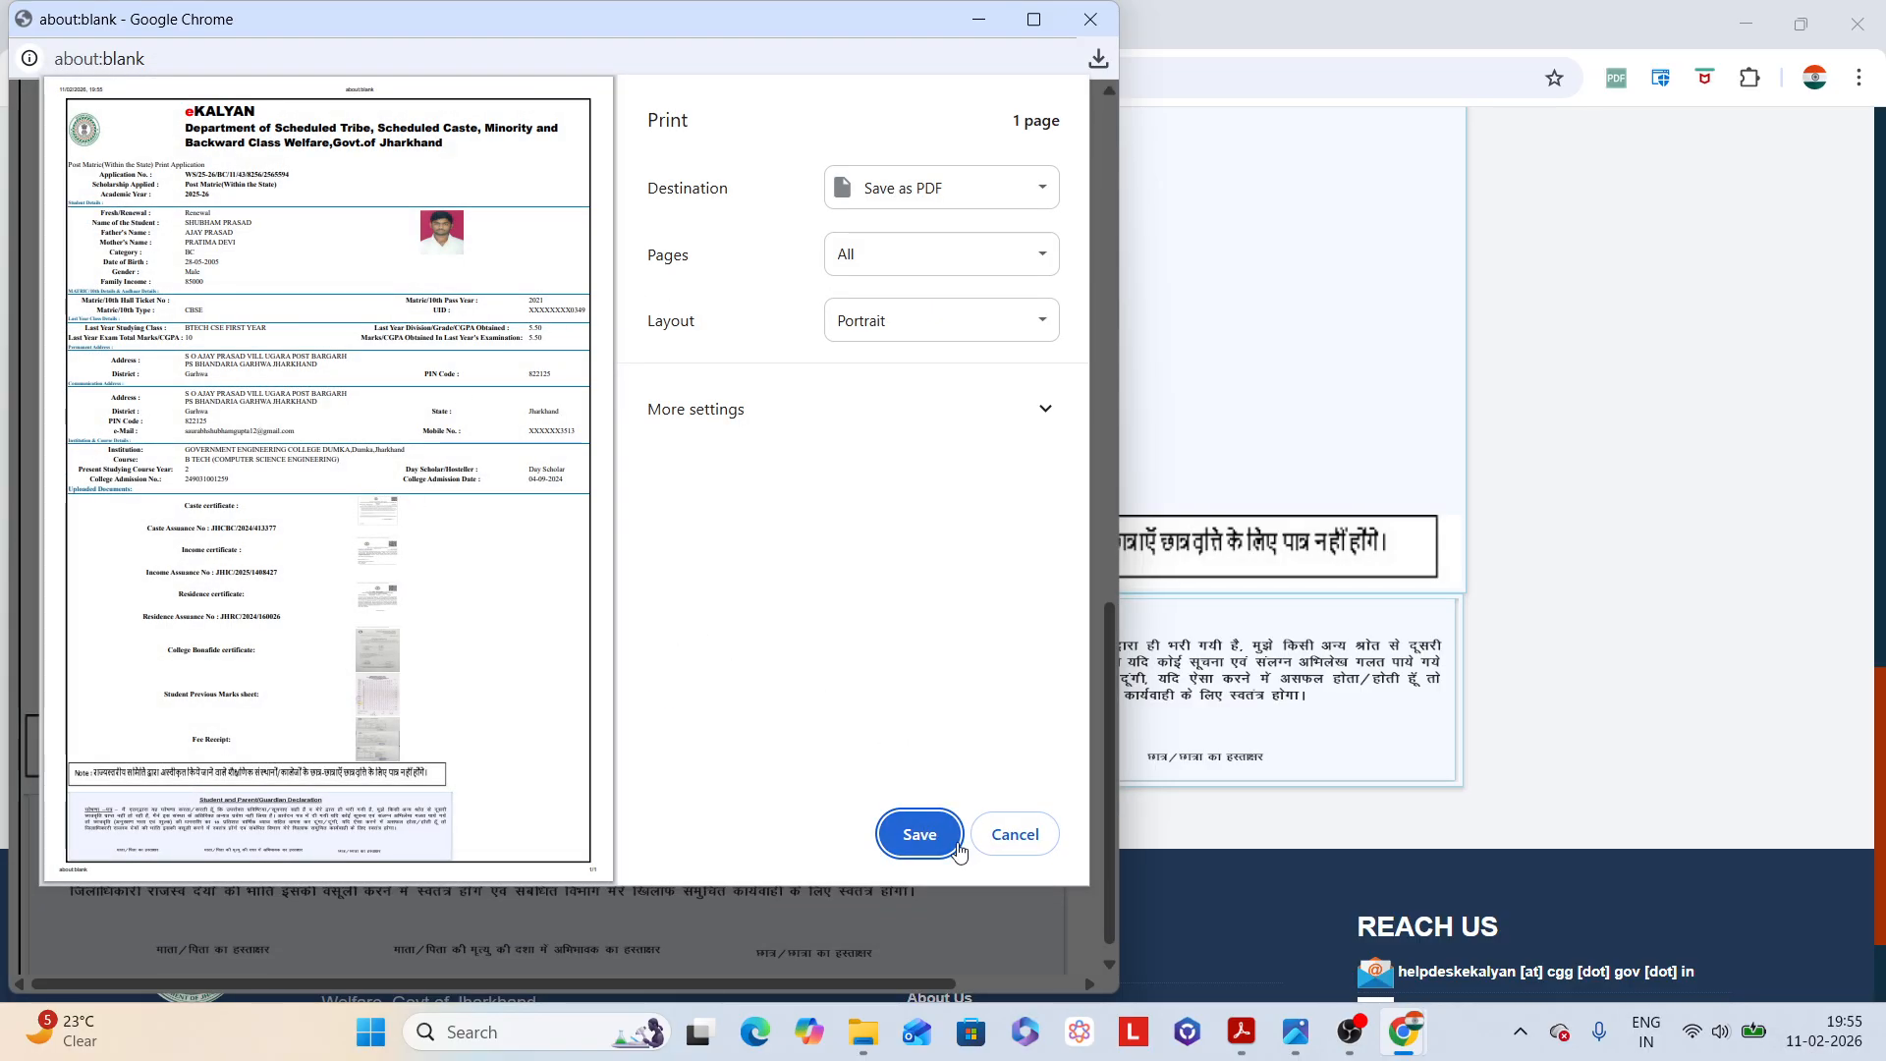
Save the print as download.pdf in eKALYAN 2025, replacing the existing copy.
click(915, 830)
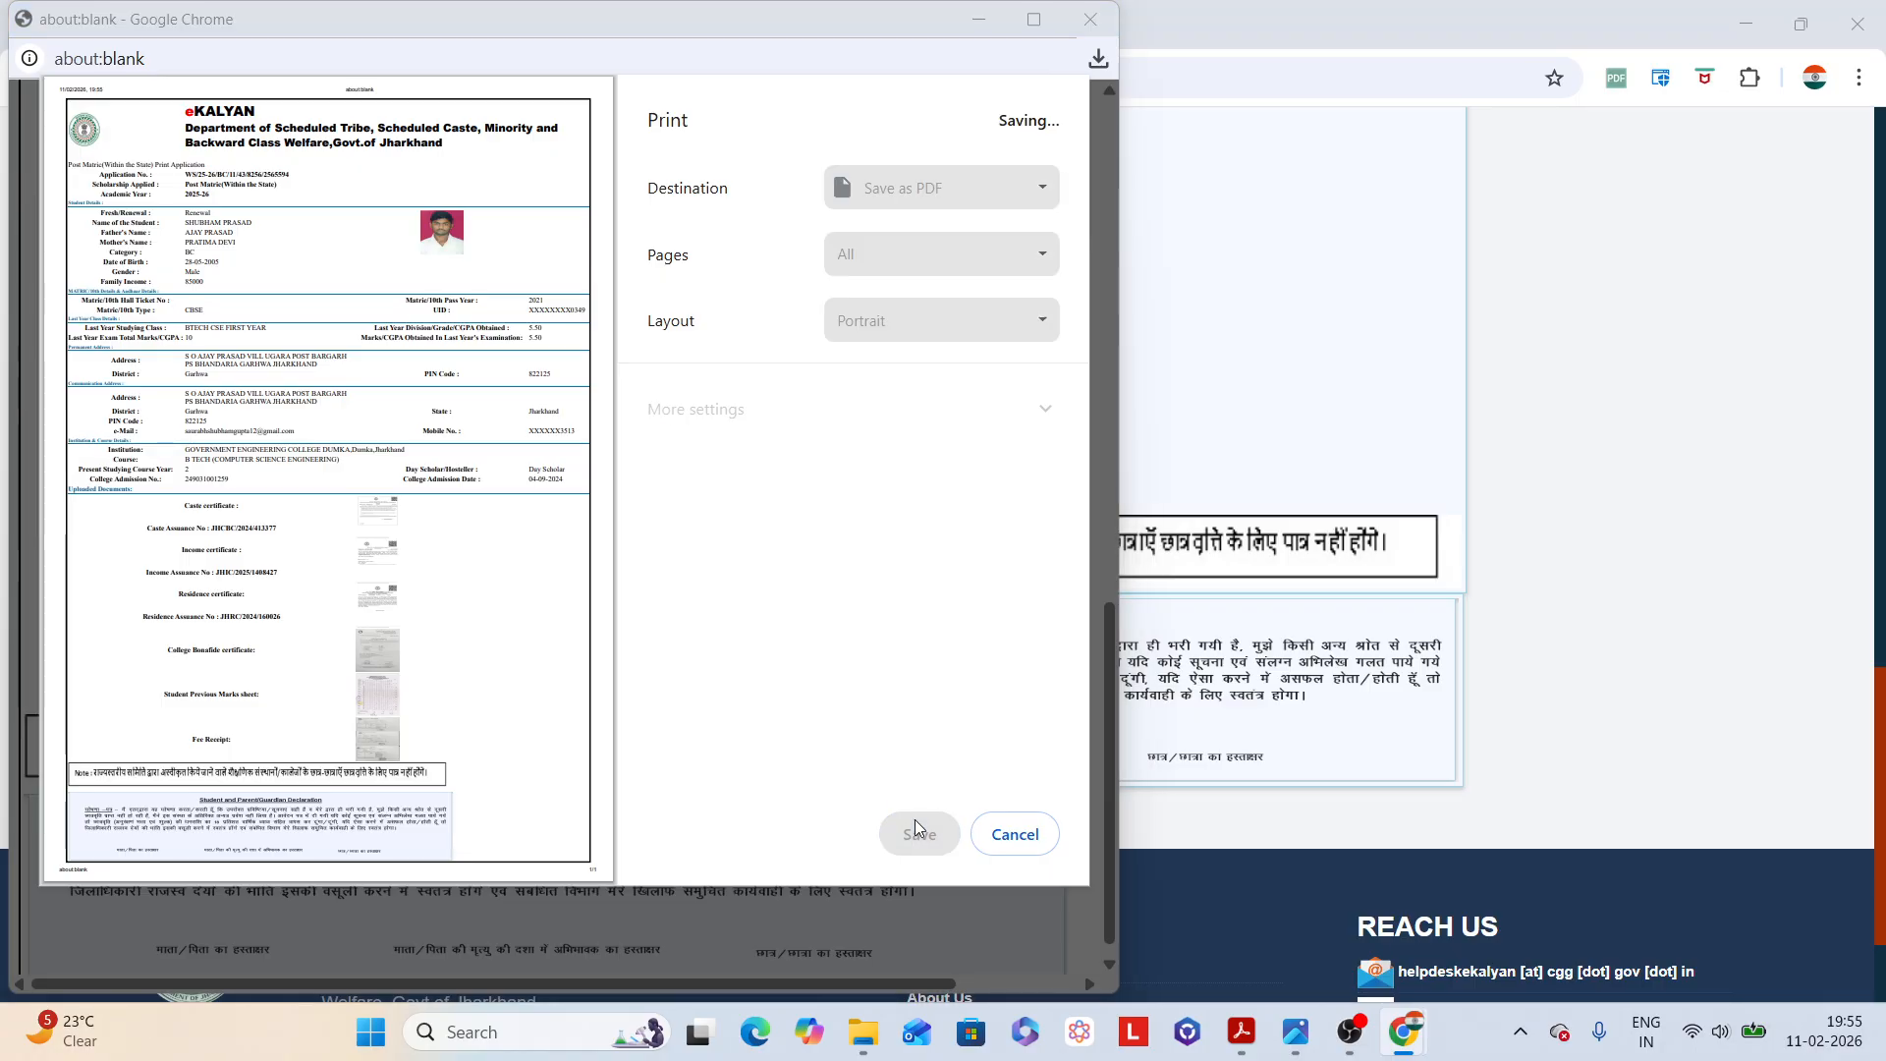
click(933, 546)
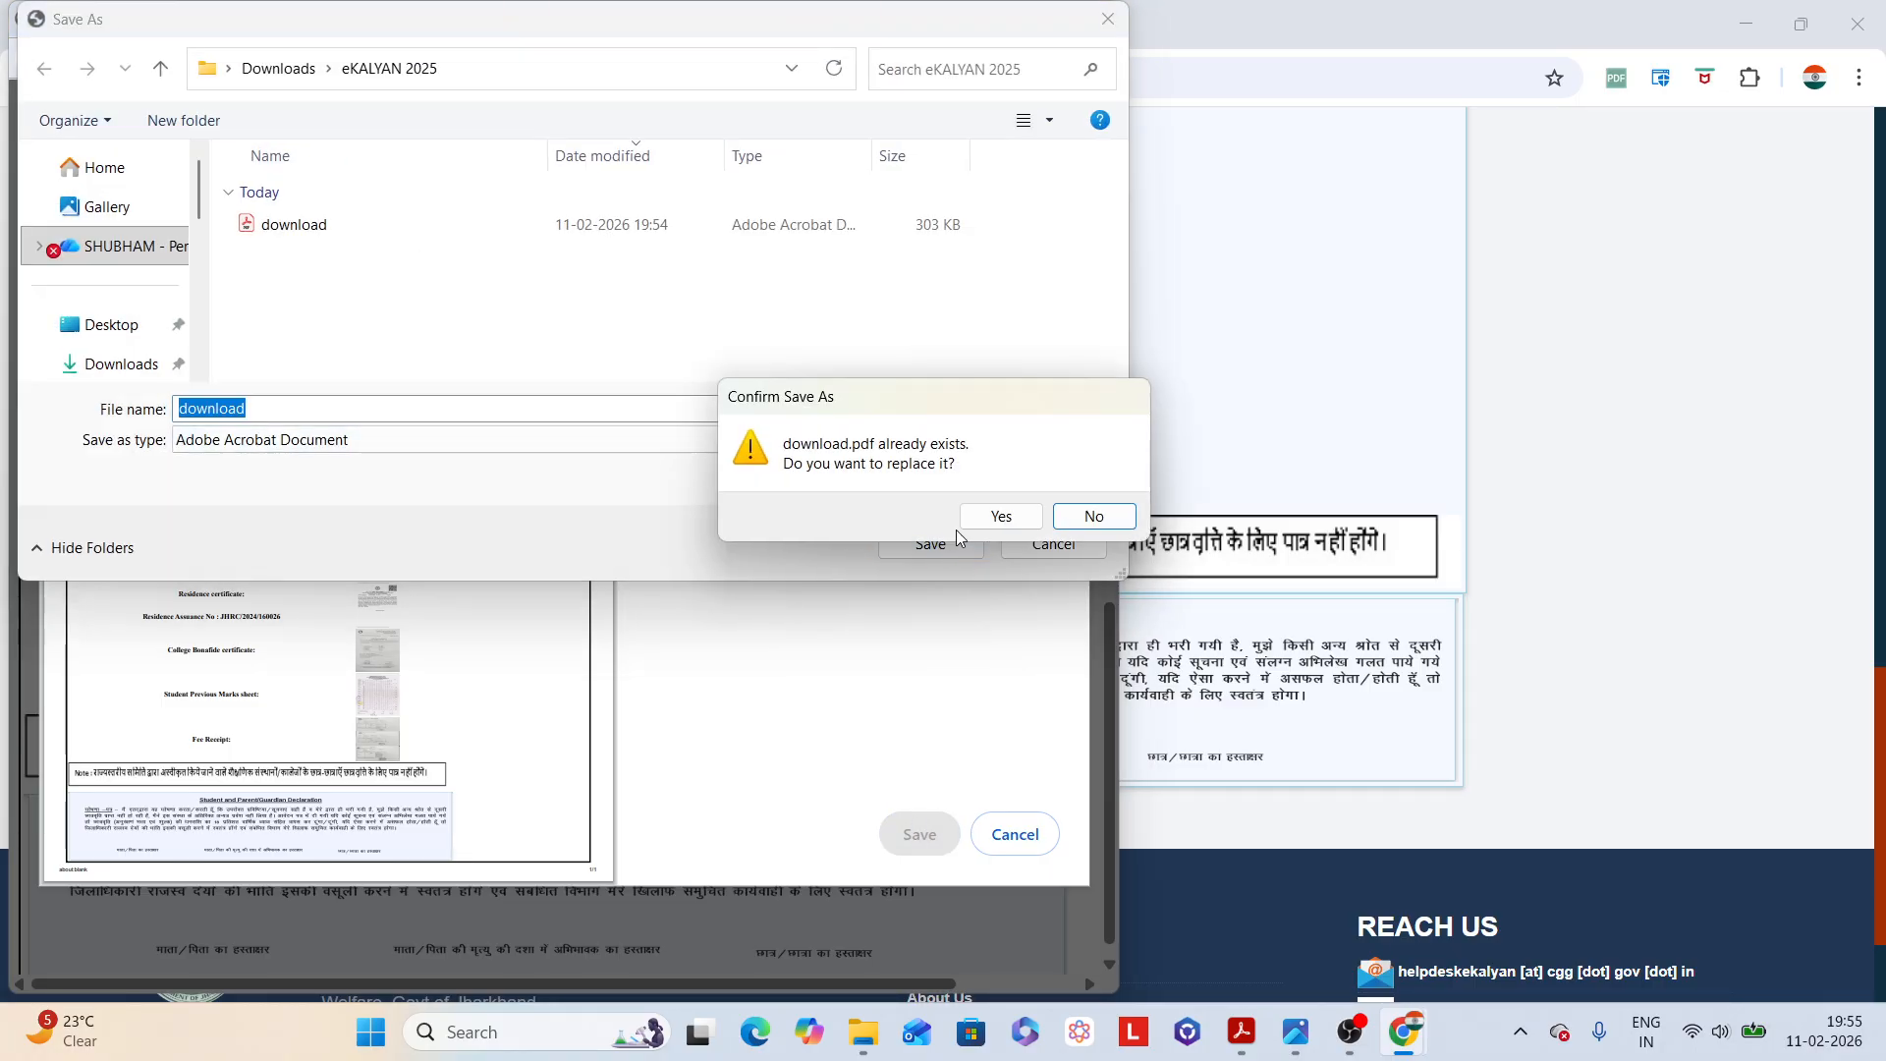
click(972, 519)
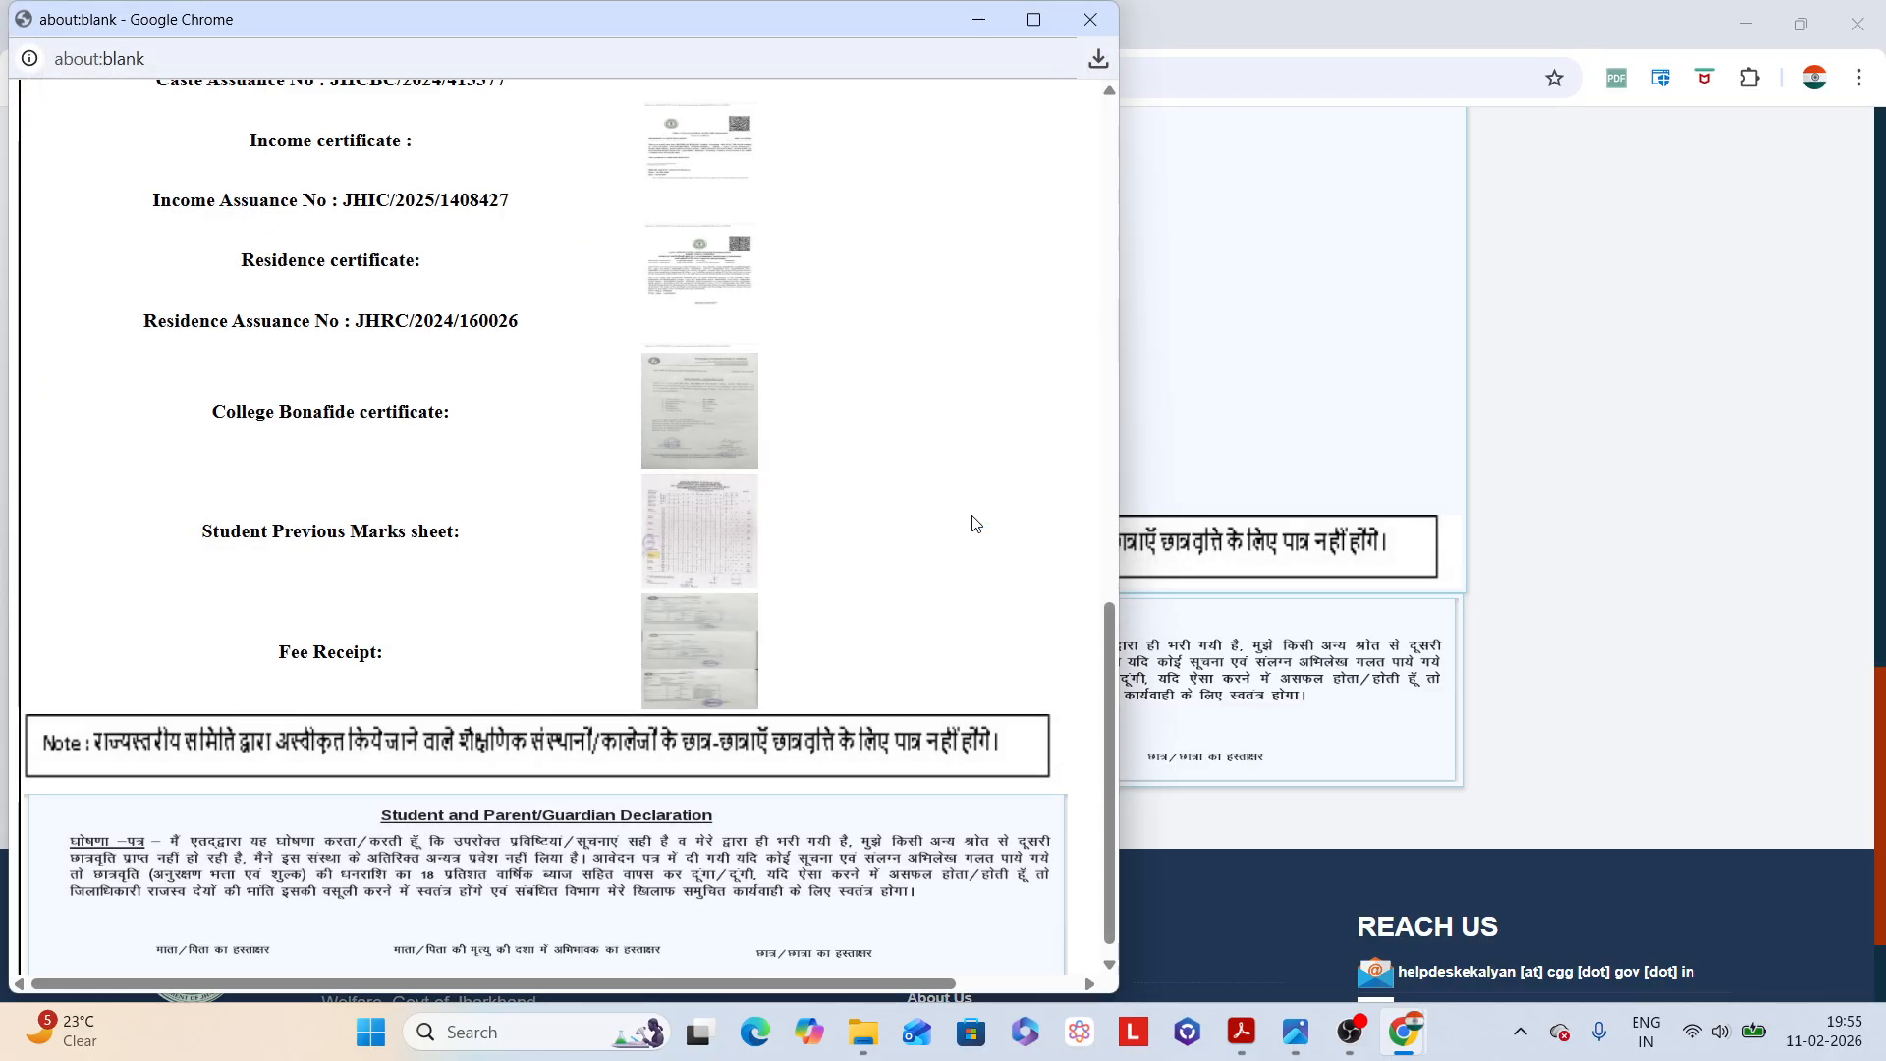
scroll(973, 524, down, 1)
scroll(972, 524, right, 1)
scroll(972, 523, up, 7)
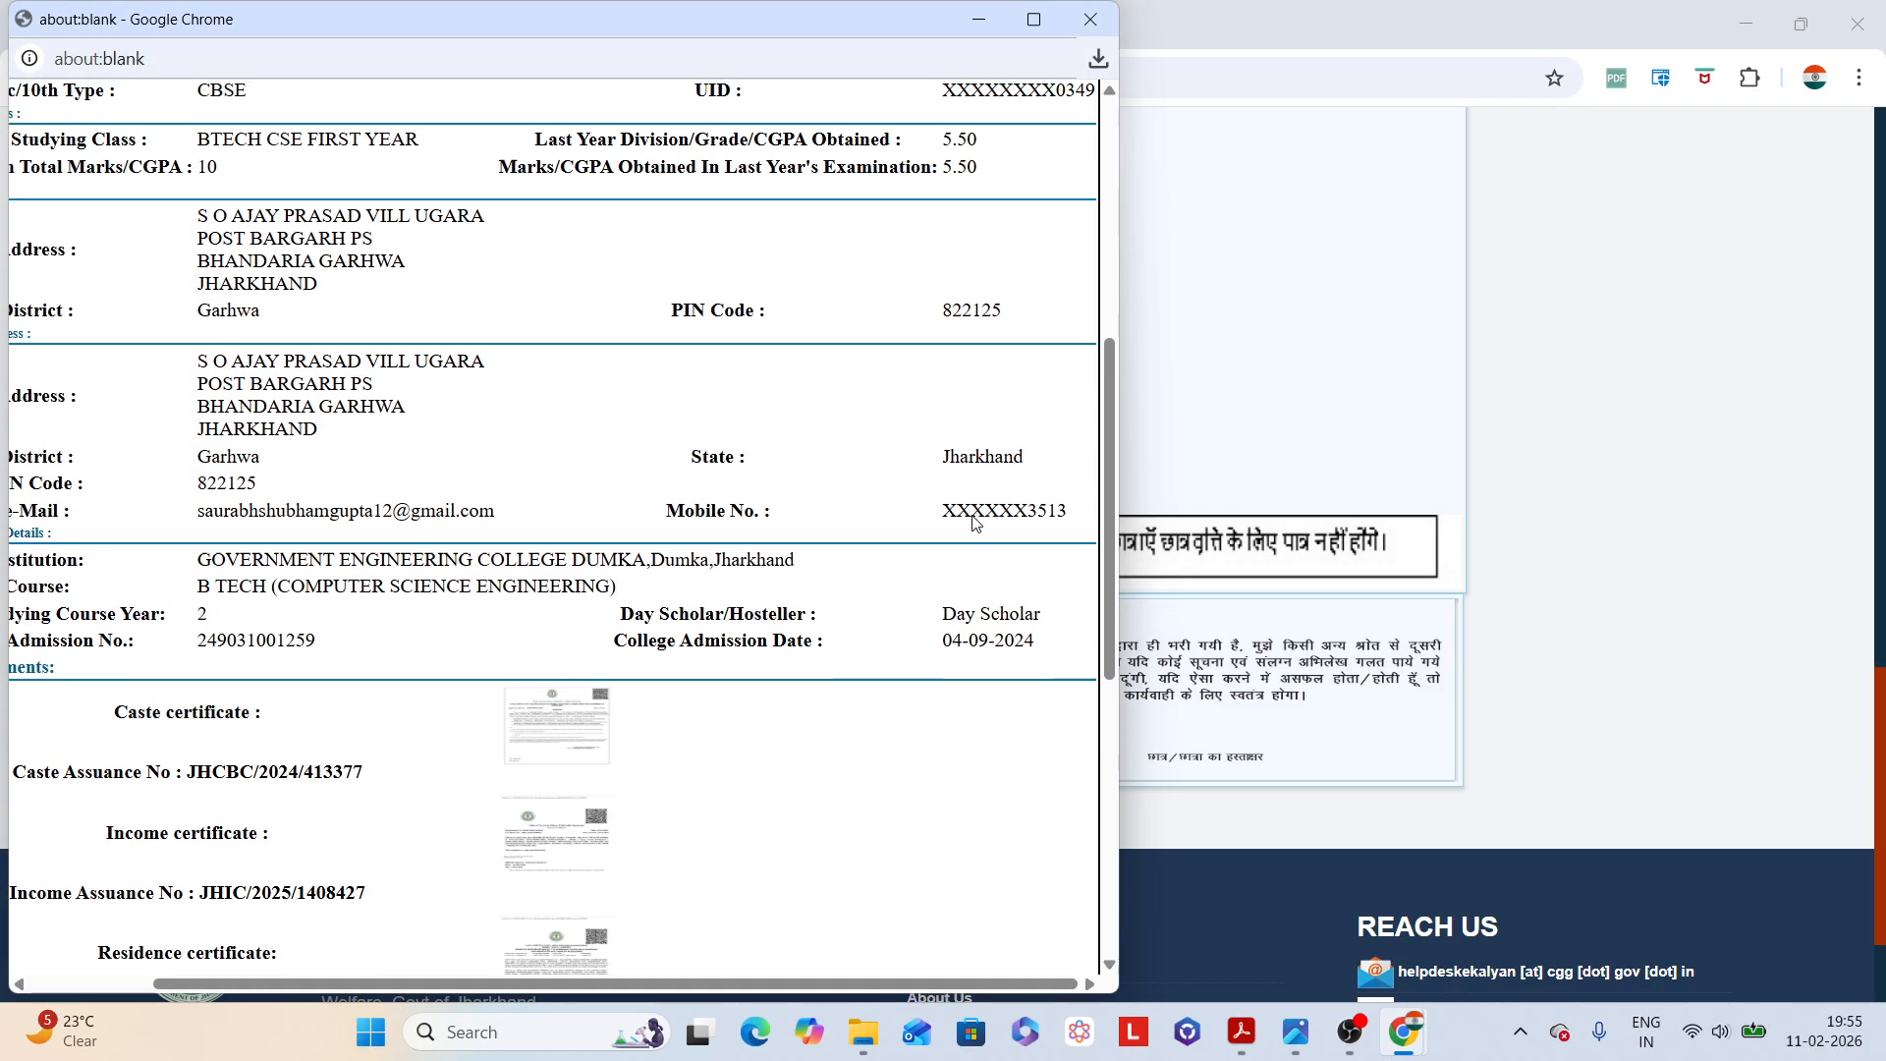
scroll(973, 523, down, 7)
Close the print window, then briefly bring Acrobat forward and minimize it again.
click(1085, 12)
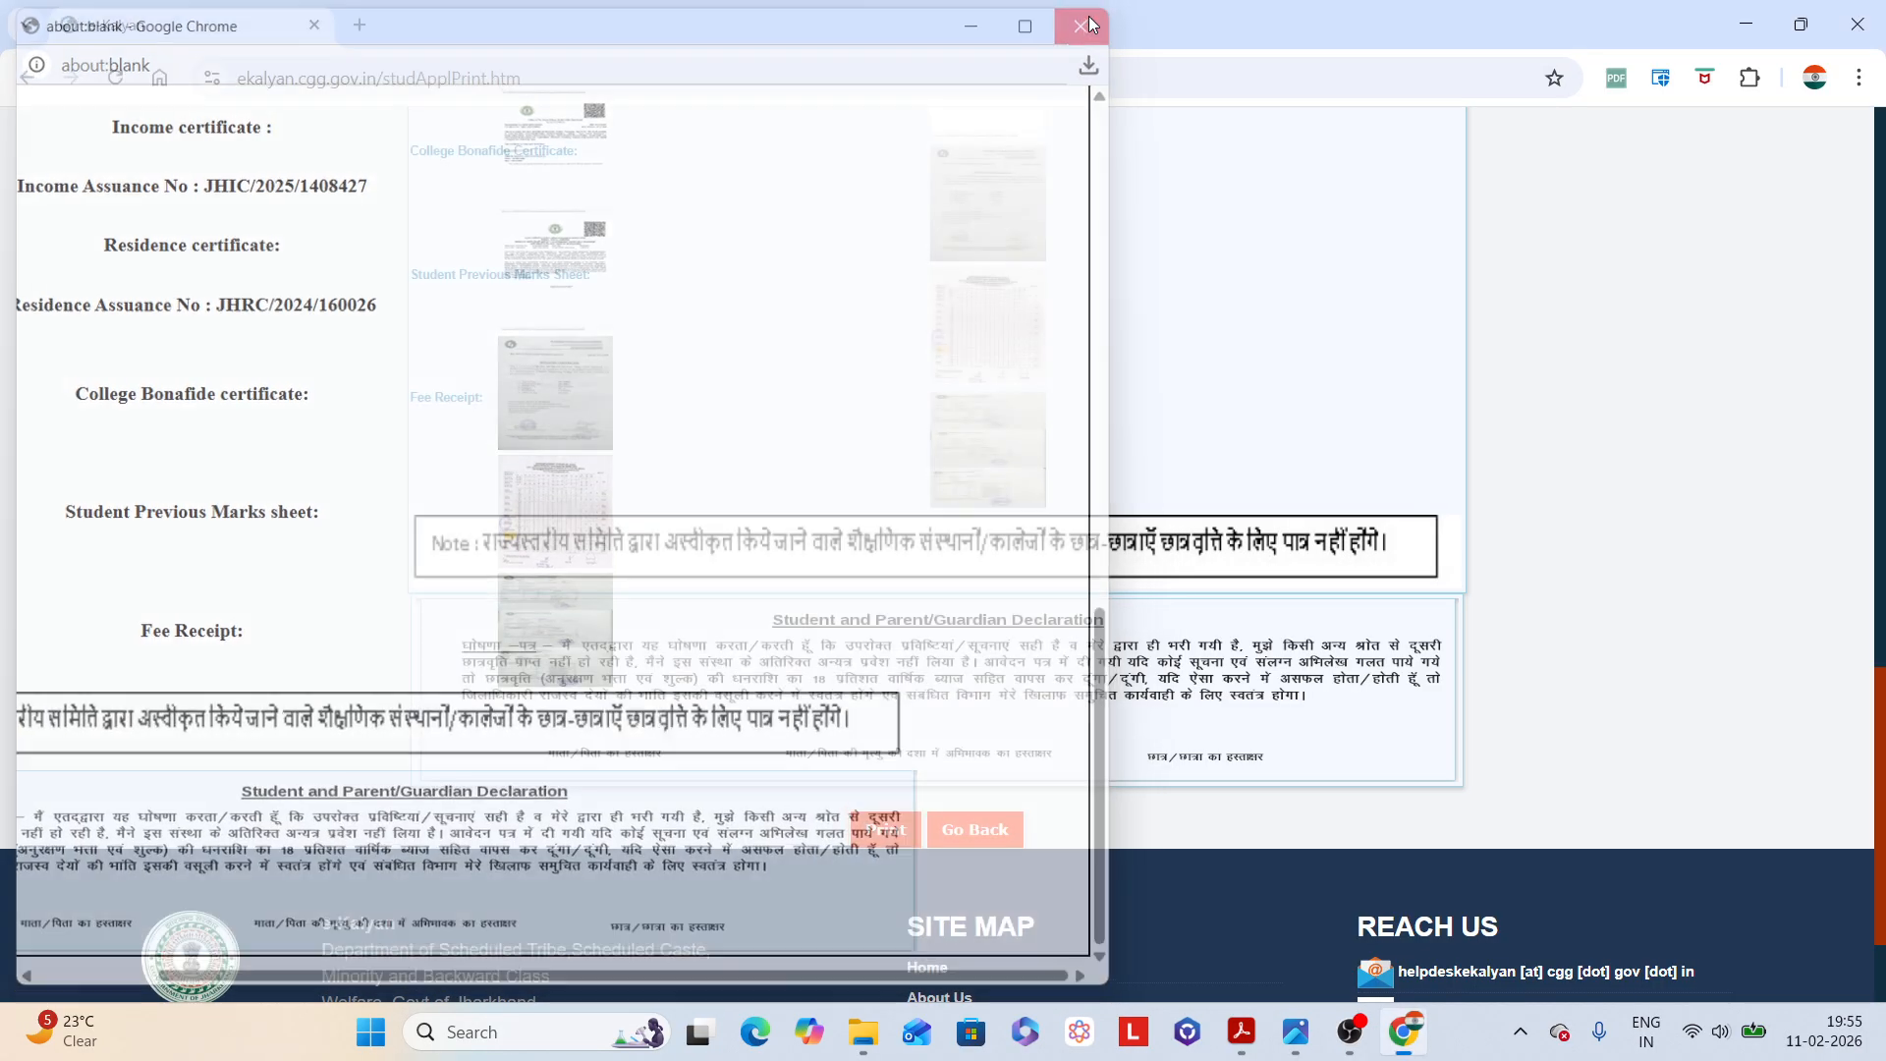
click(1254, 1043)
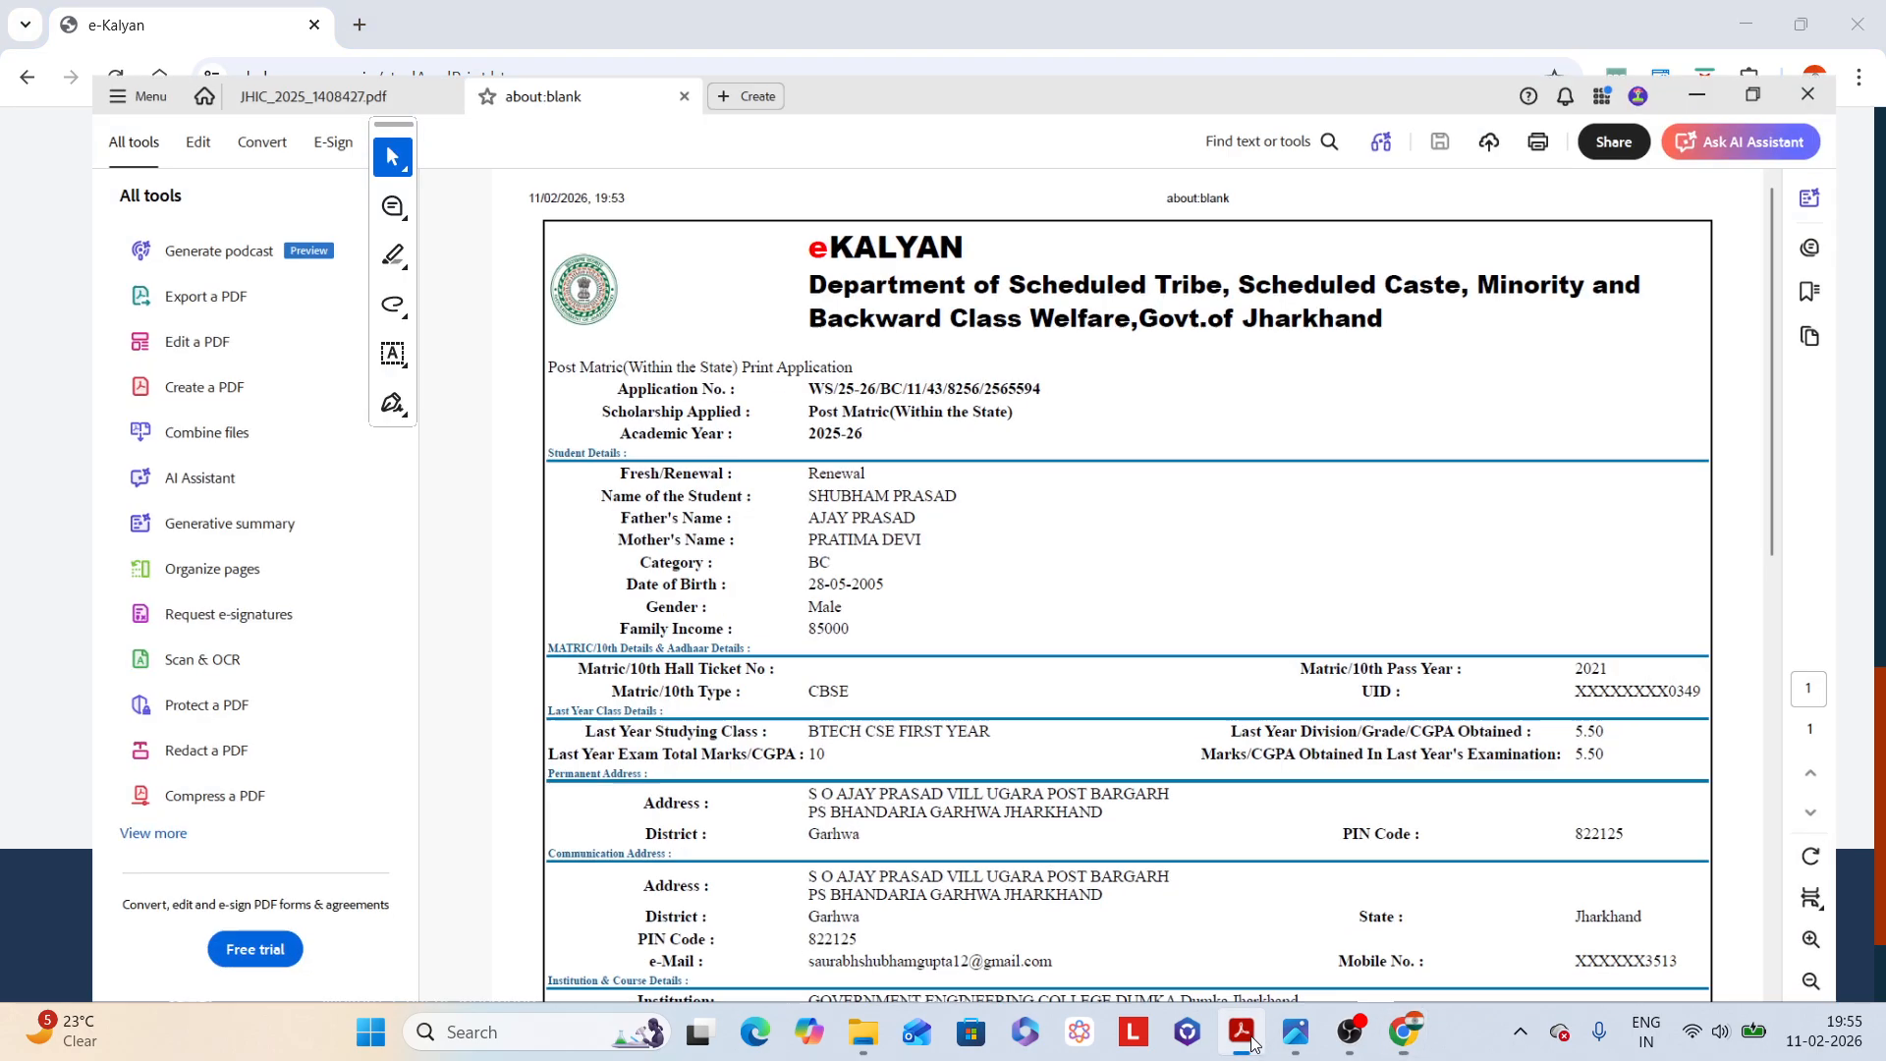
click(1242, 1033)
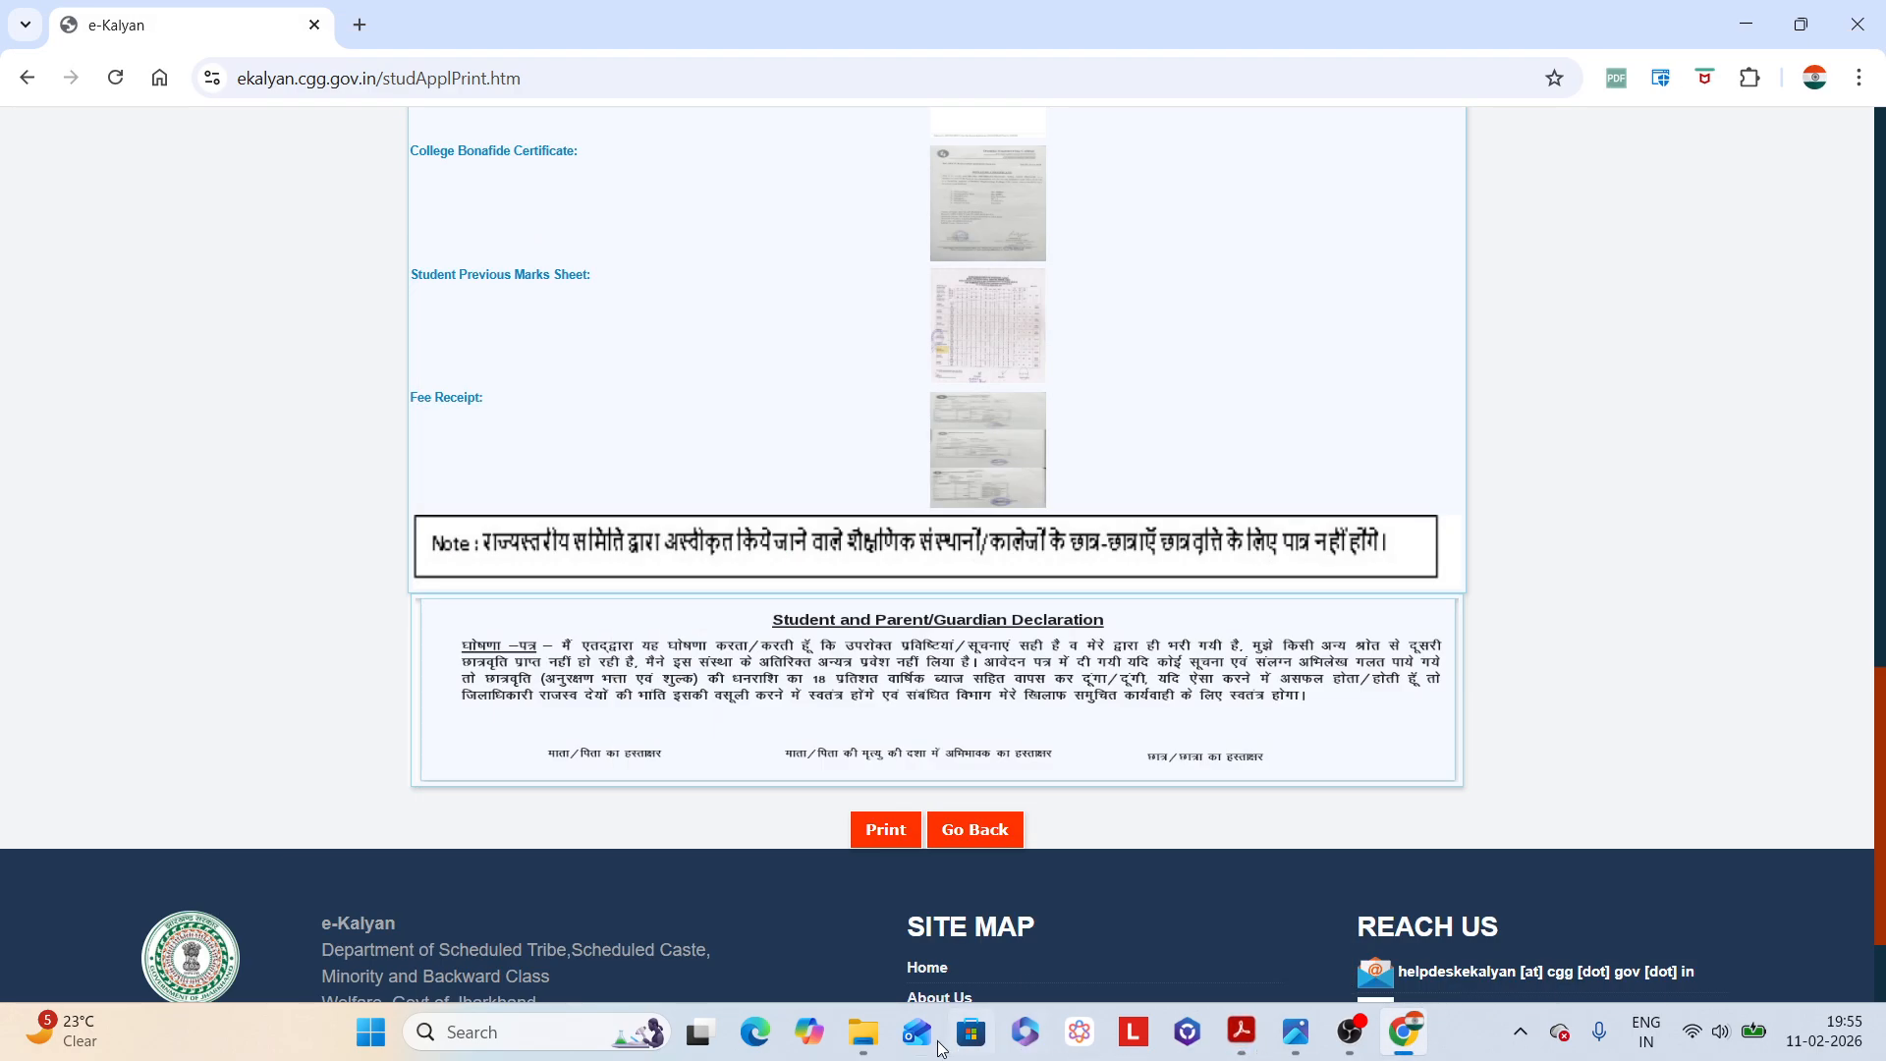
Open download.pdf from File Explorer's Recent list, scroll through it, then close its tab and Acrobat.
click(864, 1033)
double_click(883, 692)
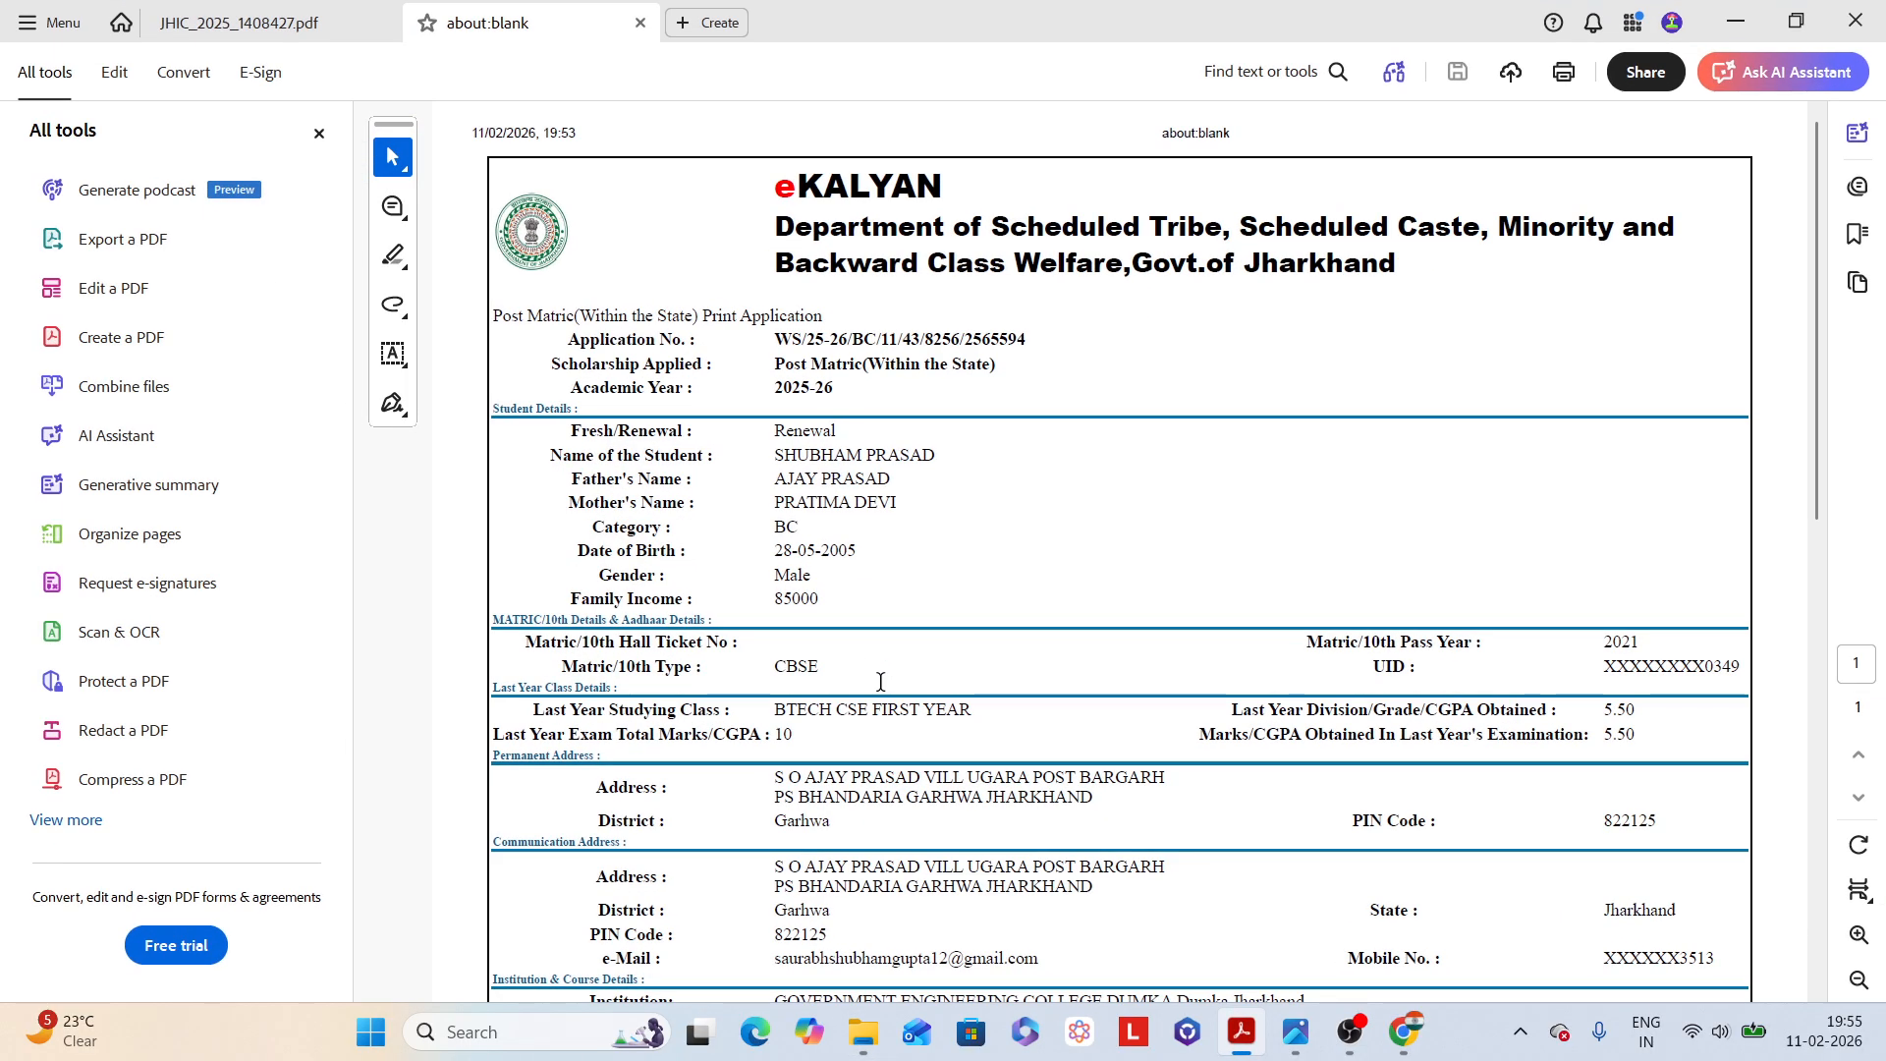
scroll(880, 681, down, 10)
scroll(880, 682, up, 10)
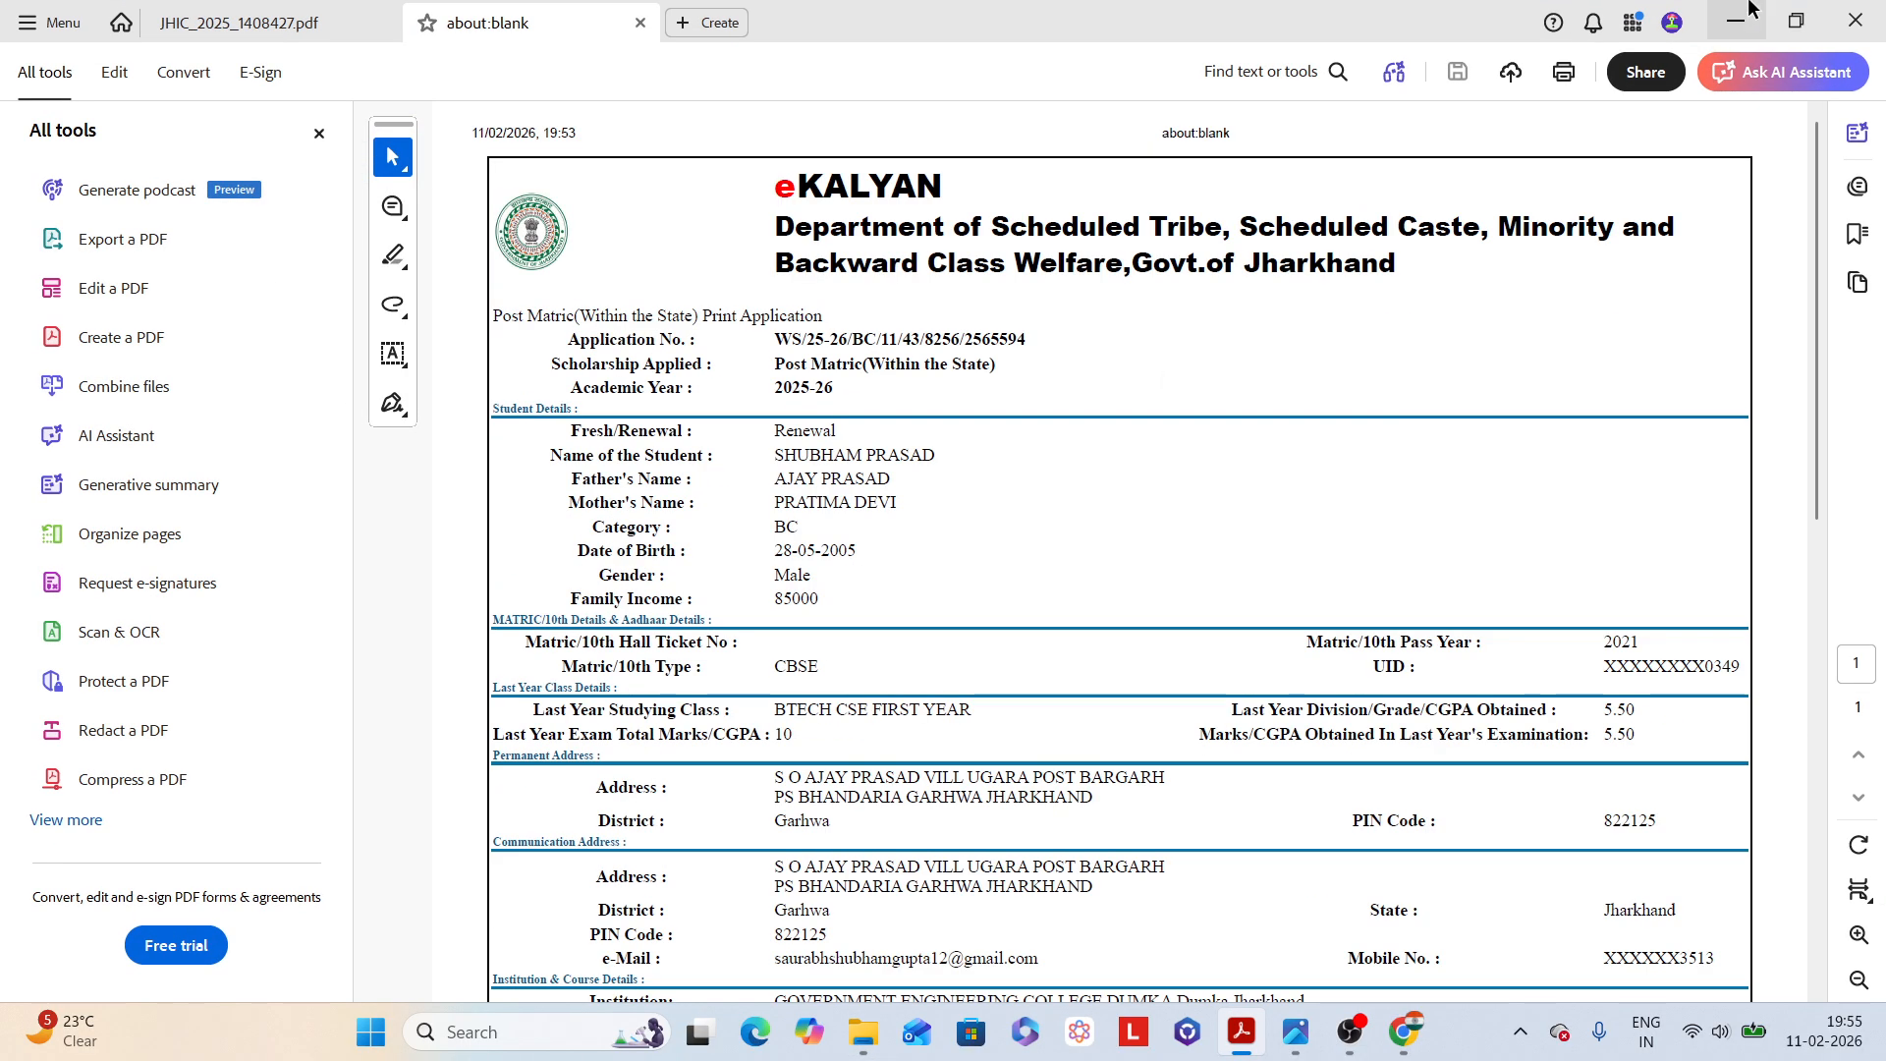
click(1855, 20)
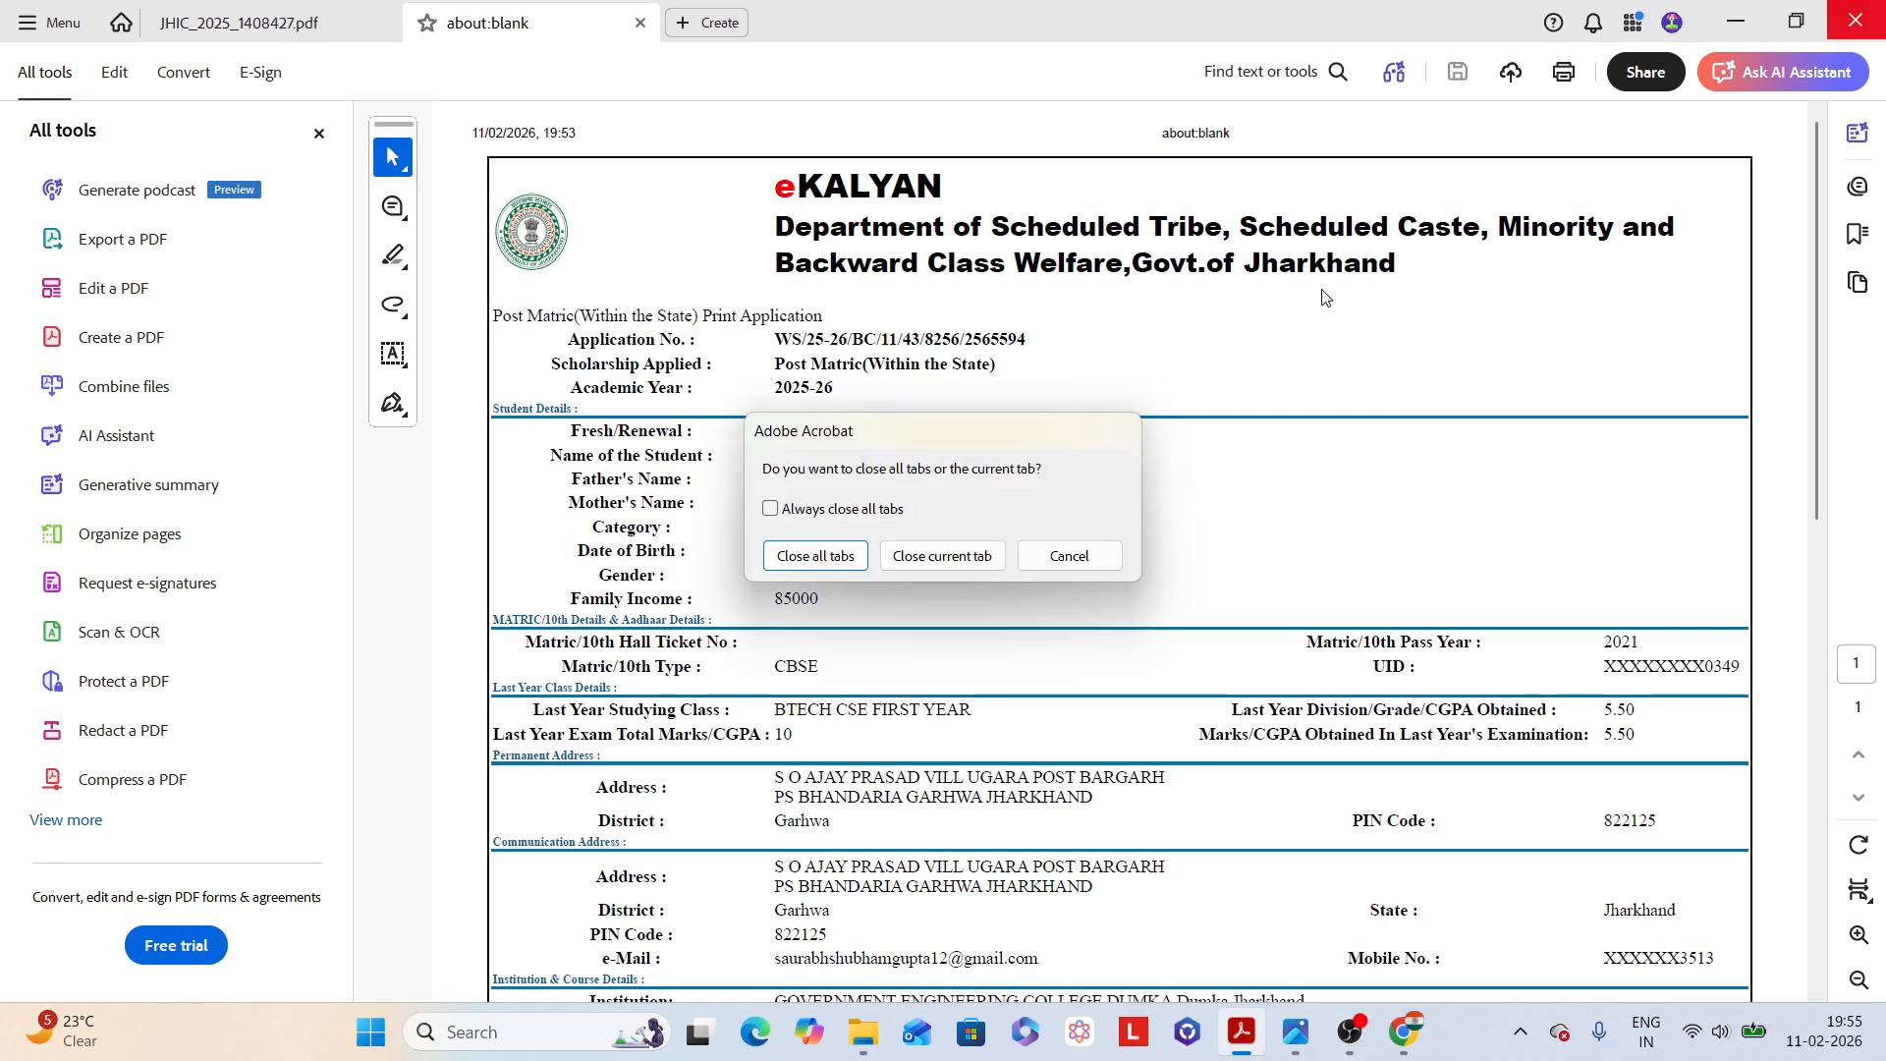
click(951, 560)
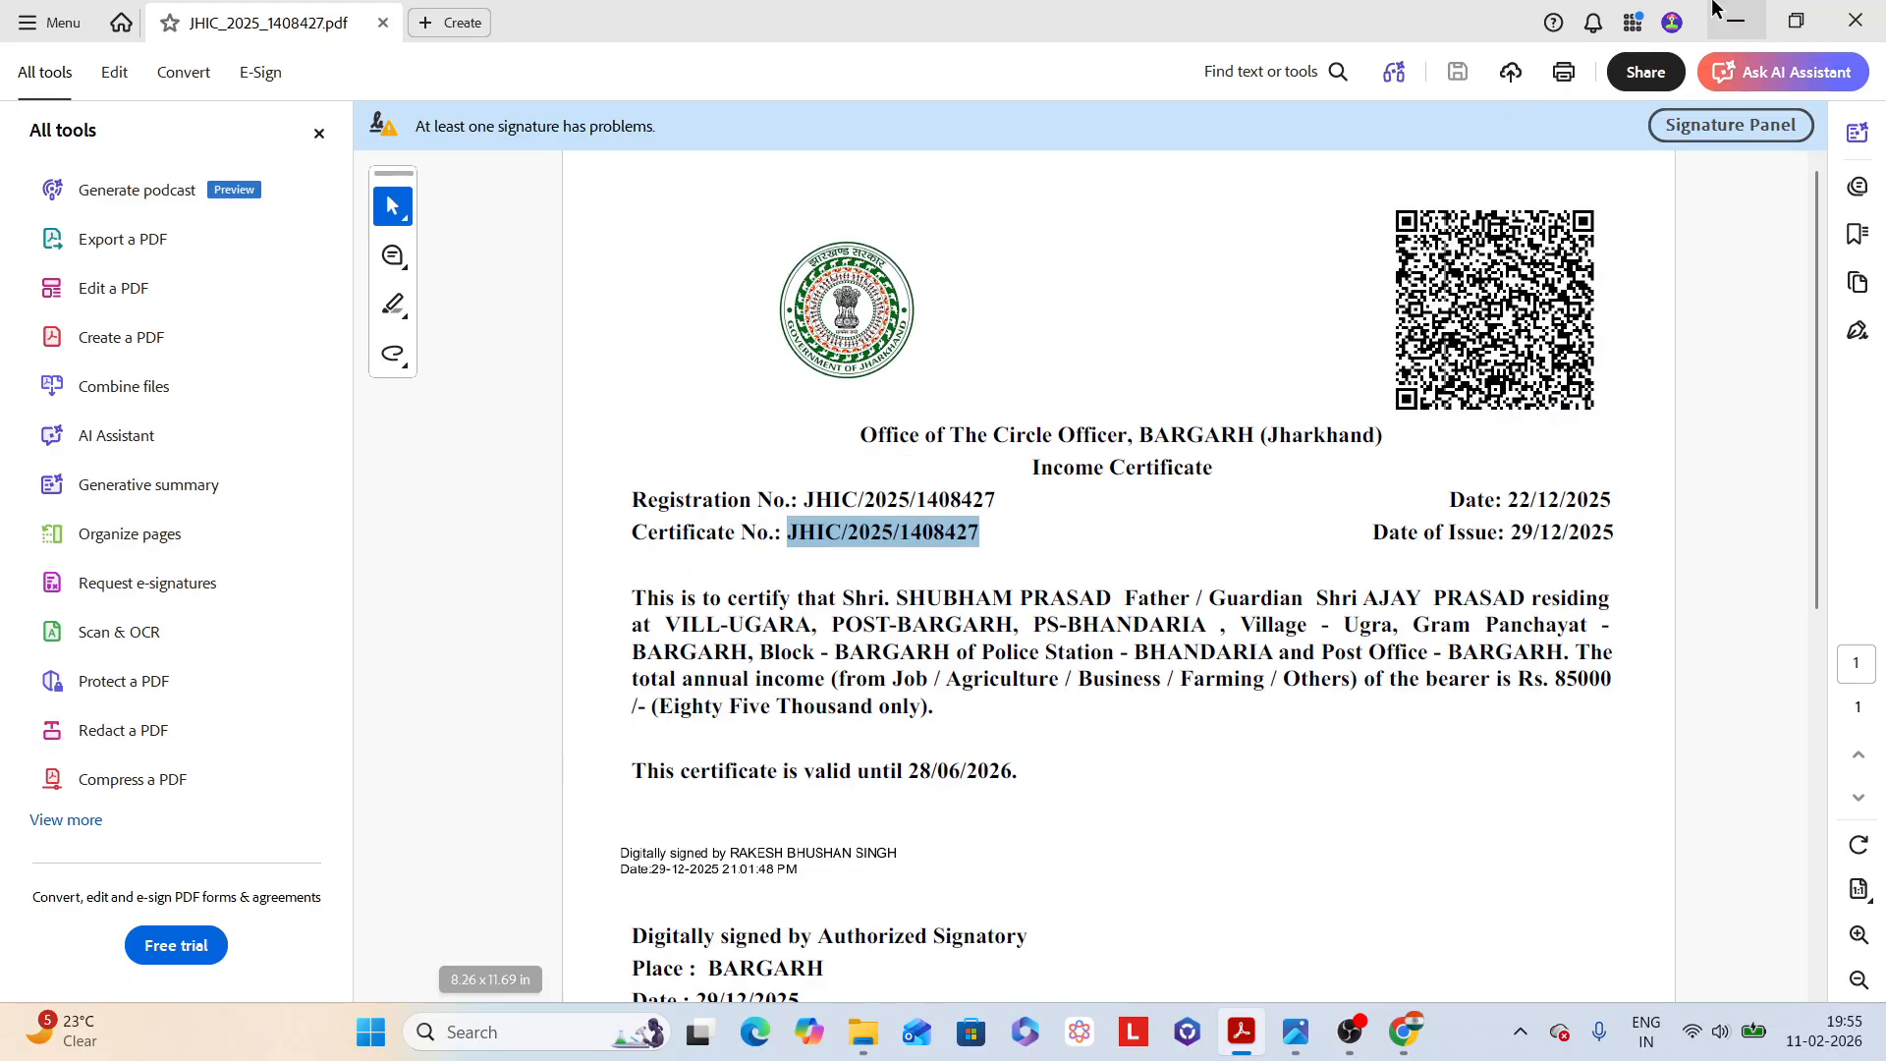
click(1854, 21)
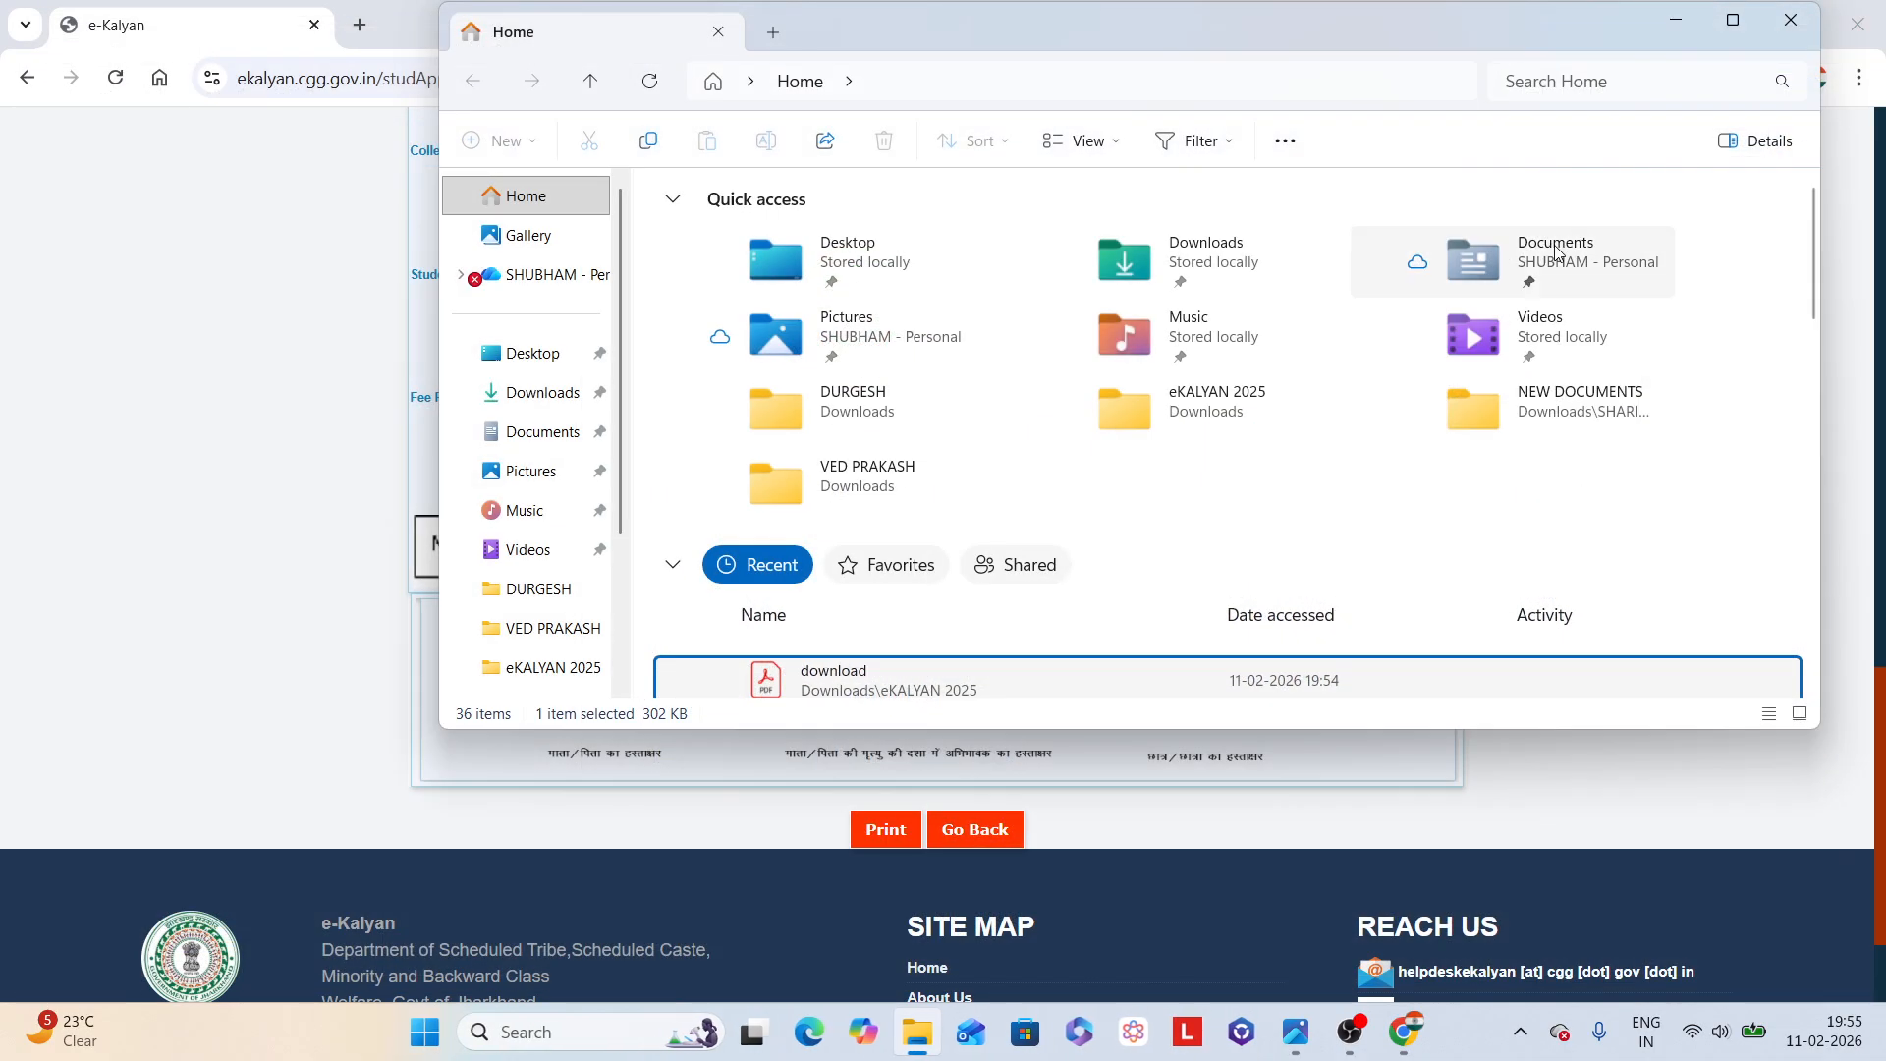
Close the Home window and browse a new File Explorer window to Downloads\eKALYAN 2025.
click(1790, 19)
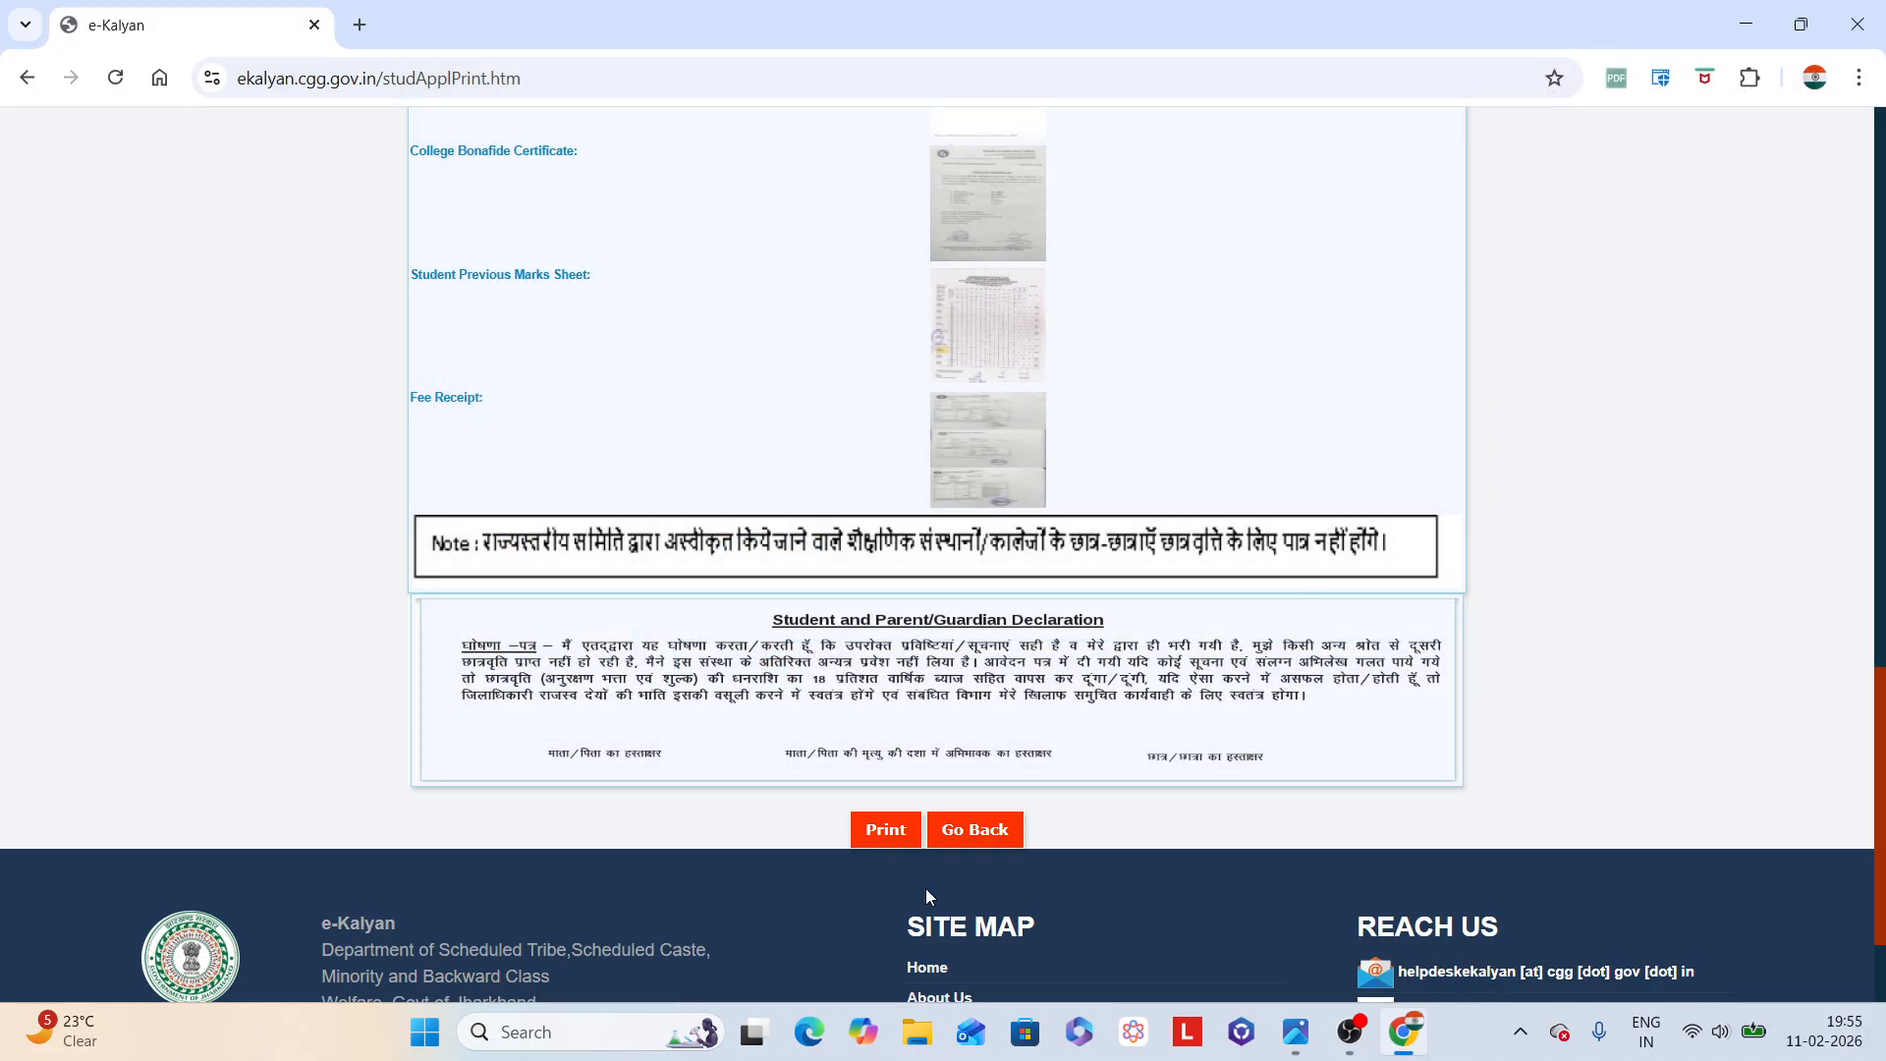
click(917, 1031)
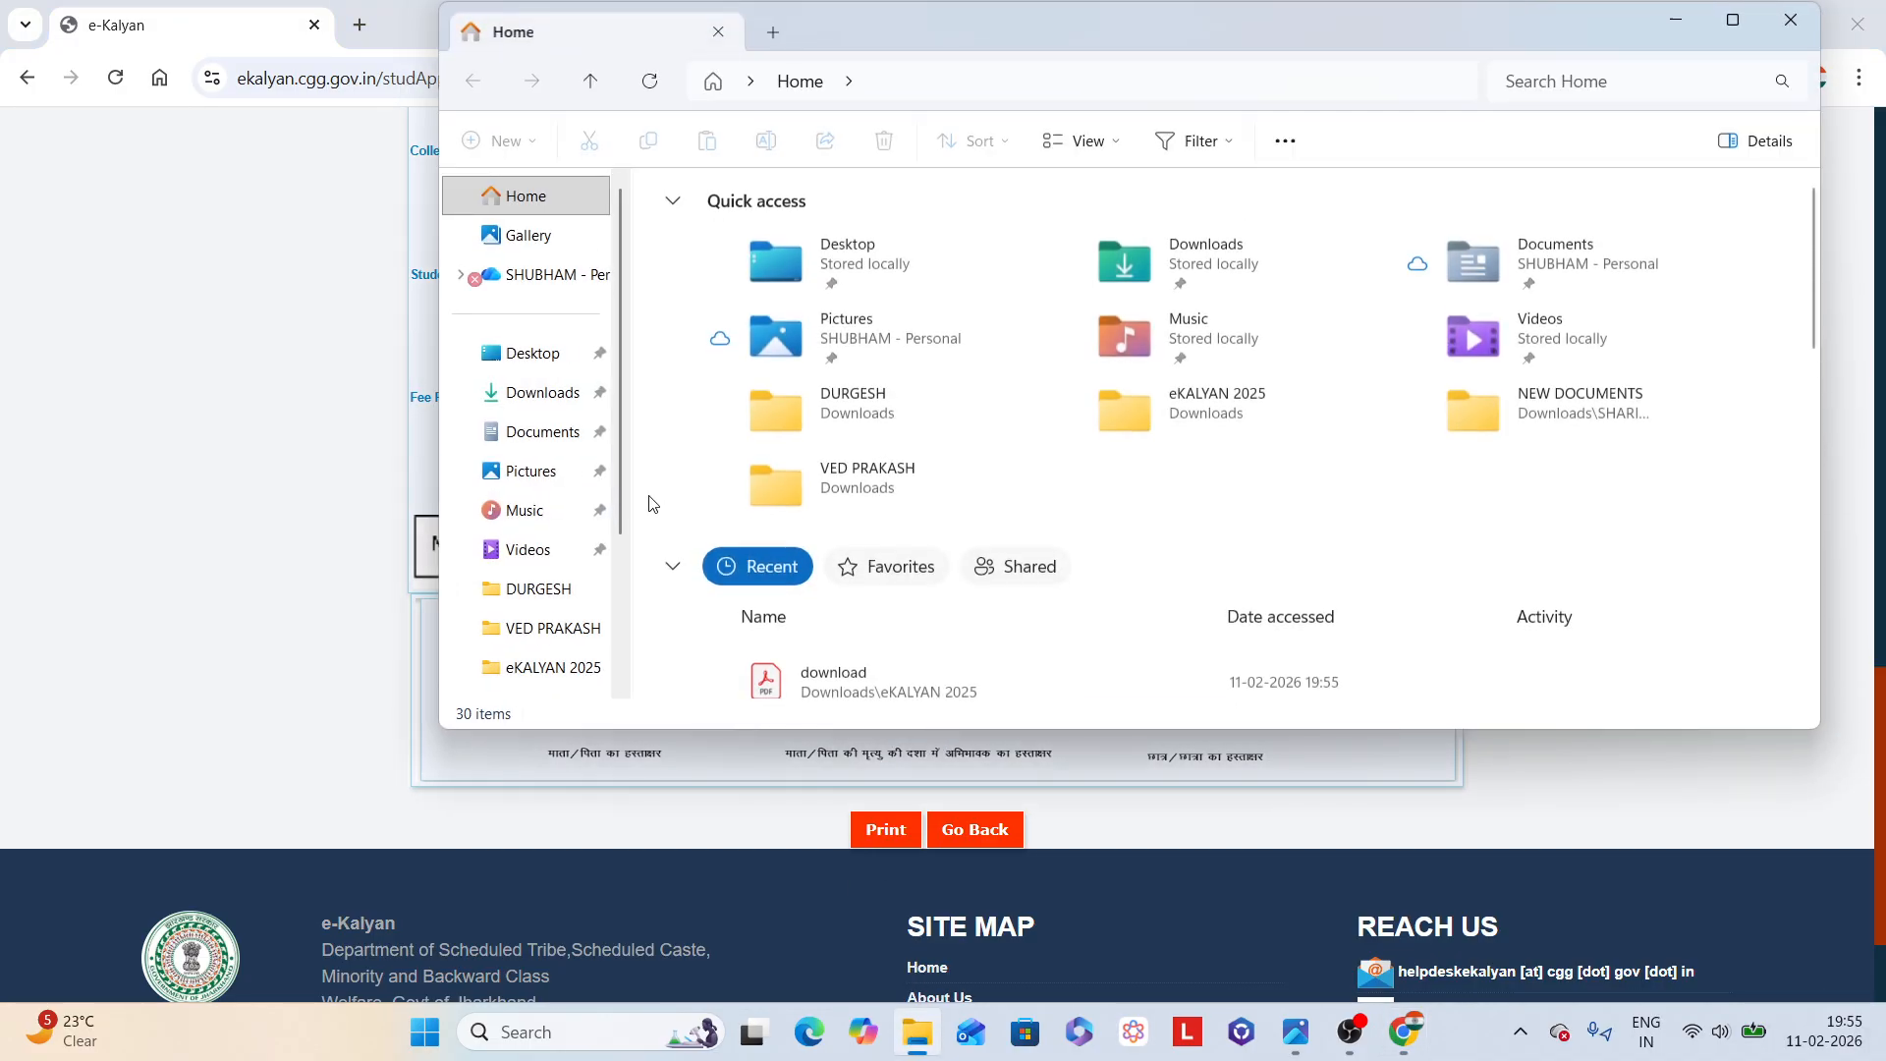
click(544, 394)
click(728, 287)
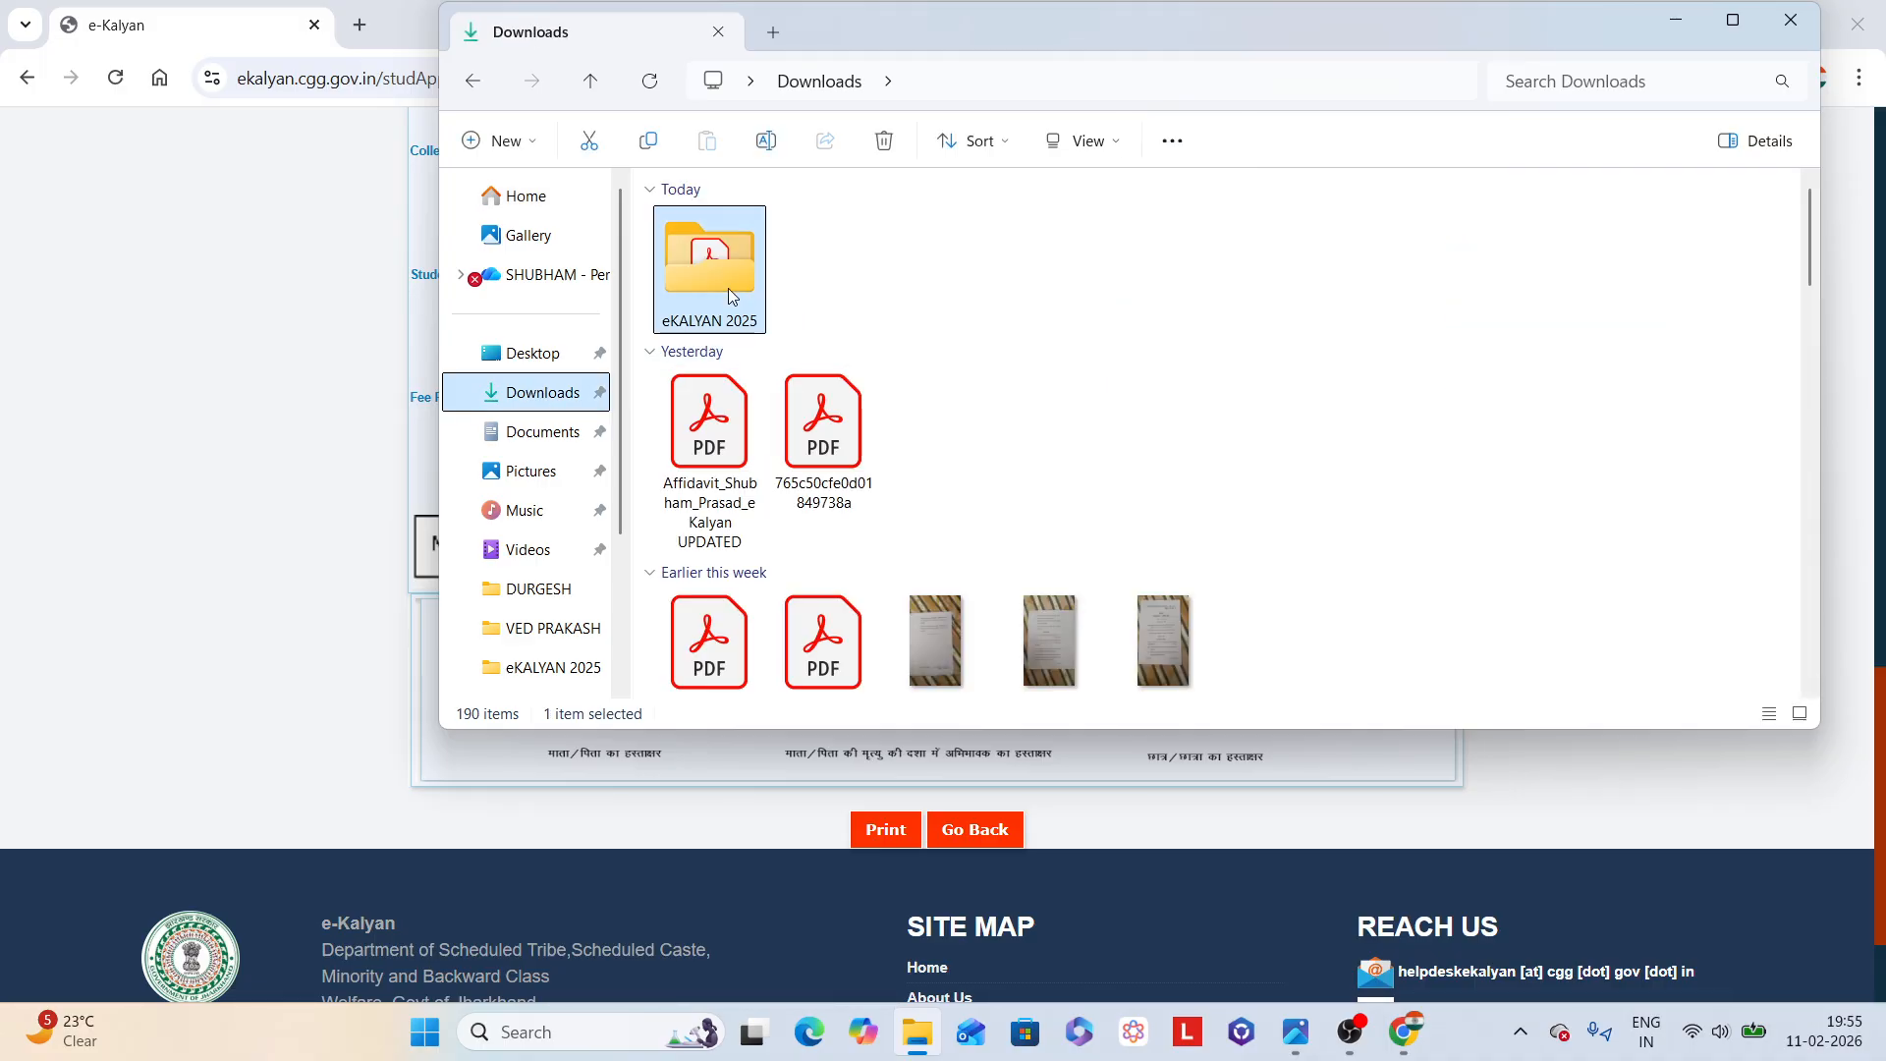
double_click(728, 287)
Open the download PDF in Acrobat and scroll through the one-page application print.
click(731, 254)
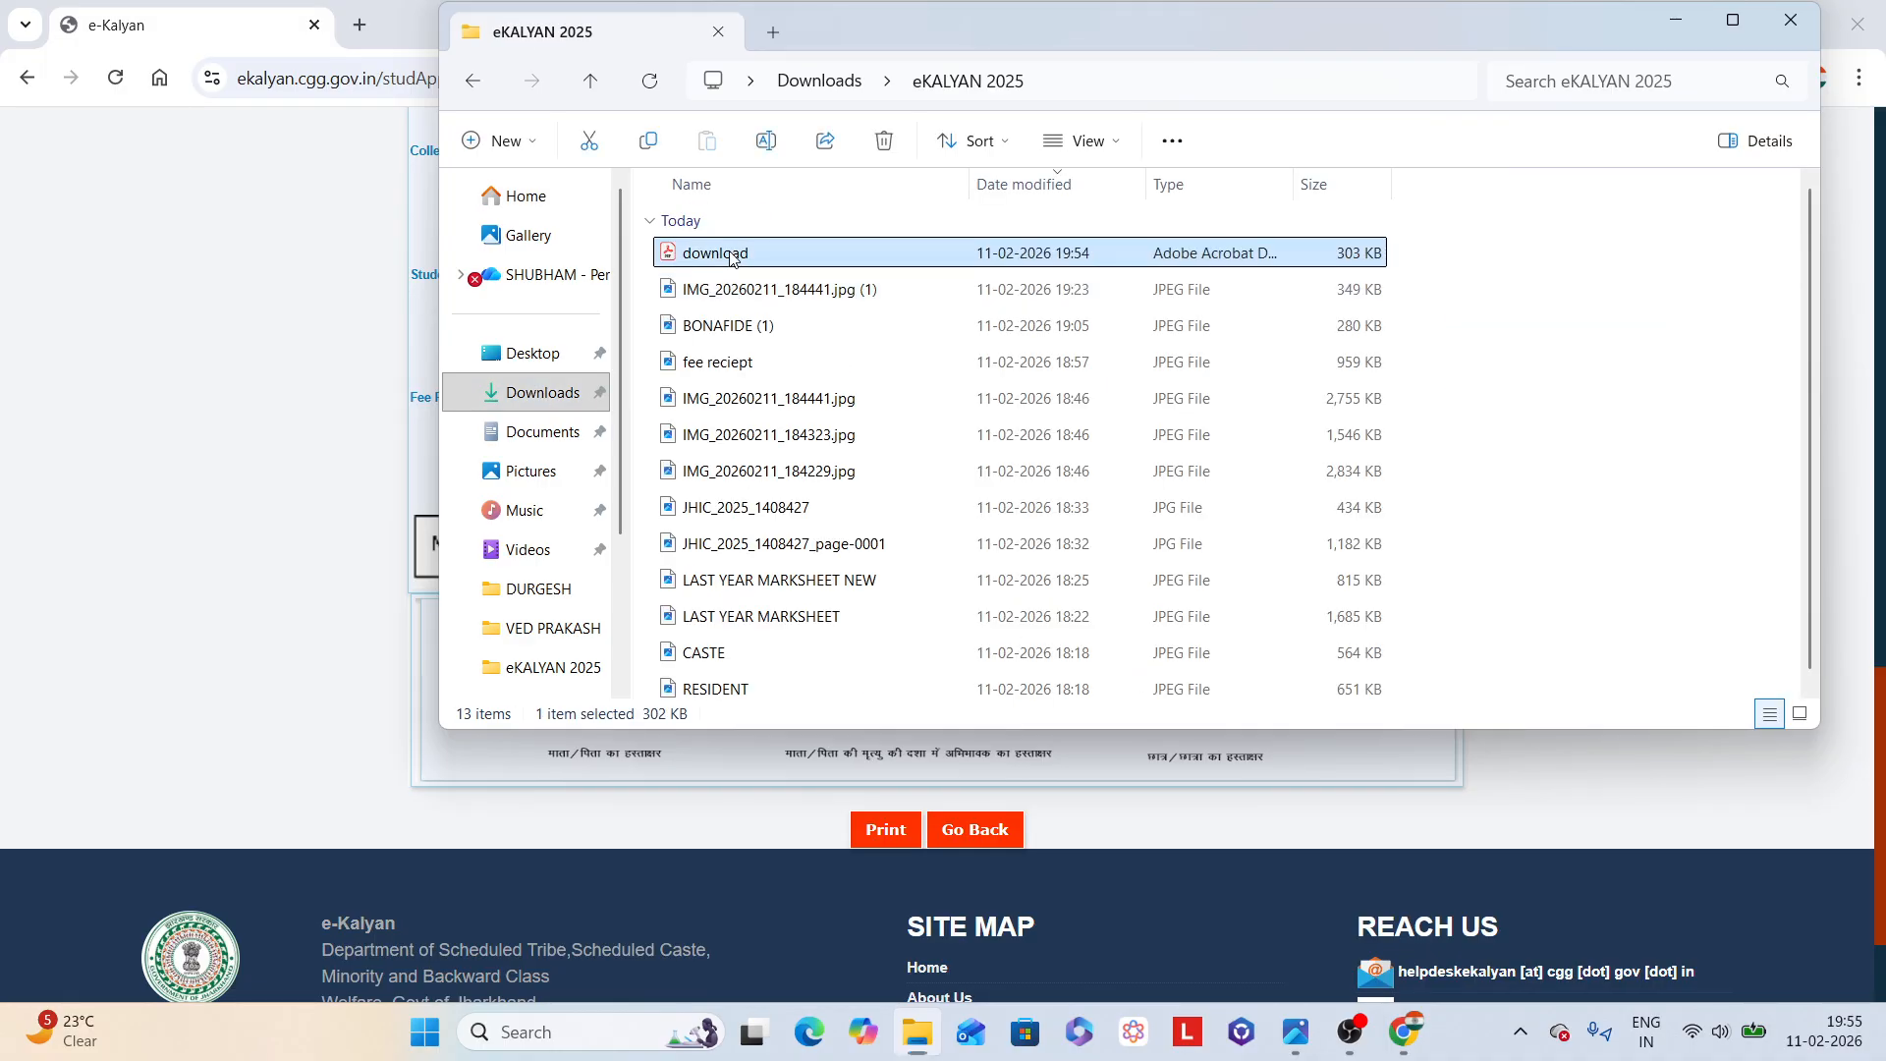
double_click(731, 254)
scroll(728, 253, down, 6)
scroll(728, 253, up, 5)
scroll(728, 247, up, 1)
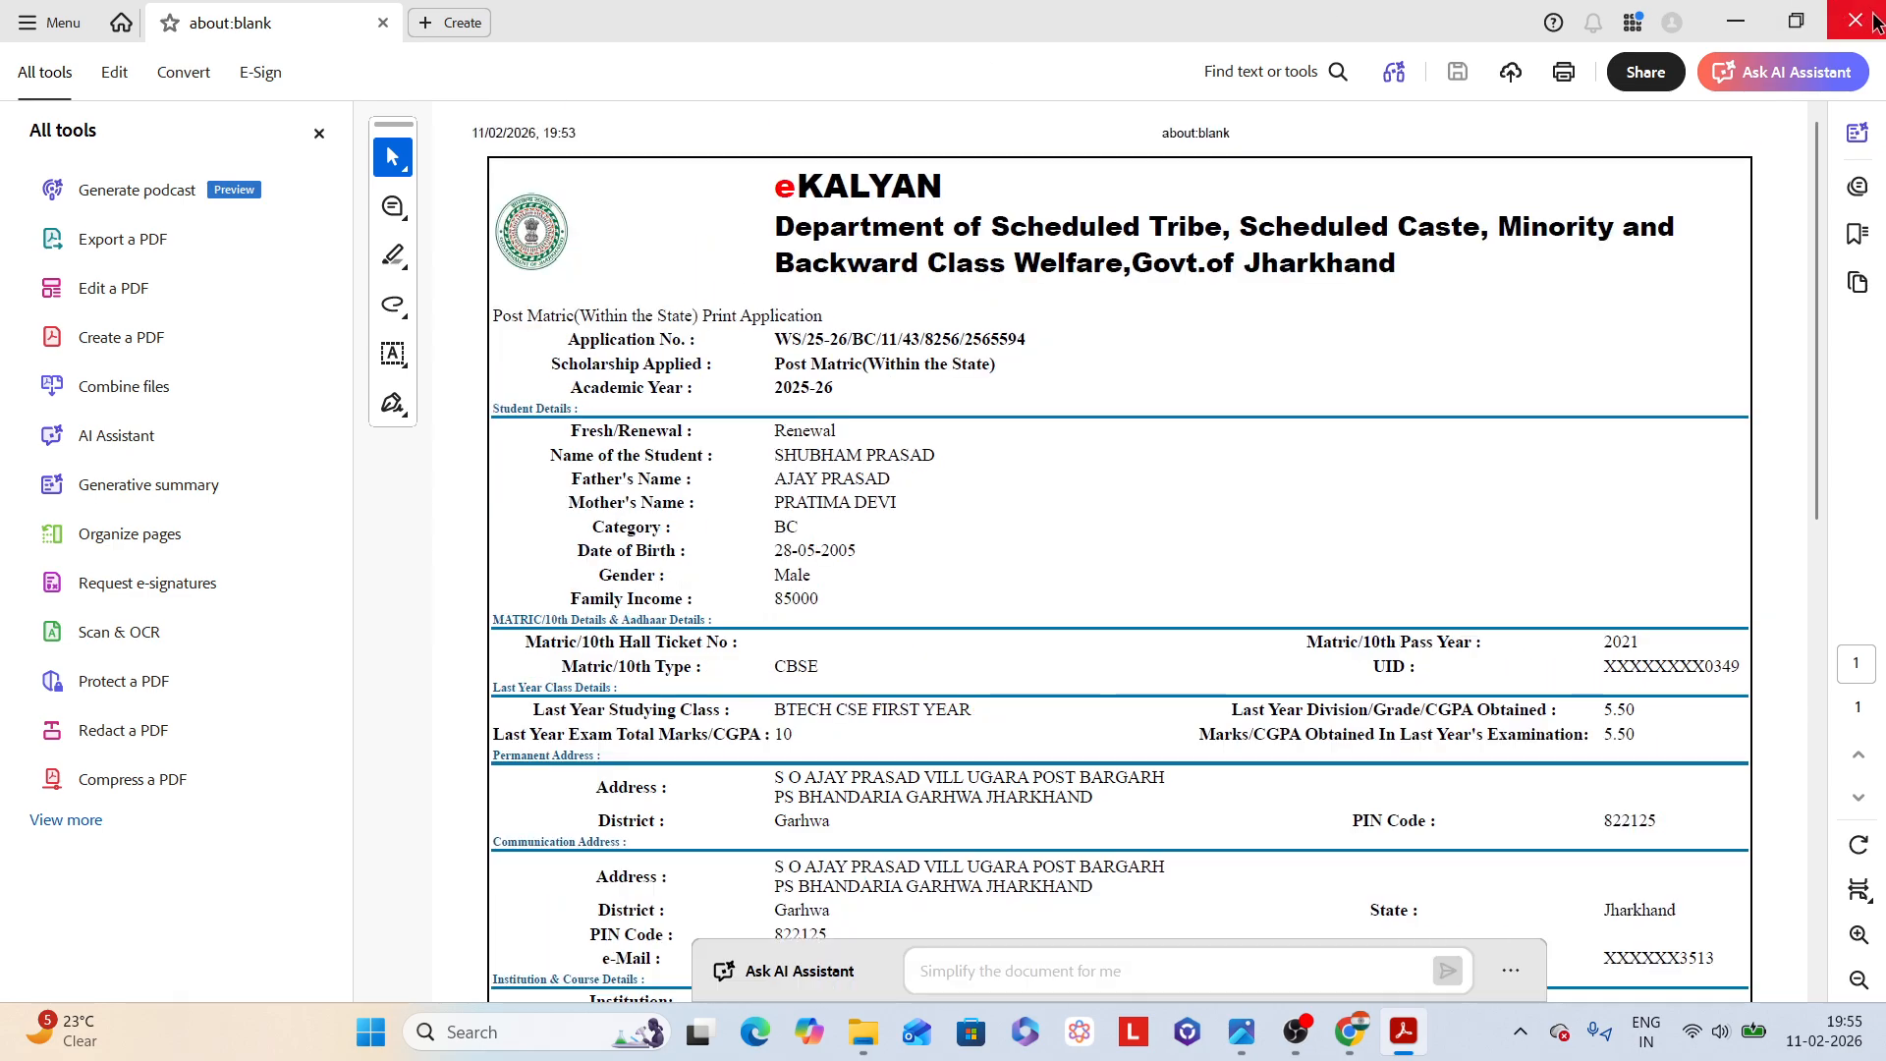
scroll(1210, 363, down, 10)
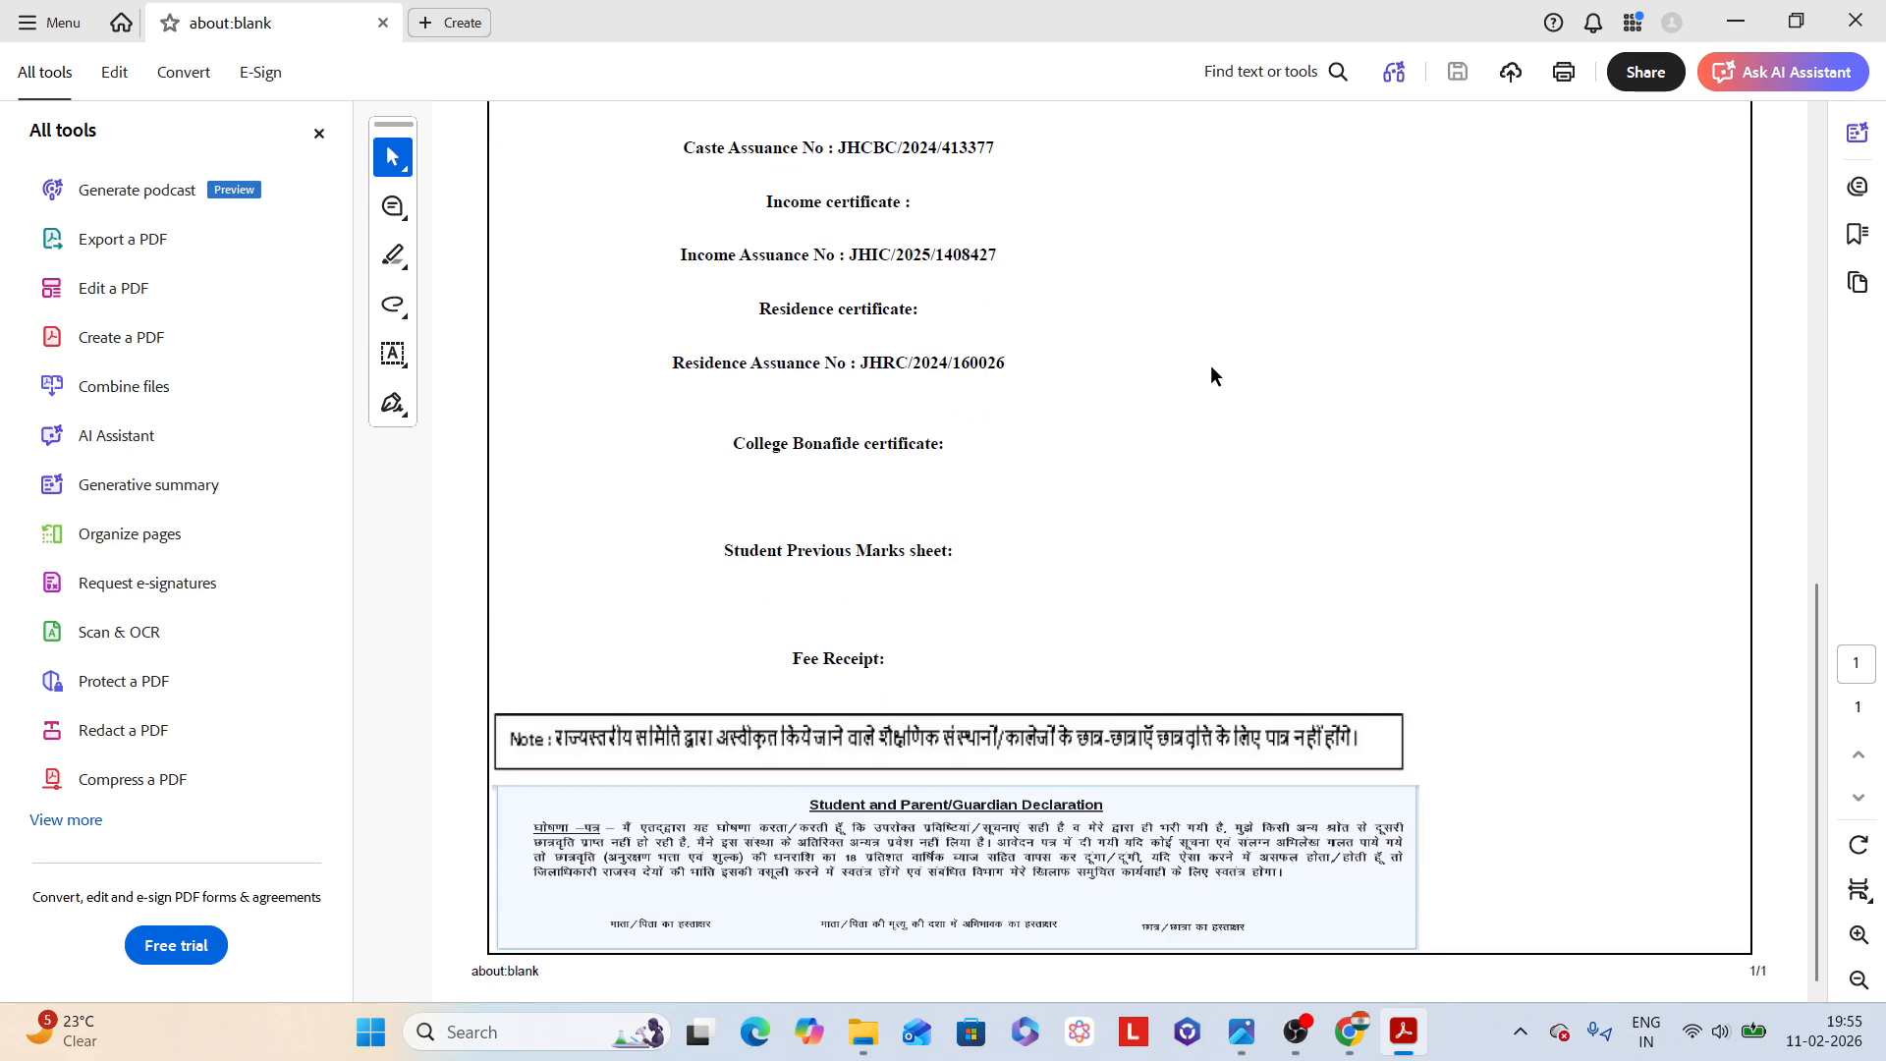
Close the PDF, leave eKALYAN 2025 and scroll through the main Downloads folder's 190 items.
click(1853, 15)
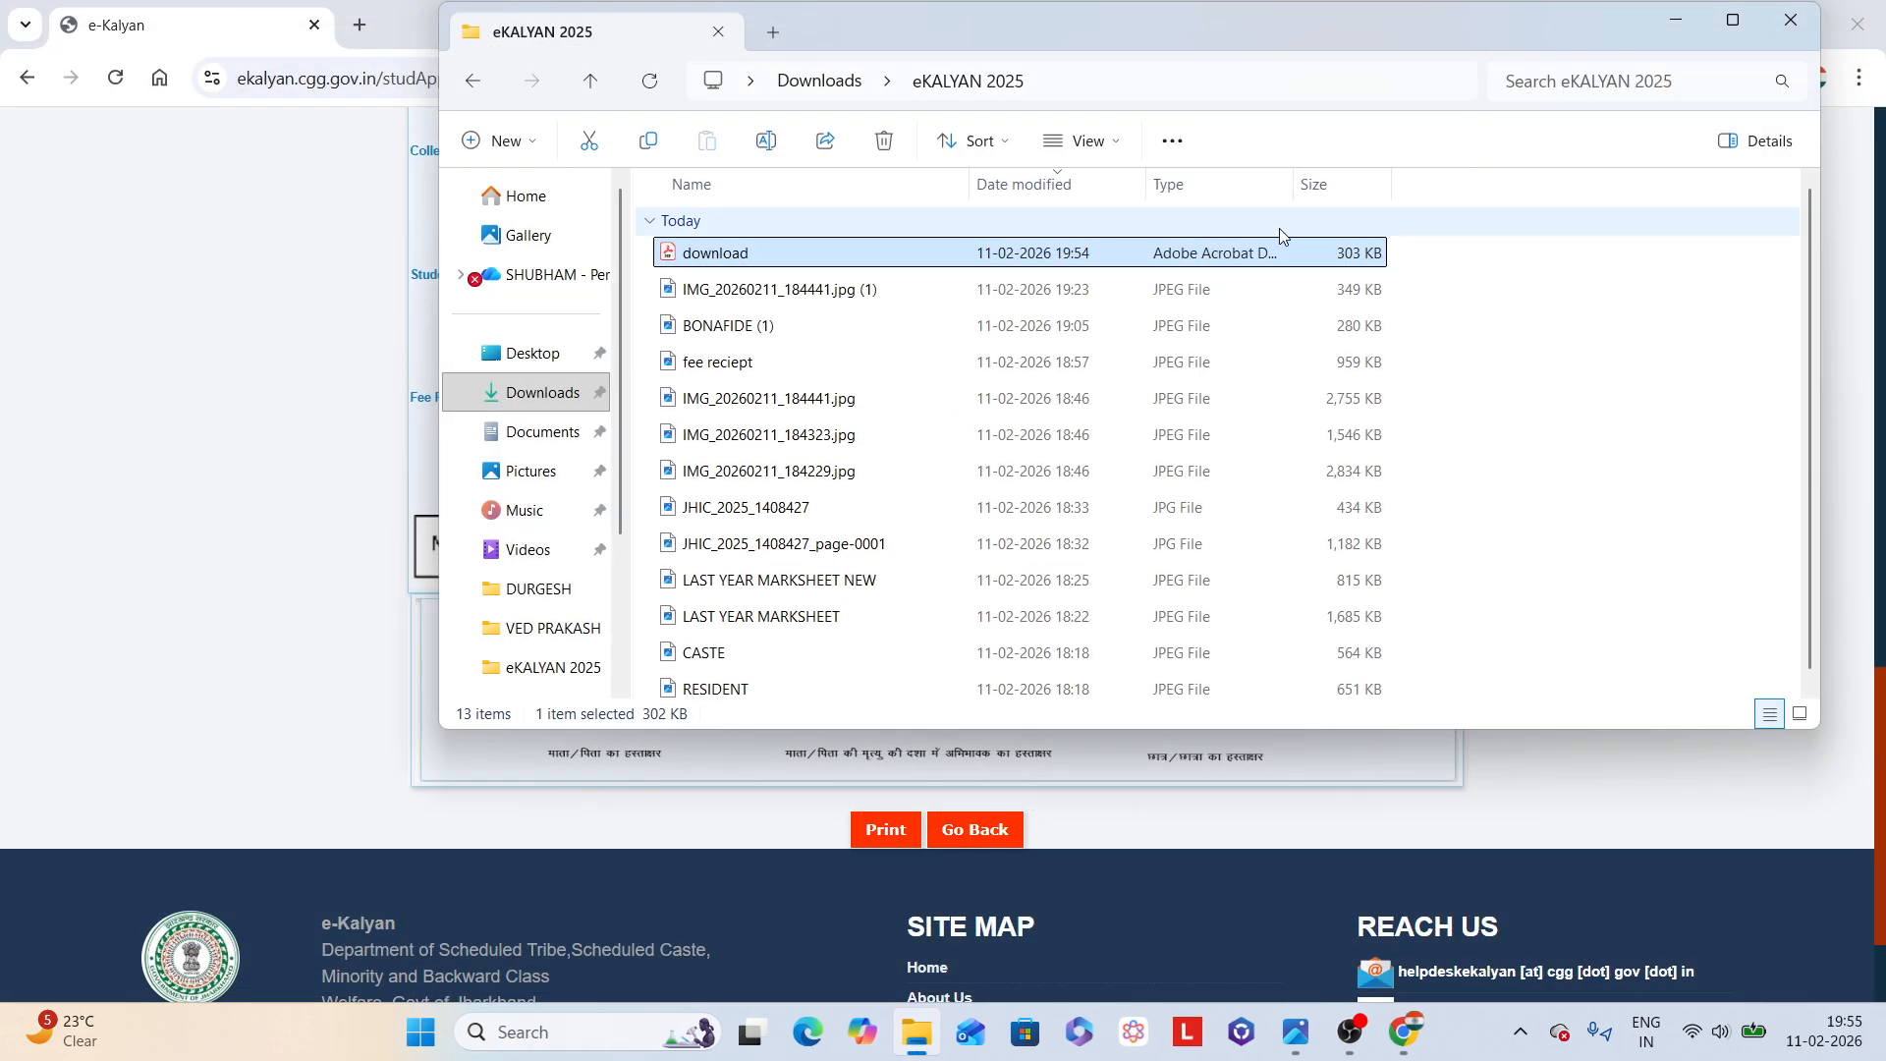
scroll(981, 493, down, 1)
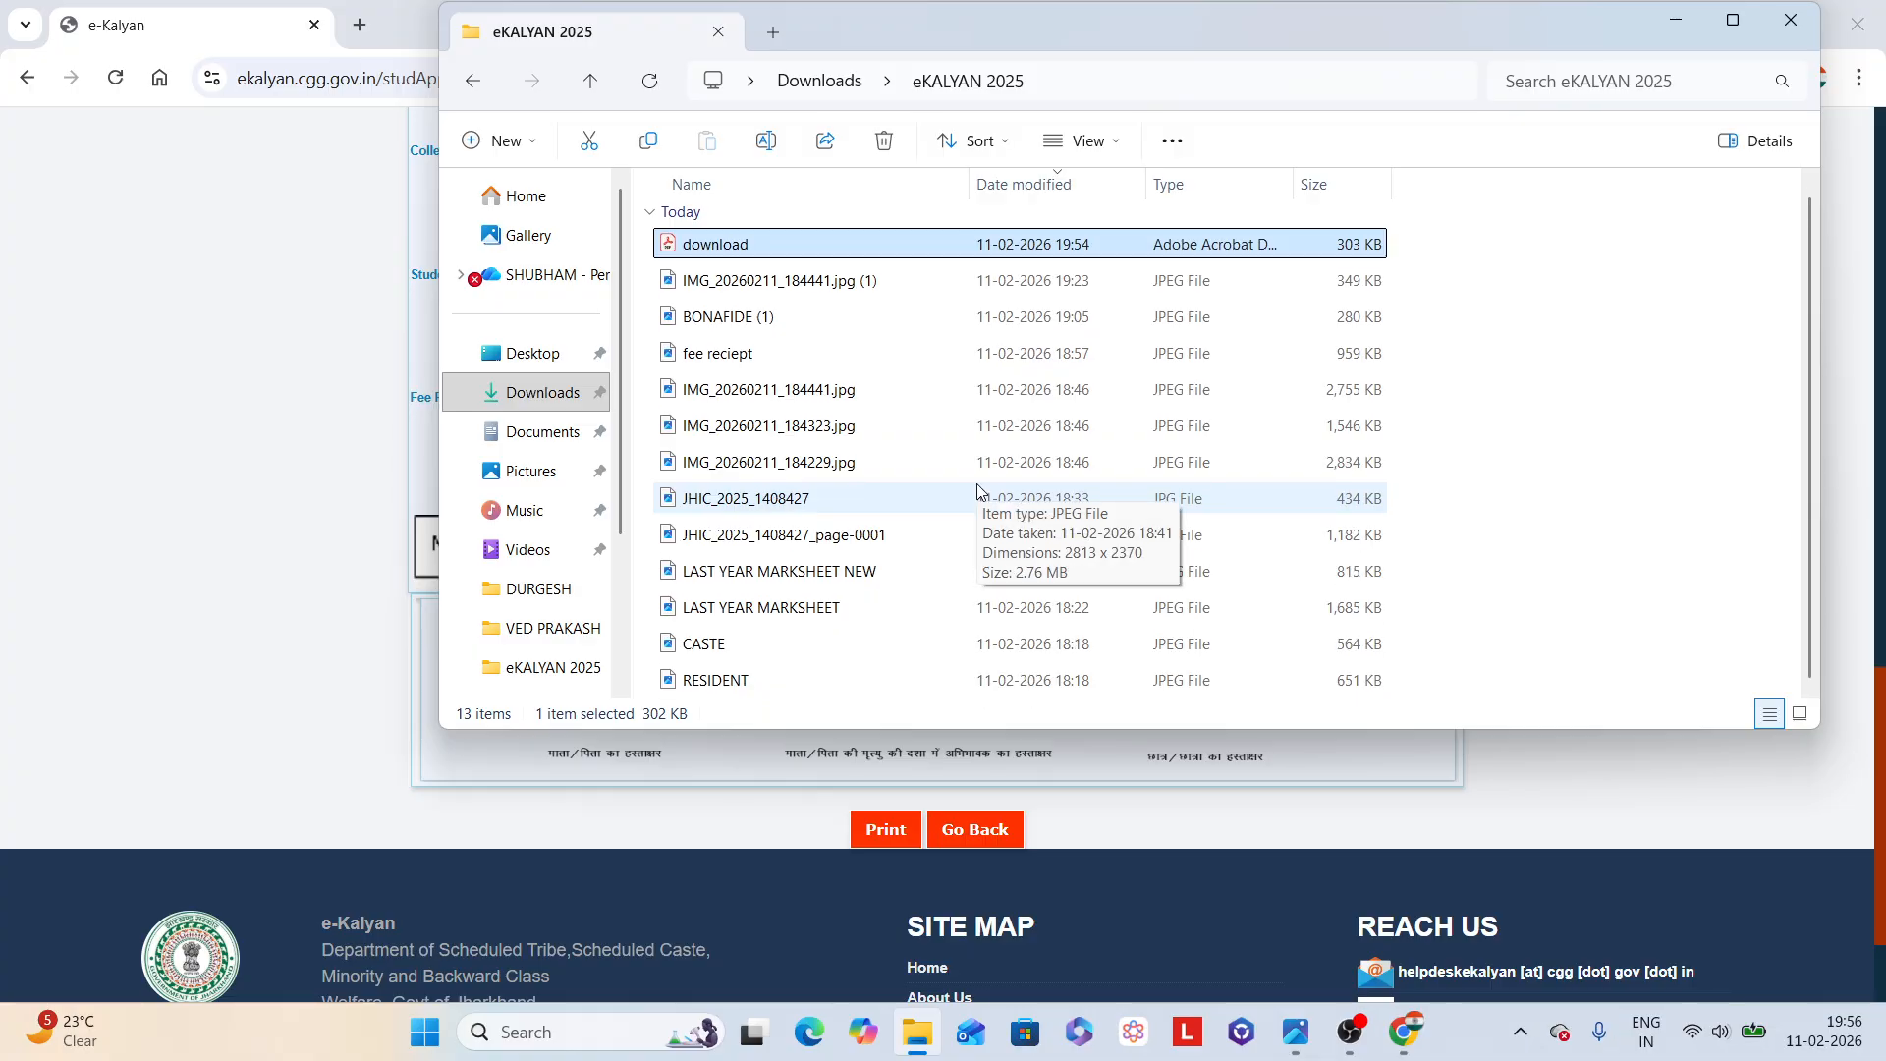
click(570, 389)
scroll(965, 358, down, 15)
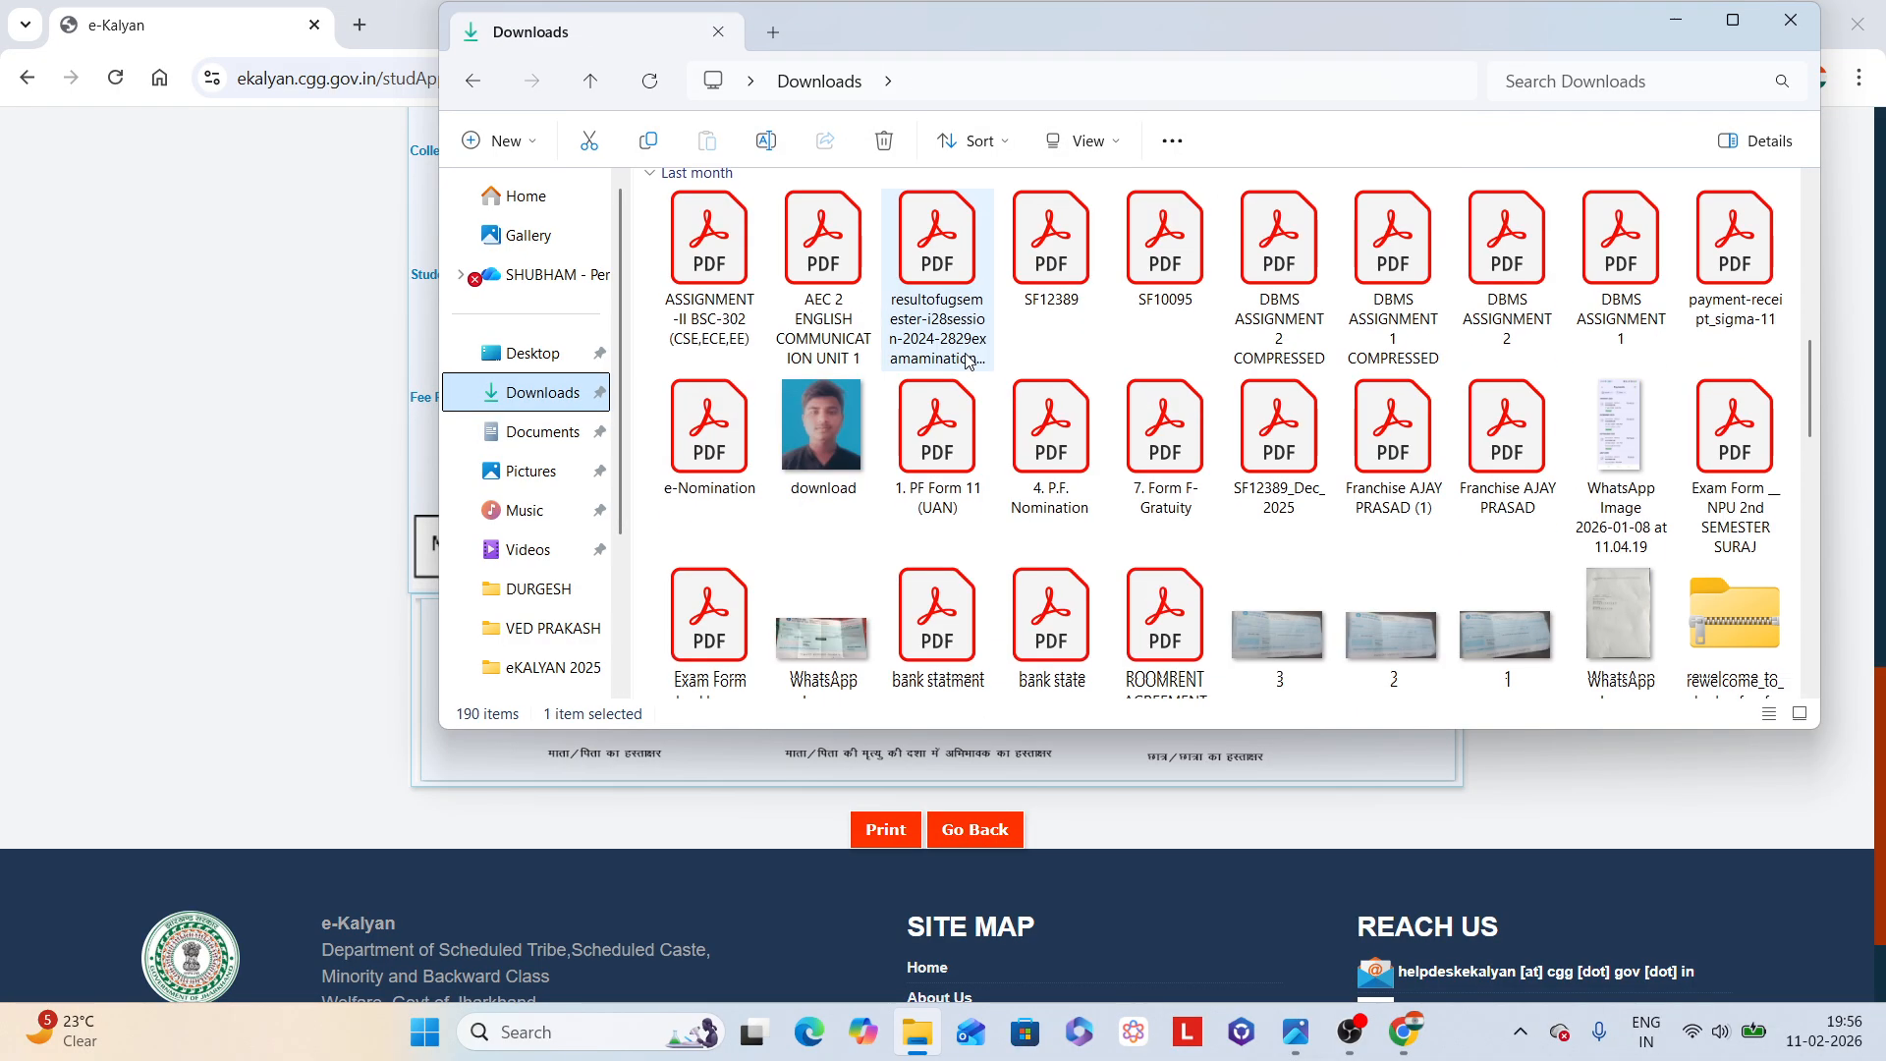
scroll(966, 359, down, 5)
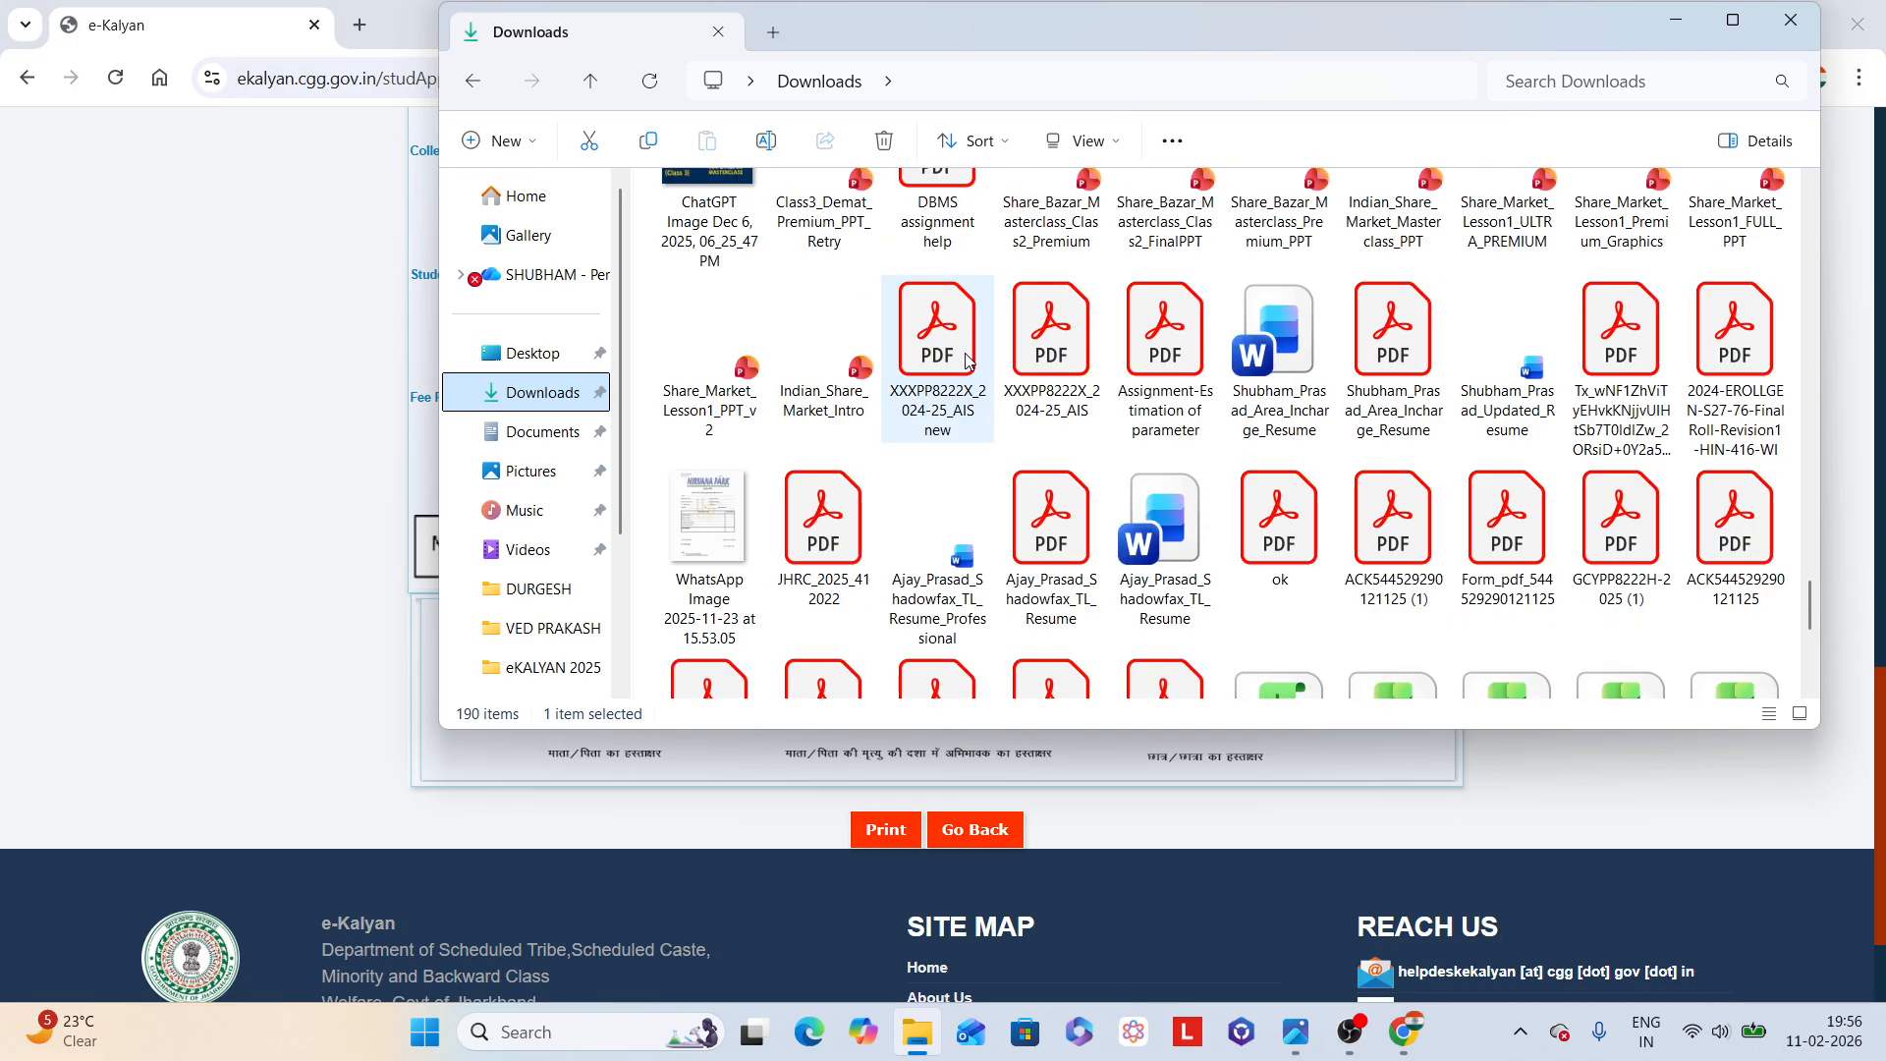
Close File Explorer and print the application page to PDF, overwriting download.pdf in eKALYAN 2025.
click(1786, 23)
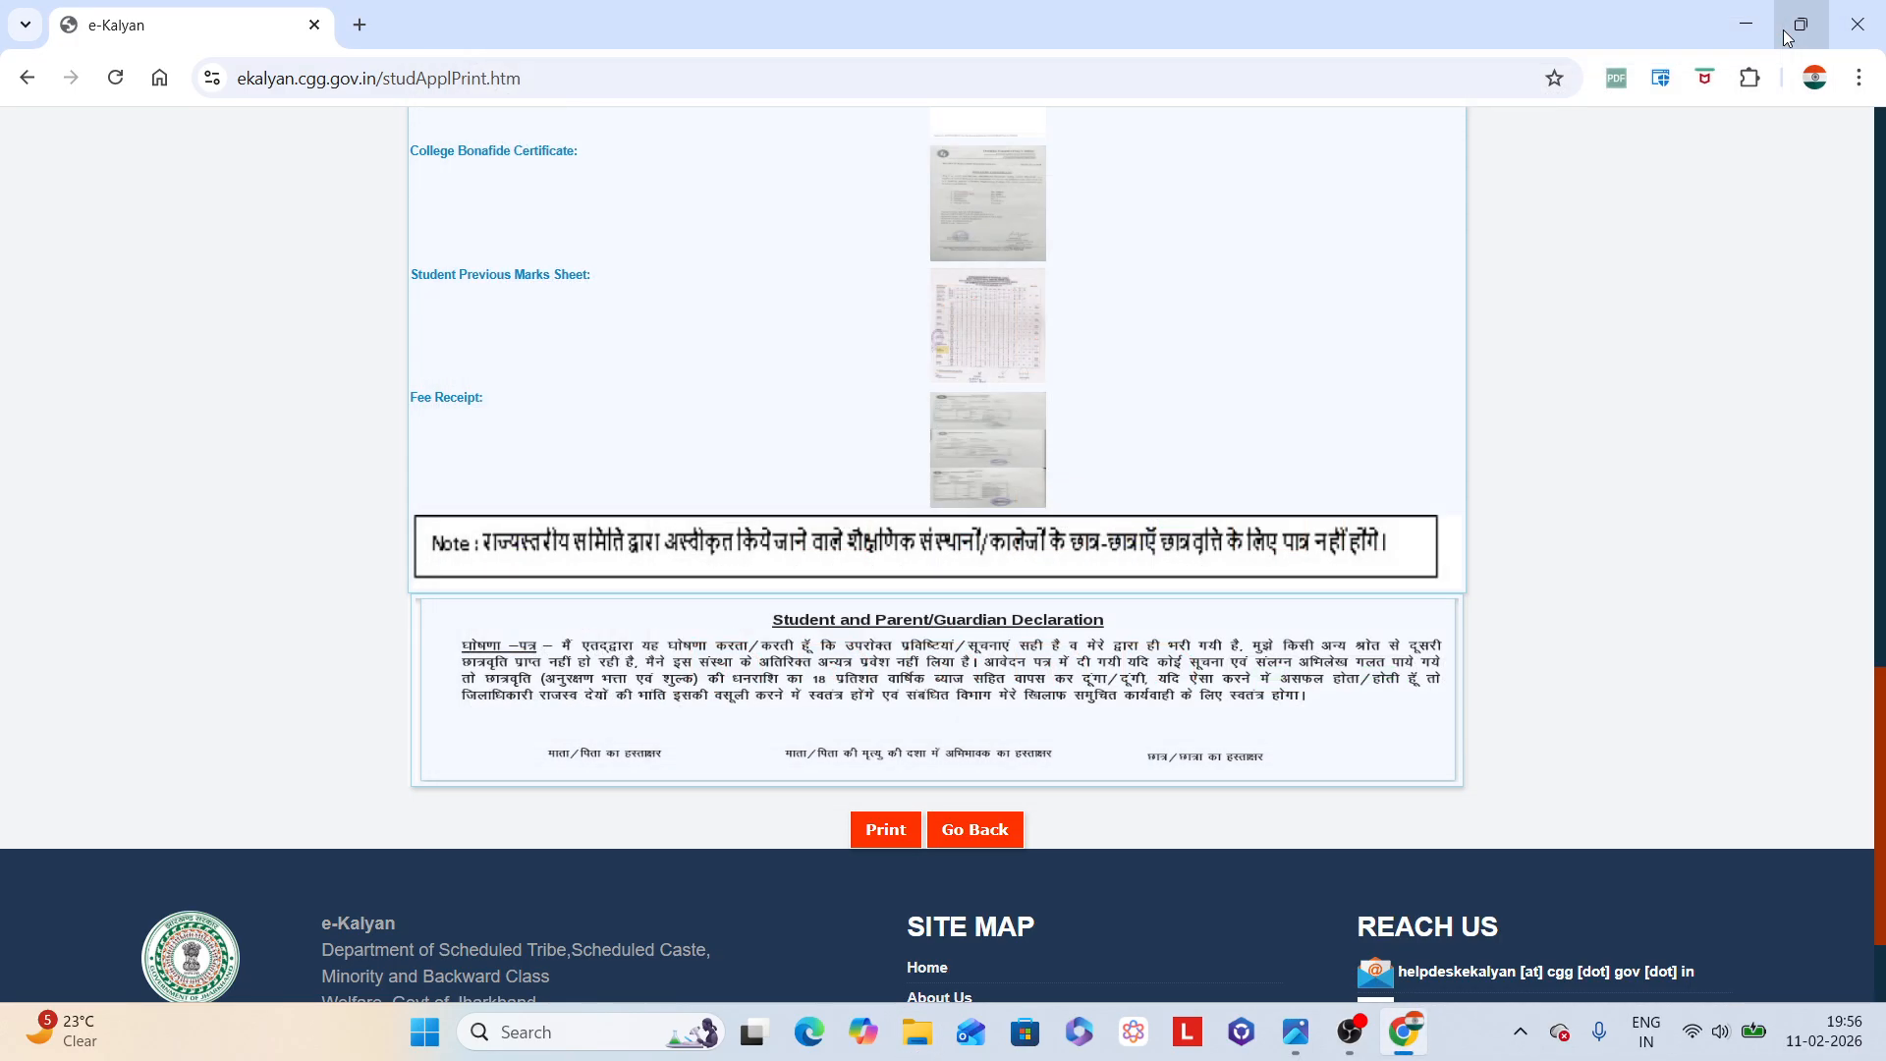
click(882, 825)
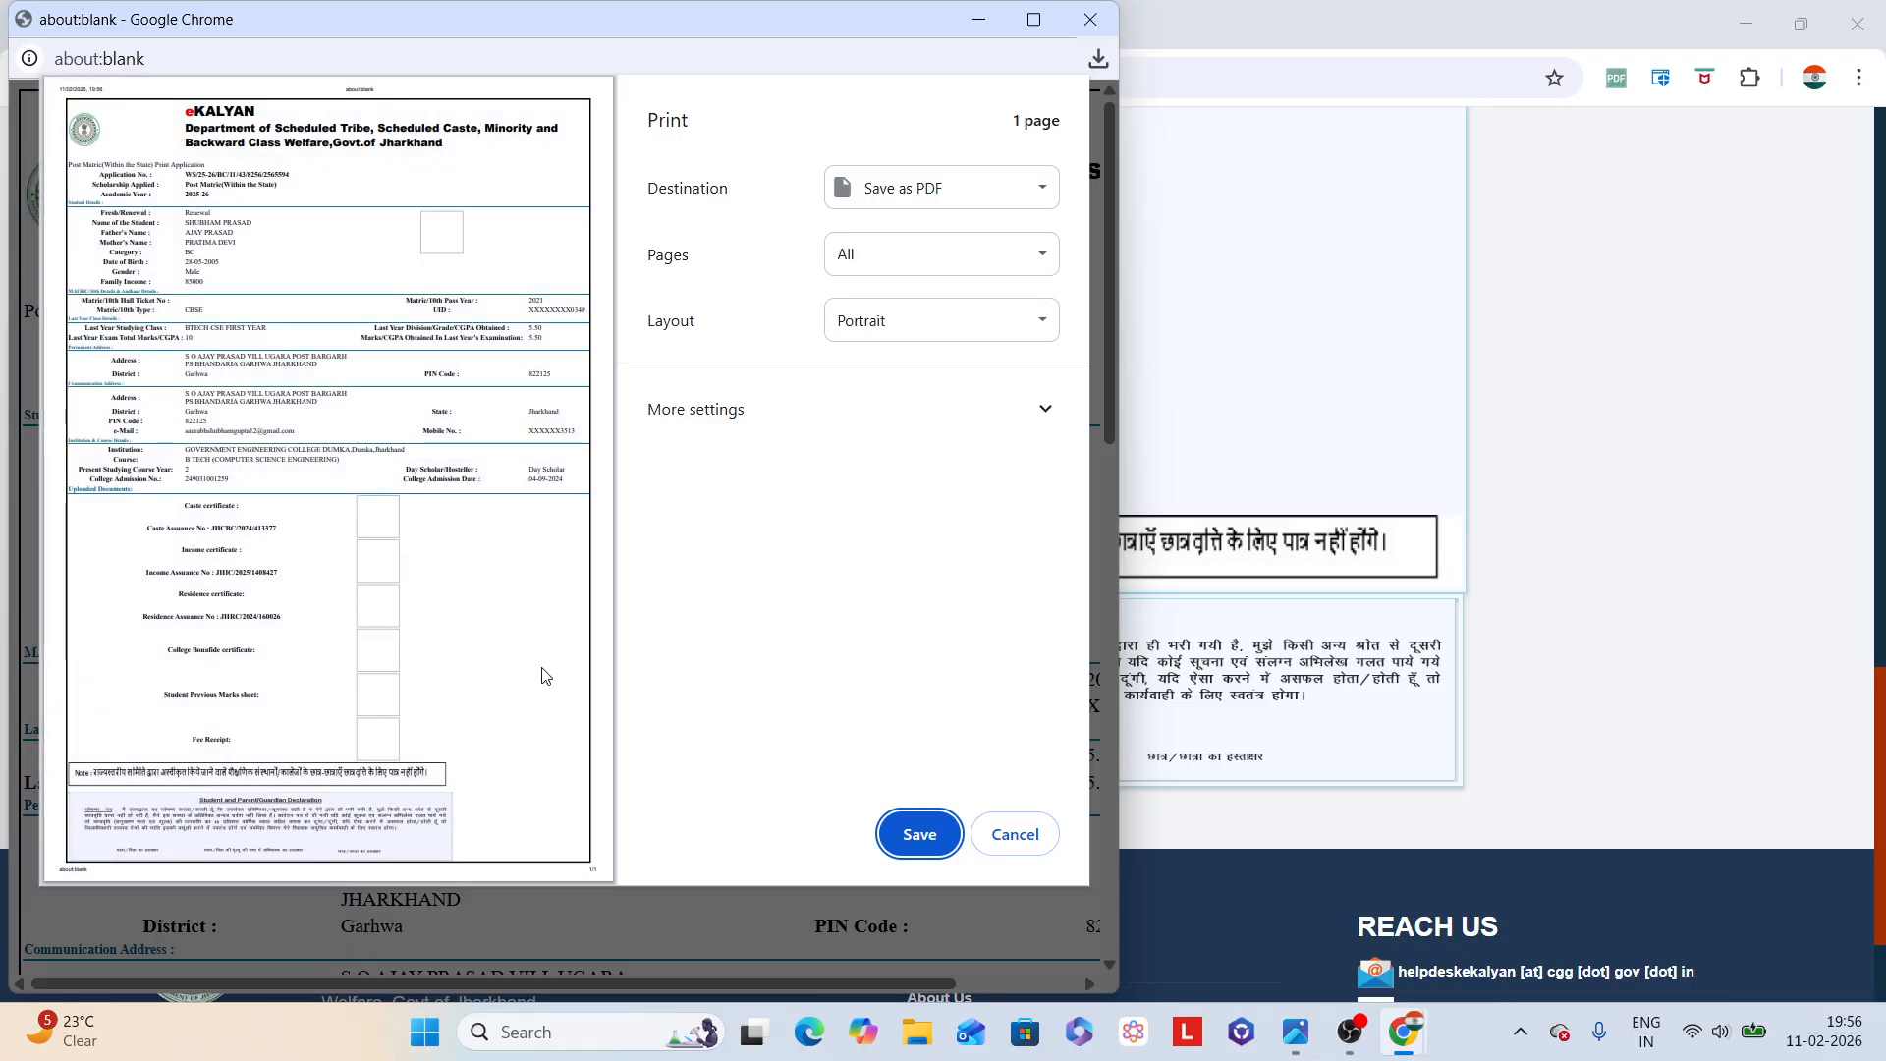
click(933, 847)
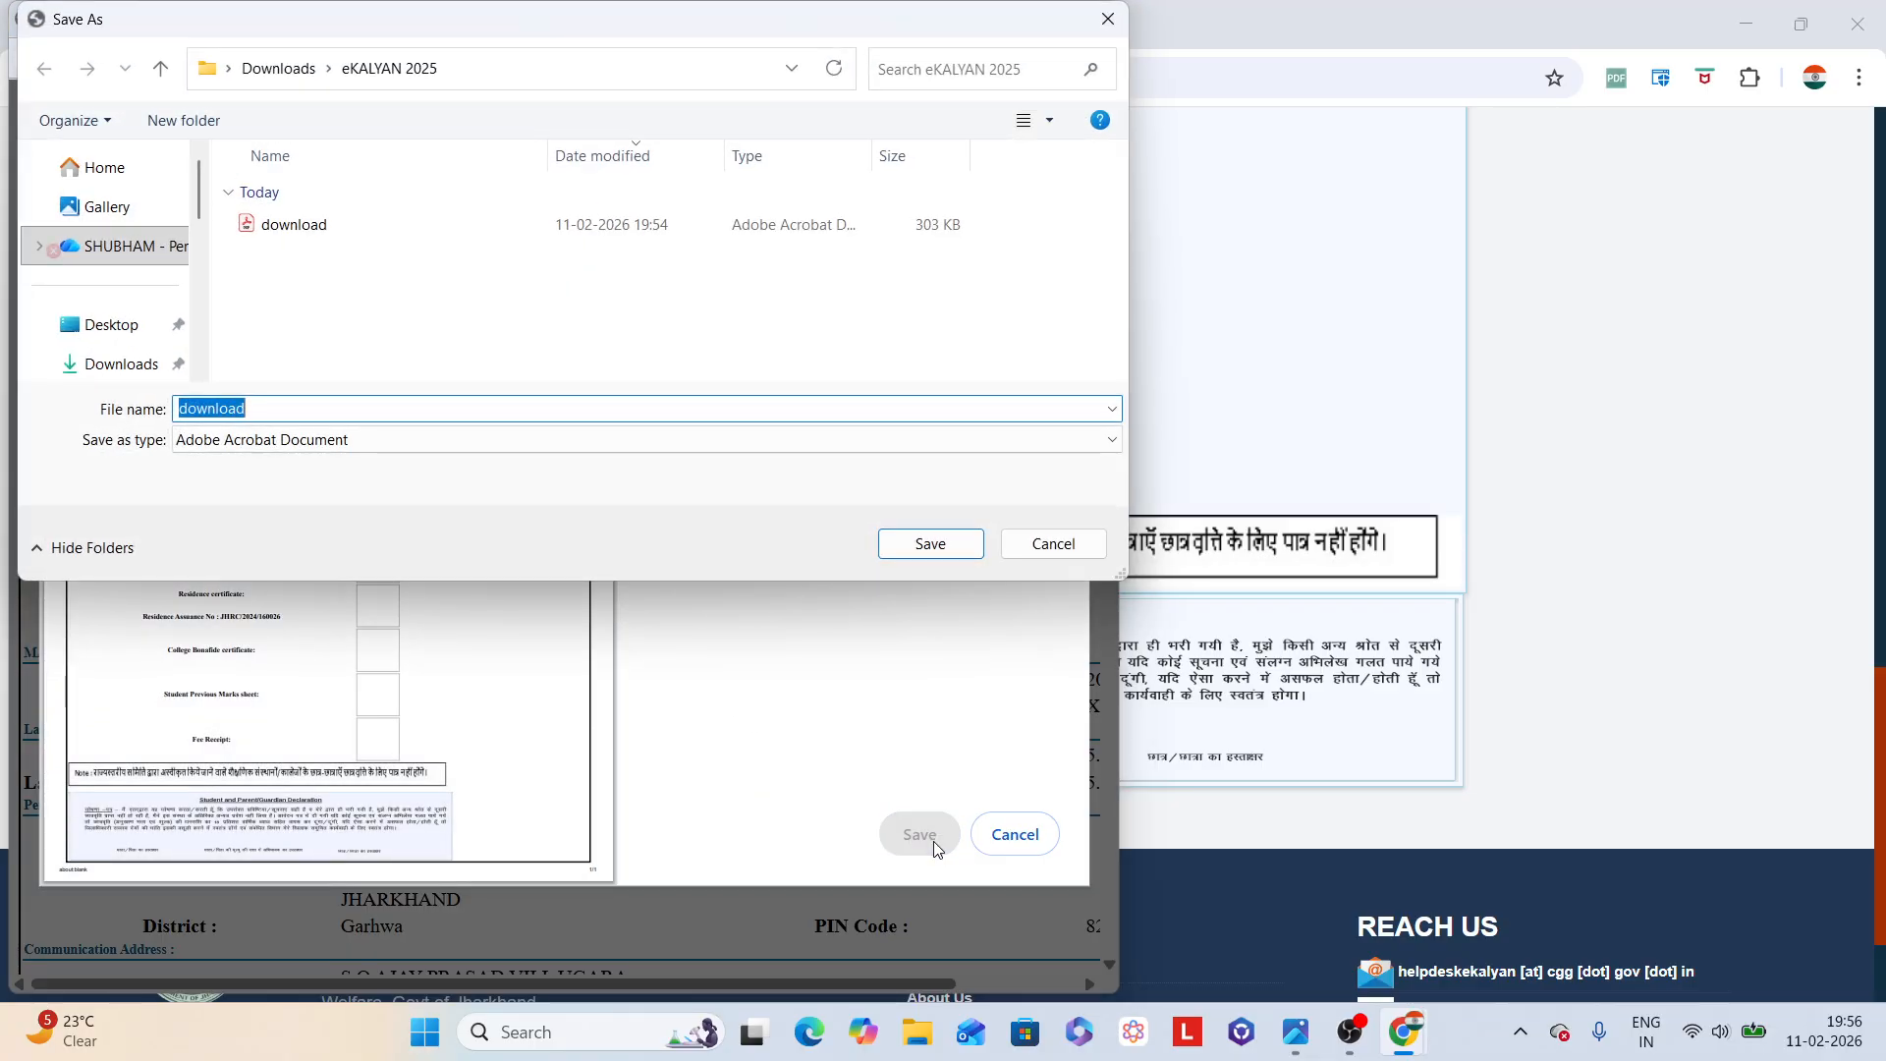
click(921, 552)
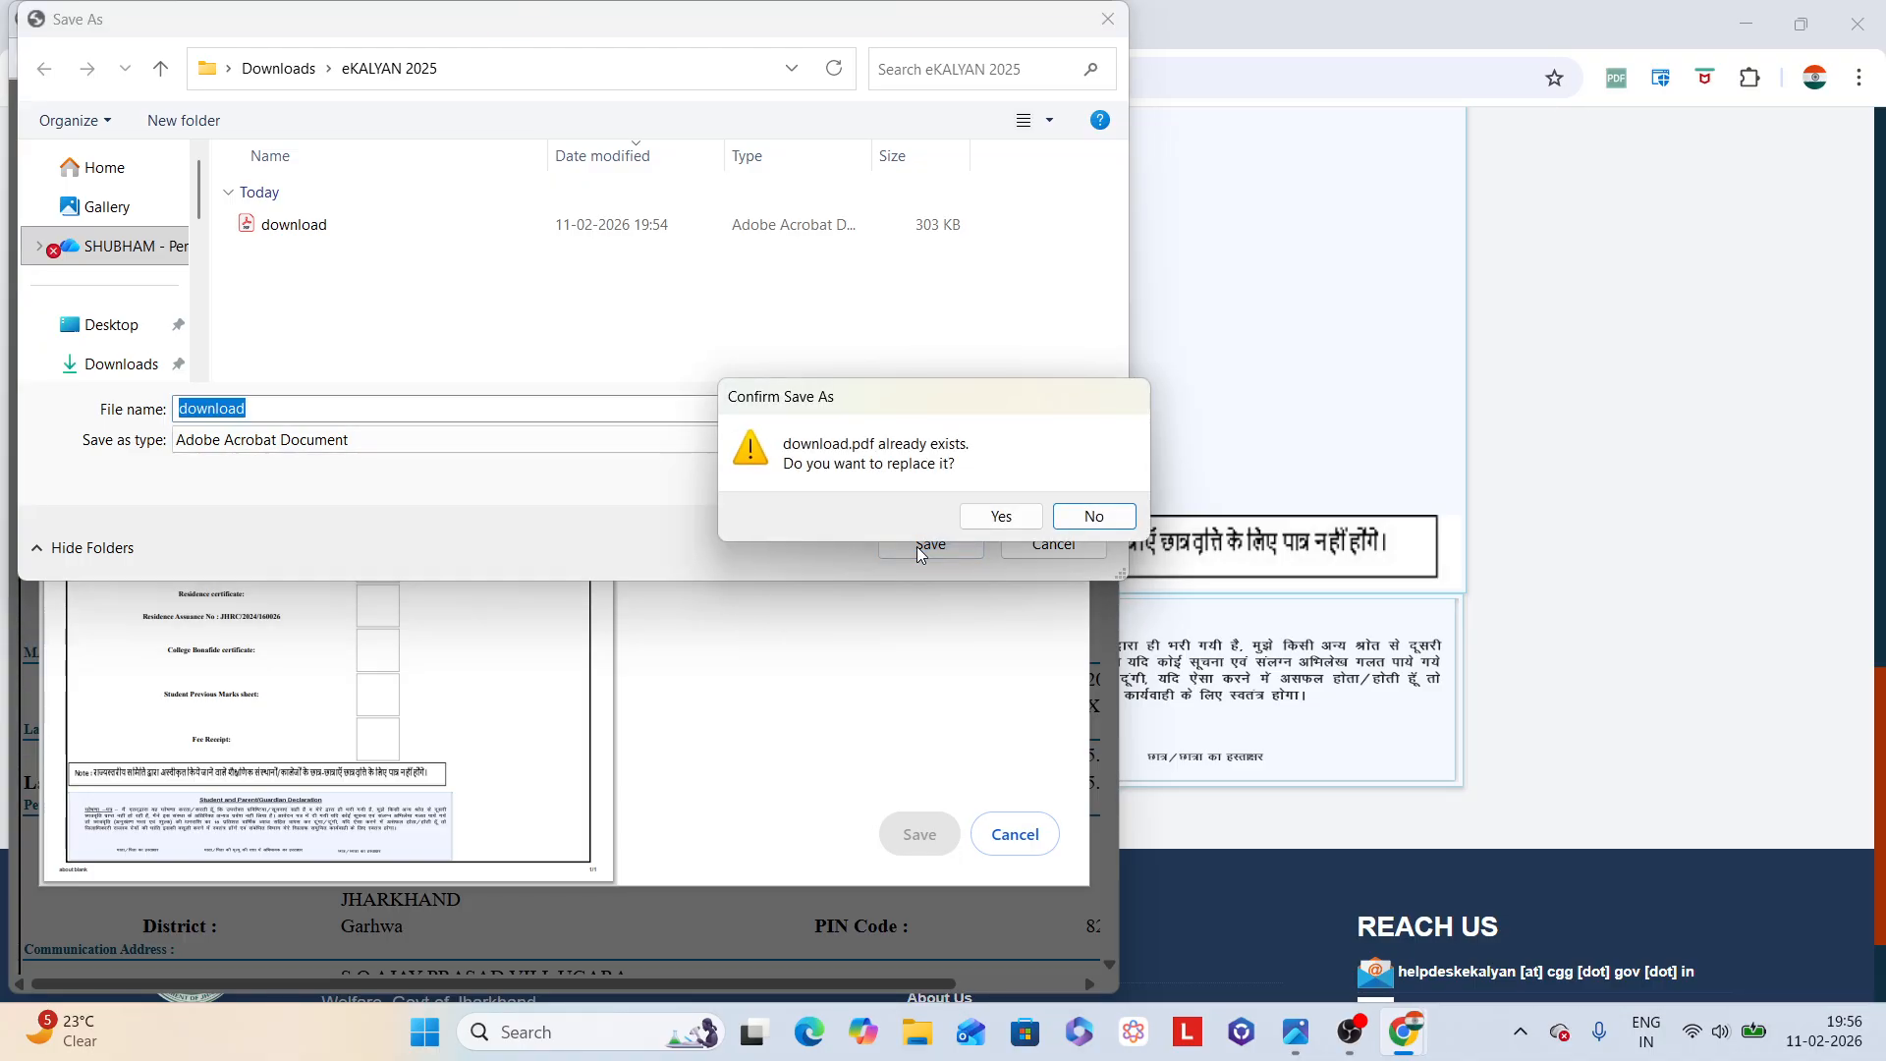
click(1000, 516)
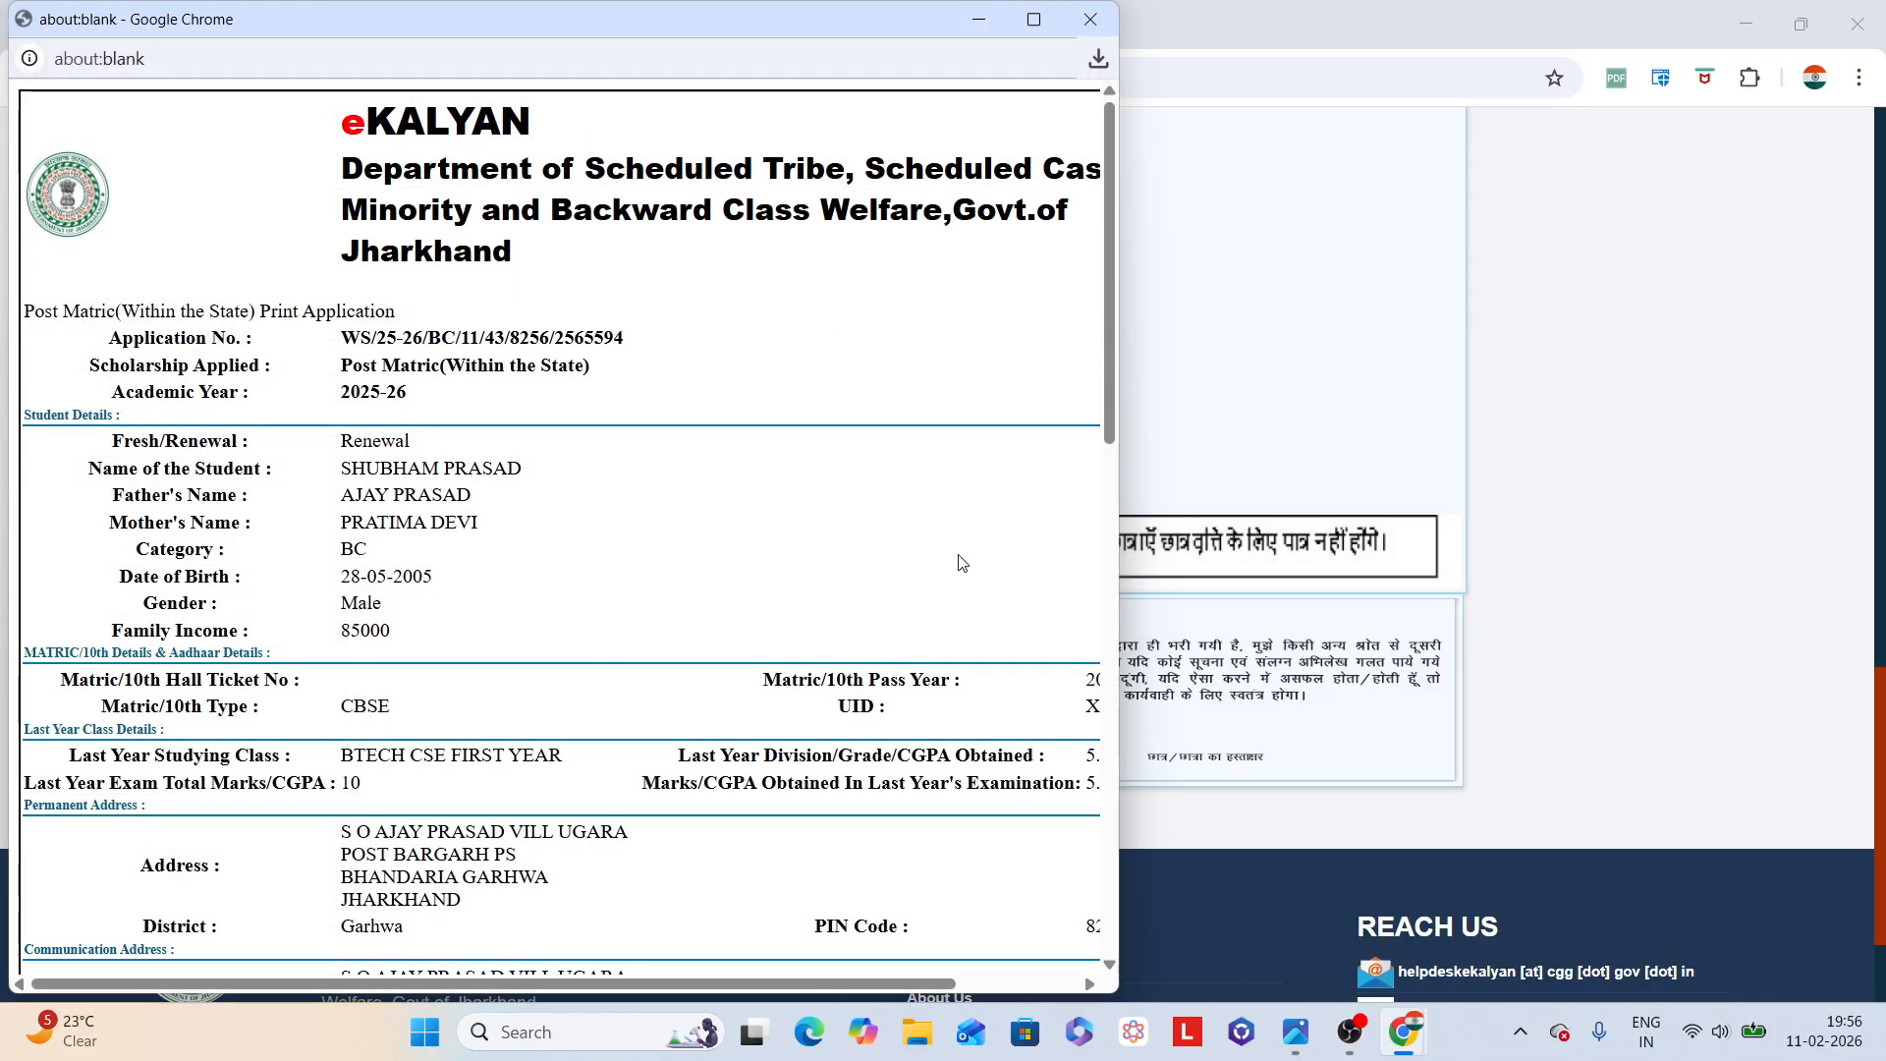
Scroll through the about:blank print popup and dismiss its right-click context menu.
scroll(680, 672, down, 13)
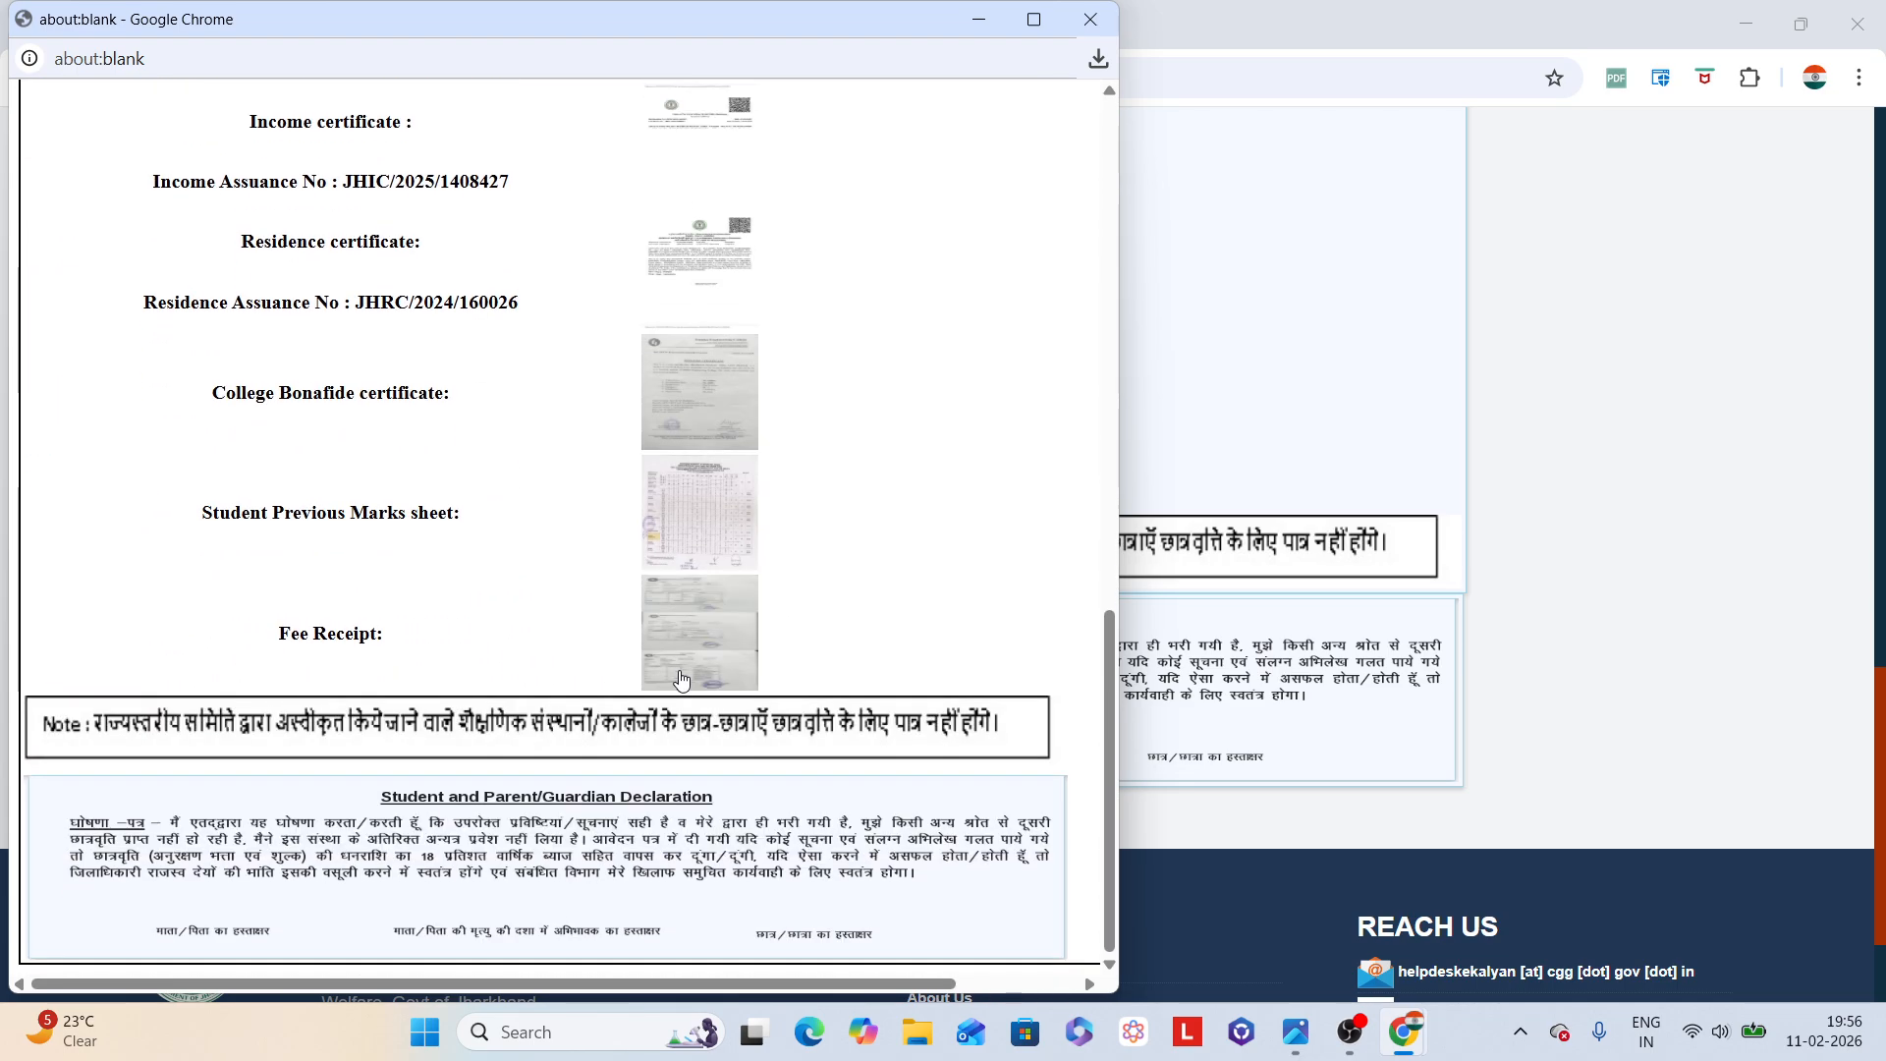
scroll(682, 679, up, 13)
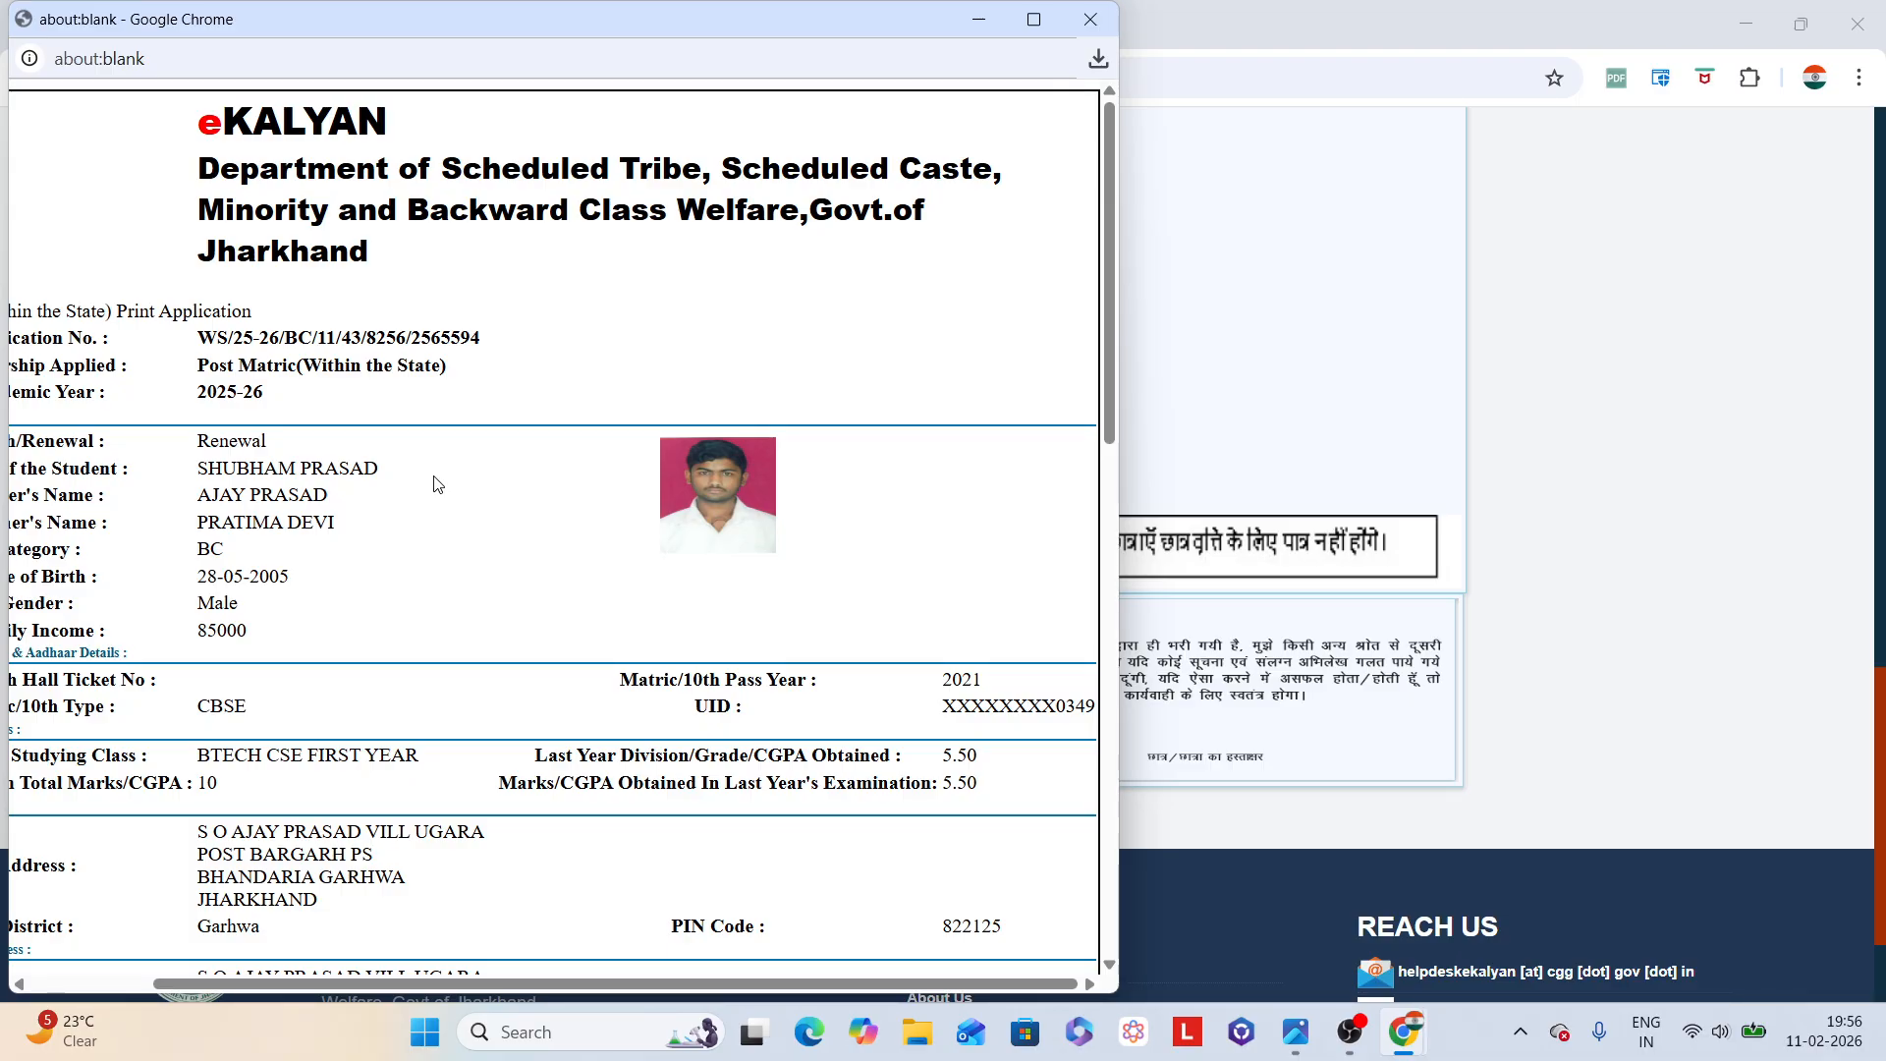
right_click(517, 374)
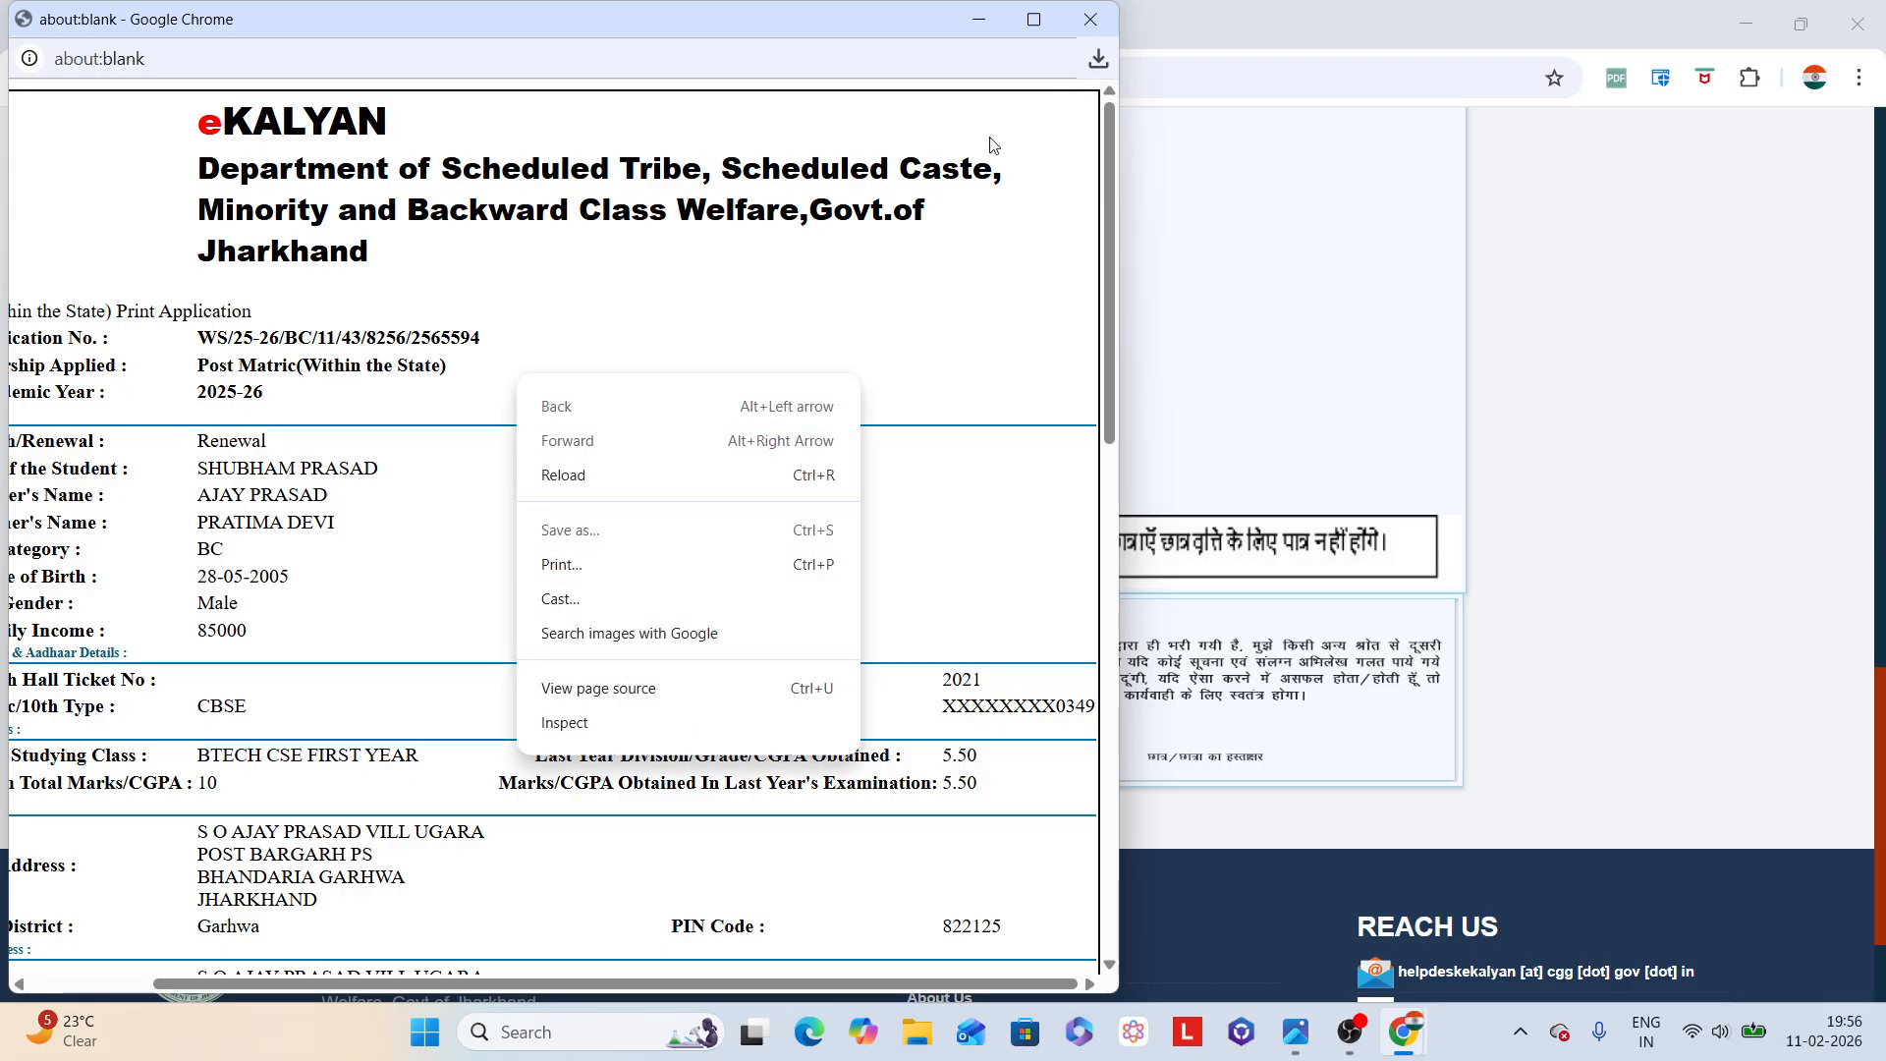
click(1091, 18)
Close the popup and print the application to PDF again, overwriting download.pdf in eKALYAN 2025.
click(1091, 19)
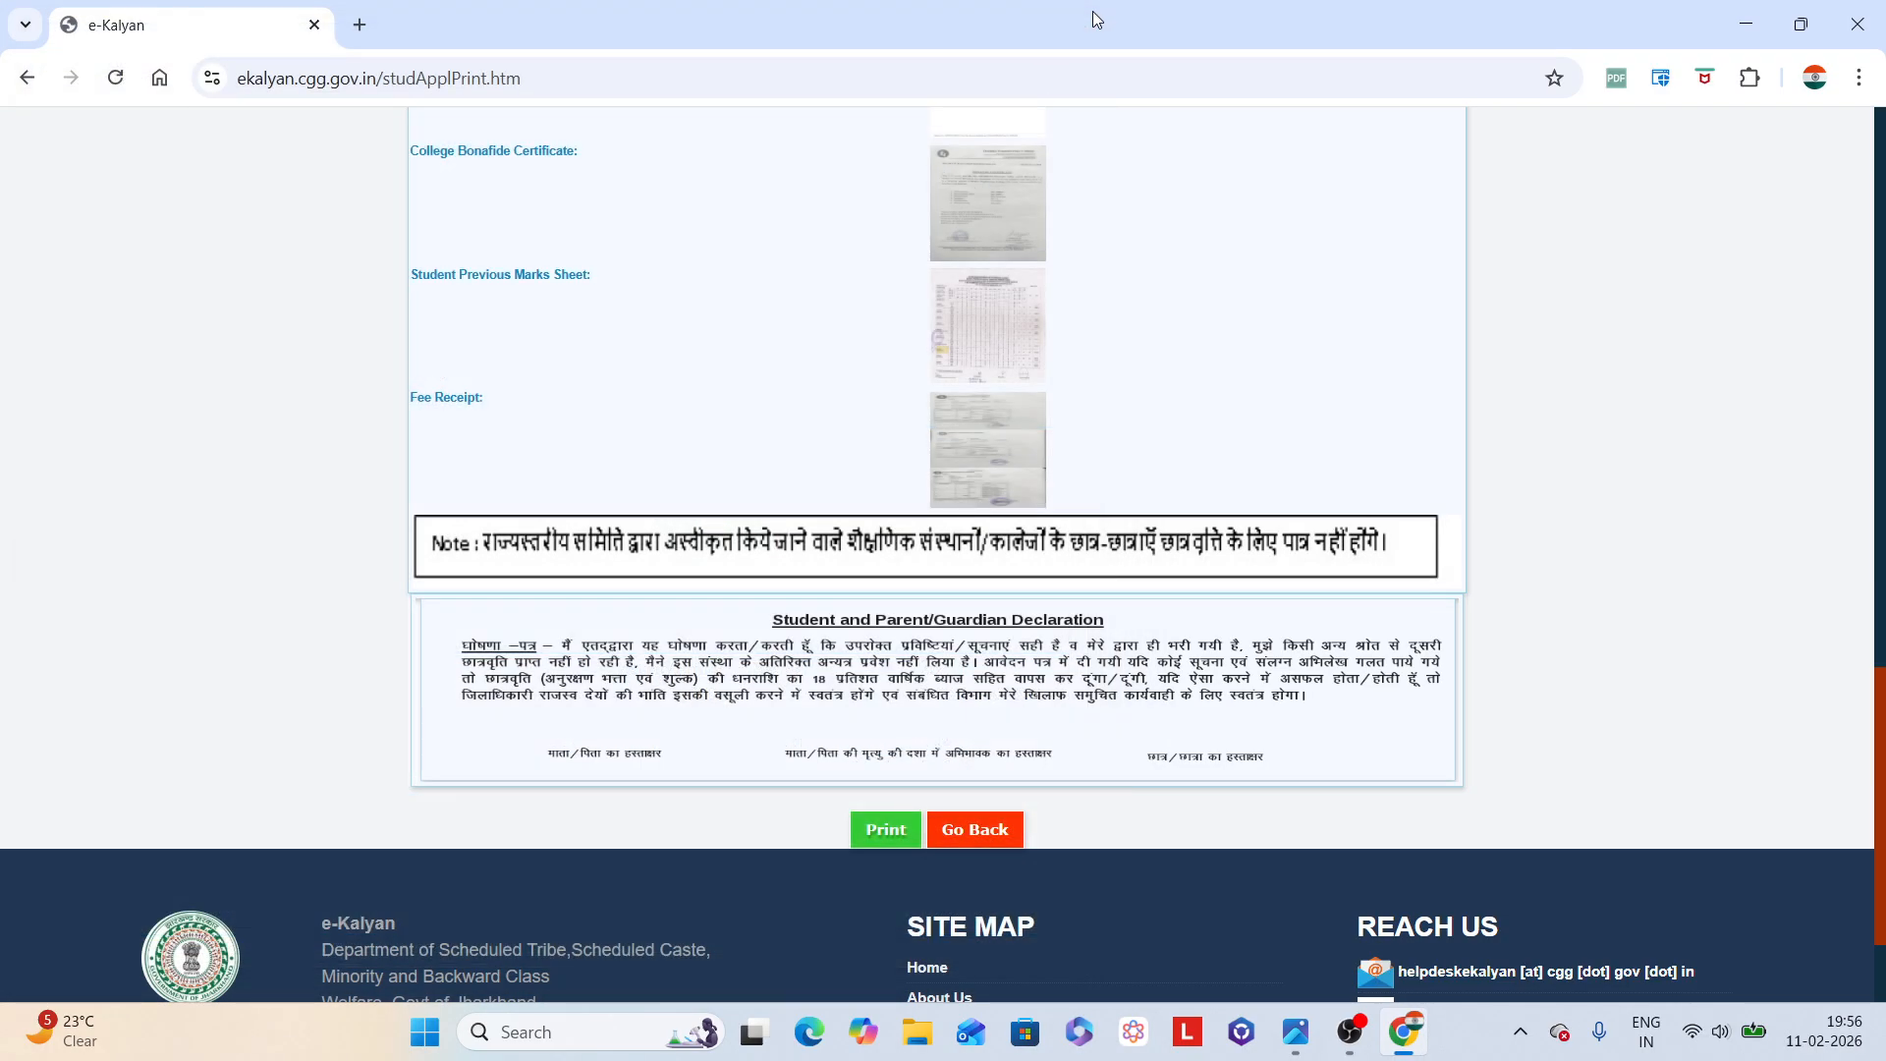
click(881, 828)
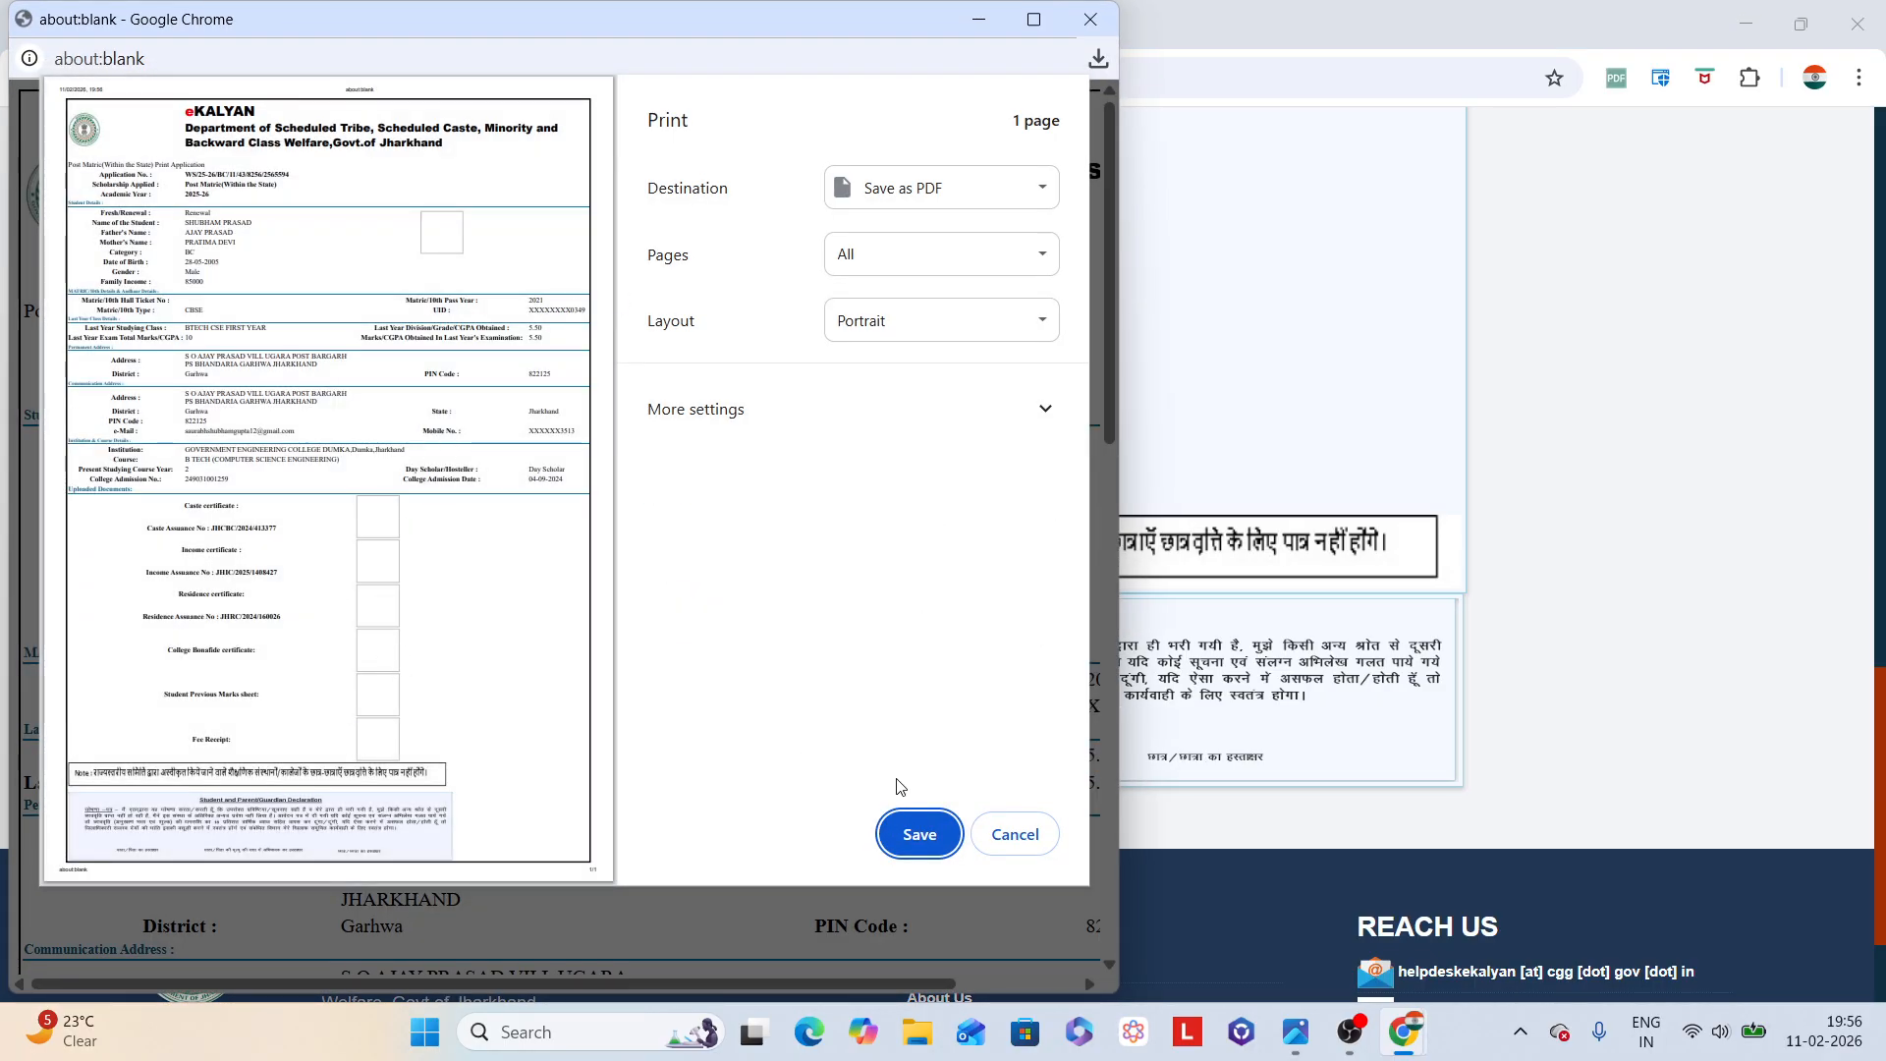
click(901, 828)
click(958, 556)
click(1001, 518)
Reprint the page with its images loaded using the right-click Print... option, saving as PDF.
scroll(1001, 524, down, 1)
scroll(1001, 523, down, 10)
right_click(880, 499)
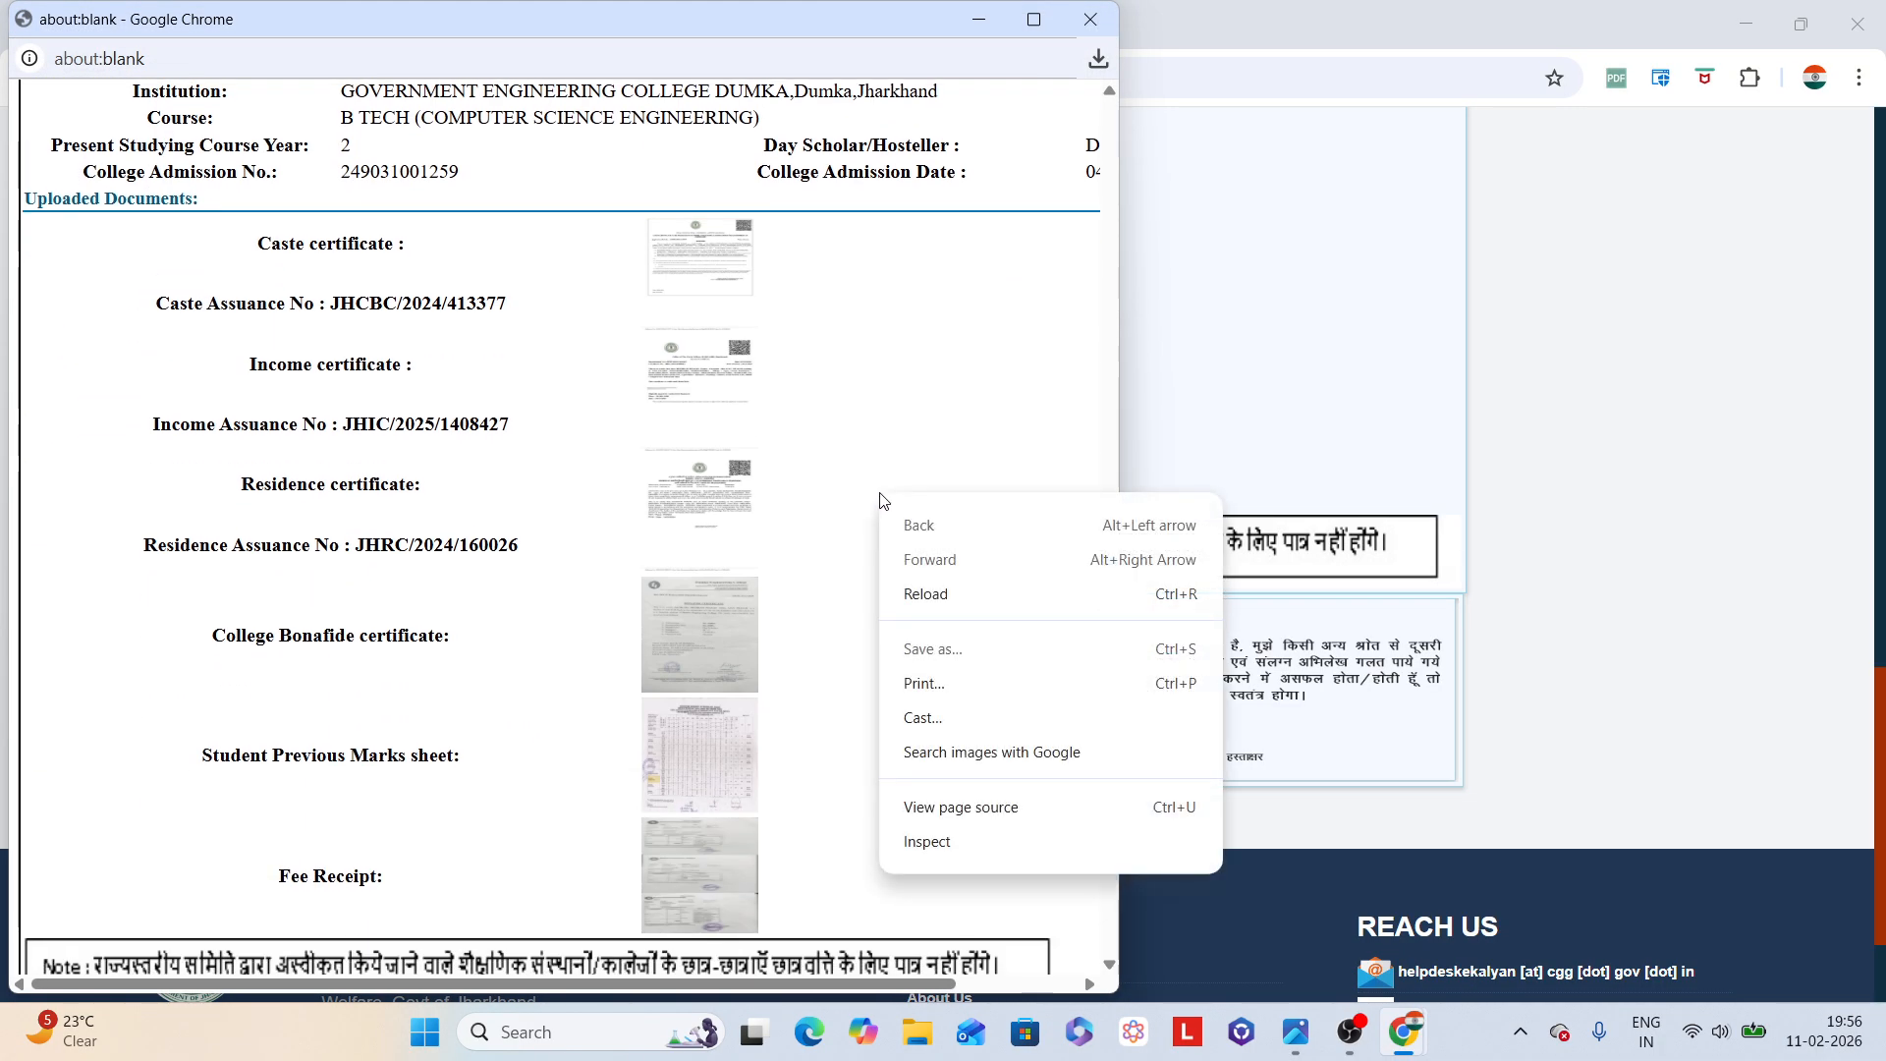
scroll(703, 686, down, 2)
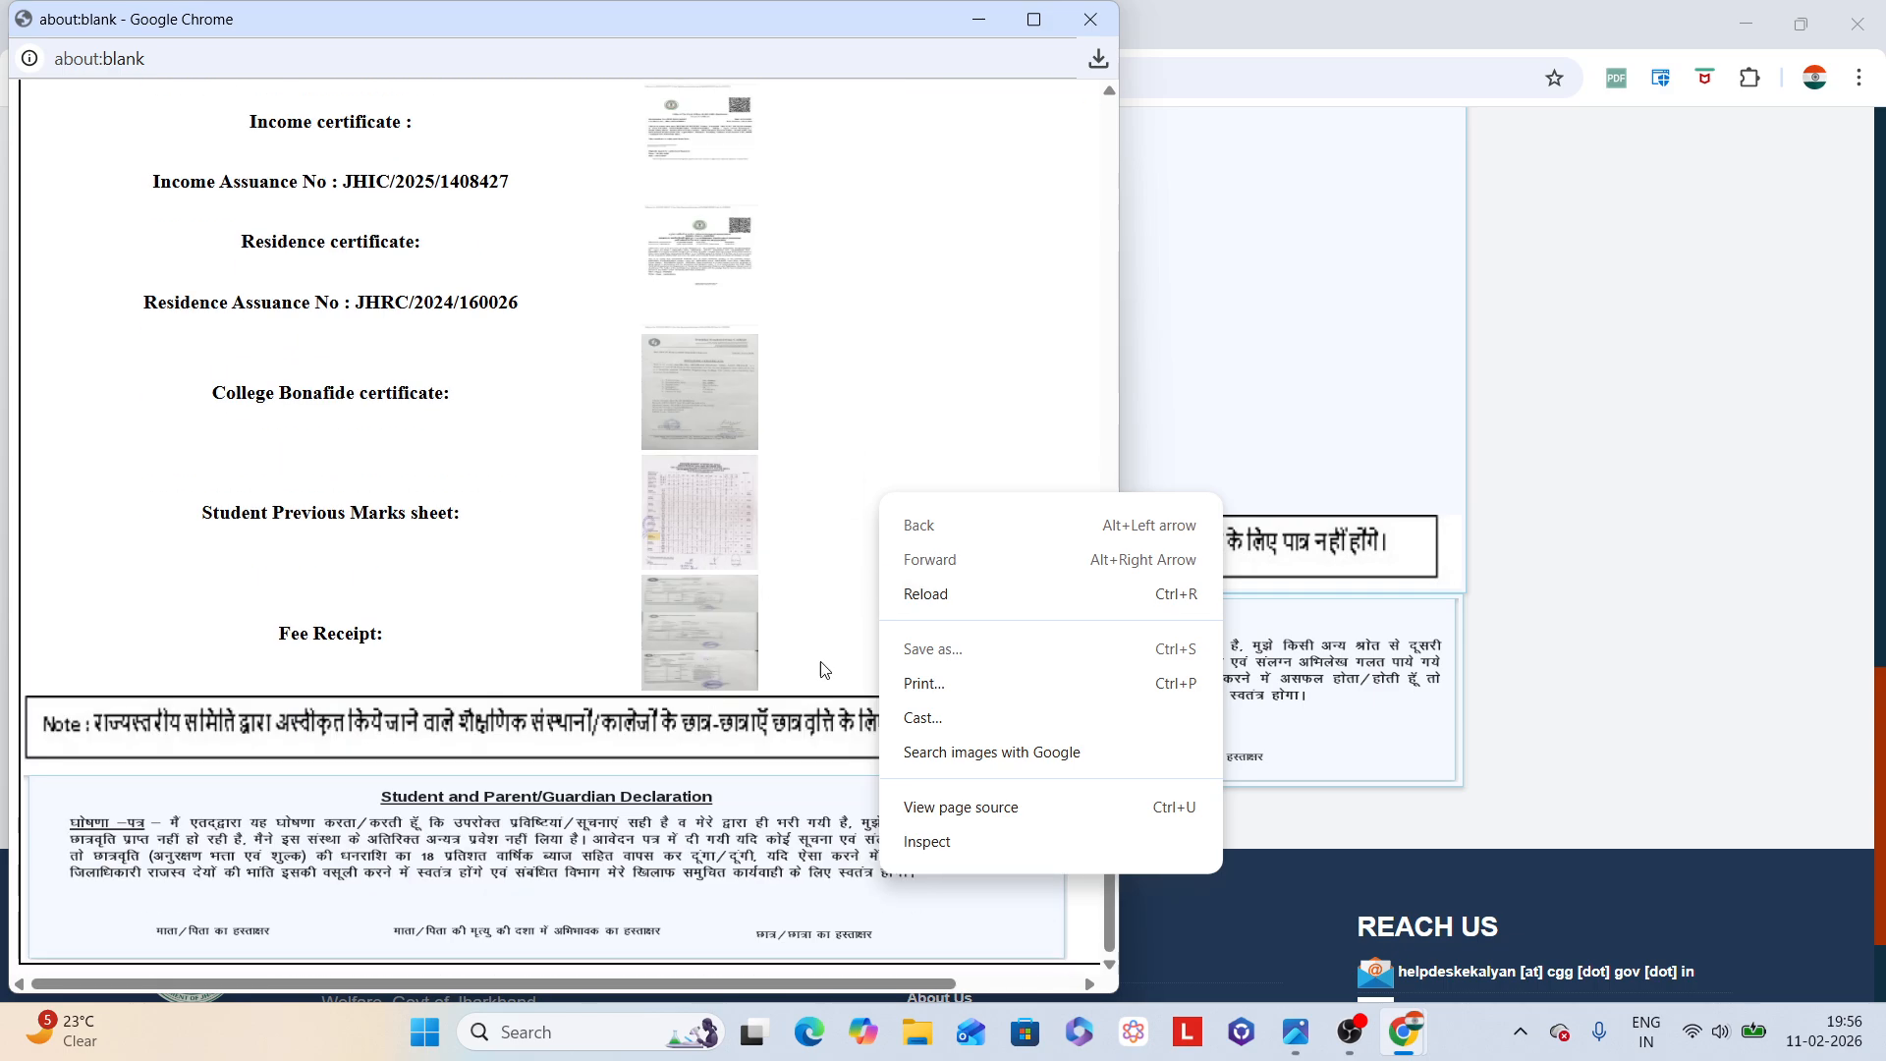
click(939, 684)
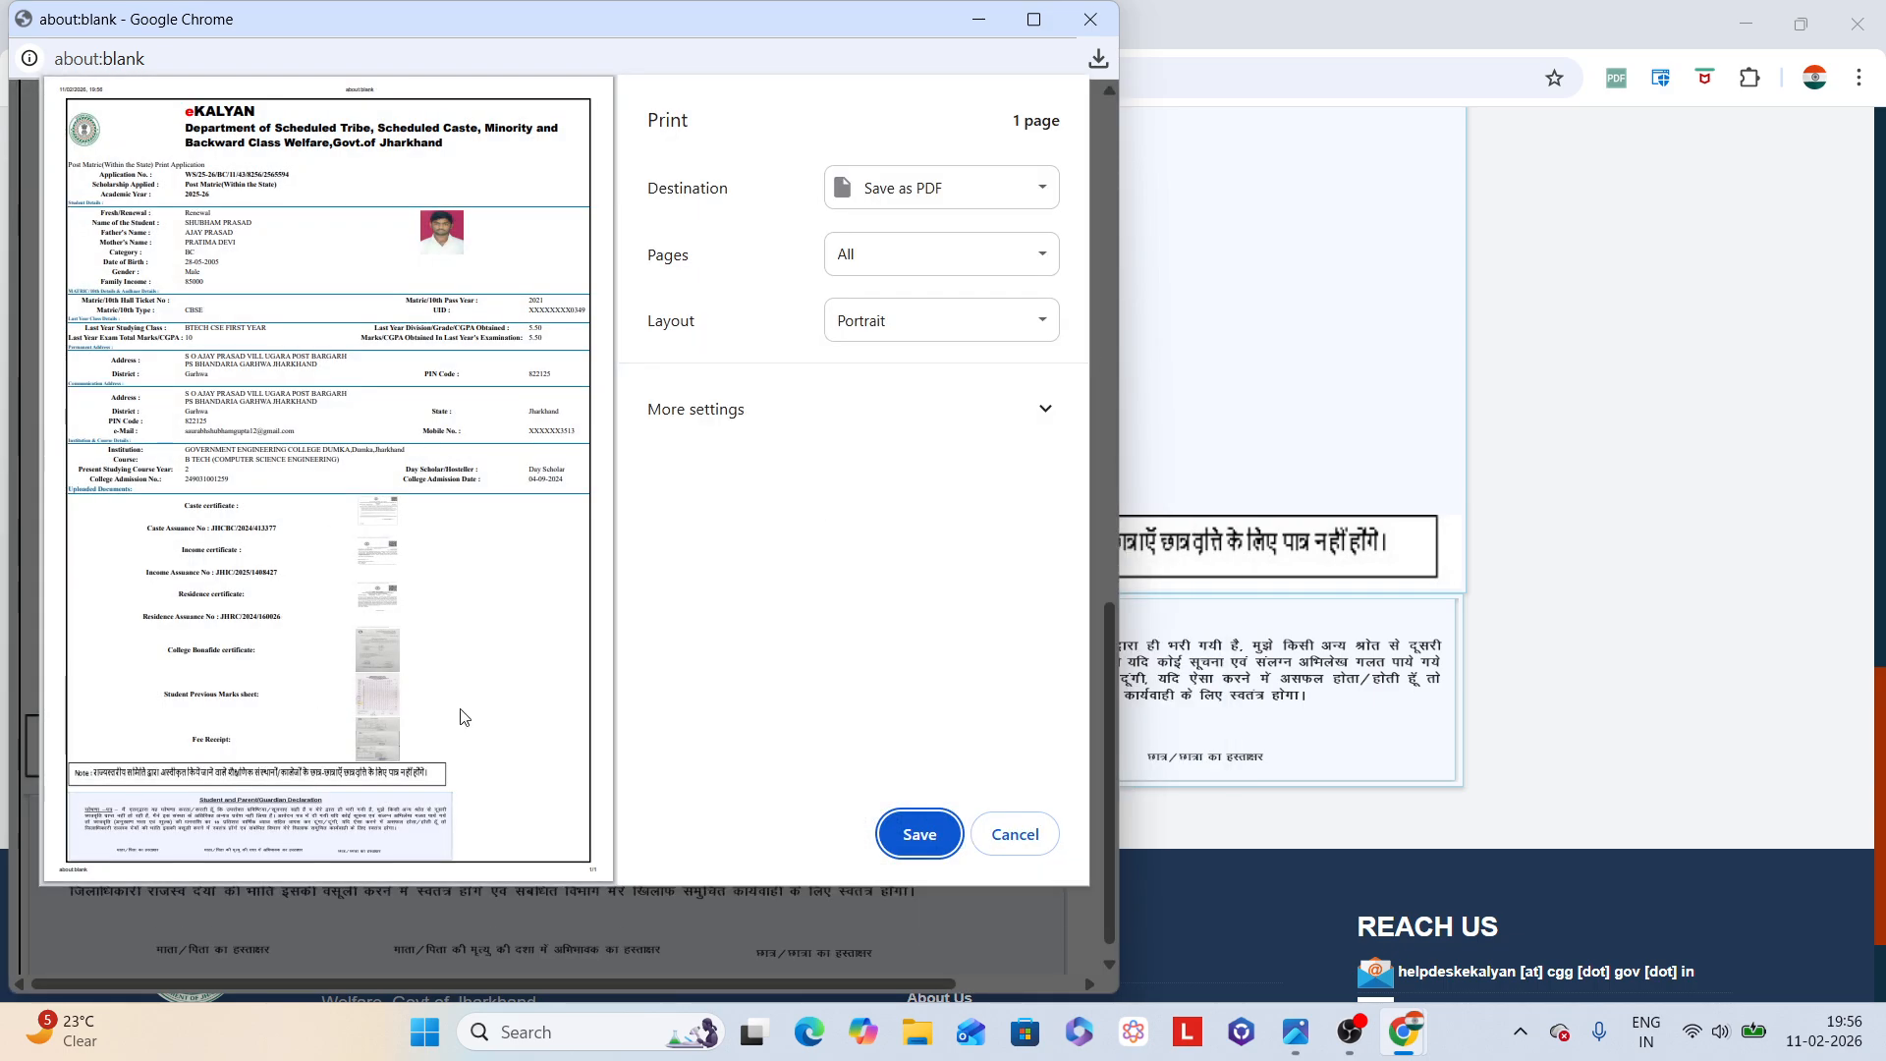
click(923, 834)
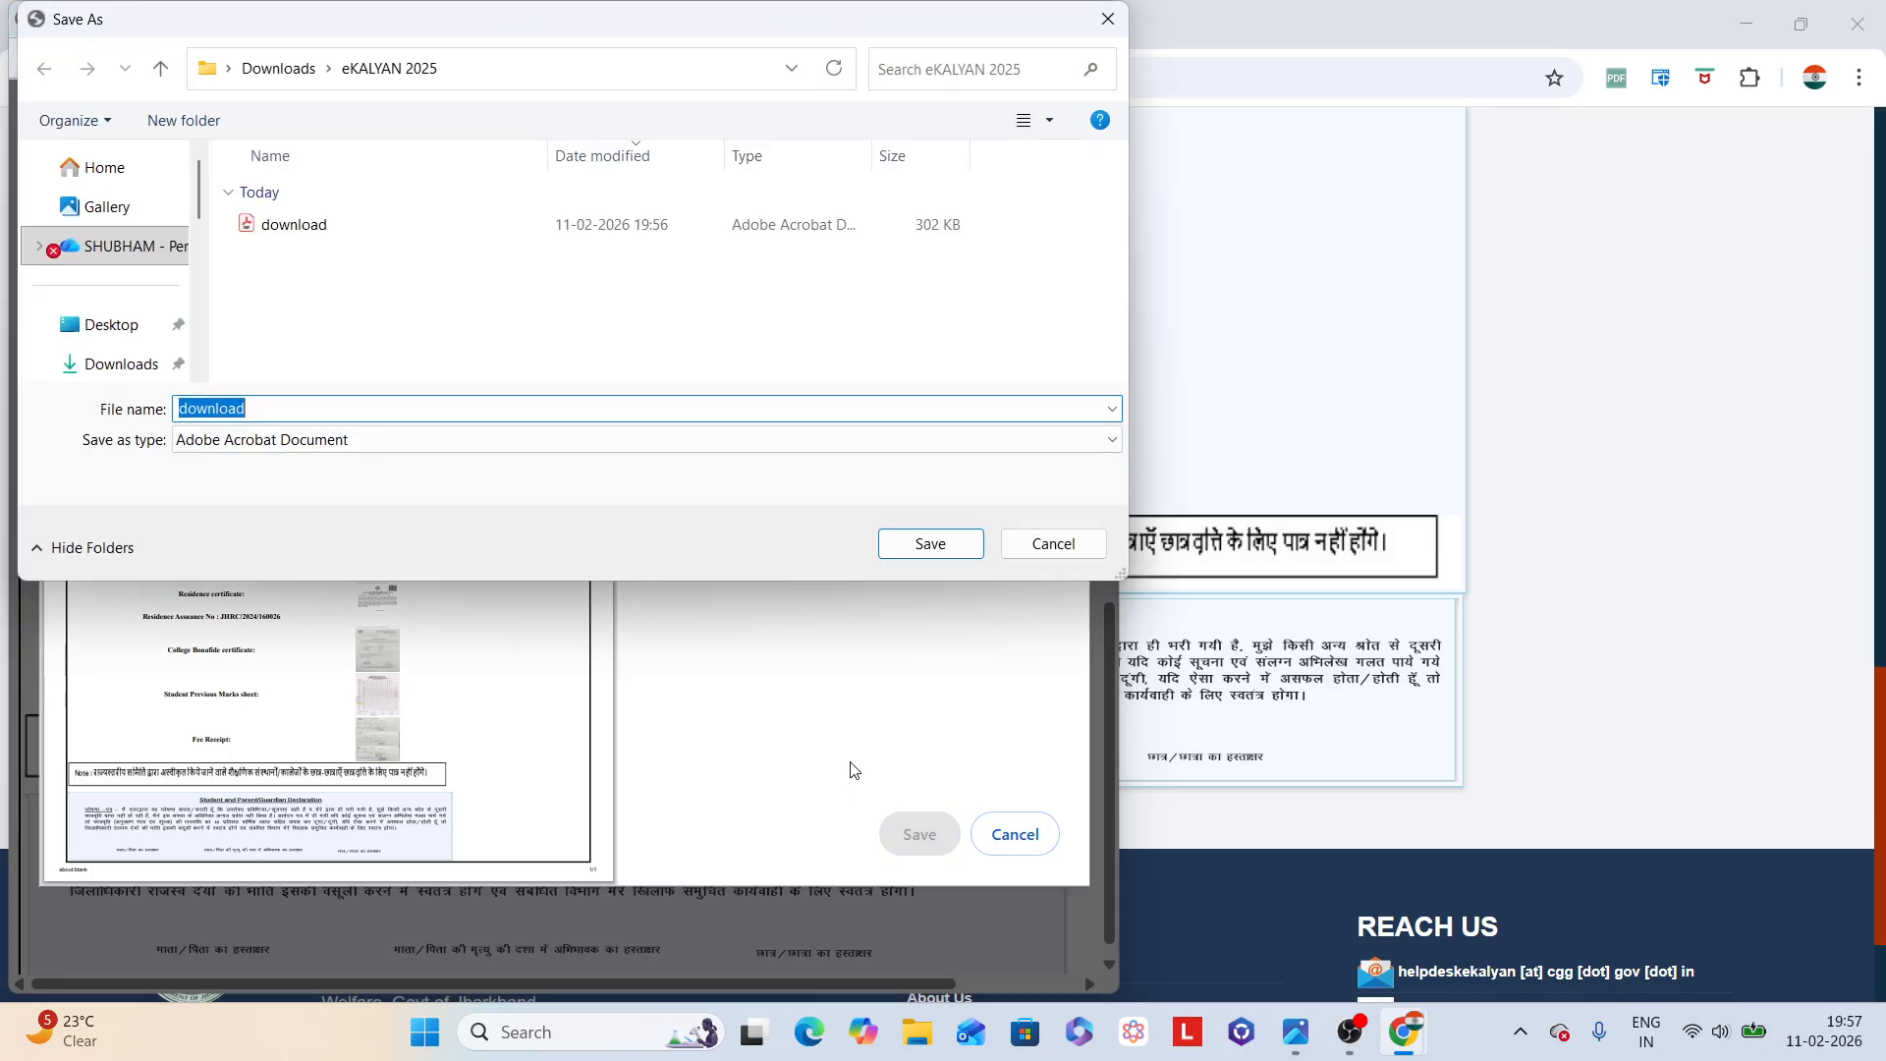
Rename the PDF to 'download new' and save it in eKALYAN 2025.
click(328, 411)
click(894, 549)
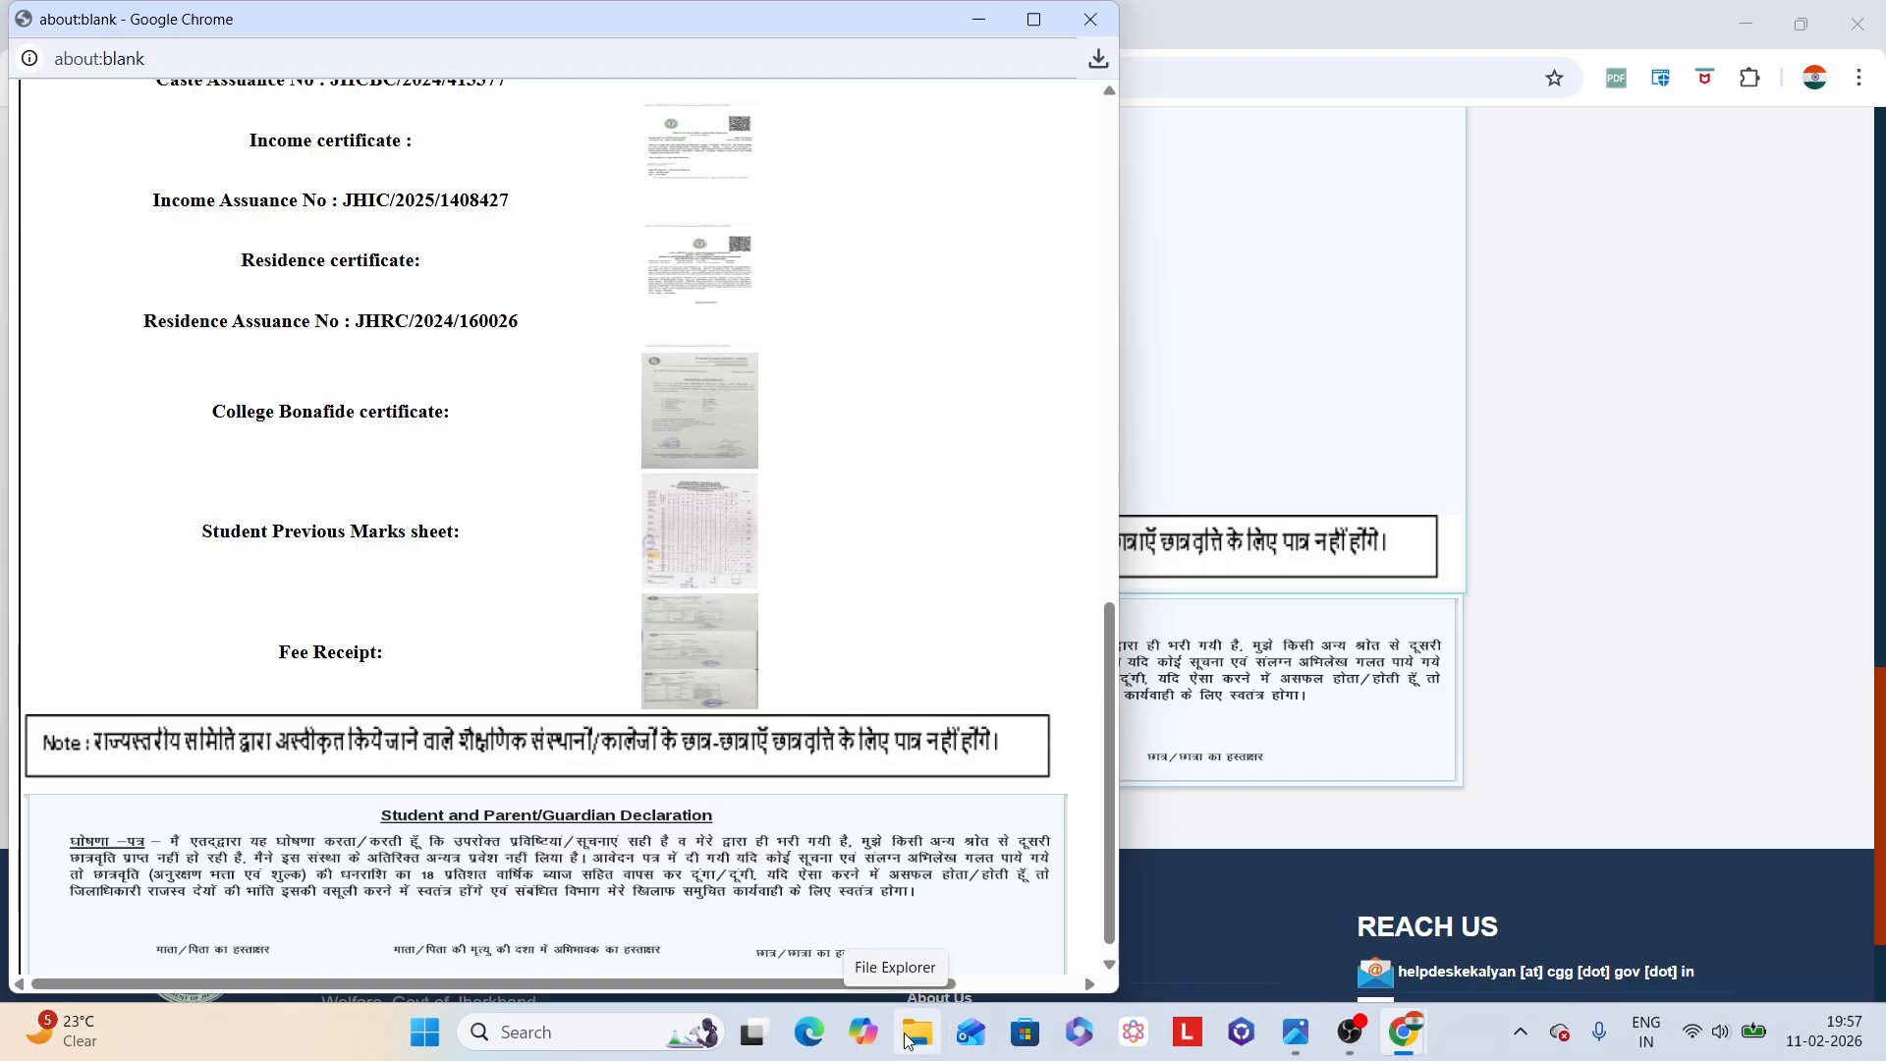
Check Chrome's recent downloads, then select 'download new' in File Explorer's recent files.
click(1097, 59)
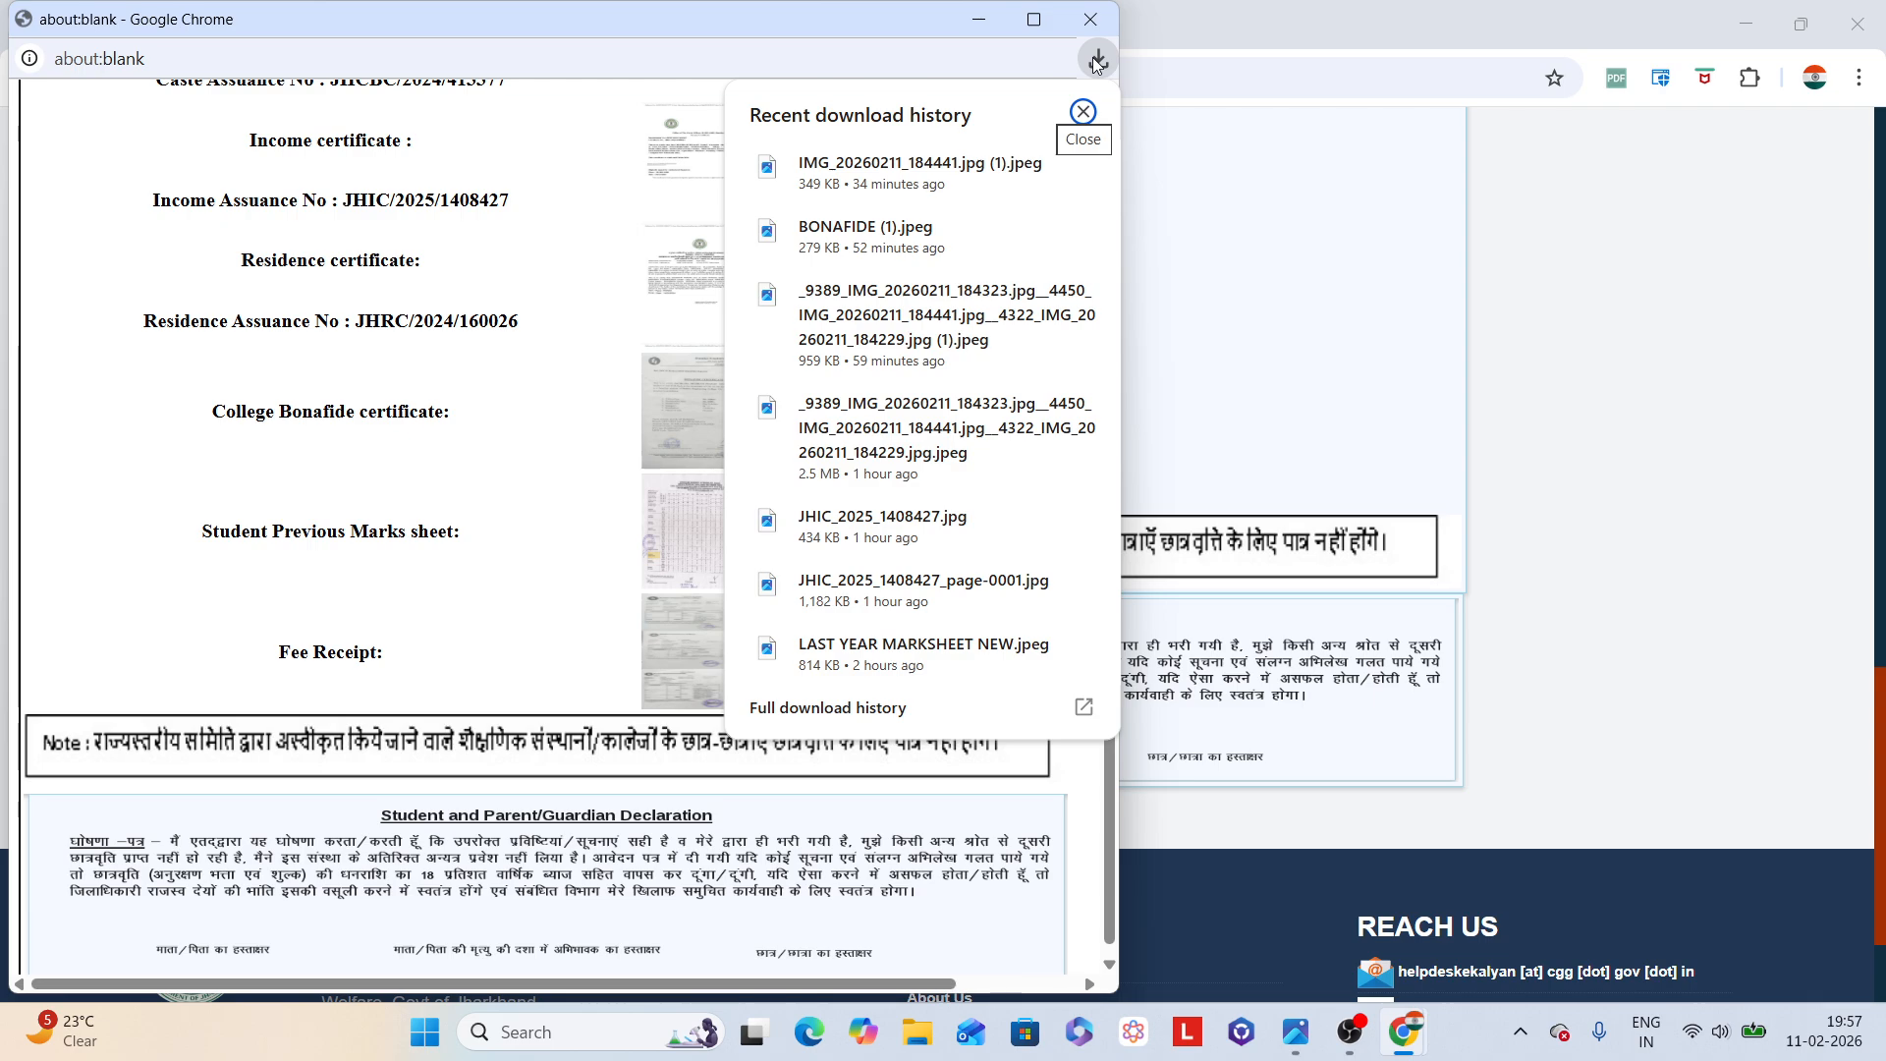
click(916, 1047)
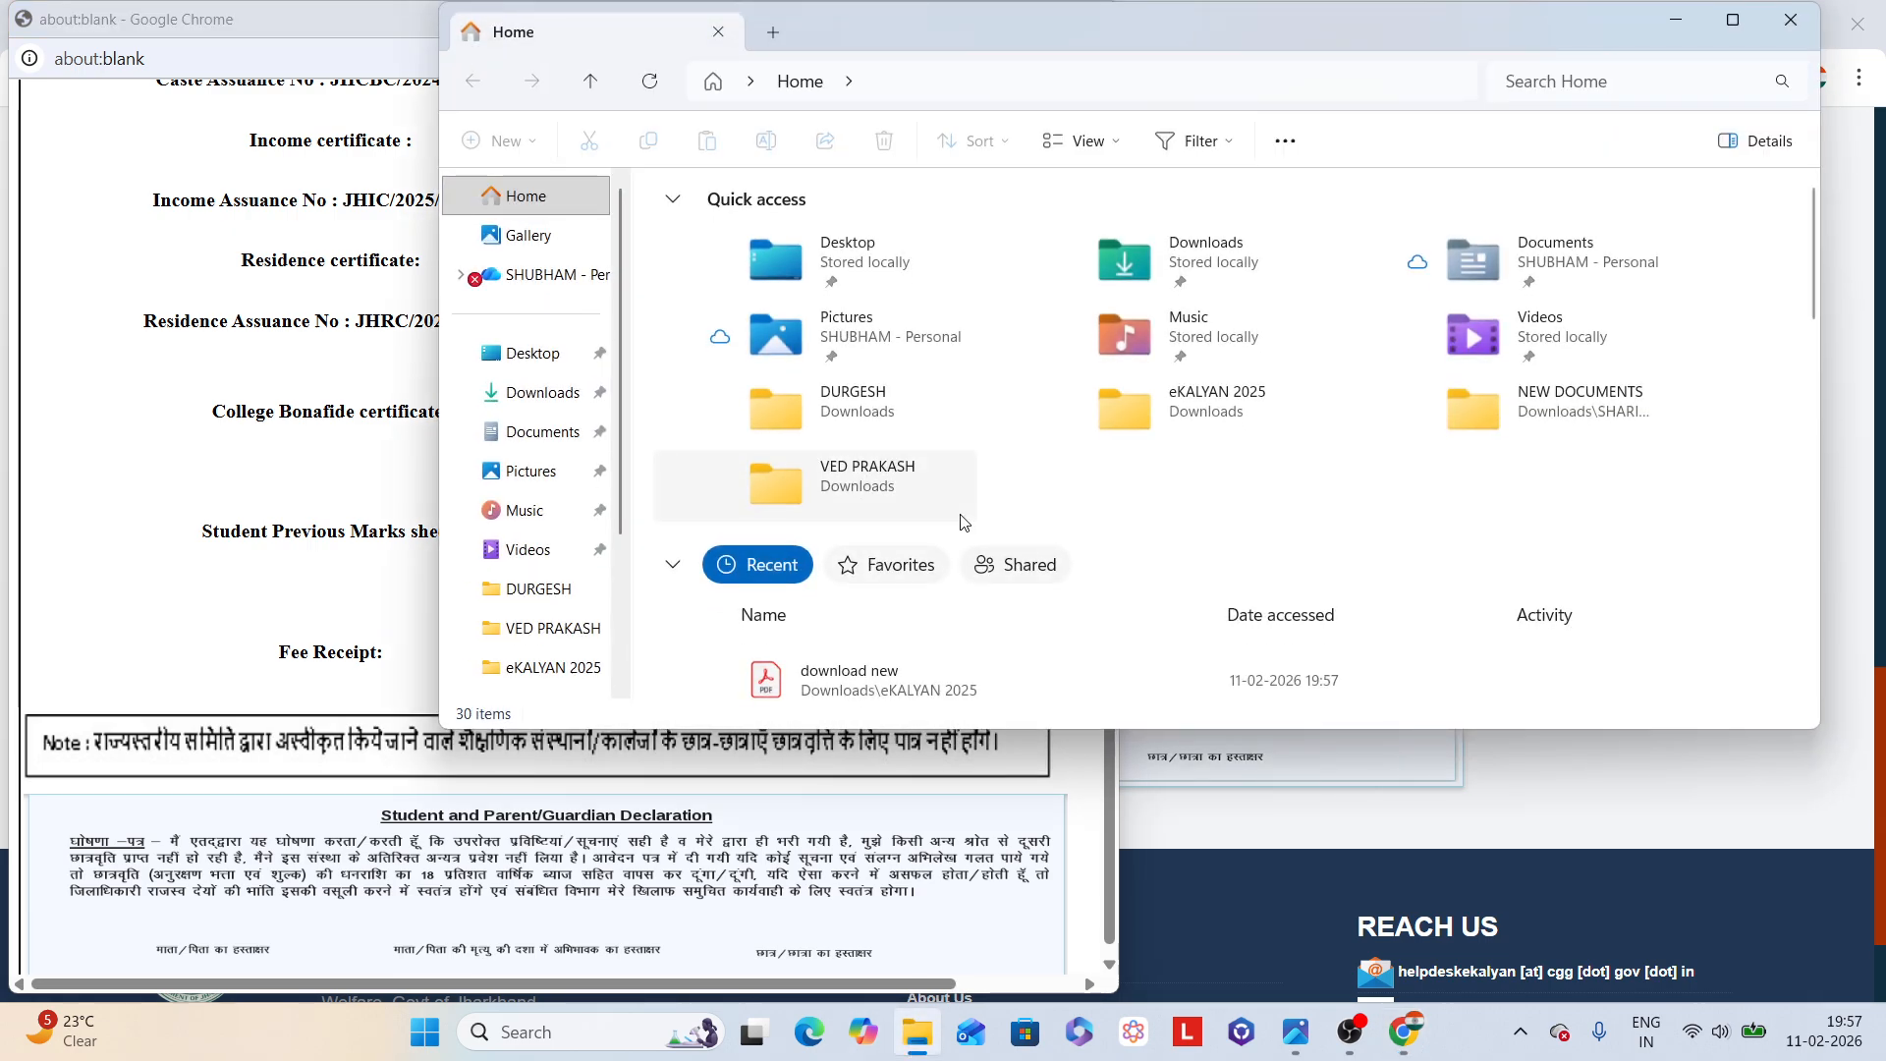
click(882, 674)
Open 'download new' in Acrobat, check the student photo and document images, then close it.
double_click(880, 674)
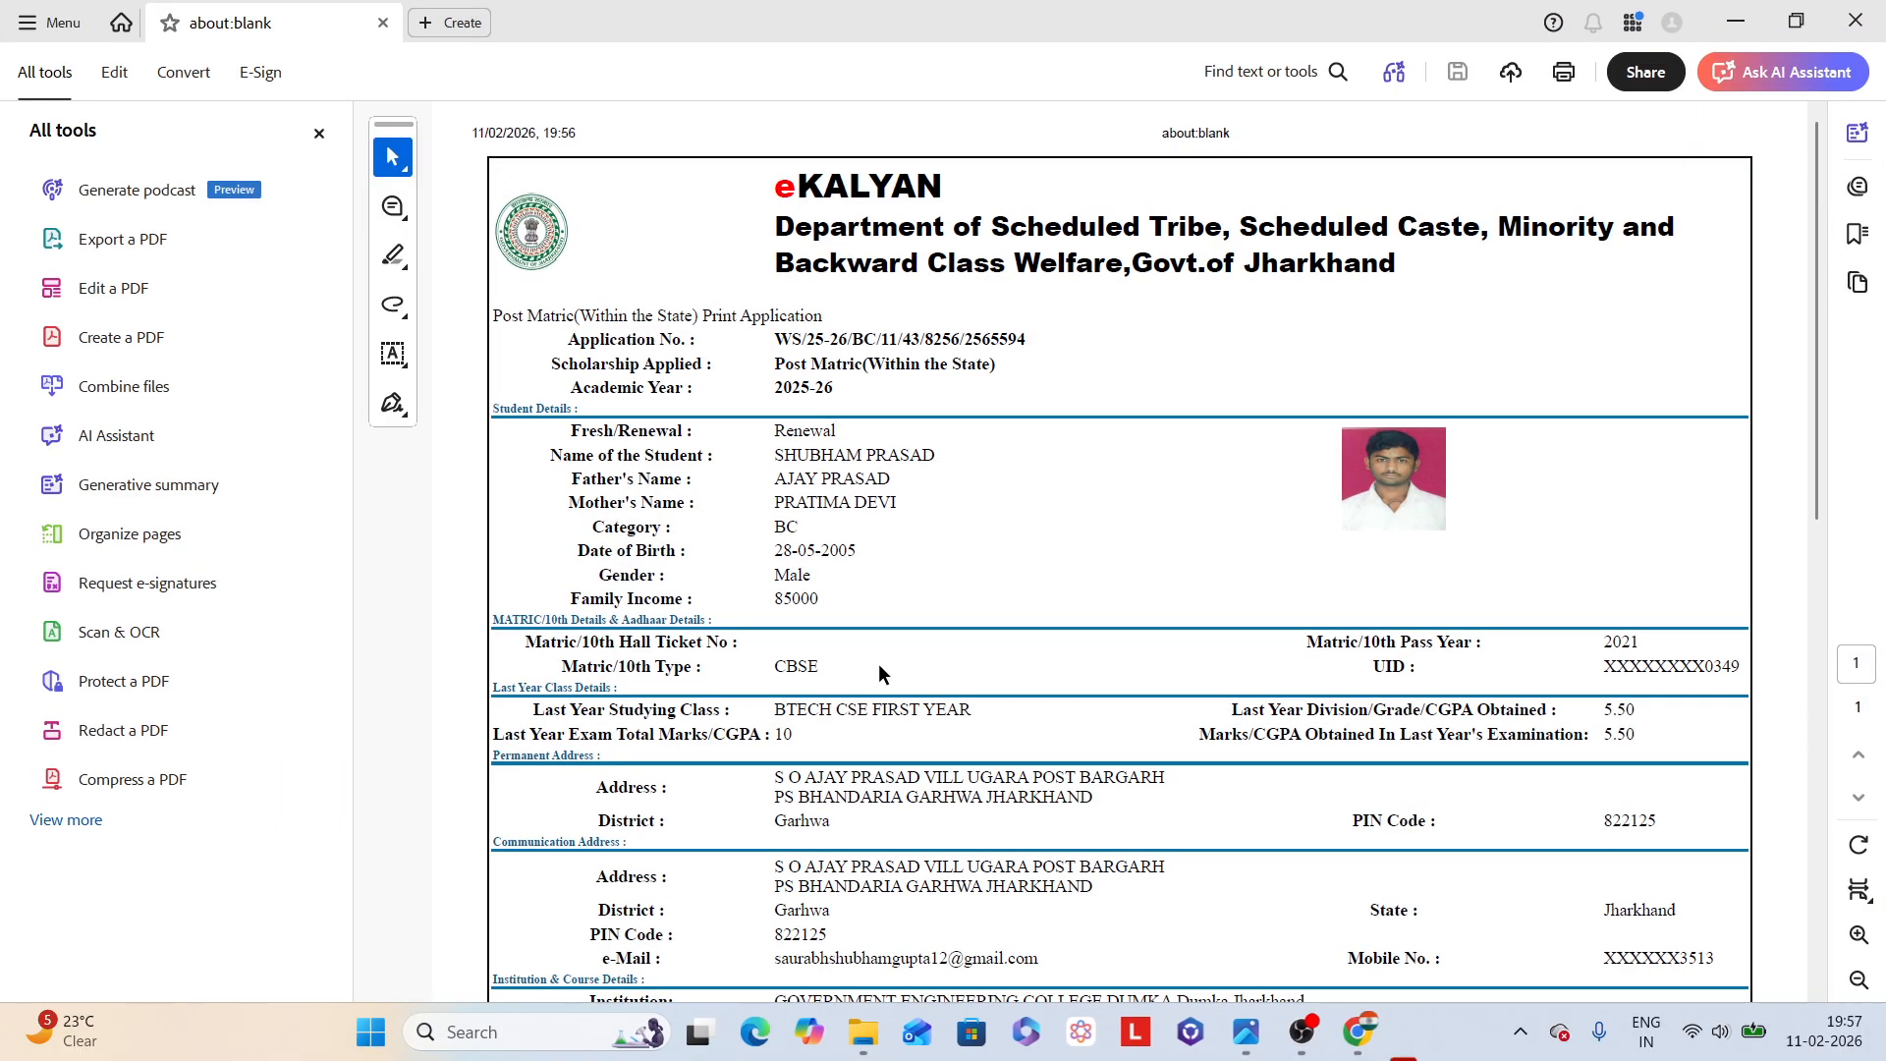
scroll(878, 663, down, 10)
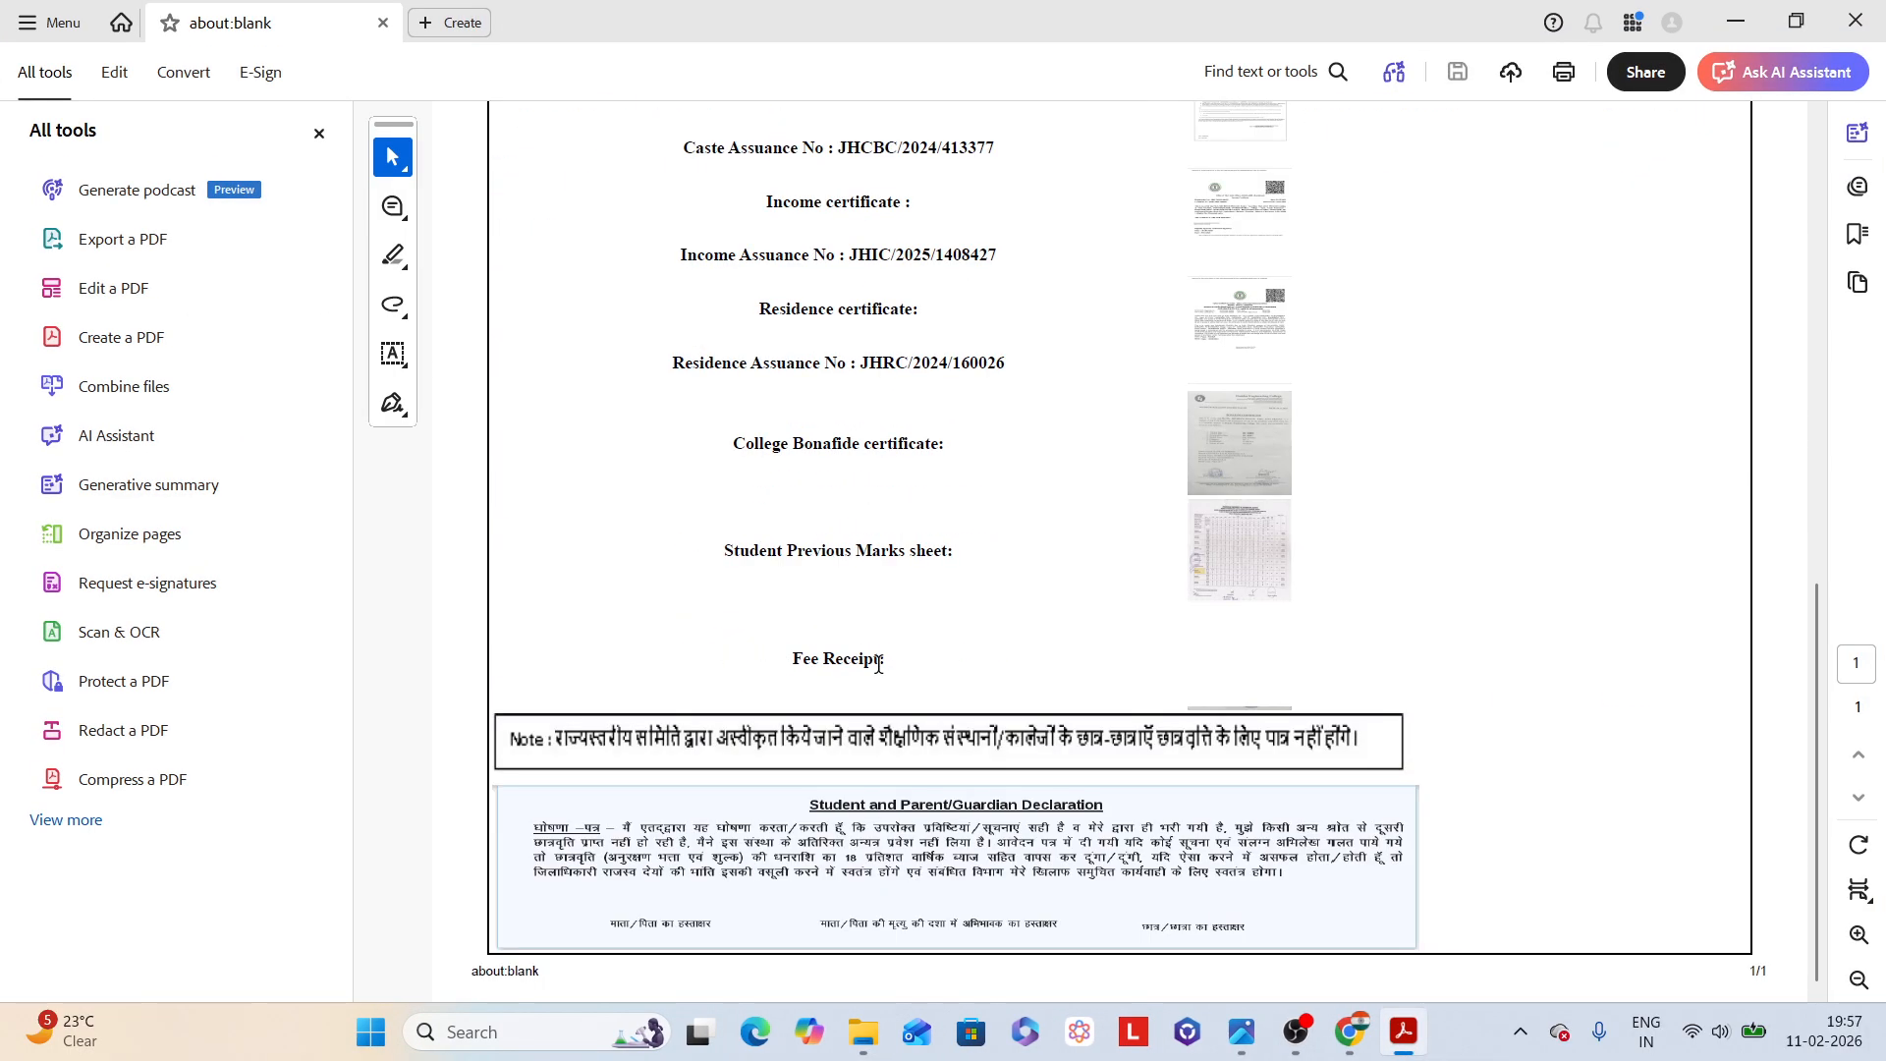
scroll(878, 665, up, 10)
scroll(878, 665, down, 10)
scroll(878, 665, up, 10)
scroll(878, 673, down, 10)
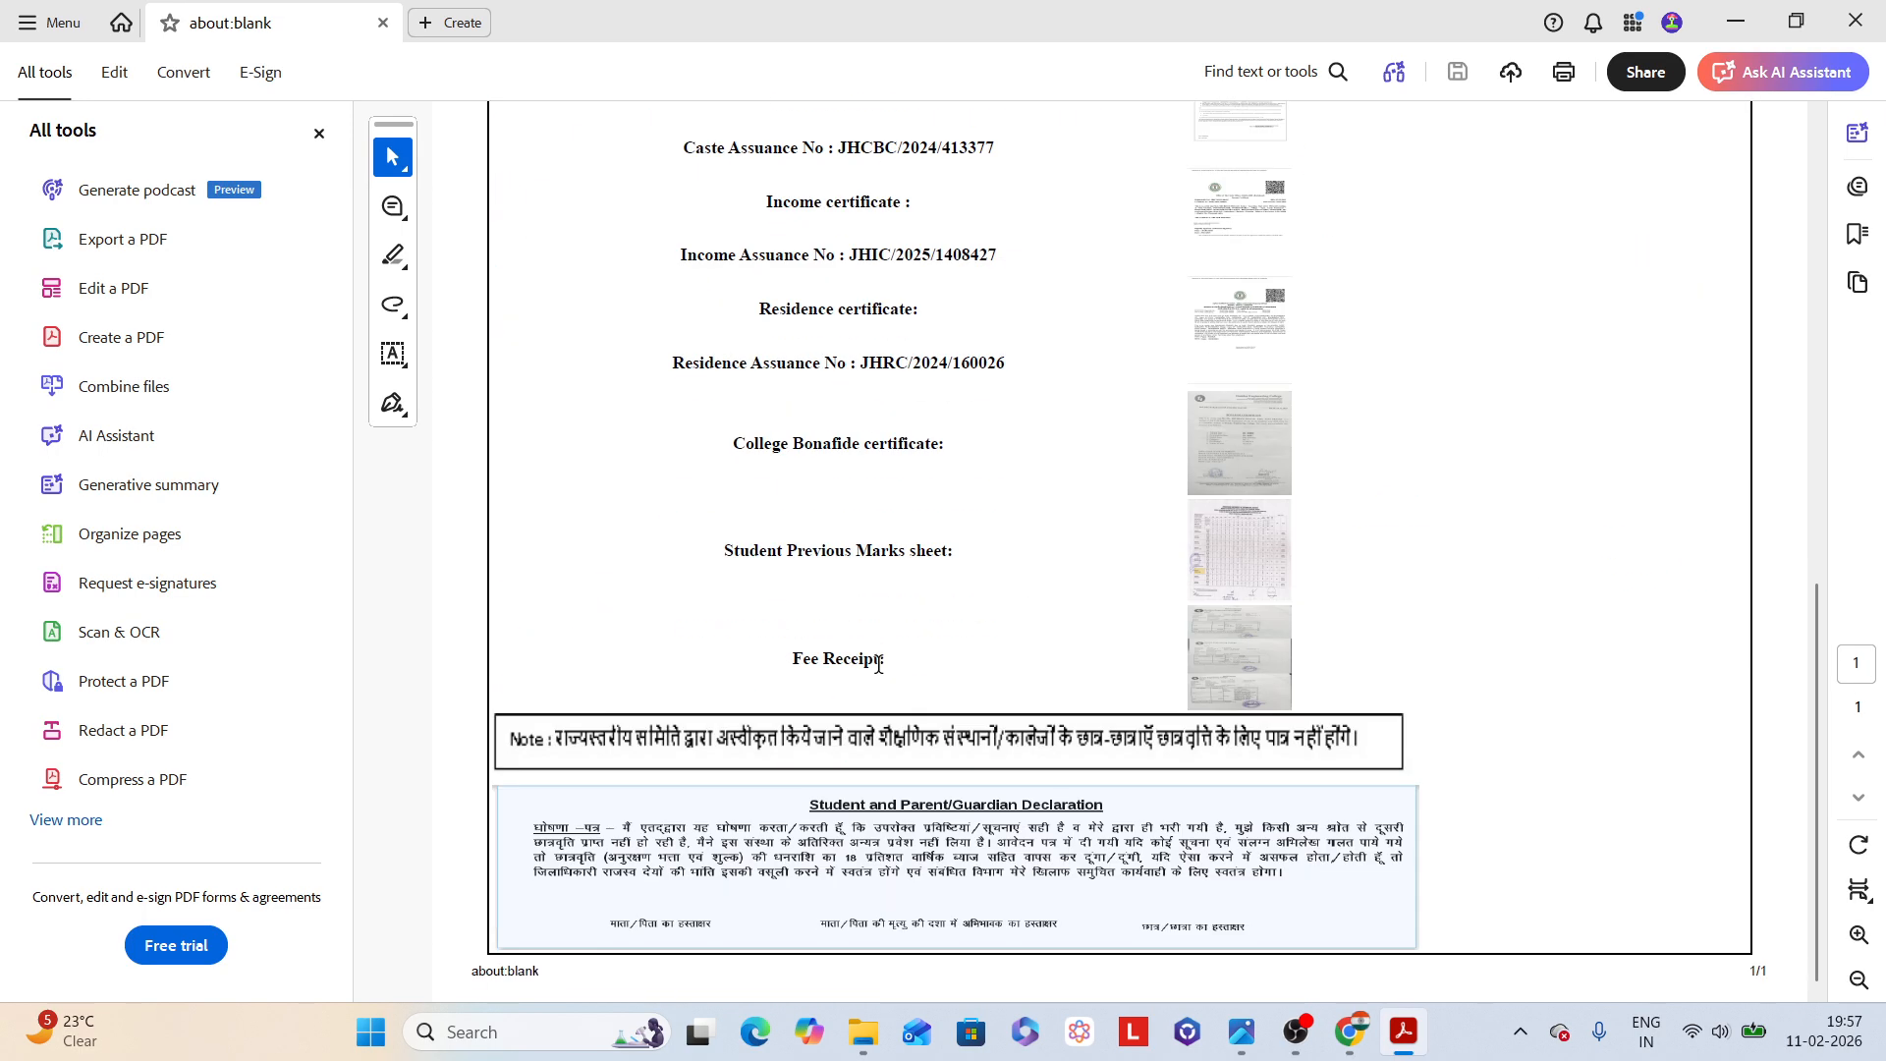
click(1848, 14)
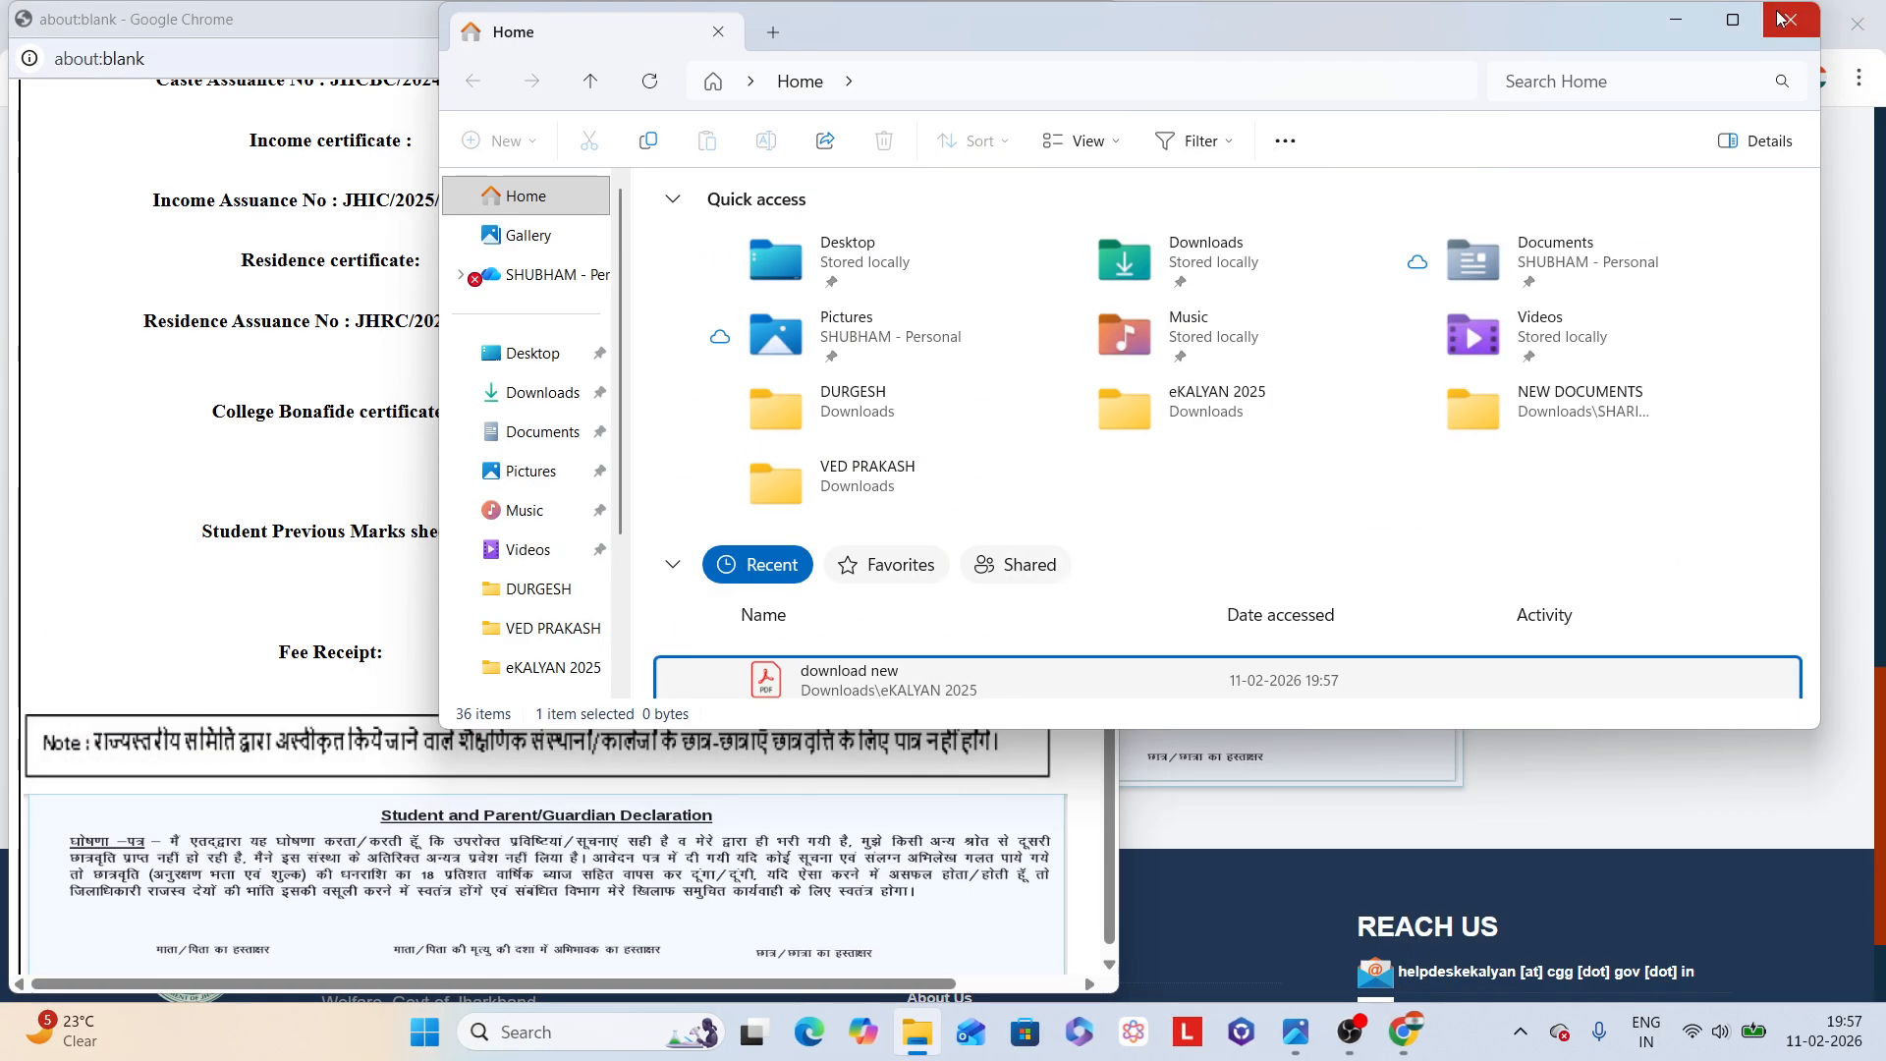
Close File Explorer and the about:blank print popup, leaving the e-Kalyan print page showing.
click(1783, 20)
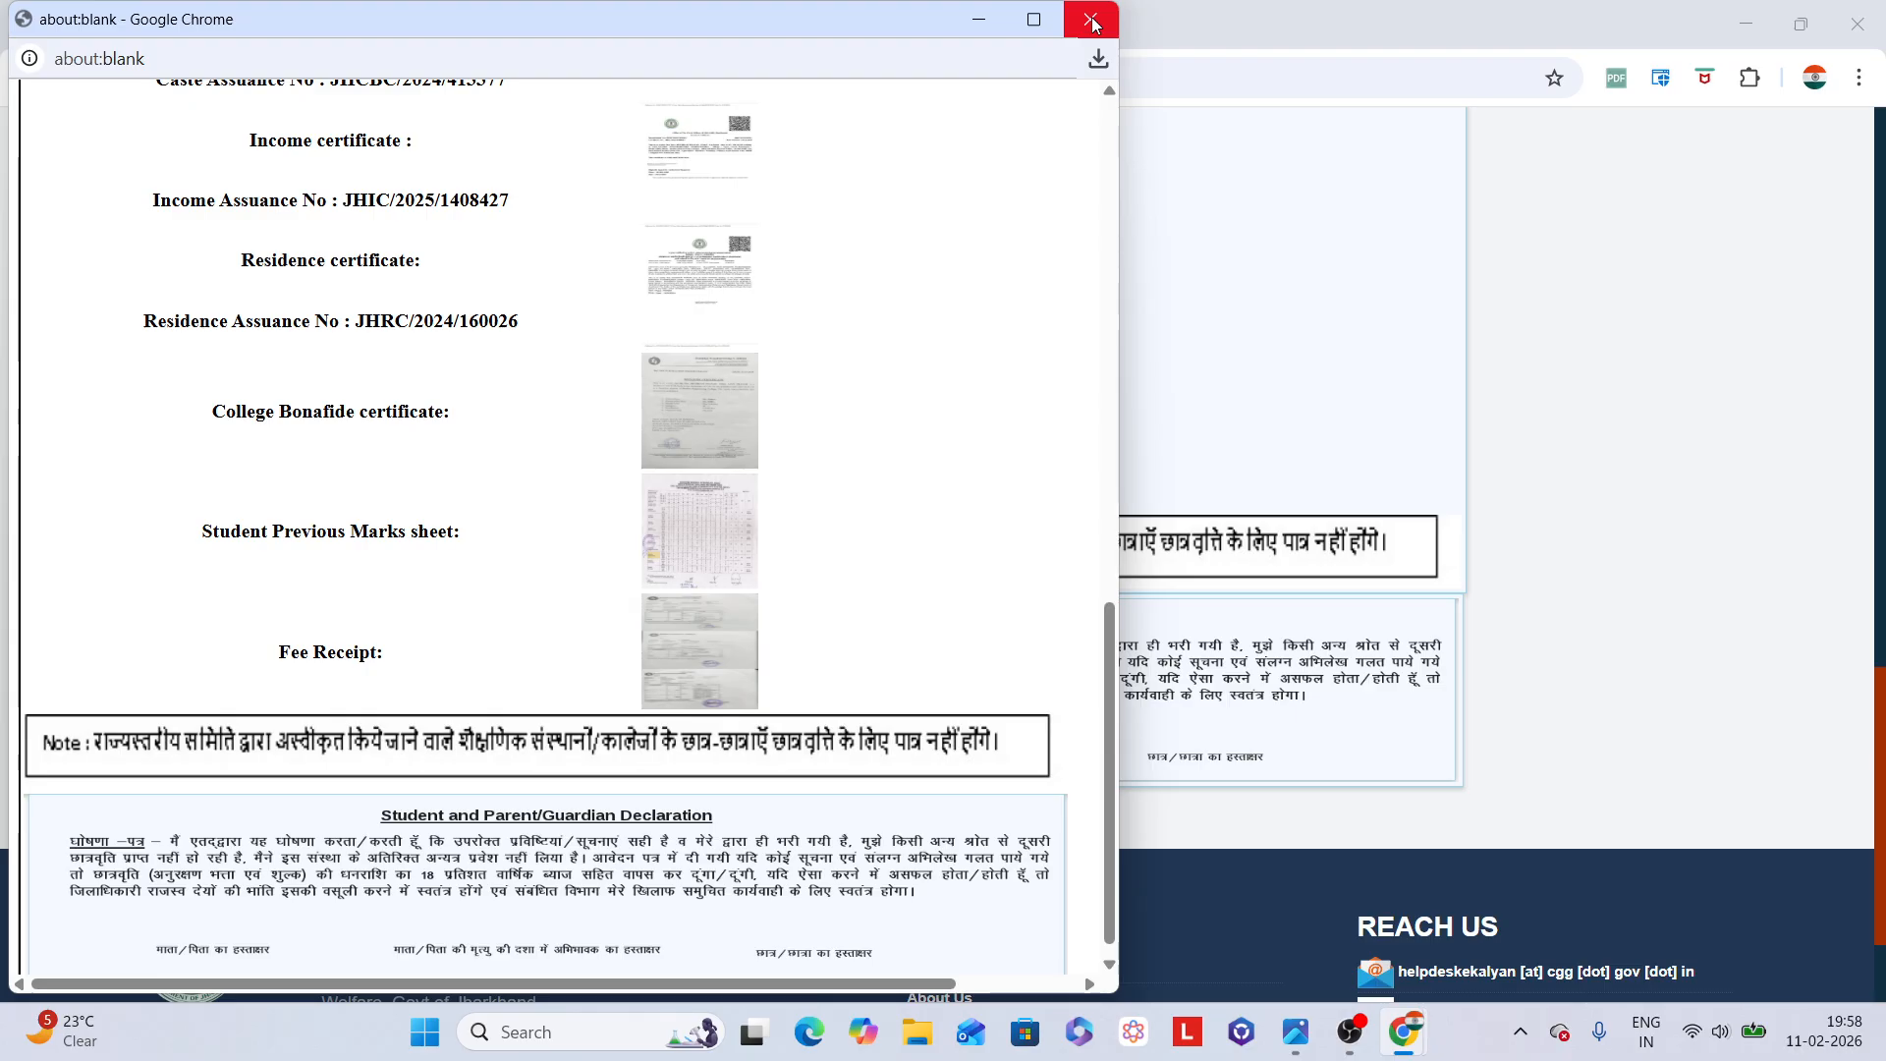
scroll(698, 253, up, 2)
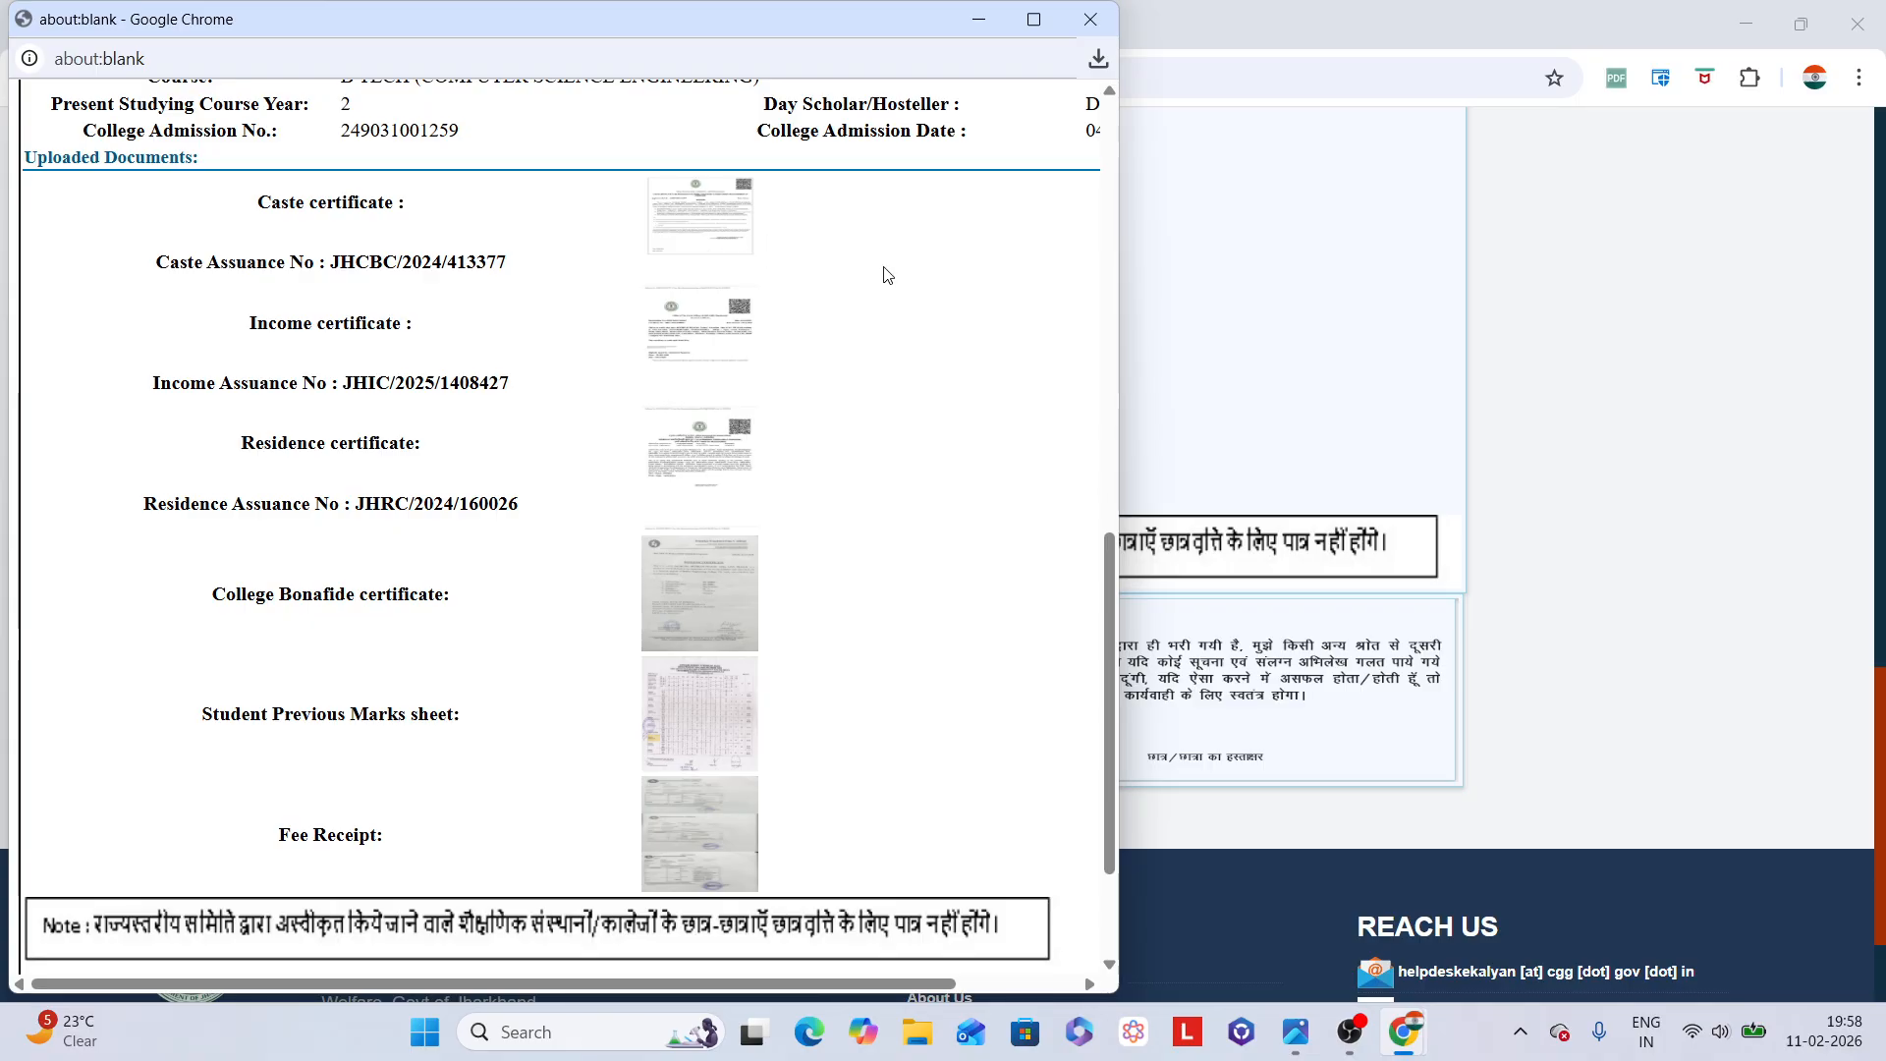
click(1077, 20)
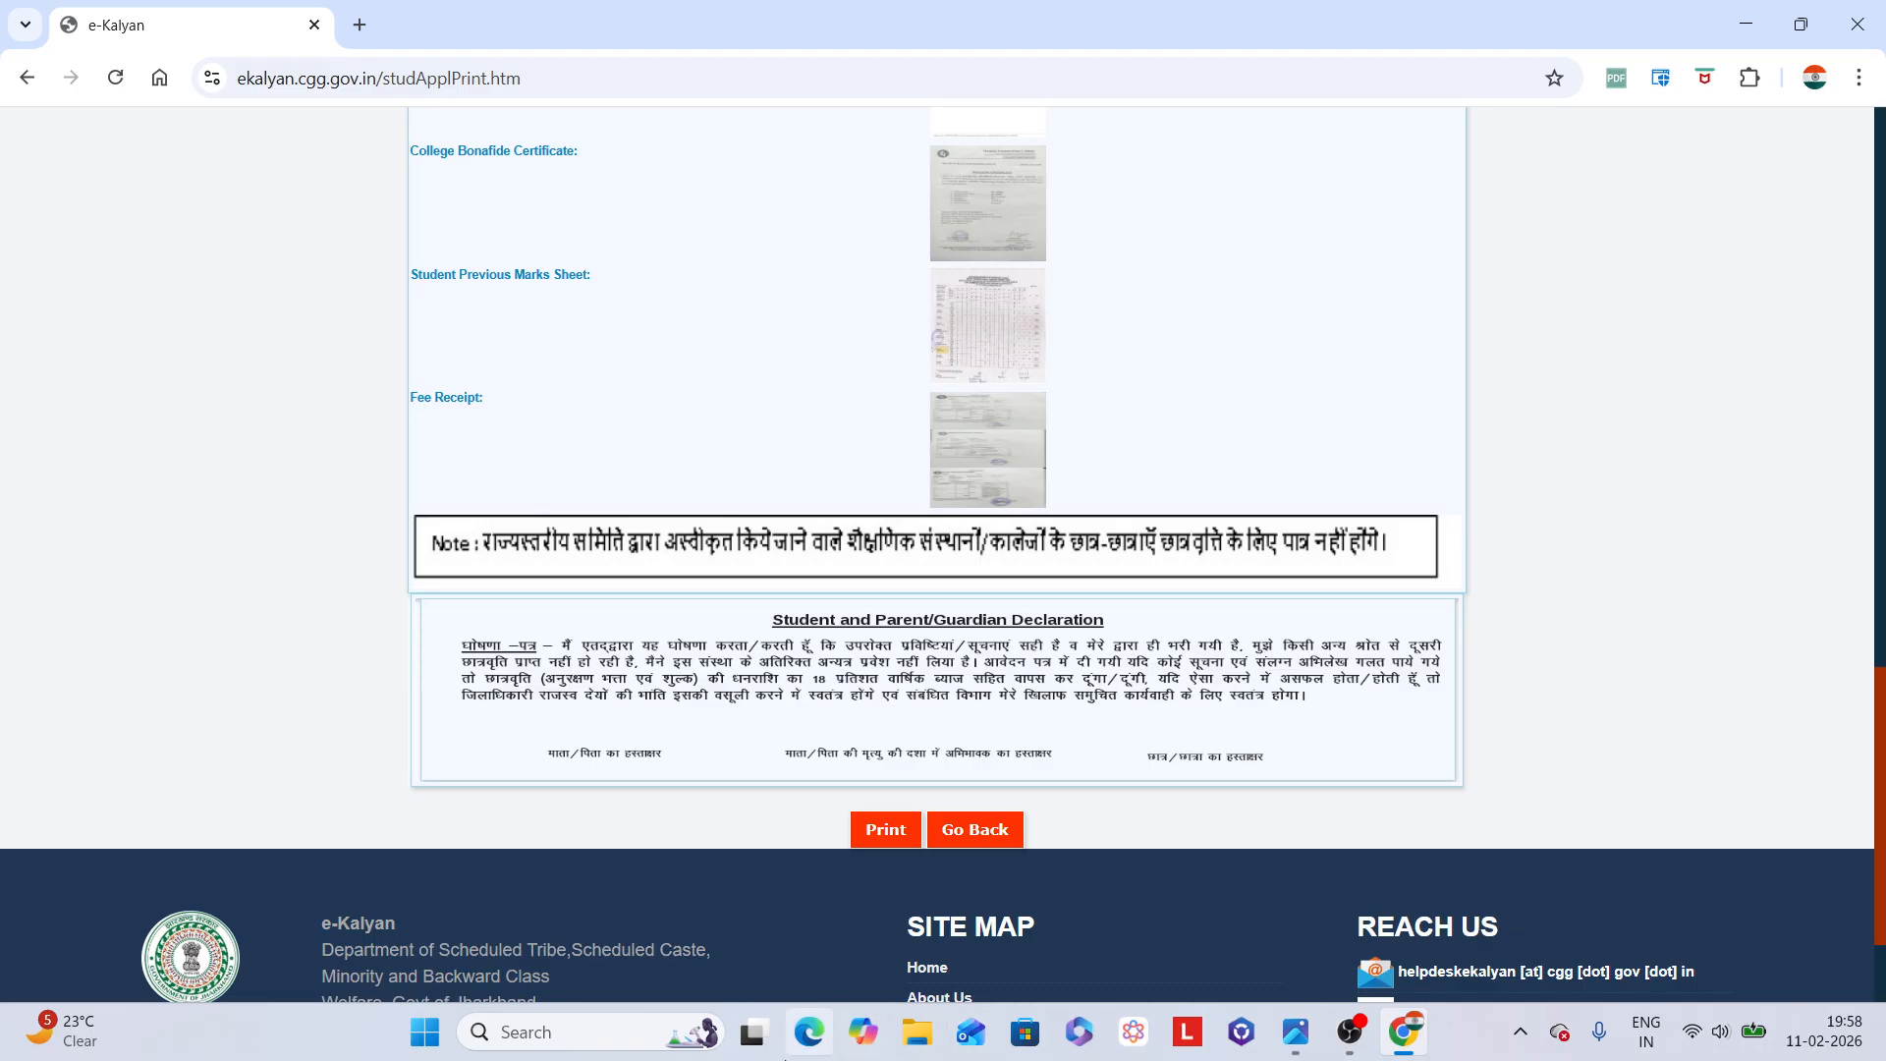
Bring the still-recording OBS Studio window to the front from the taskbar.
mouse_move(1358, 1028)
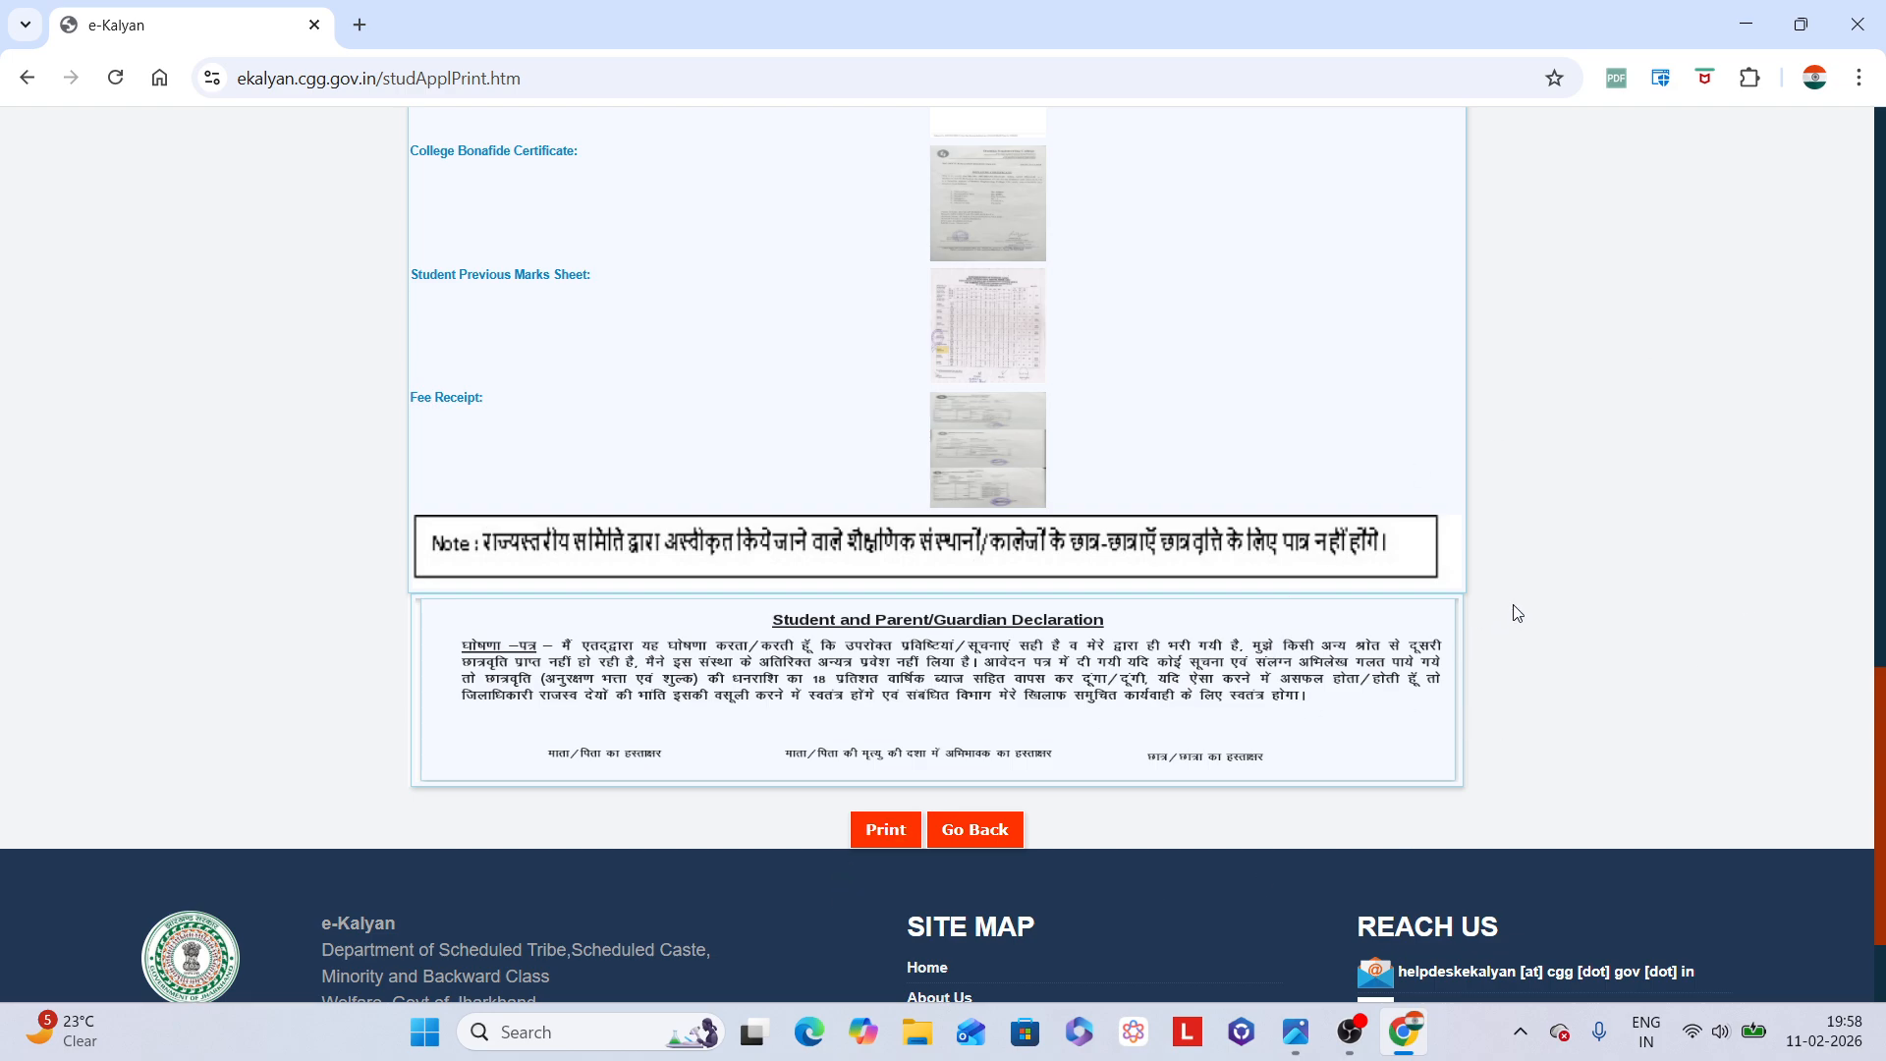
click(1349, 1049)
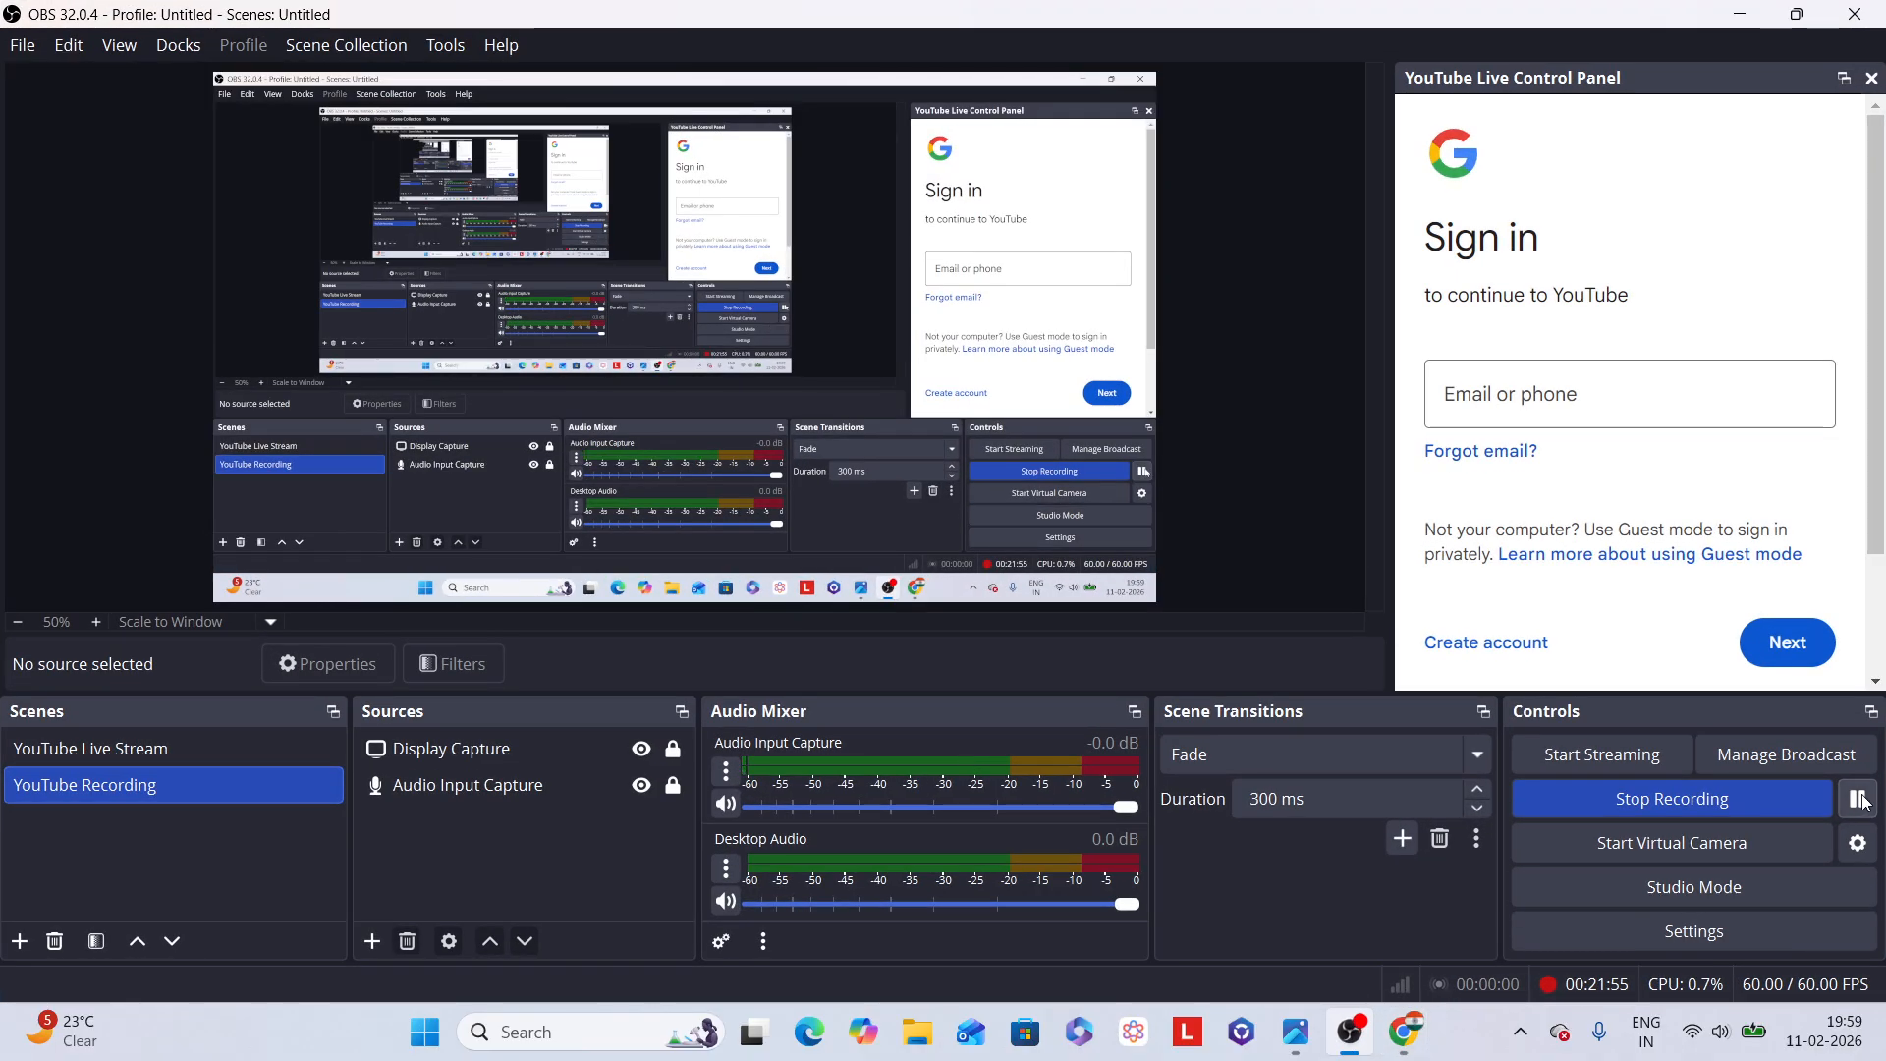